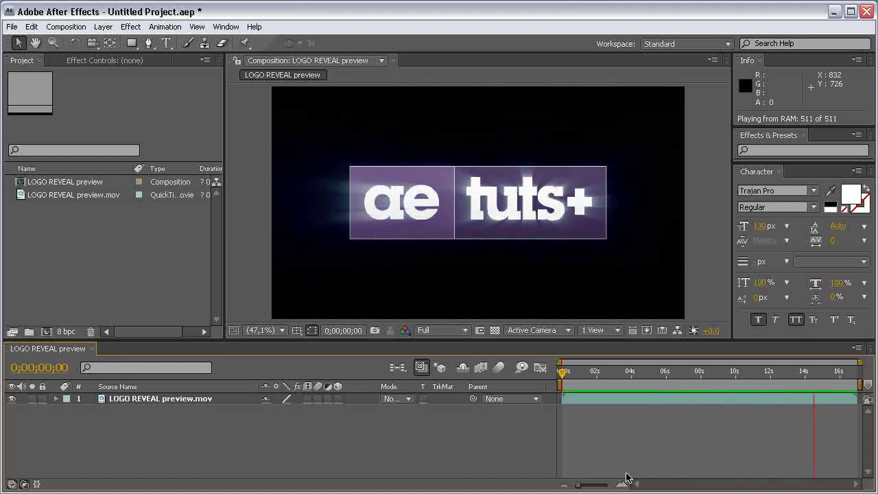
- Create a 150 × 150 px composition named 'Custom particle', 20 seconds at 29.97 fps
key("space")
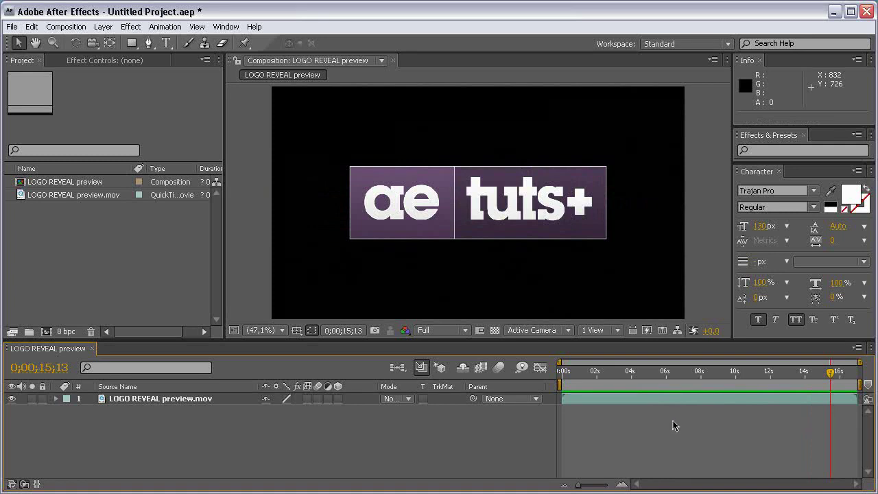
left_click(49, 332)
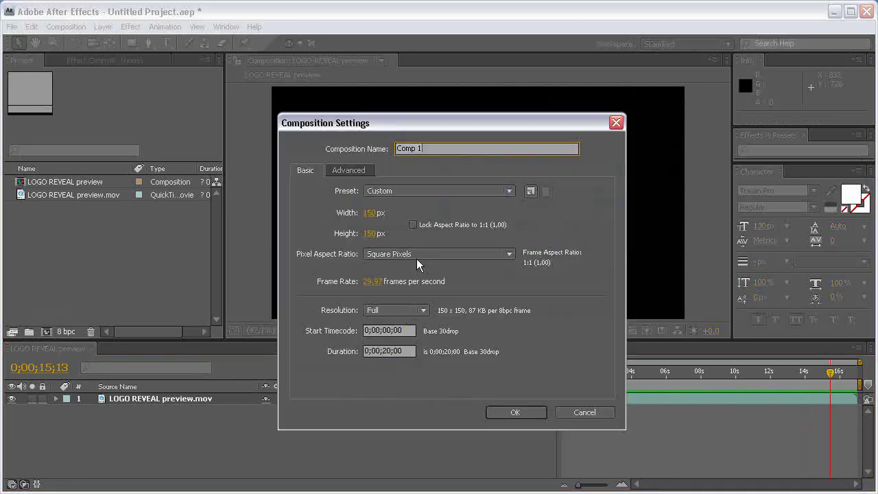
left_click_drag(511, 127, 524, 120)
left_click(387, 206)
key("Tab")
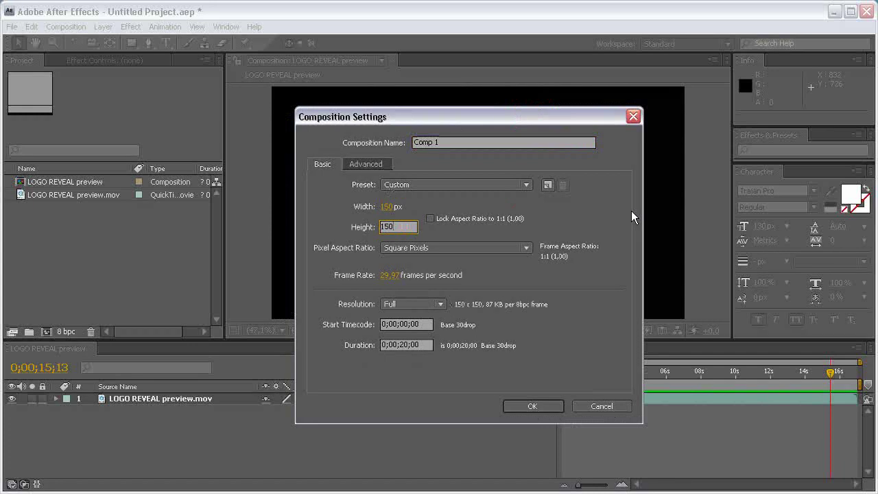
left_click(457, 144)
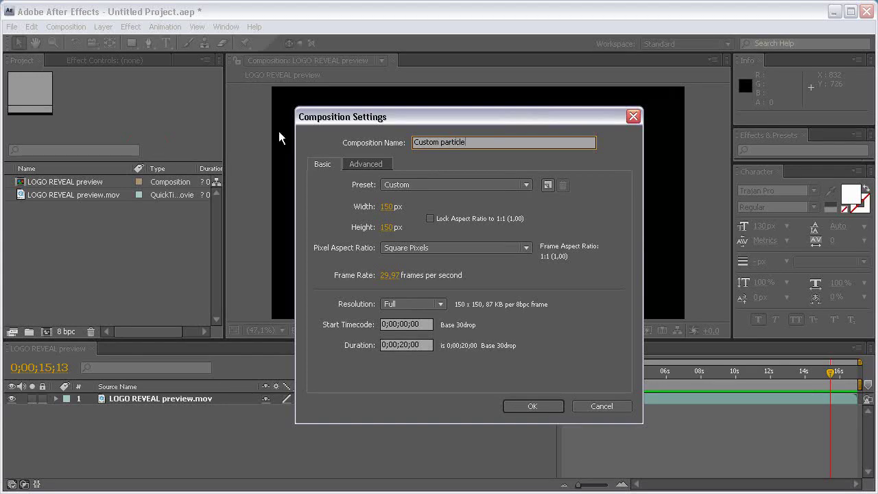
left_click(529, 406)
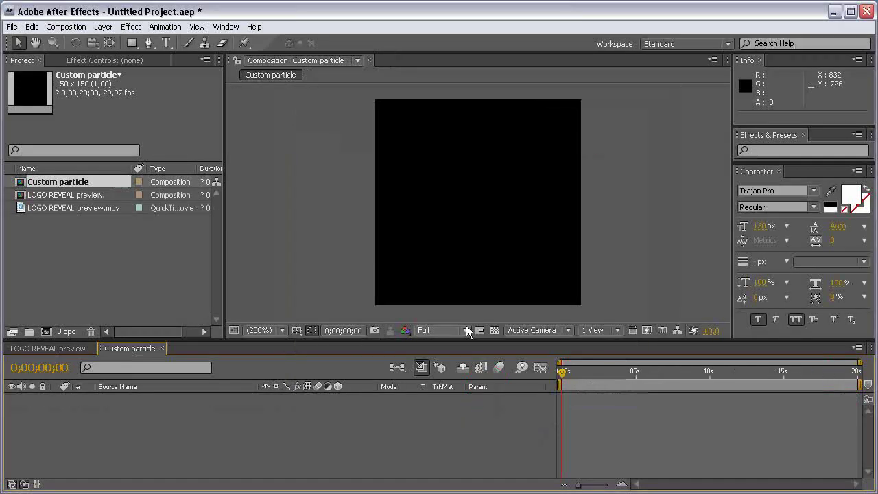
- Add a text layer containing the letter A to the comp
left_click_drag(469, 338, 469, 326)
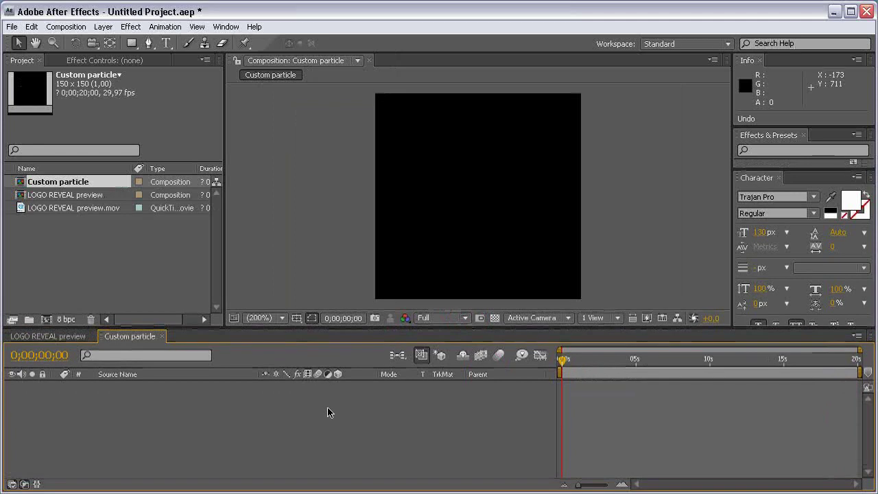
left_click(166, 43)
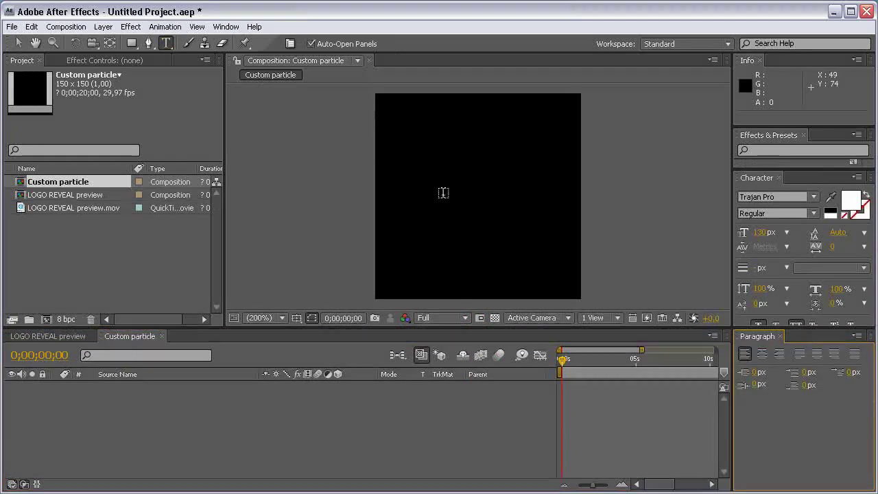
left_click(444, 200)
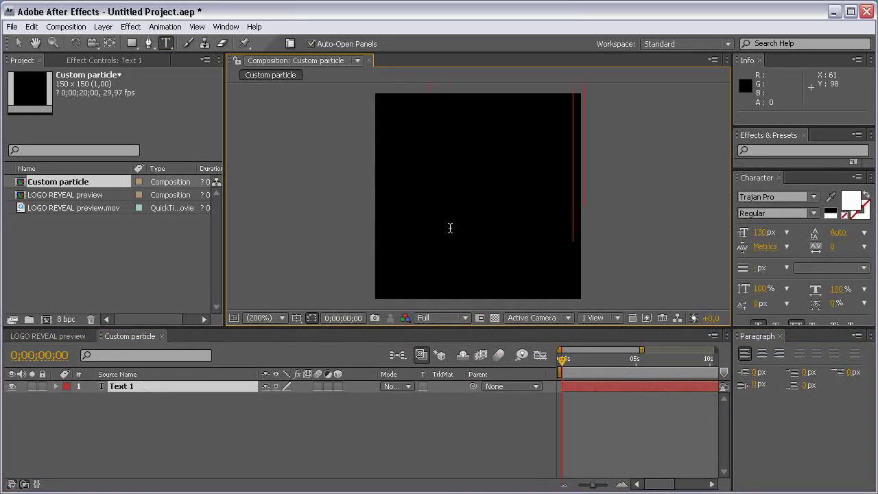
type("A")
left_click(18, 42)
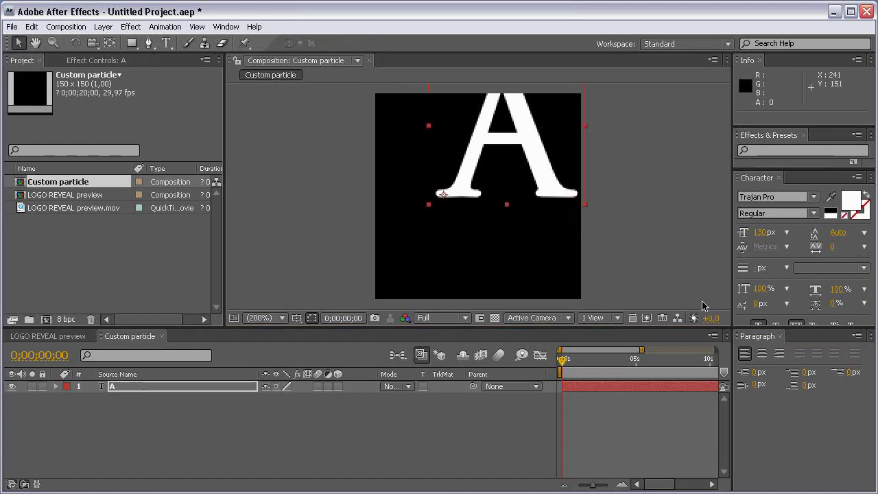
- Centre the letter A in the frame with title/action safe guides shown, then select its layer
left_click_drag(789, 327, 789, 342)
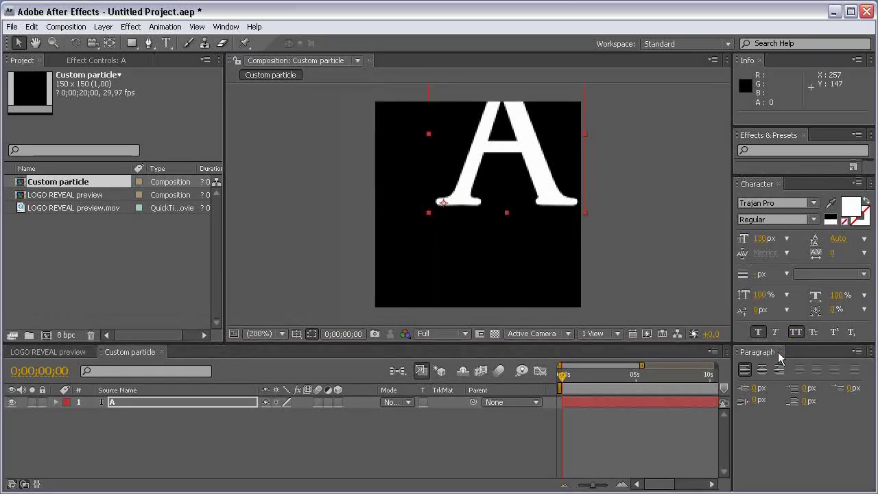
left_click(780, 351)
left_click_drag(503, 157, 495, 215)
key("apostrophe")
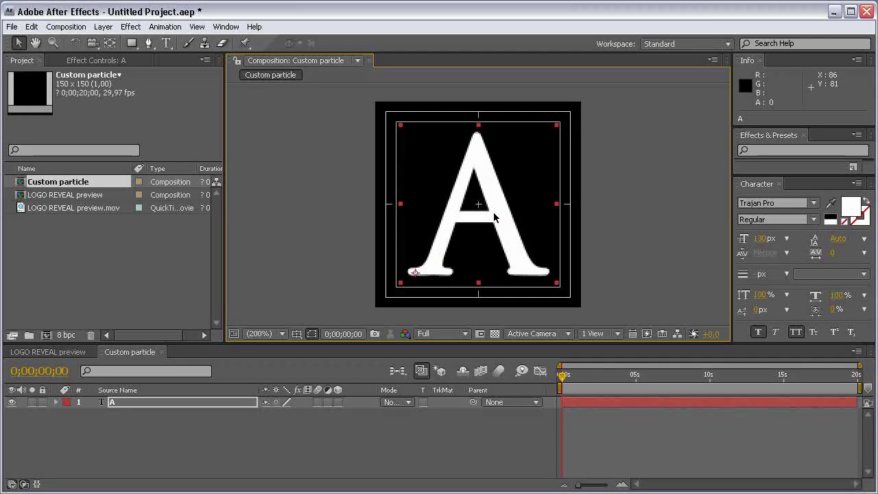
left_click(758, 333)
left_click(758, 333)
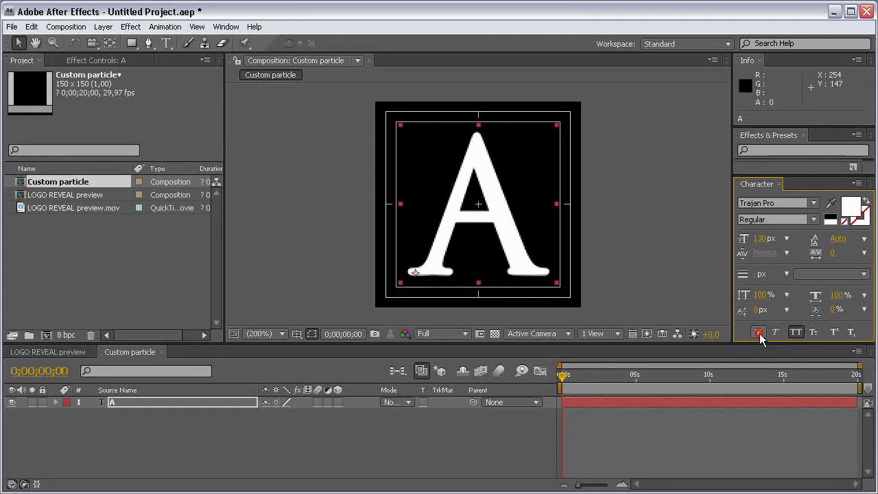
left_click(218, 404)
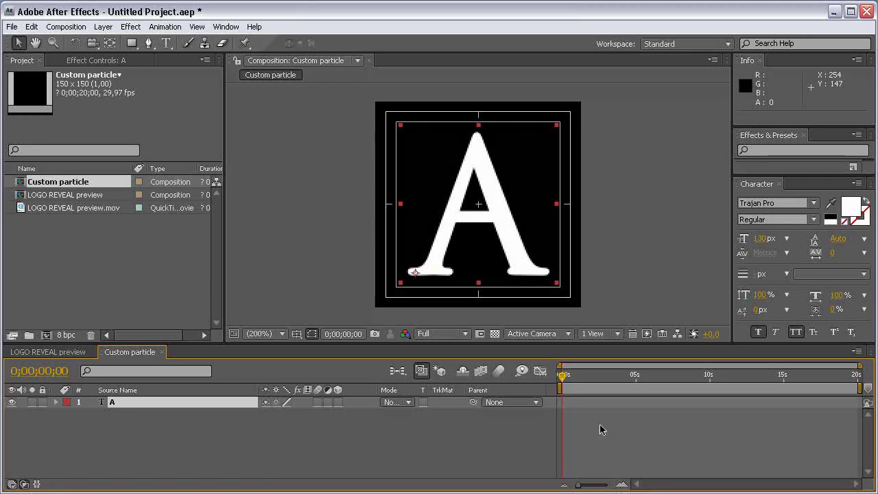
- Zoom the timeline to single frames and duplicate the A layer as a B layer starting at frame 1
left_click(627, 482)
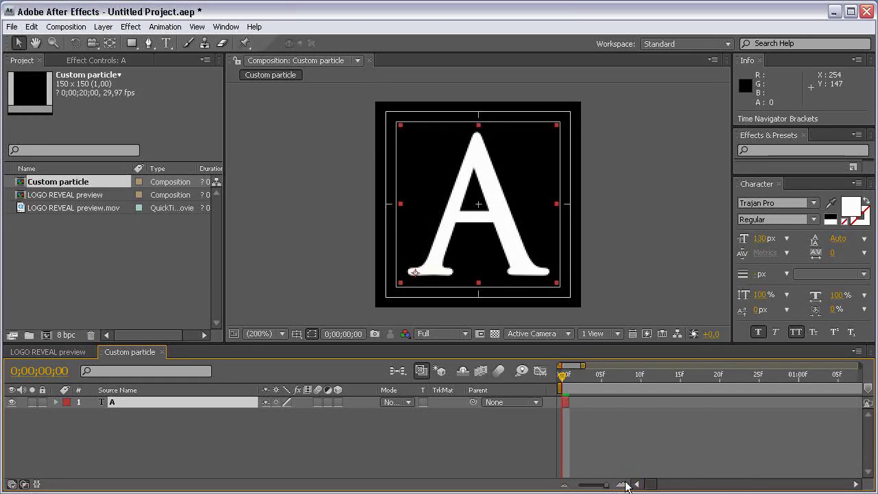
left_click(624, 483)
left_click(624, 483)
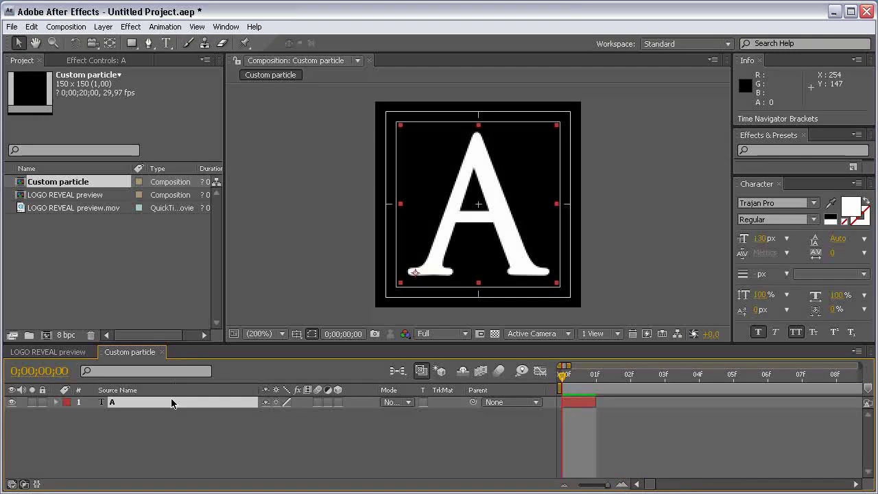
key("ctrl+d")
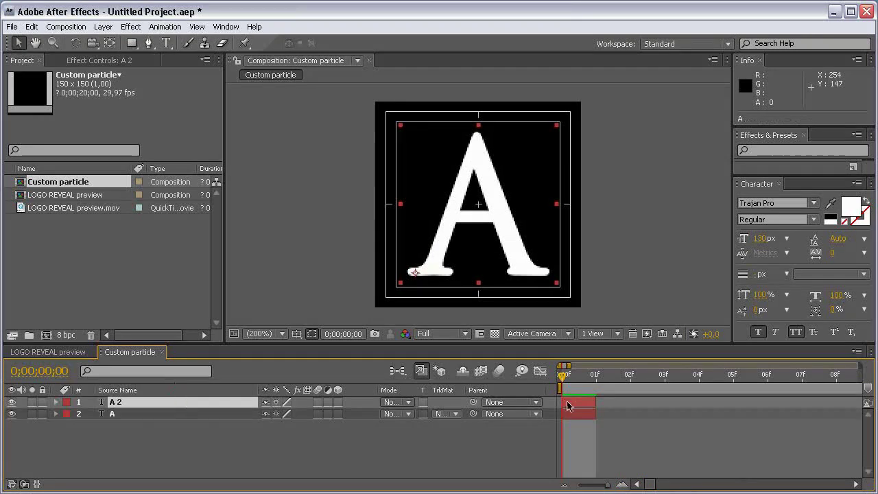
left_click_drag(567, 403, 610, 404)
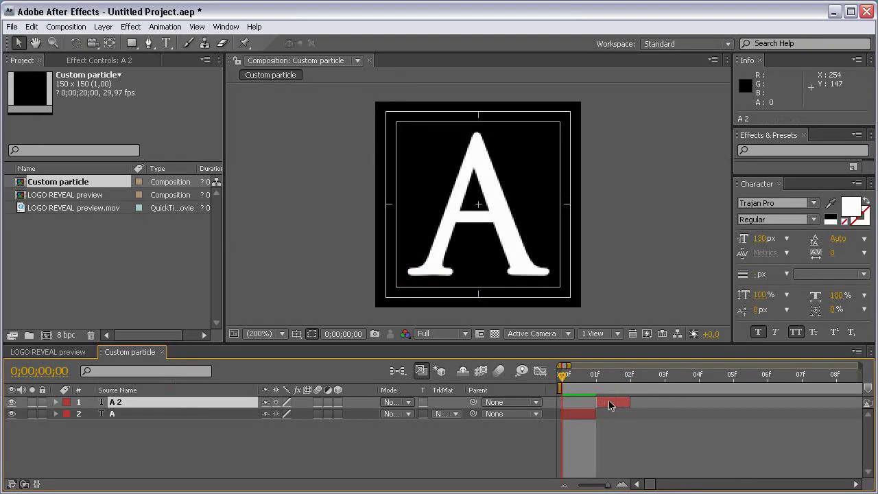
key("ctrl+t")
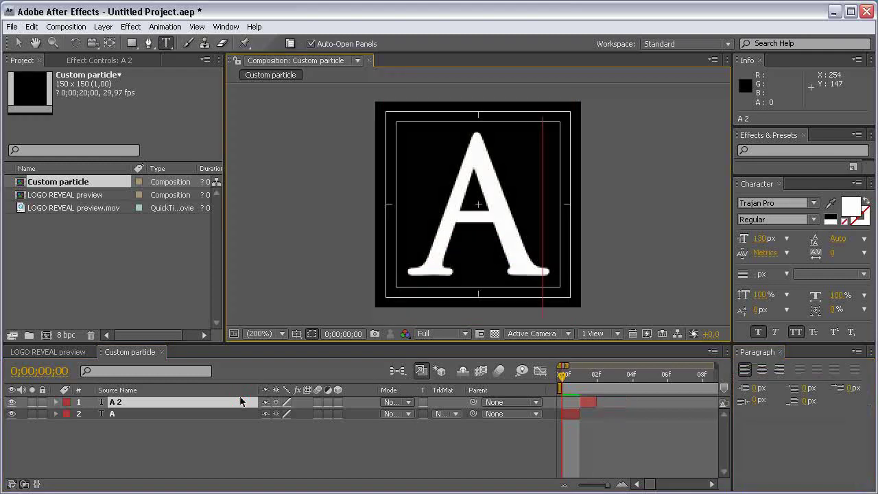
type("B")
key("Return")
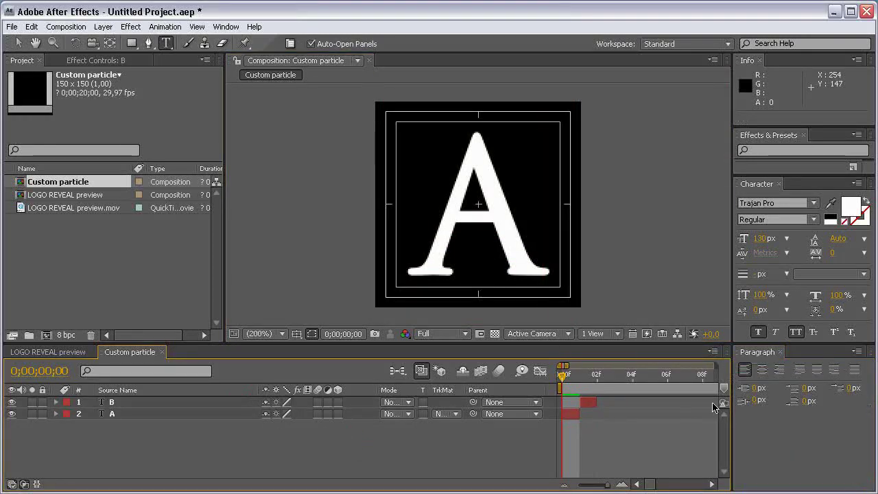
- Duplicate the B layer and shift the copy to start at frame 2
left_click(574, 373)
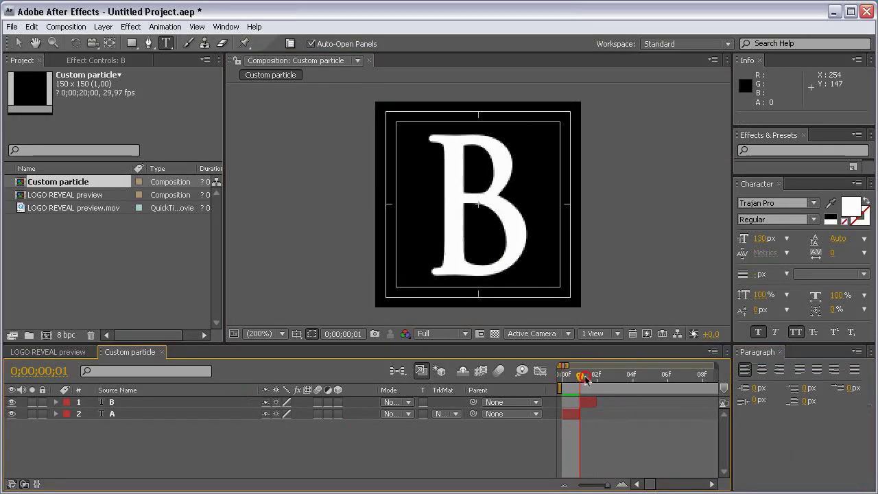
left_click(235, 401)
key("ctrl+d")
mouse_move(600, 404)
left_mouse_down()
mouse_move(589, 403)
mouse_move(603, 403)
left_mouse_up()
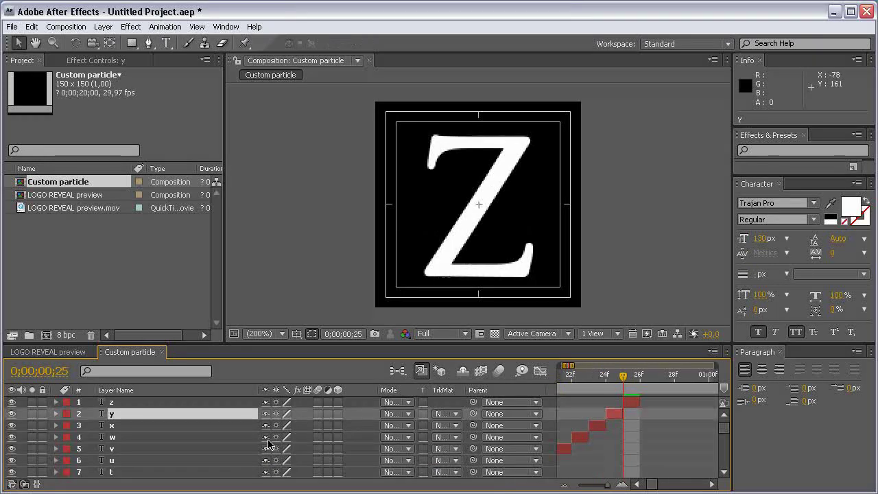
- Set the work area to end at frame 26, right after the last letter Z
left_click(204, 403)
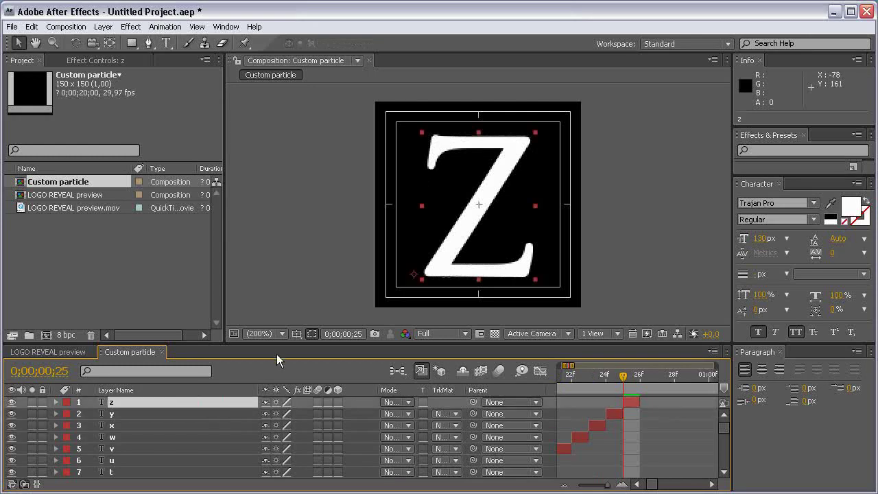
left_click_drag(278, 344, 278, 311)
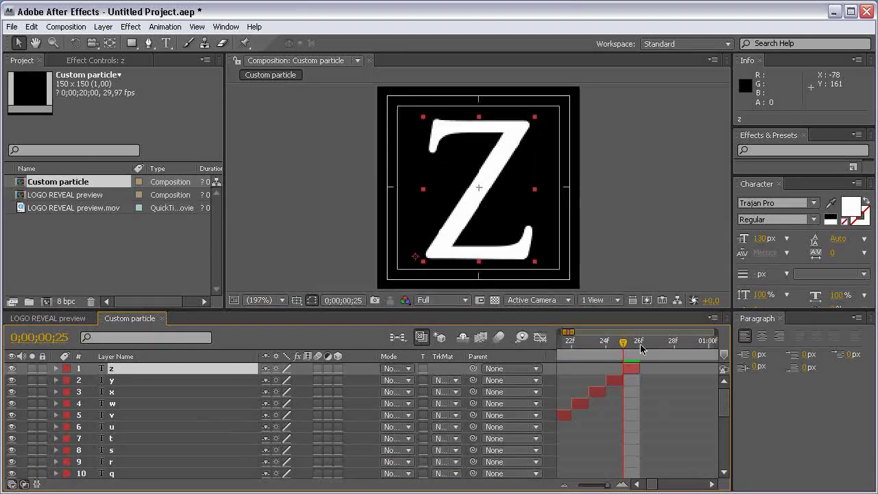
left_click(635, 343)
left_click(633, 344)
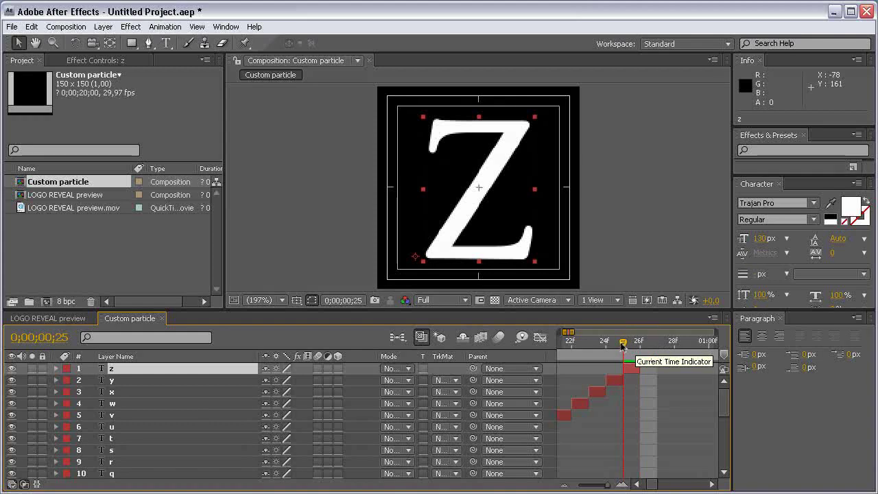
mouse_move(631, 344)
left_mouse_down()
mouse_move(619, 345)
mouse_move(638, 341)
left_mouse_up()
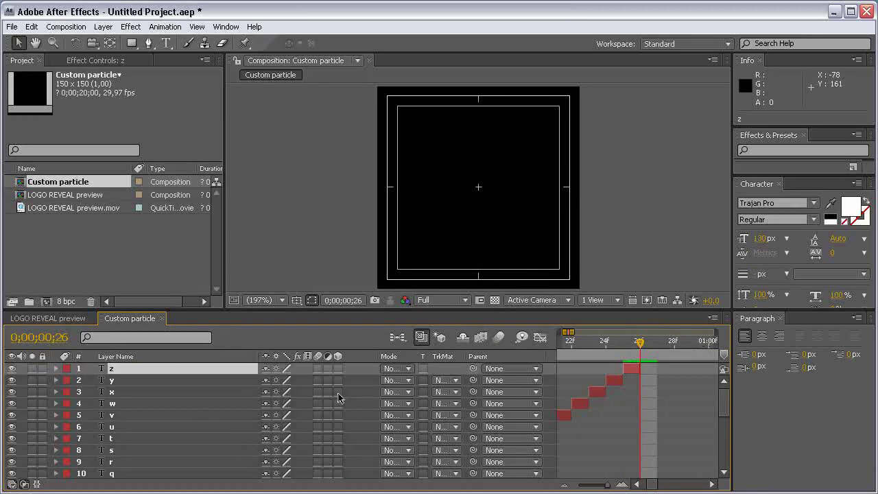
mouse_move(640, 343)
left_mouse_down()
mouse_move(629, 342)
mouse_move(641, 345)
left_mouse_up()
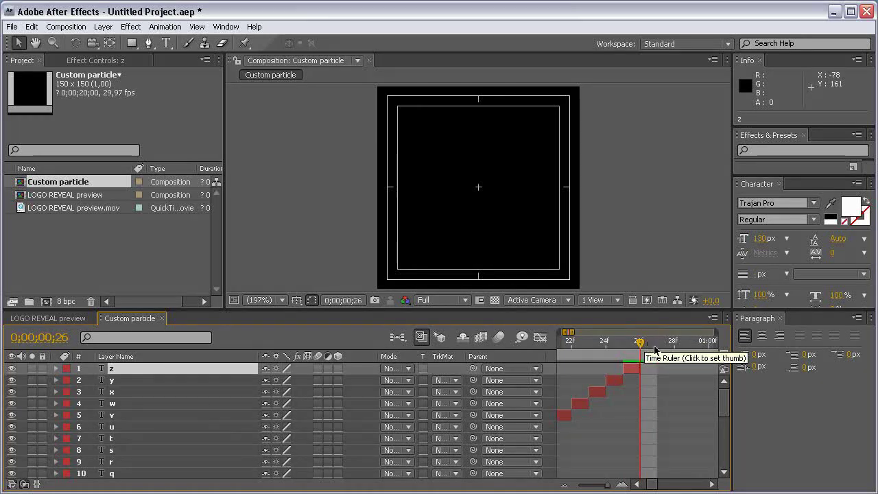
key("n")
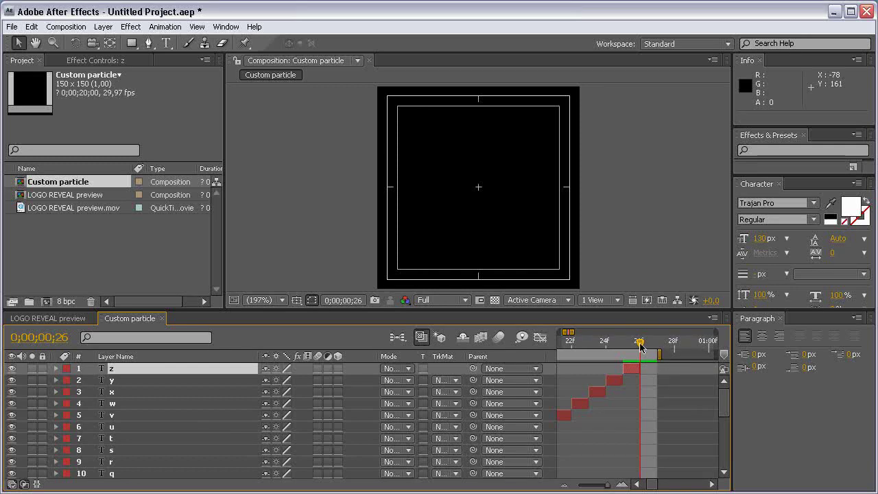
key("minus")
key("equal")
key("equal")
key("equal")
left_click(615, 343)
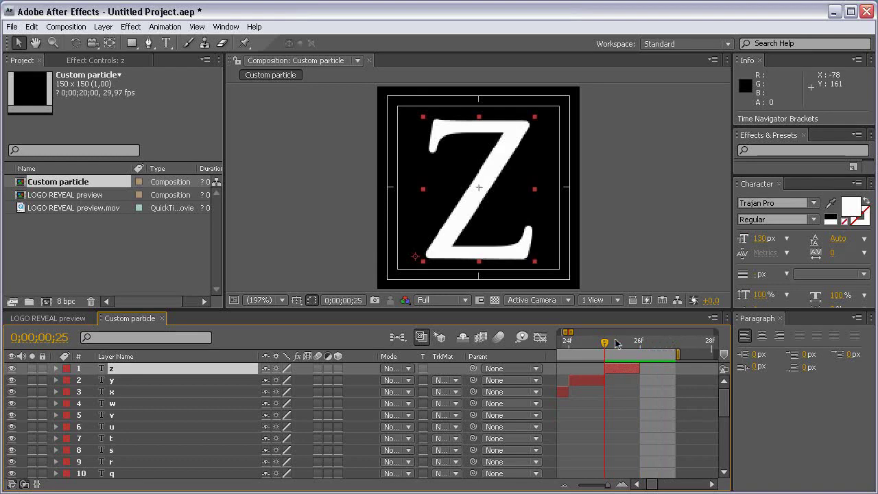
left_click_drag(677, 355, 639, 355)
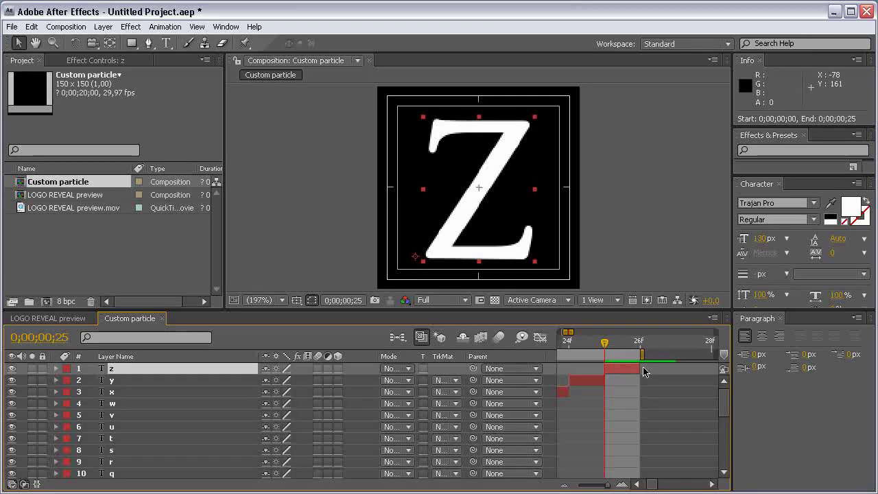
key("minus")
key("minus")
key("minus")
key("minus")
key("minus")
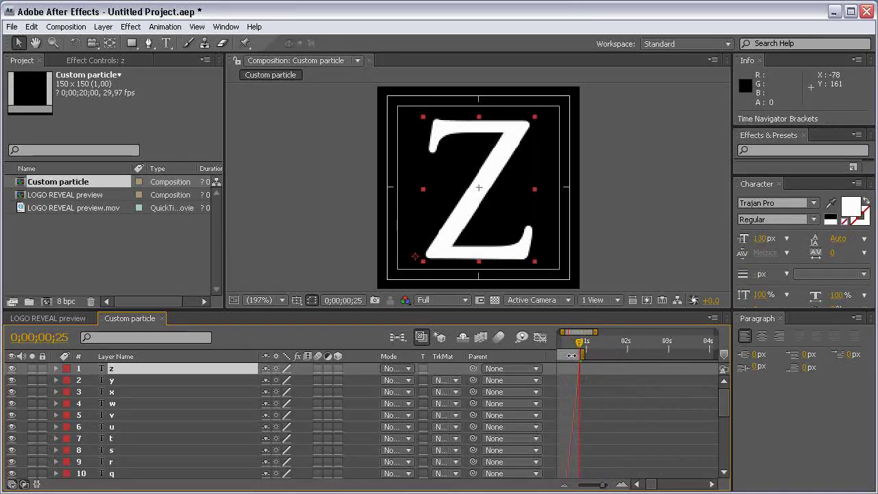
- Trim the comp to the work area and RAM-preview the A–Z letter sequence
right_click(564, 355)
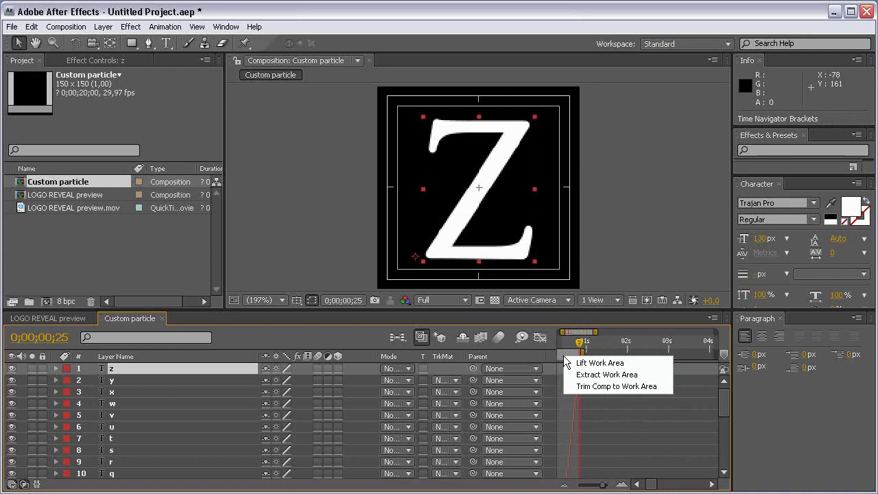
left_click(620, 387)
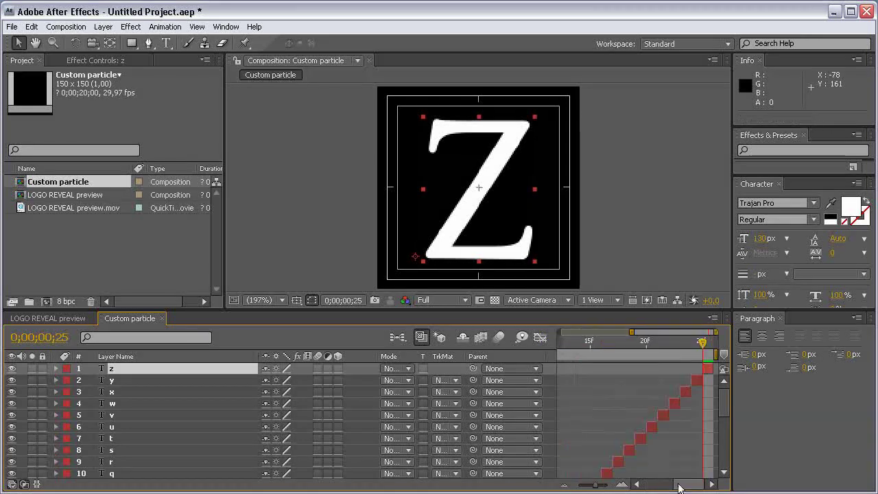
left_click_drag(698, 355, 520, 337)
key("KP_0")
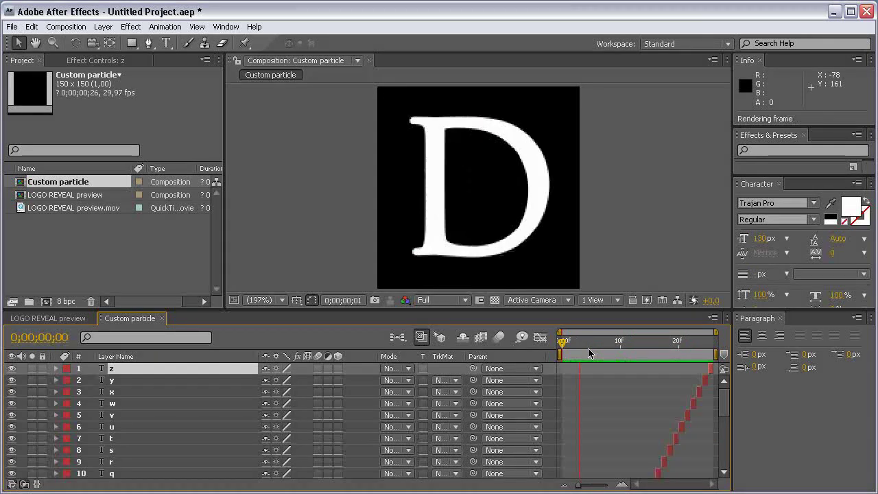
key("space")
left_click_drag(598, 341, 539, 347)
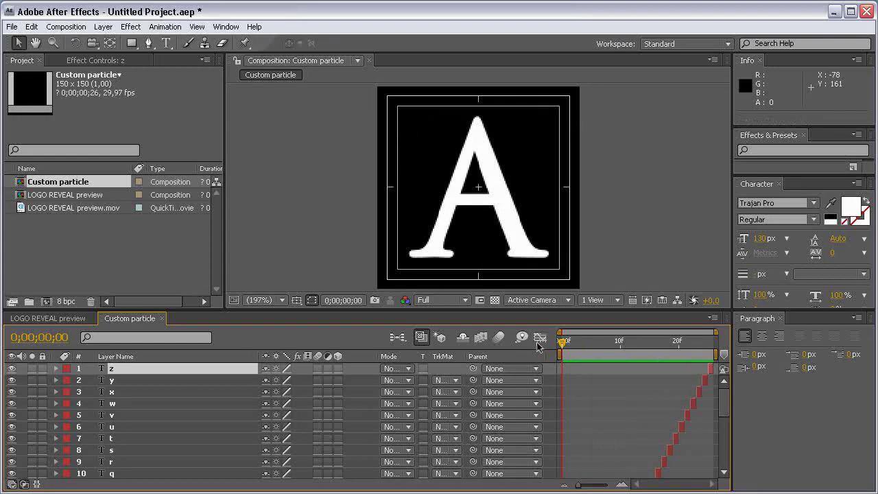
- Close the Paragraph panel, enlarge the viewer, and hide the title/action safe guides
left_click(780, 318)
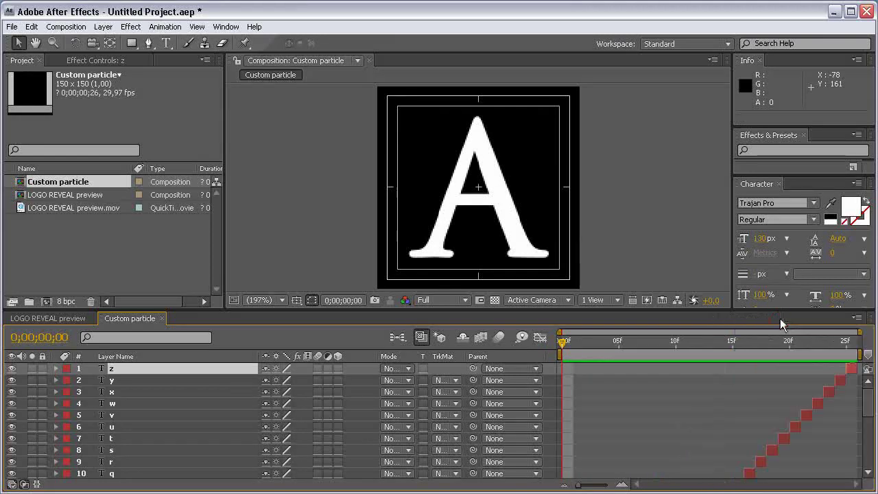
left_click_drag(506, 315, 506, 341)
left_click(296, 326)
left_click(322, 338)
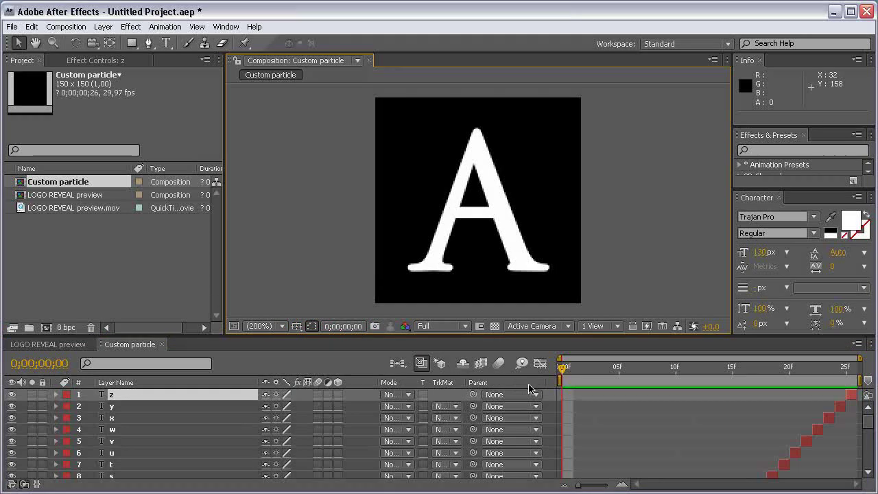
- Add a new adjustment layer to the comp and select it
right_click(550, 396)
mouse_move(558, 399)
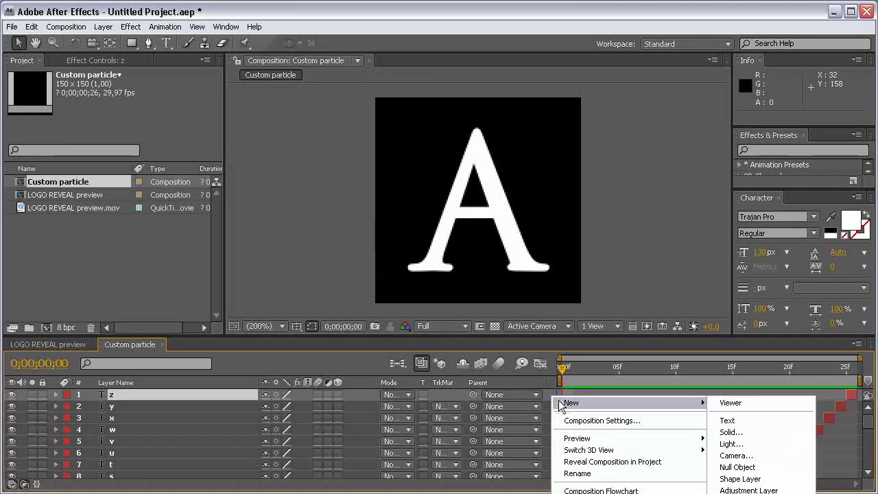
left_click(788, 490)
left_click(175, 400)
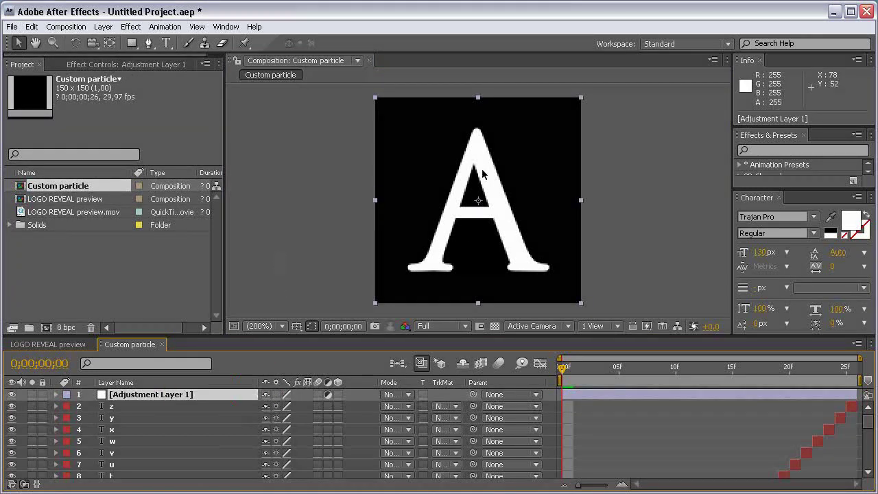
- Apply a Ramp to the adjustment layer with Start 75,19 and End 75,124
left_click(126, 28)
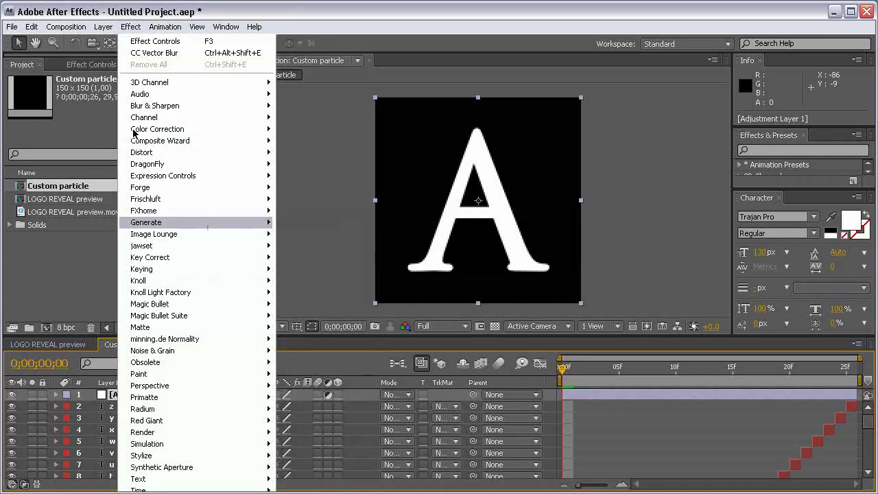
left_click(334, 393)
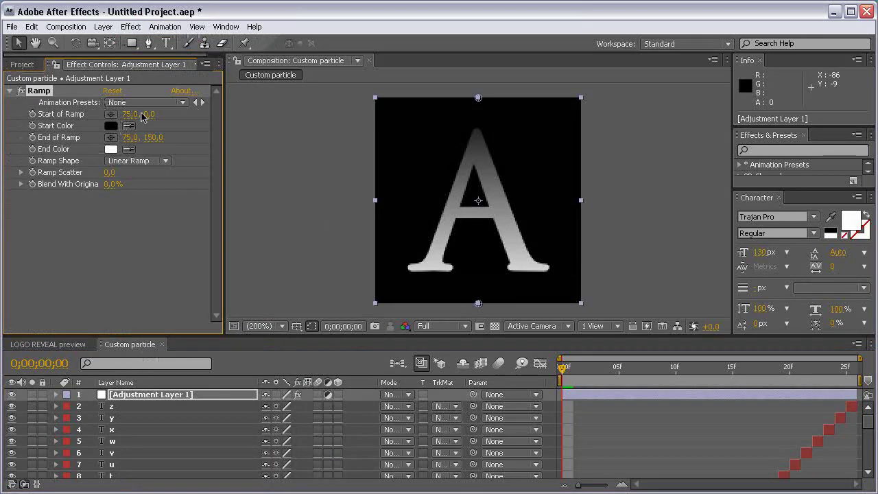
left_click_drag(152, 115, 165, 113)
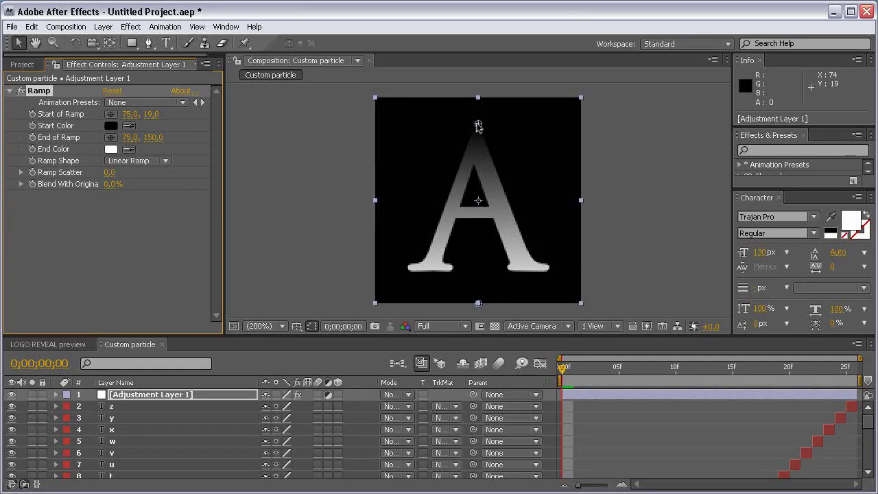
left_click_drag(157, 137, 144, 139)
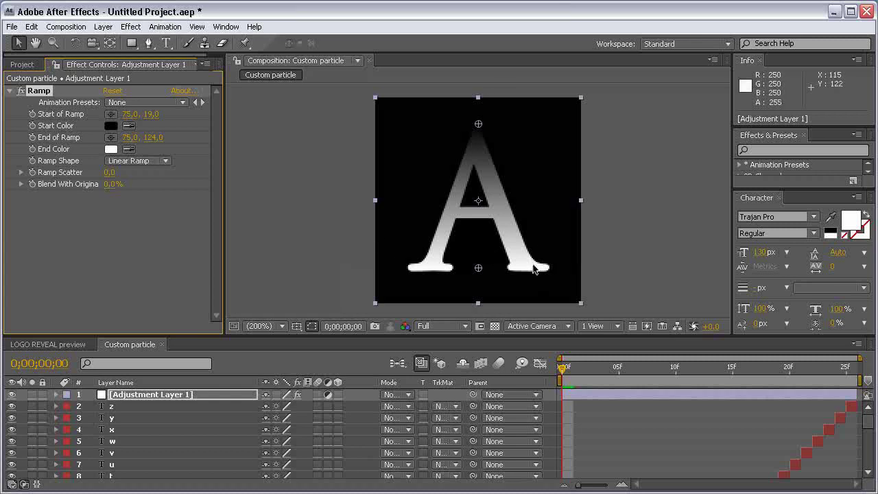
- Set the Ramp's start colour to mid grey 8E8E8E
left_click(111, 125)
mouse_move(284, 171)
left_mouse_down()
mouse_move(294, 197)
mouse_move(273, 223)
left_mouse_up()
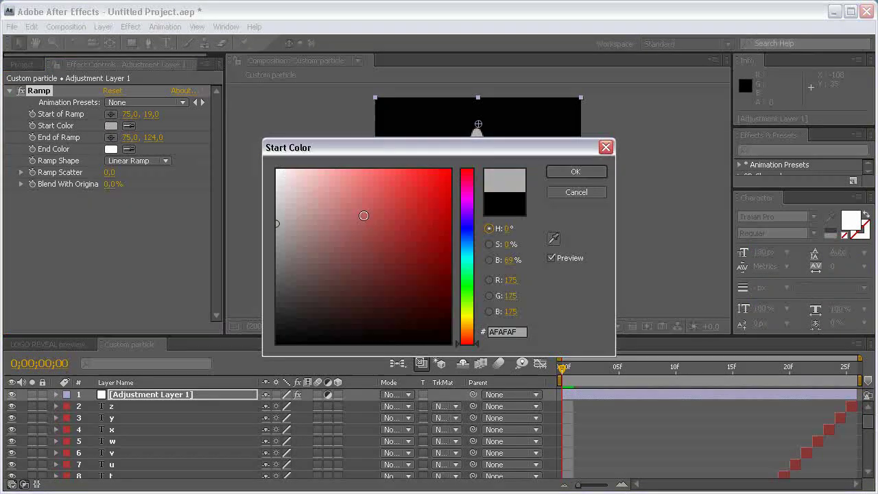
left_click_drag(501, 148, 732, 248)
left_click_drag(513, 326, 506, 346)
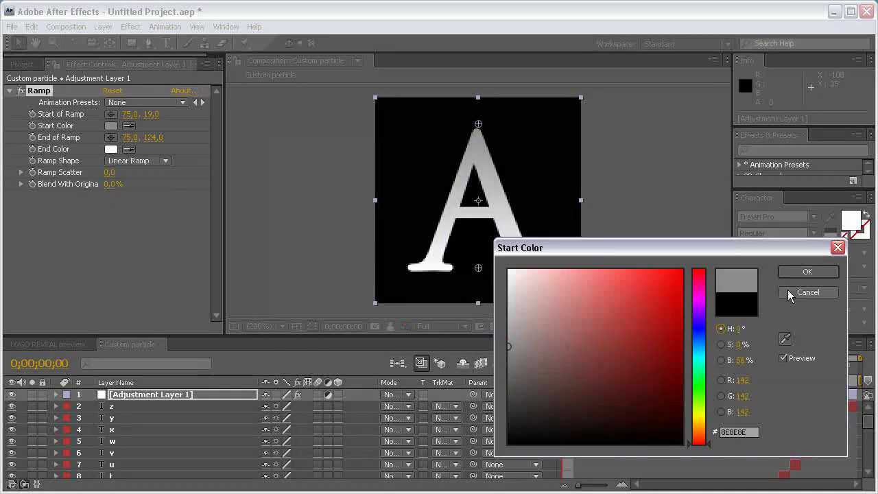
left_click(806, 272)
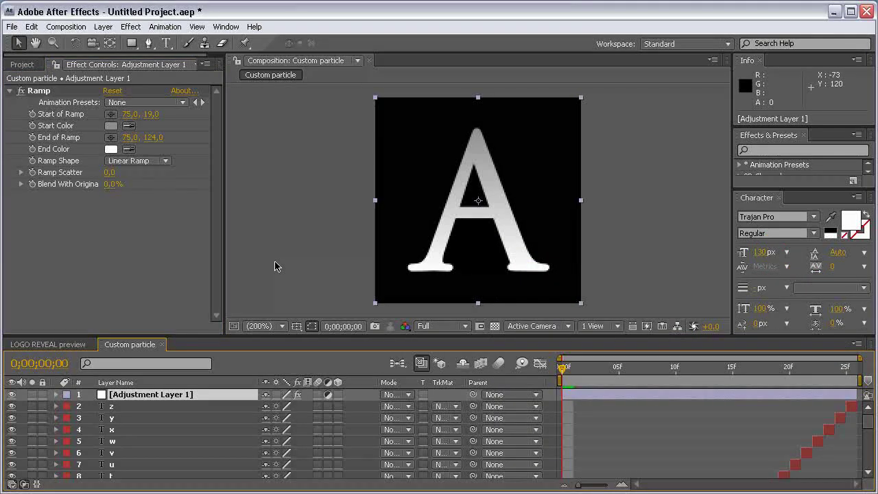
left_click(130, 27)
mouse_move(259, 131)
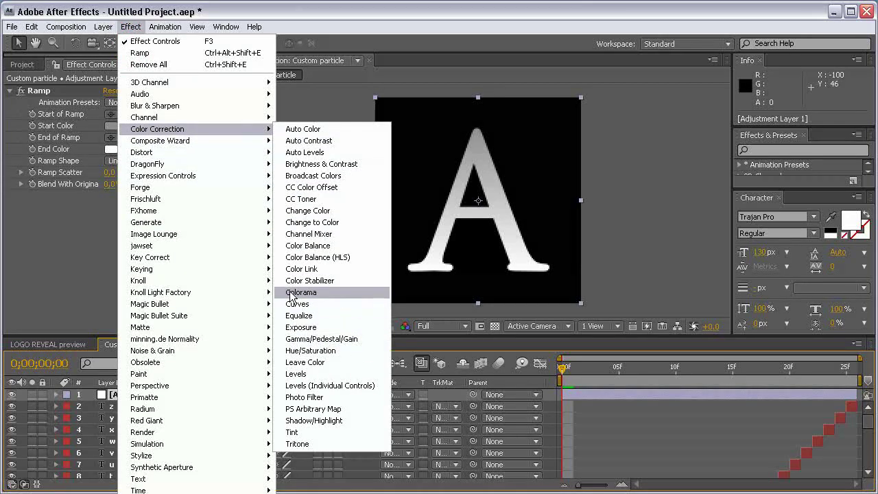
- Apply Colorama to the adjustment layer and uncheck Modify Alpha in its Modify group
left_click(325, 294)
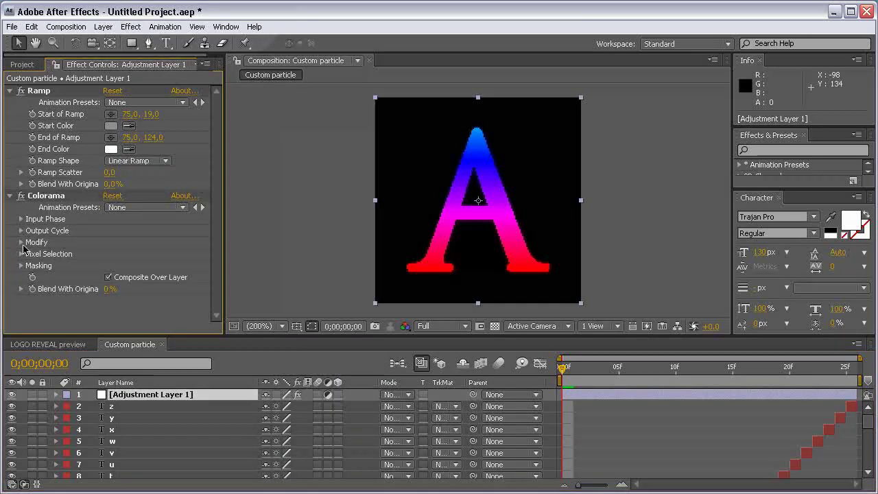
left_click_drag(190, 335, 191, 357)
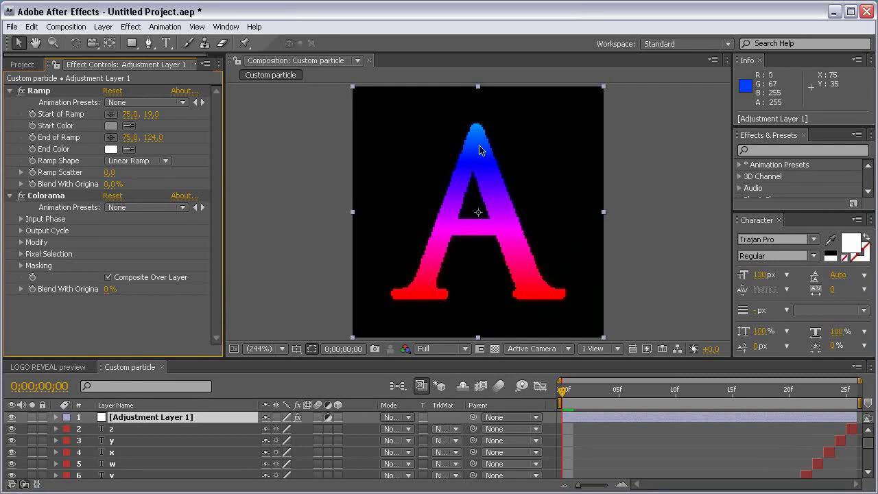
left_click(21, 242)
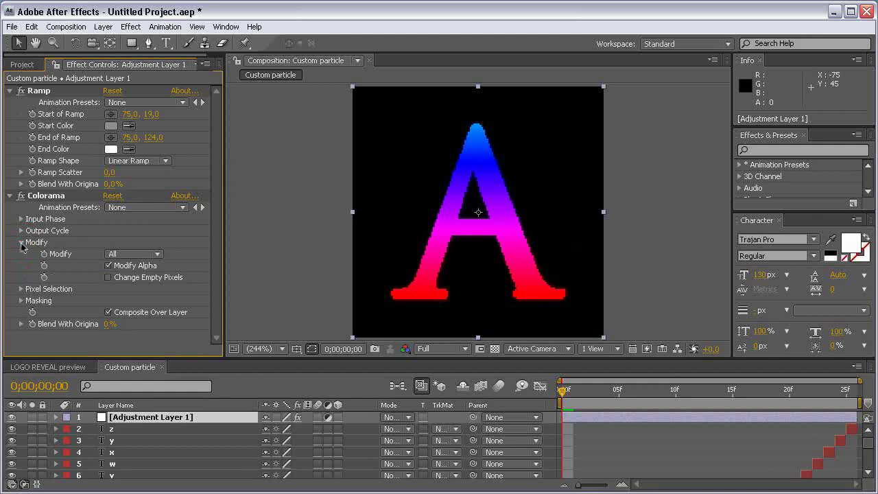
left_click(108, 266)
left_click(108, 266)
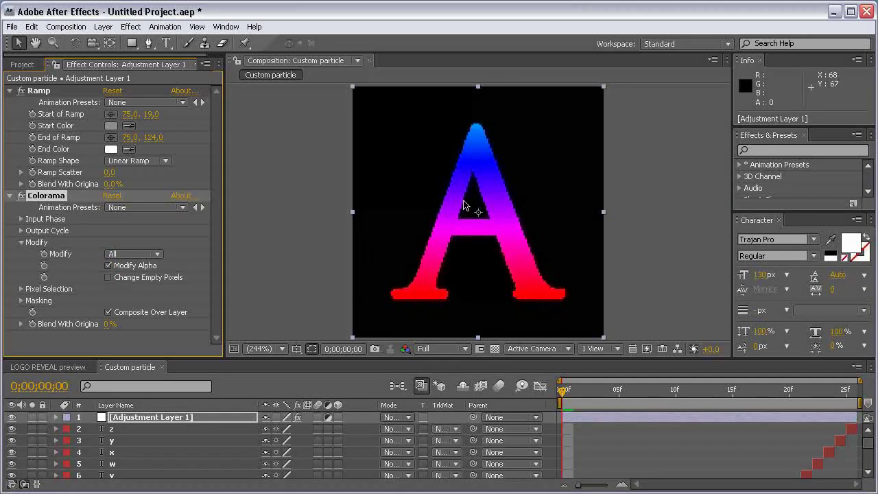
scroll(470, 206, "up", 2)
left_click(21, 196)
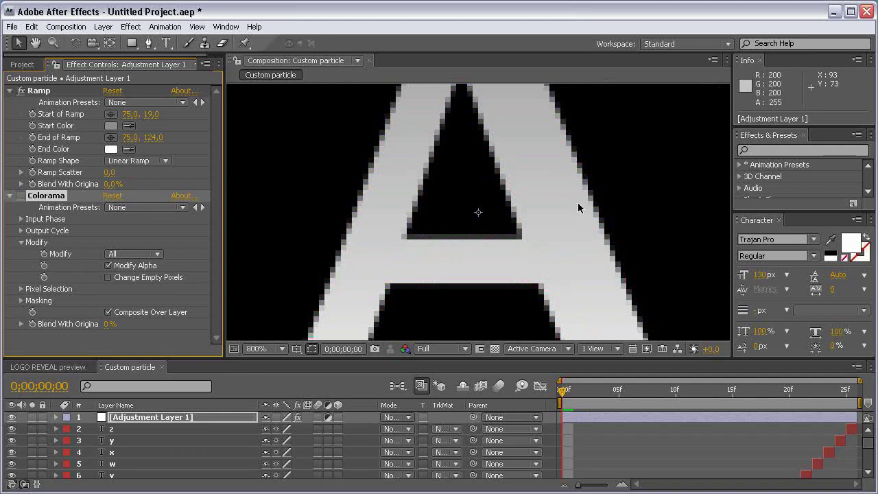
left_click(22, 196)
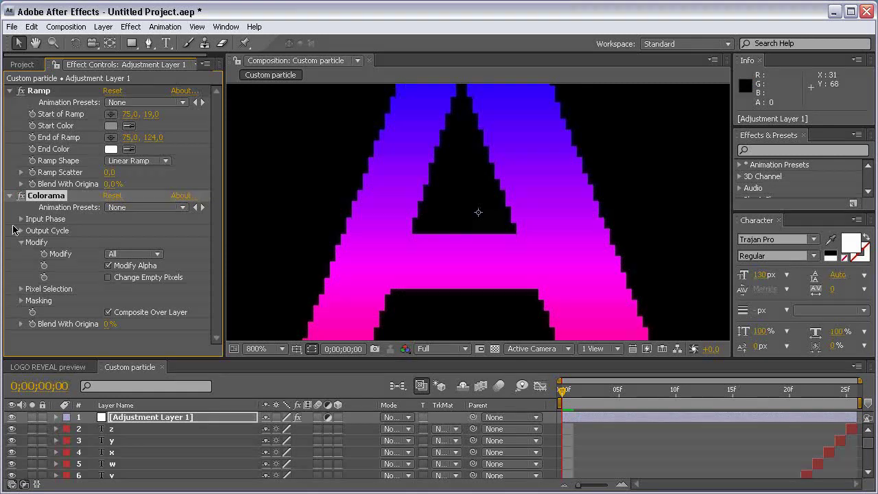
left_click(110, 268)
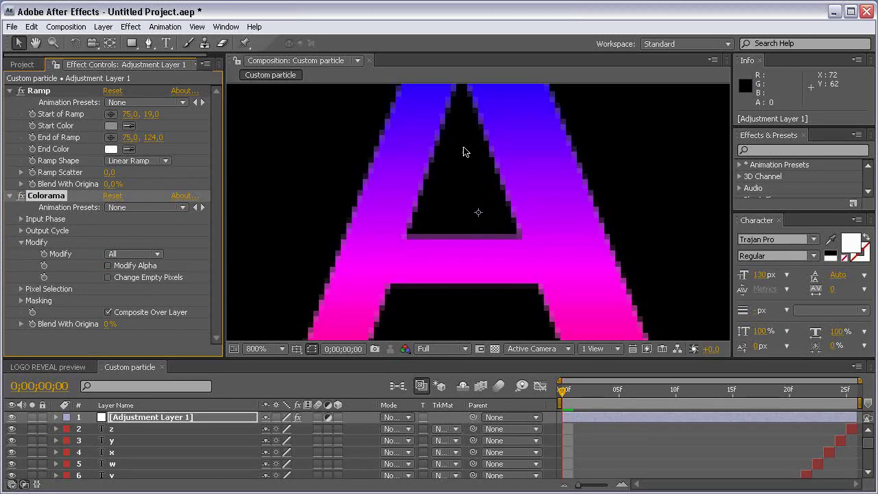
key("comma")
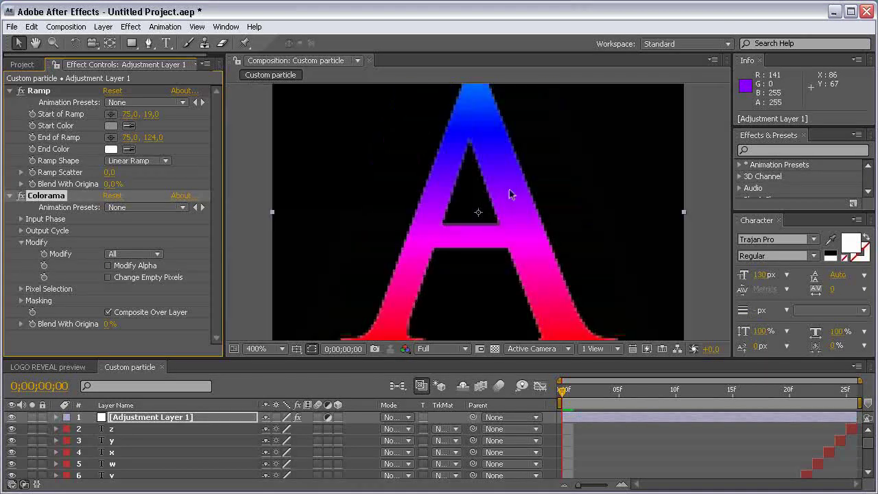
left_click(23, 242)
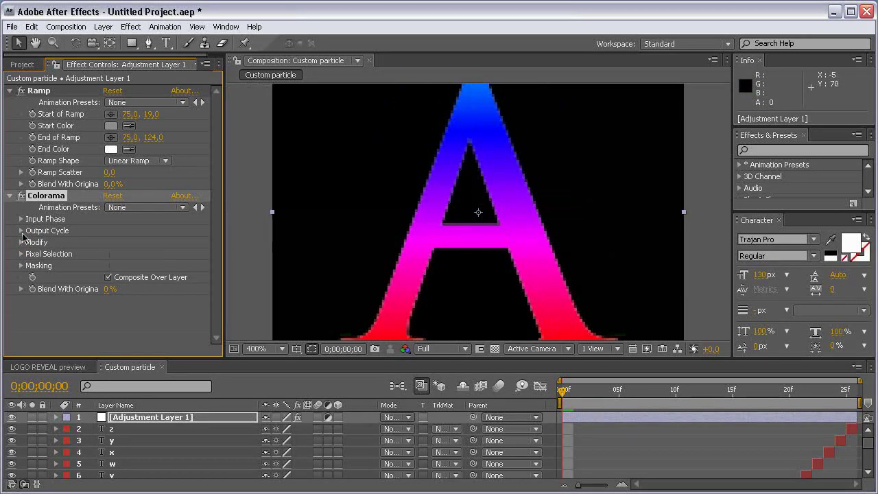
- Look over Colorama's Output Cycle palette presets, then collapse both the Colorama and Ramp effects
left_click(22, 232)
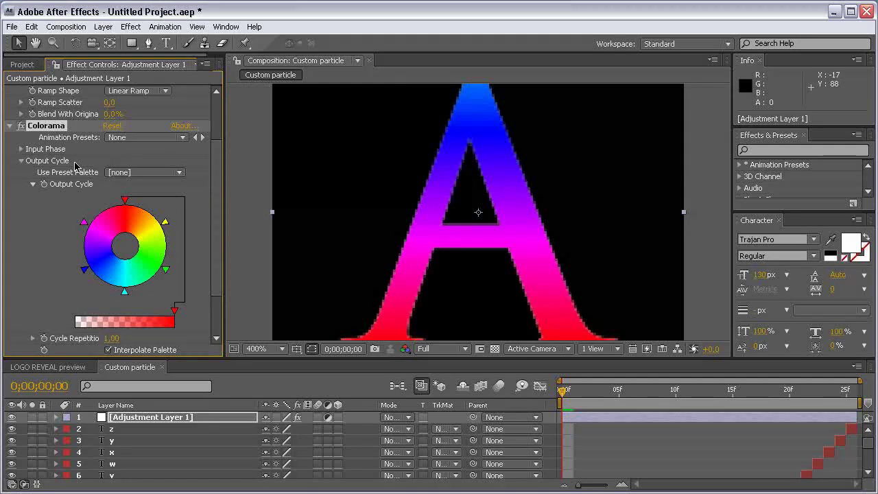
left_click(135, 175)
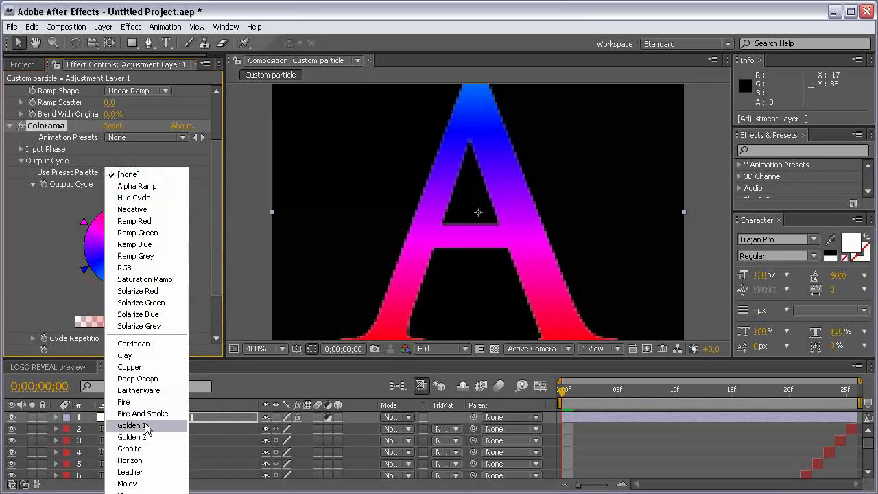
key("Escape")
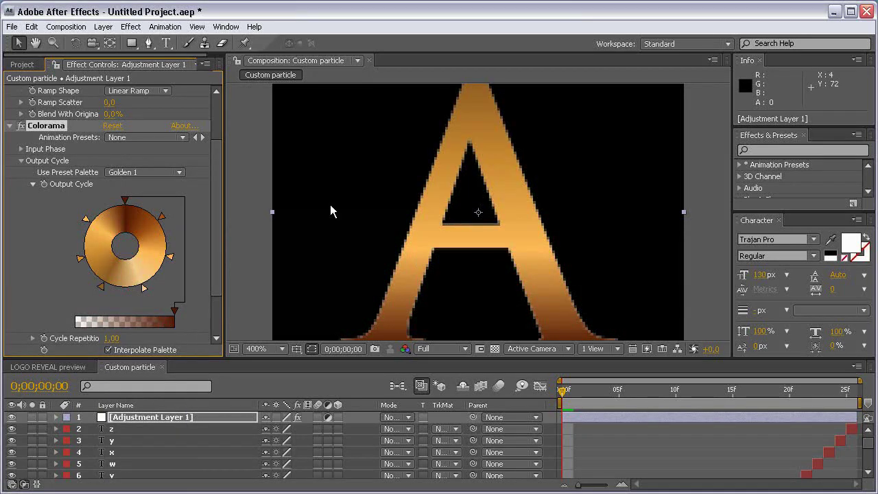
left_click(11, 126)
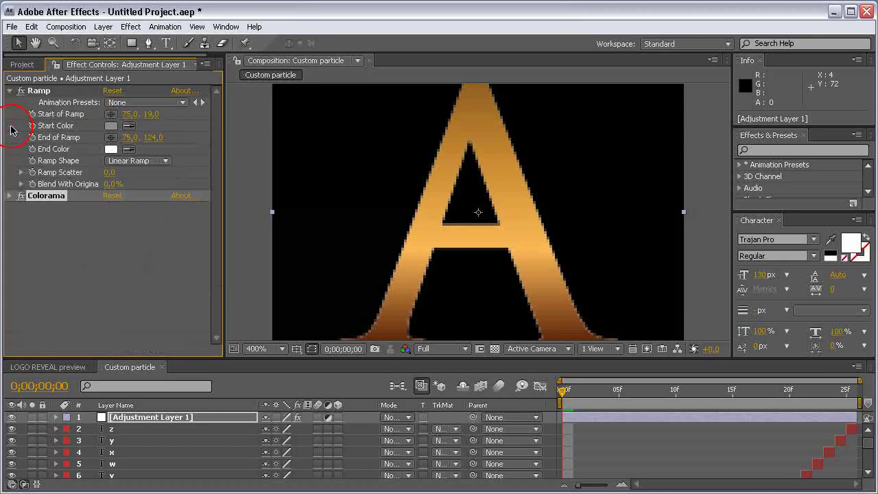
left_click(9, 90)
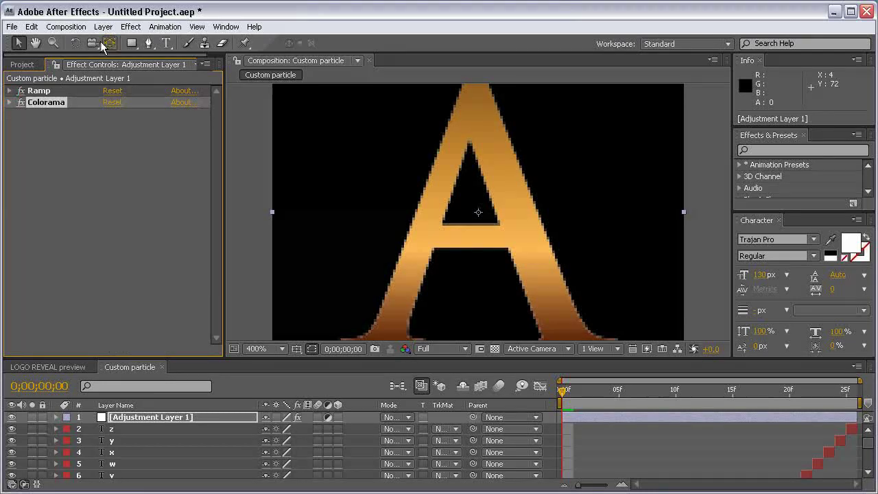
left_click(131, 27)
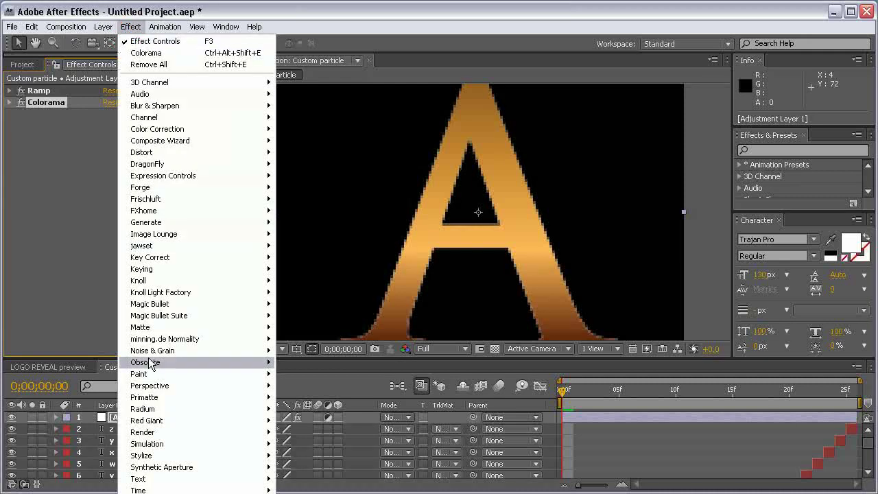
- Add Bevel Alpha to the adjustment layer with Edge Thickness 2.30, then collapse it
mouse_move(227, 385)
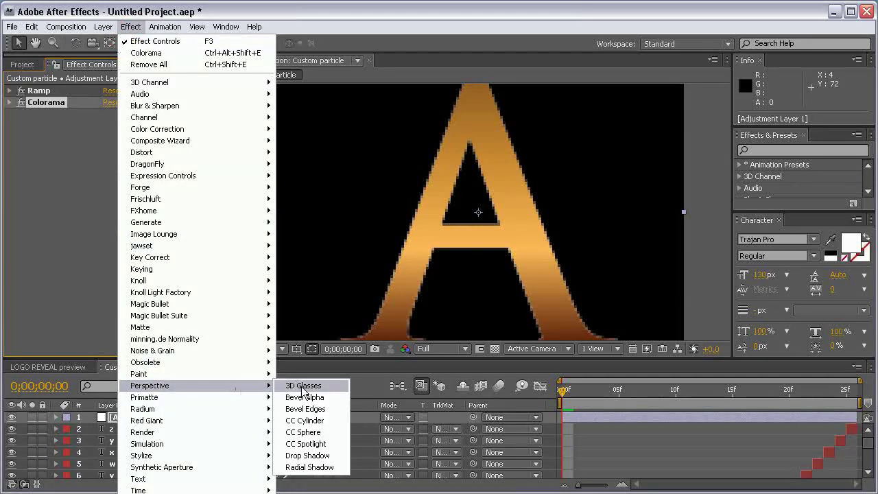
left_click(331, 399)
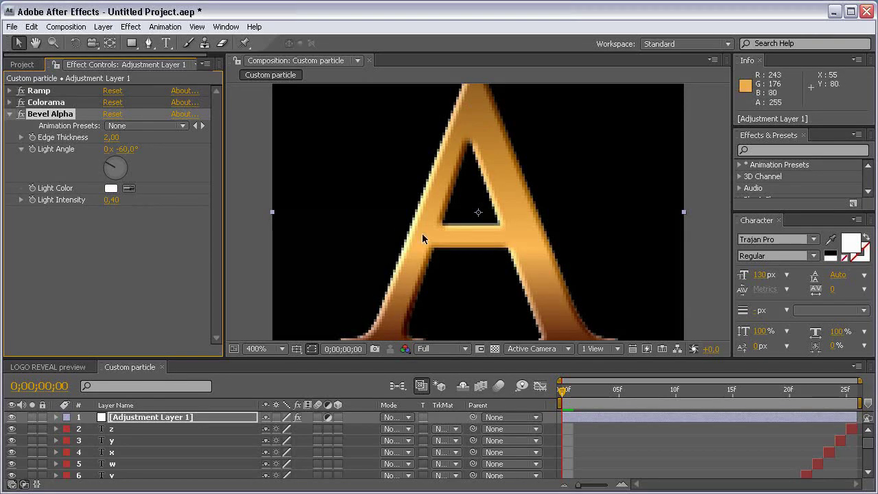
left_click(124, 137)
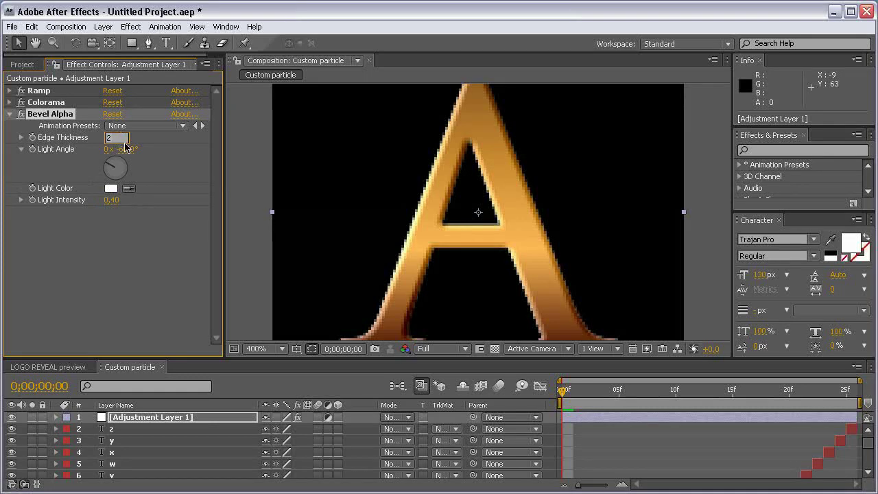
type(".3")
key("Return")
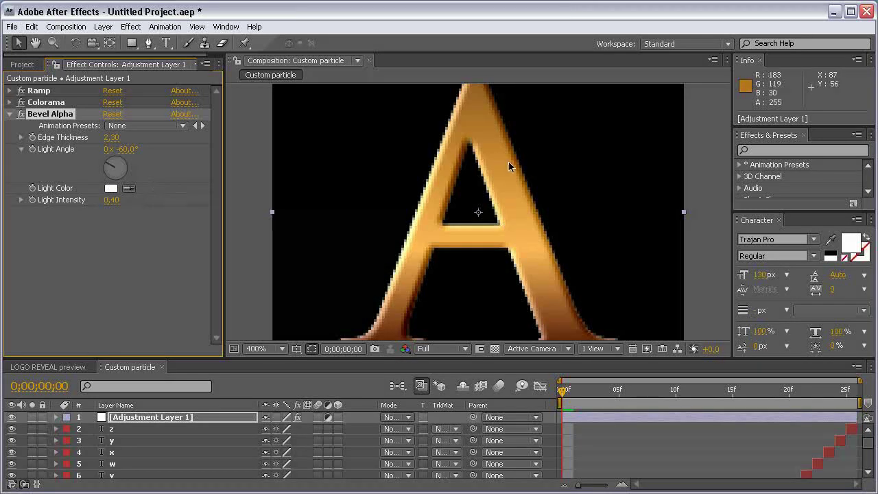
left_click(10, 114)
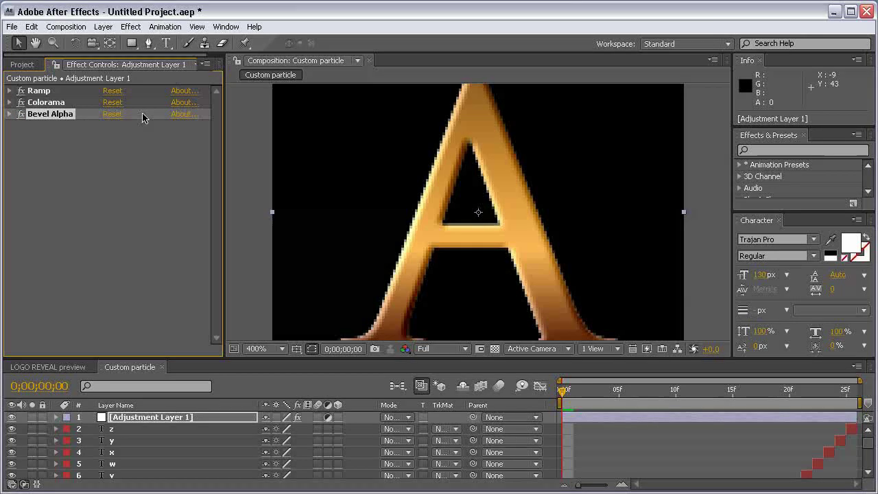
- Add a Tint effect to the adjustment layer, turning the letter A grey
left_click(133, 32)
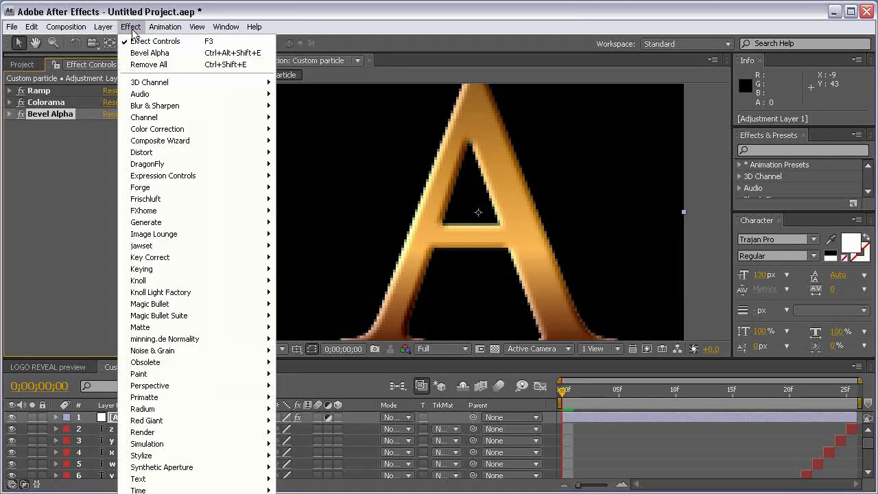
mouse_move(221, 131)
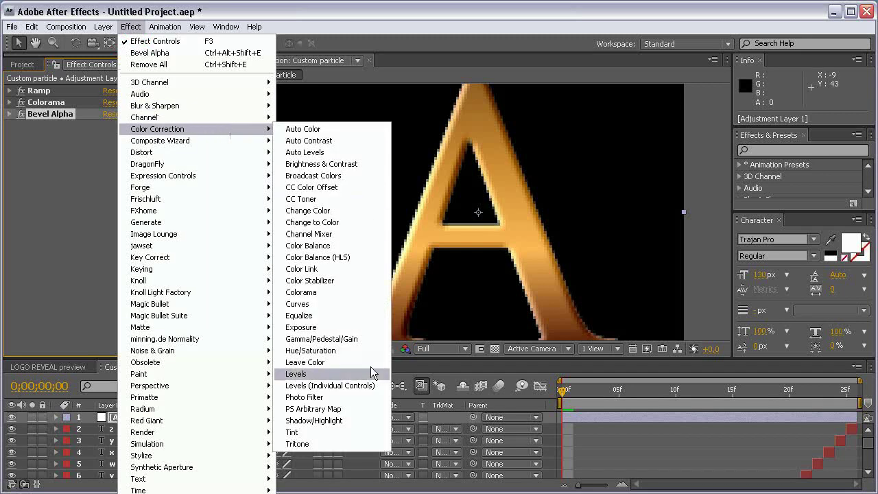
left_click(362, 434)
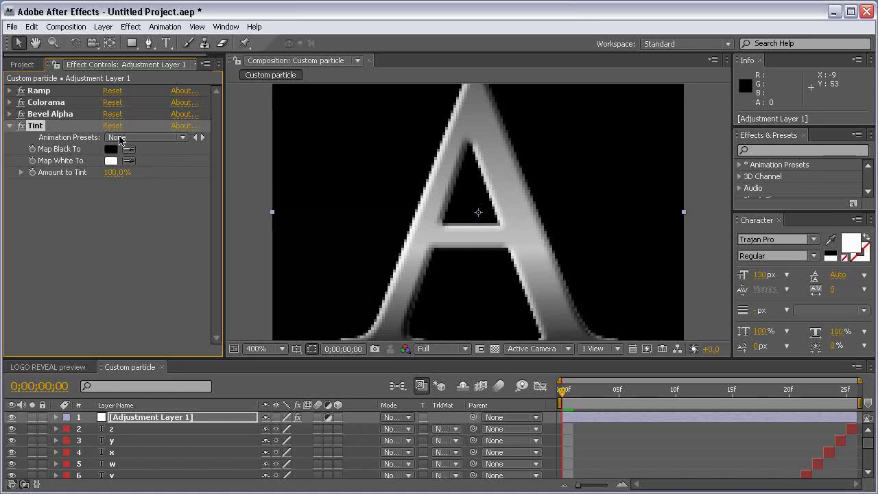
left_click(14, 127)
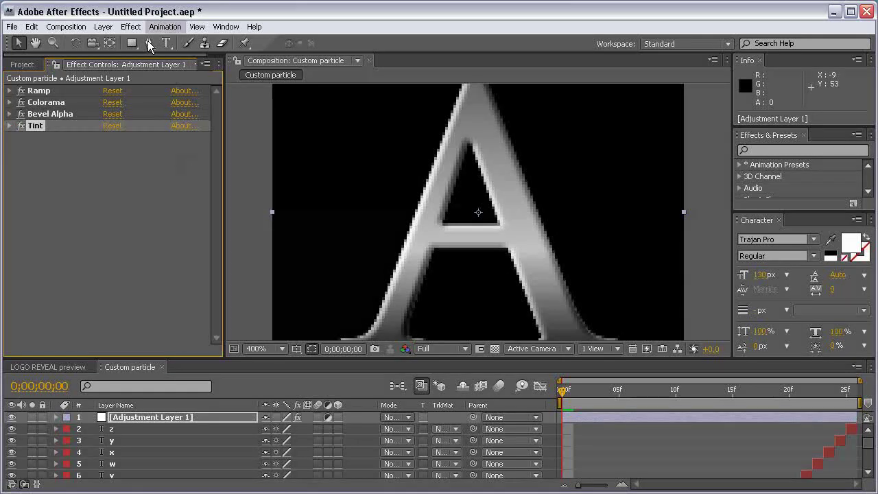
left_click(130, 27)
- Add Curves to the adjustment layer and bend the curve into a wave for a chrome look
mouse_move(244, 131)
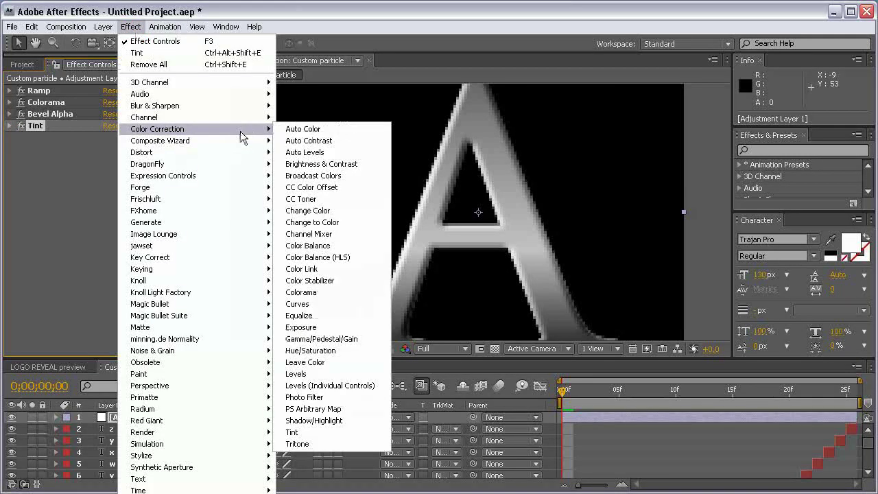
left_click(321, 304)
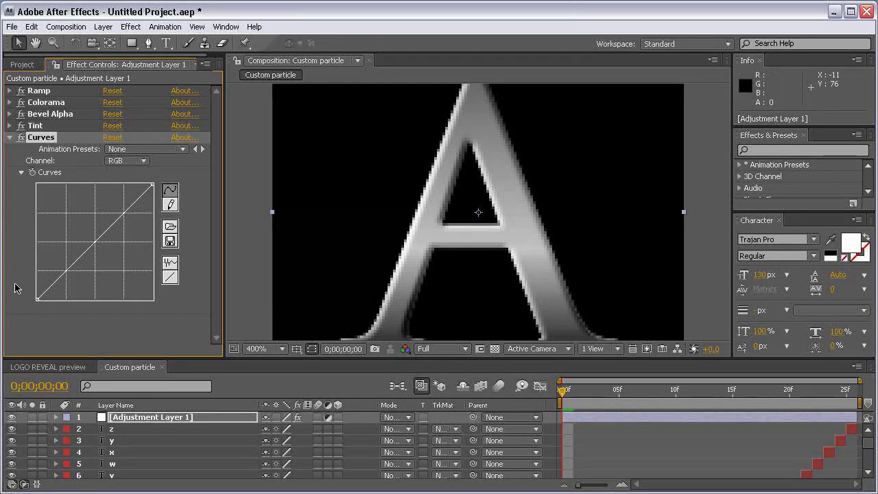
left_click_drag(37, 299, 24, 170)
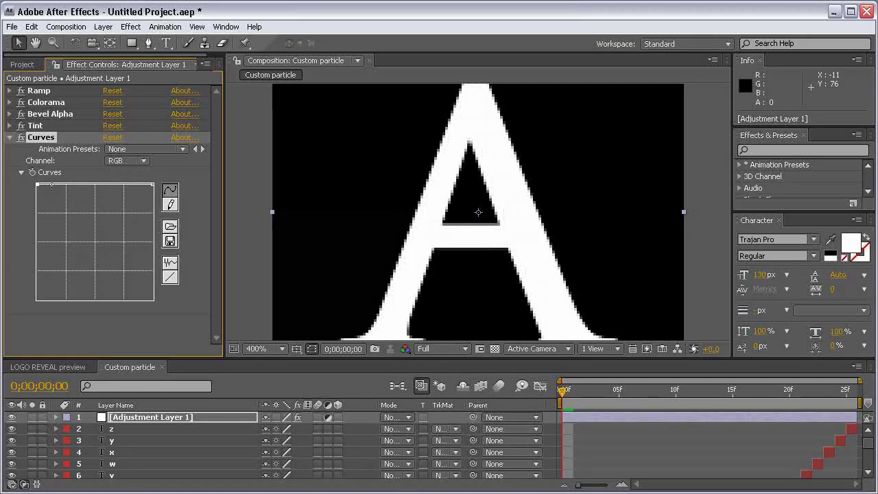
left_click(48, 184)
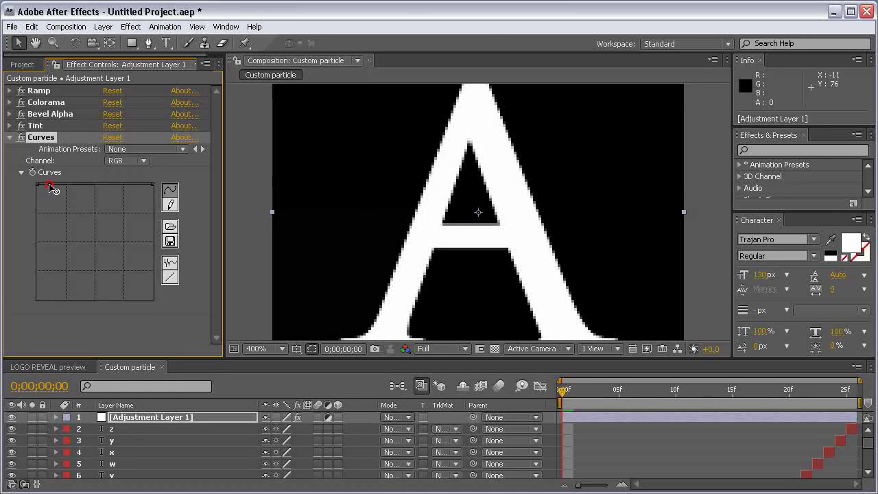
left_click_drag(49, 184, 52, 273)
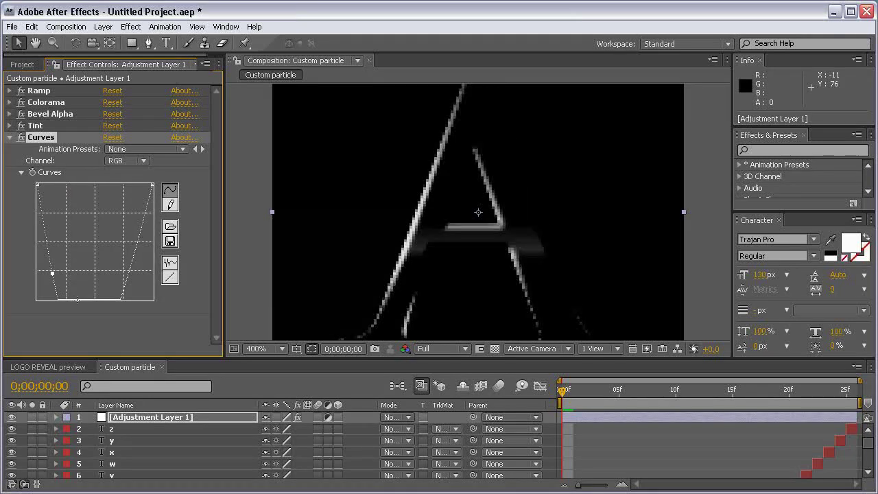
left_click(78, 300)
left_click_drag(77, 300, 109, 251)
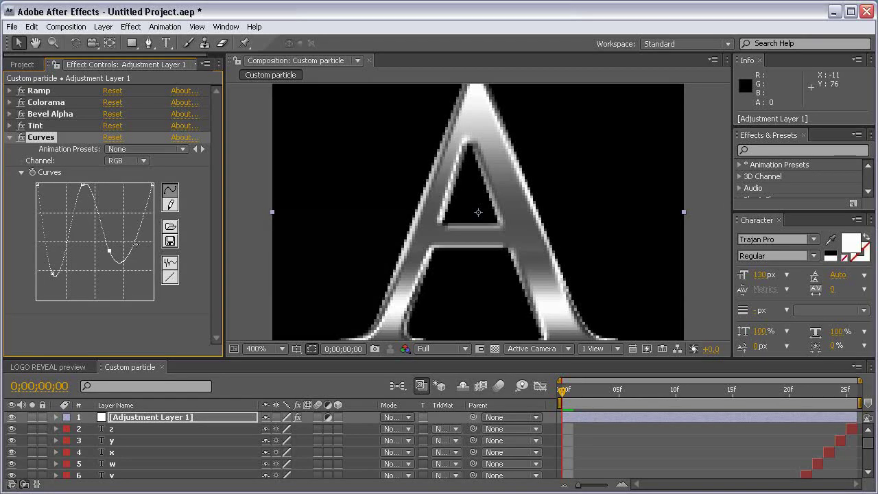
left_click_drag(138, 239, 162, 313)
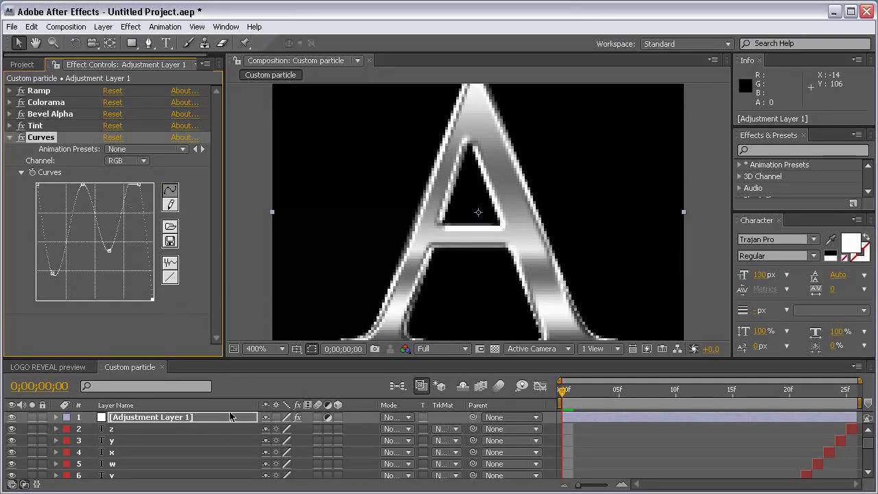
- Preview the chrome letter with the layer deselected, then collapse Curves and enlarge the timeline
scroll(479, 211, "down", 2)
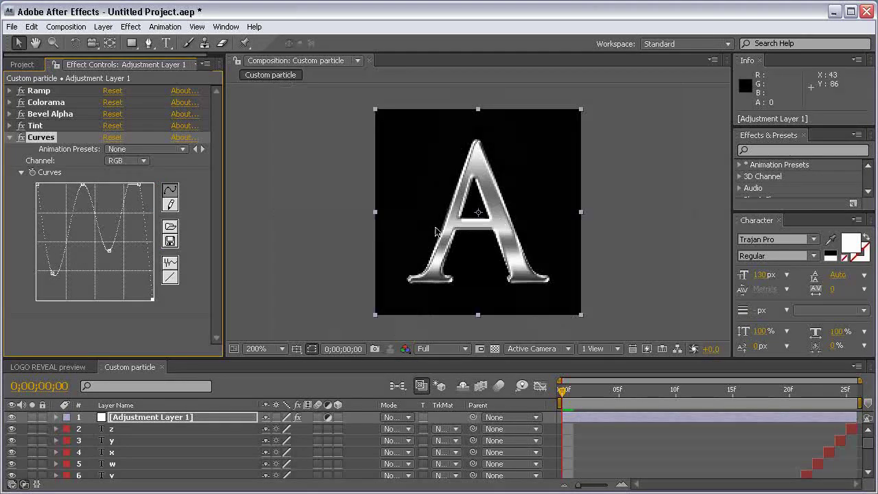
left_click(642, 233)
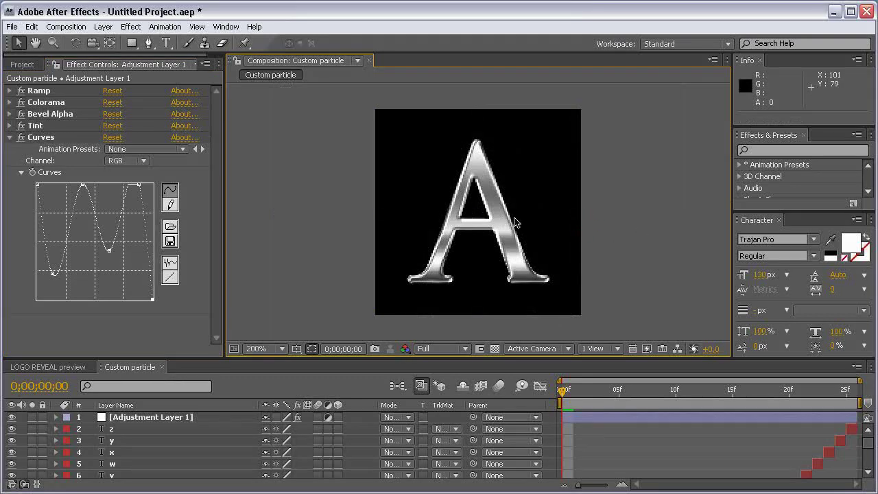
scroll(517, 220, "up", 2)
scroll(526, 222, "down", 2)
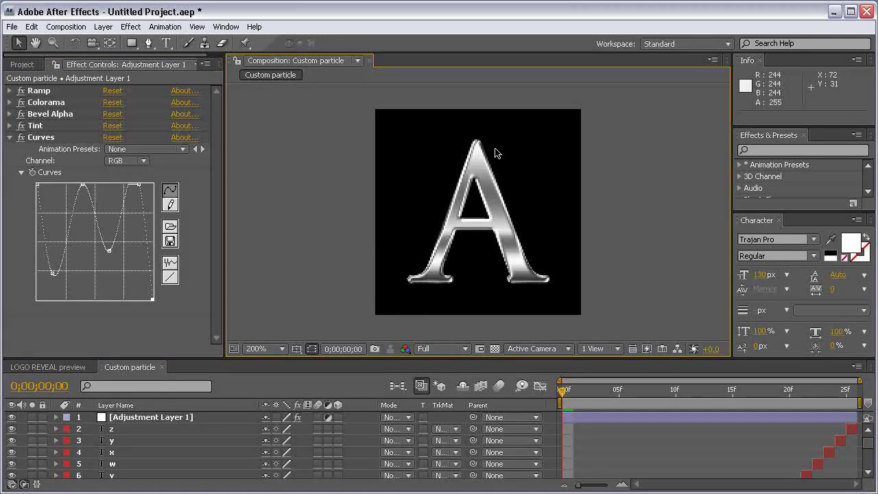
left_click(10, 138)
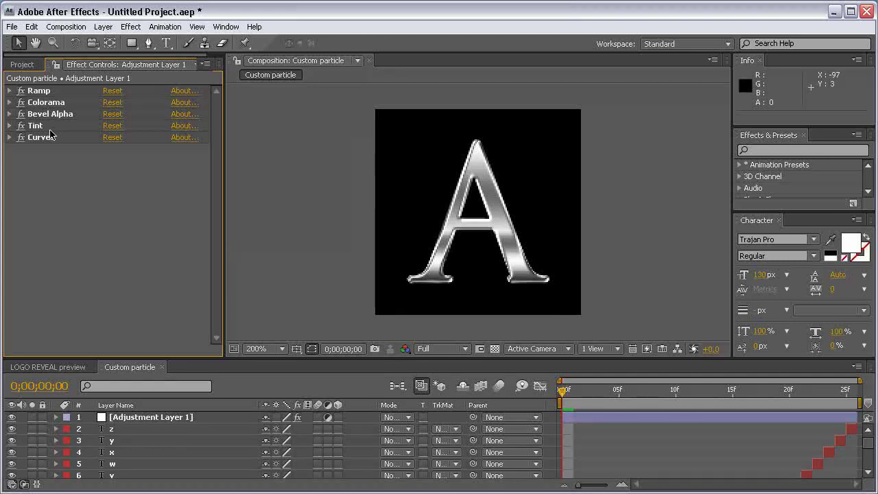
left_click_drag(485, 360, 494, 347)
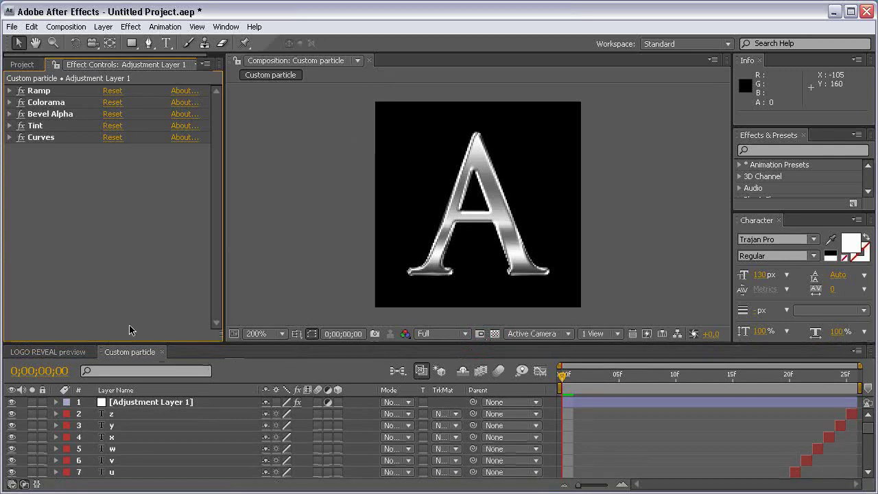
left_click(494, 247)
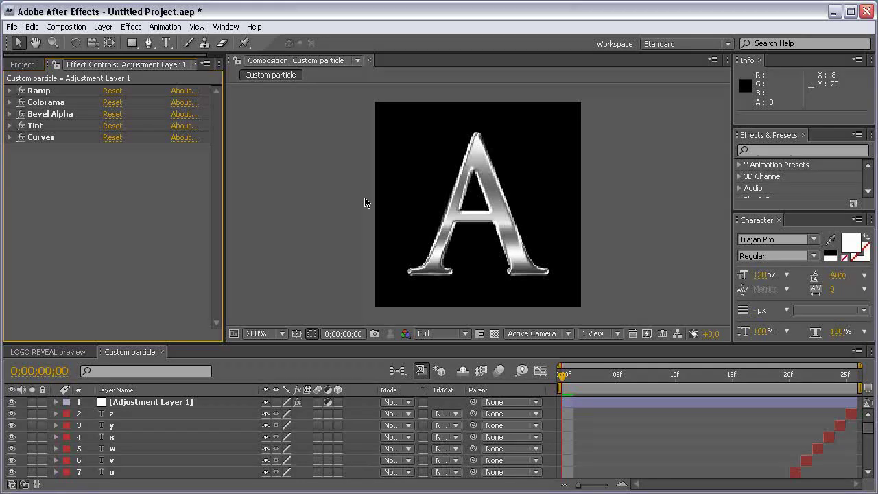
- Create a 1920×1080 HDTV 1080 29.97 composition named Characters Animation, 20 seconds long
left_click(66, 26)
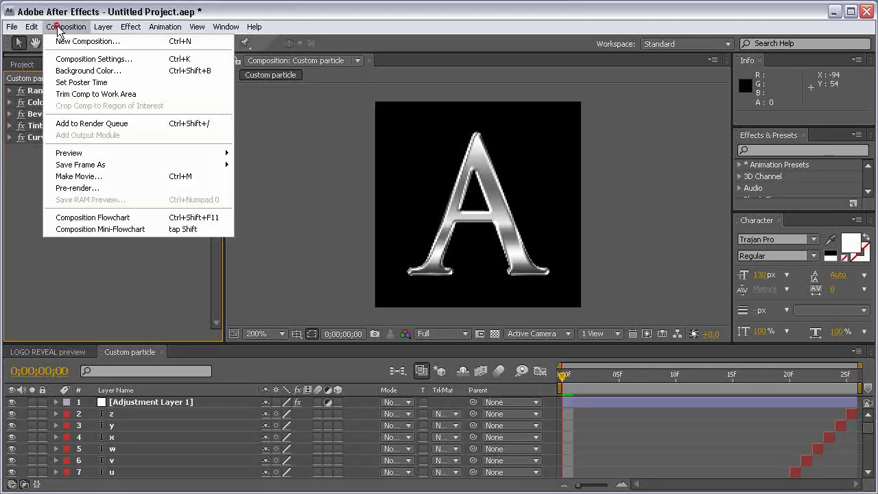
left_click(70, 42)
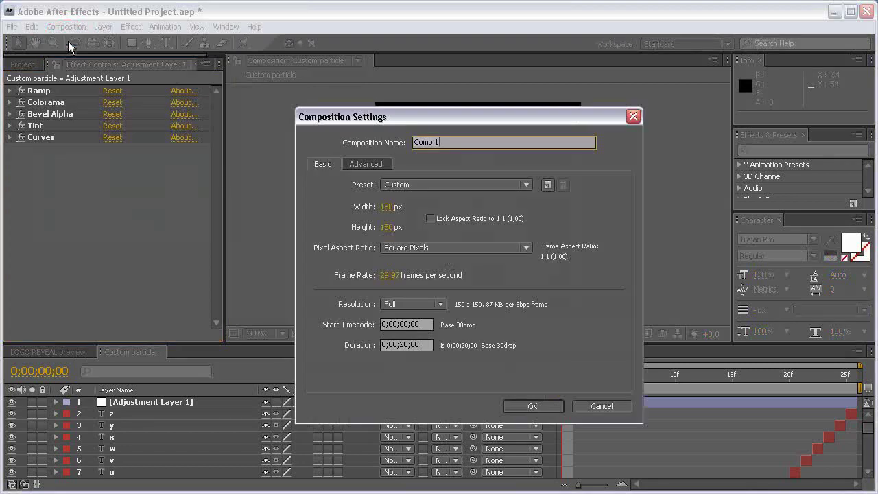
left_click(424, 186)
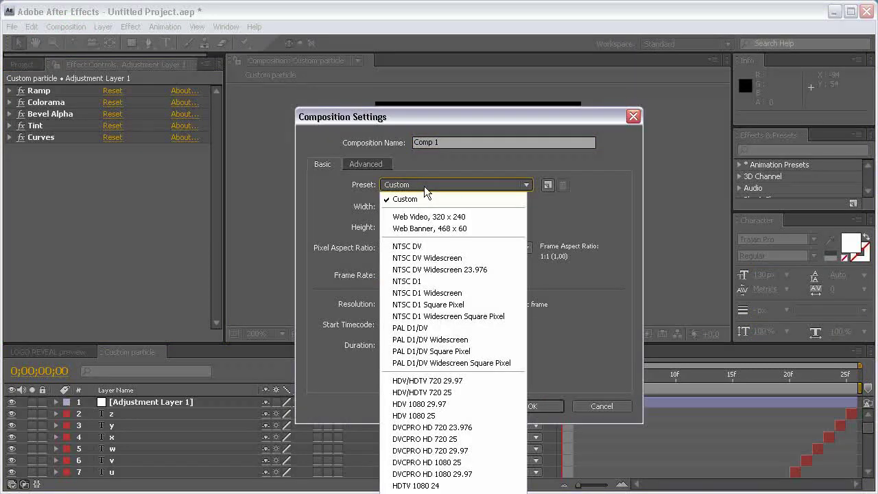
left_click(476, 117)
left_click_drag(476, 116, 508, 52)
left_click(490, 122)
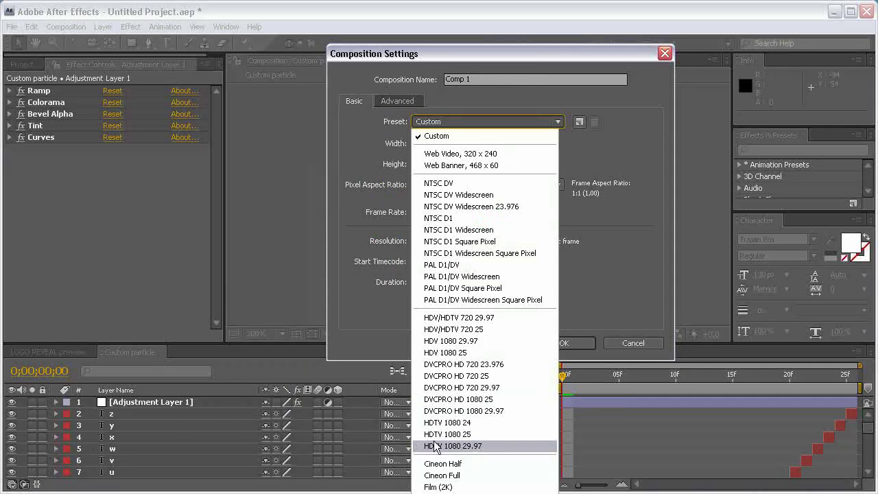
left_click(496, 446)
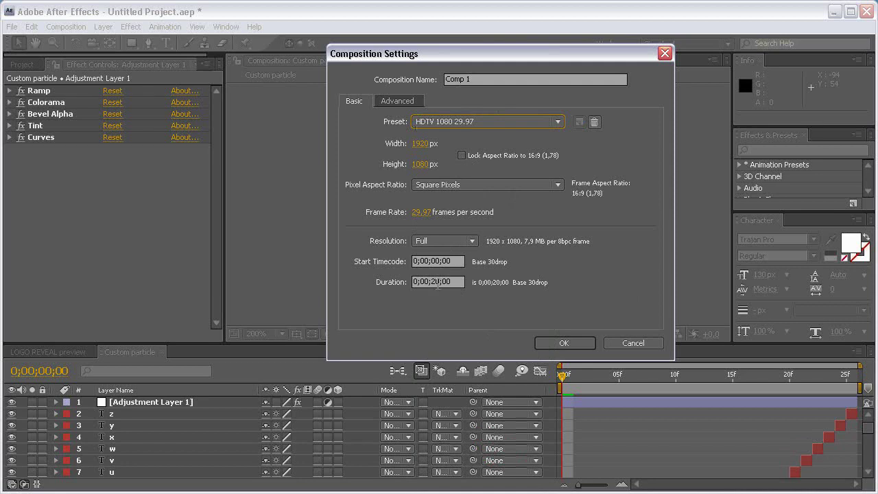
key("shift+Tab")
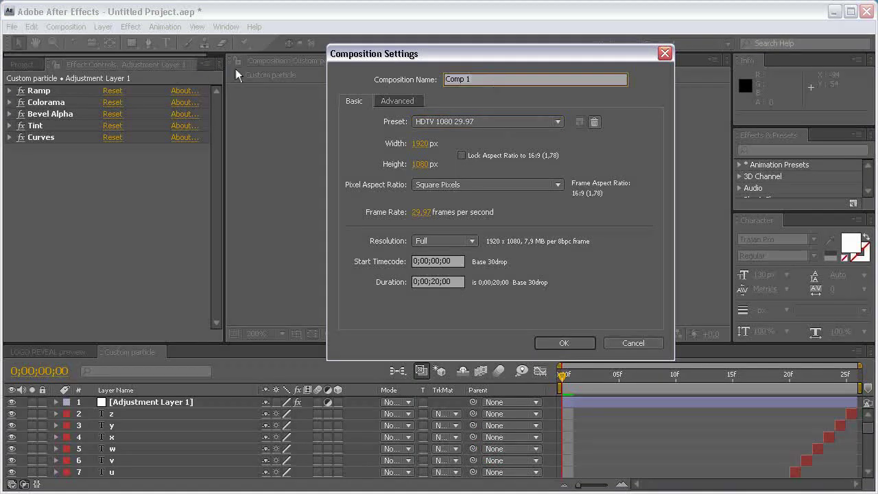
type("Characters Animation")
key("Return")
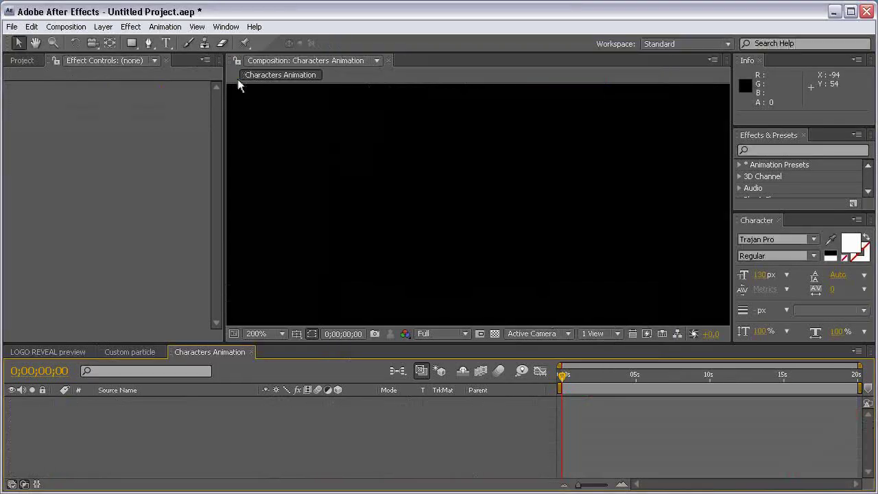
- Add the Custom particle comp to Characters Animation as layer 1 and hide it
left_click(27, 60)
left_click(82, 276)
left_click_drag(56, 198, 180, 412)
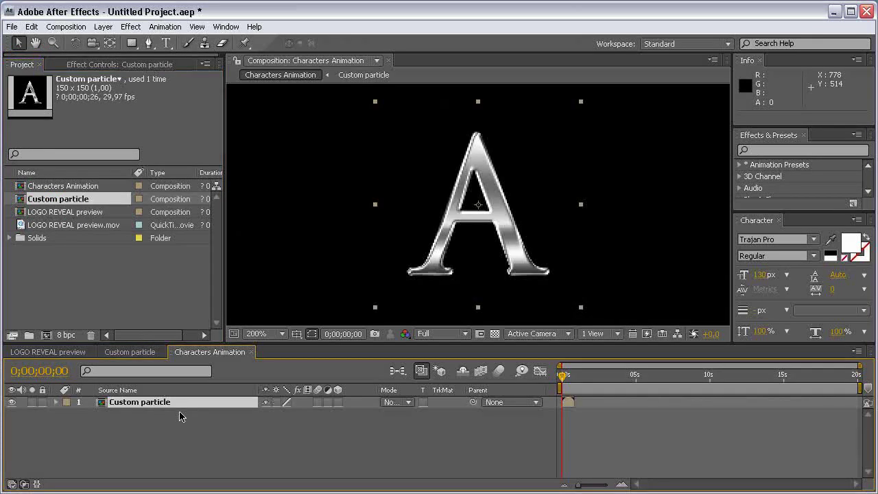
left_click(13, 402)
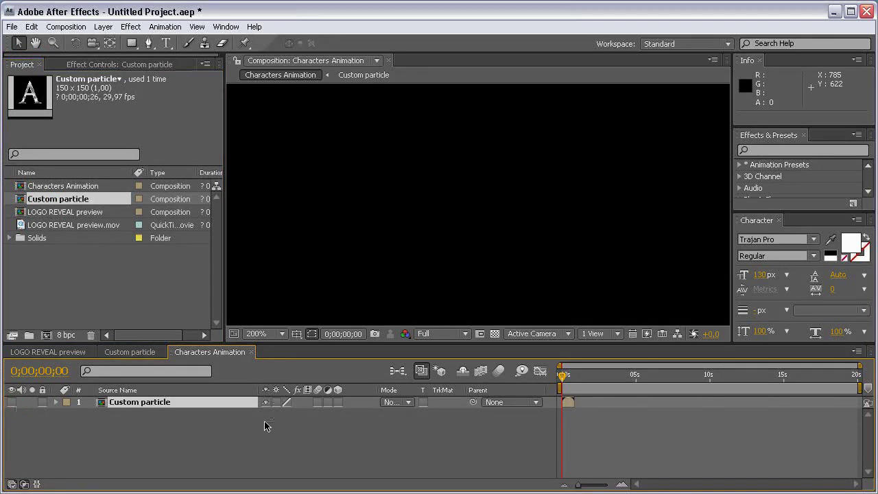
left_click(103, 27)
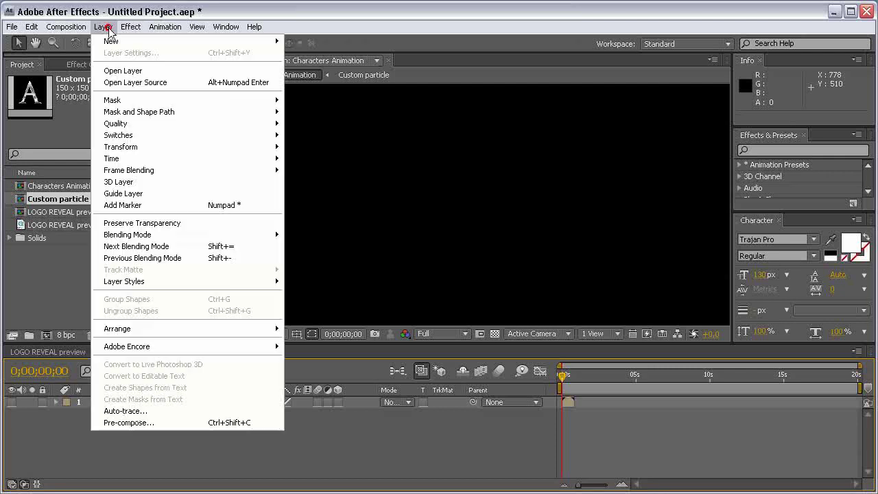
- Create a black 1920×1080 solid named Fractal noise above the Custom particle layer
mouse_move(113, 41)
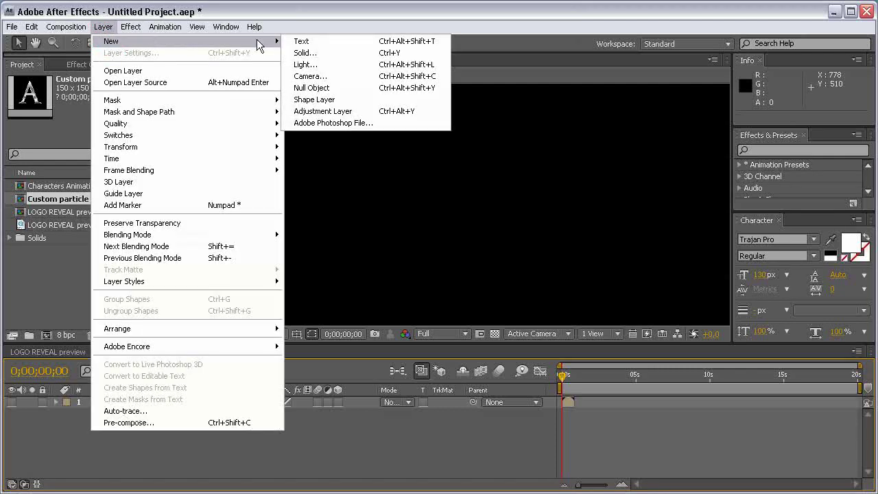
left_click(334, 54)
left_click(427, 336)
left_click(567, 368)
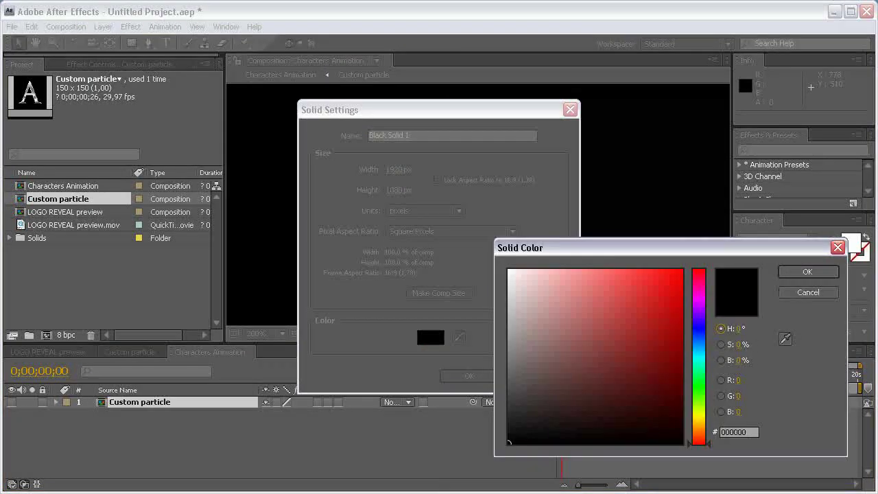
left_click(807, 272)
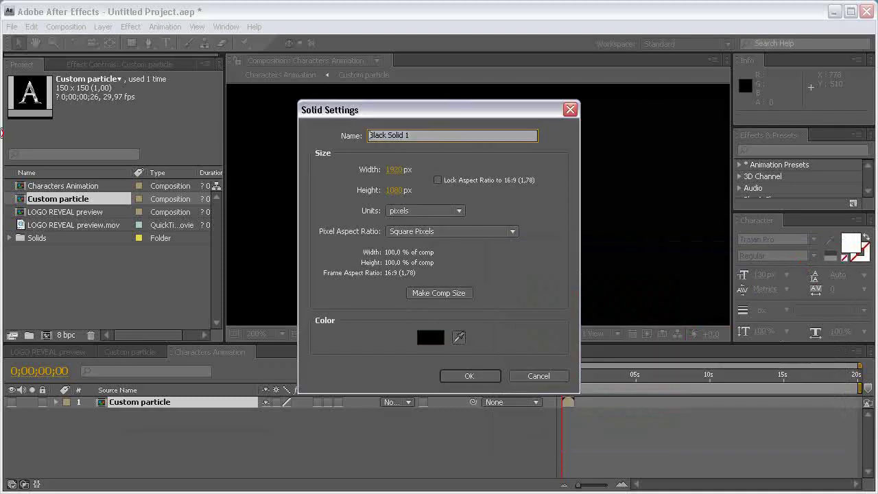
type("Fractal noise")
left_click(466, 375)
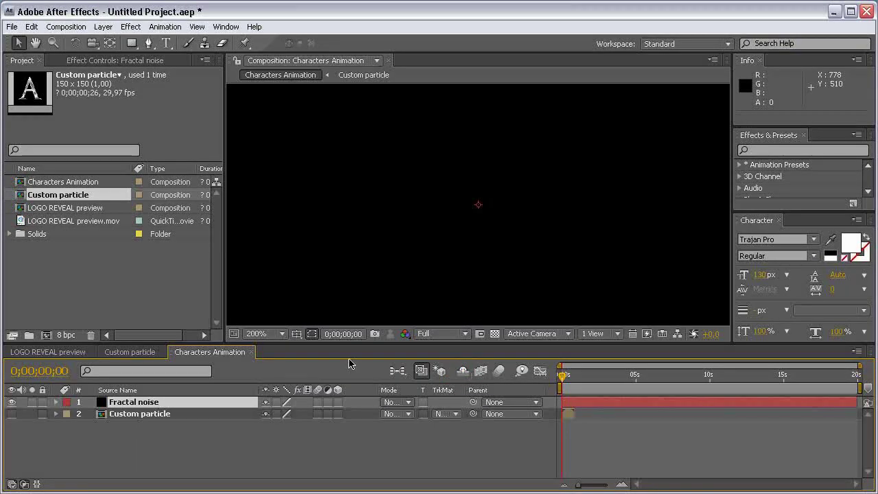
left_click(131, 27)
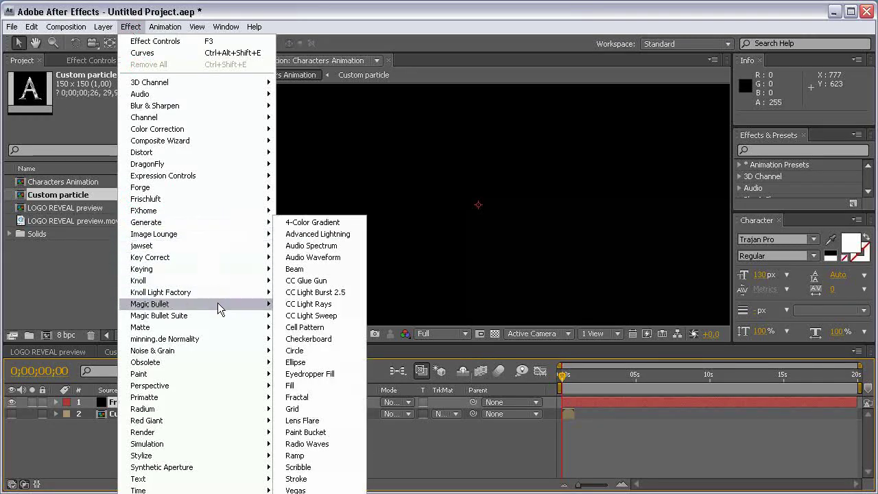
- Apply Fractal Noise to the solid and set its Noise Type to Spline
mouse_move(227, 349)
left_click(322, 374)
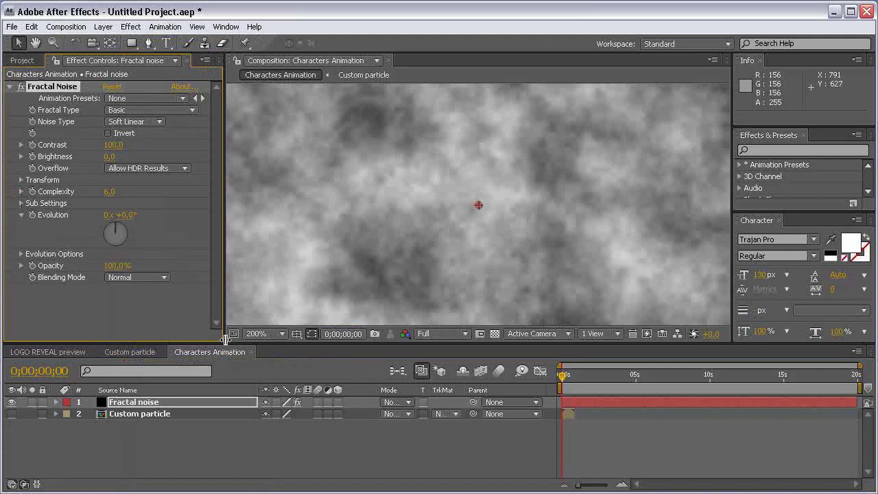
left_click_drag(224, 342, 252, 379)
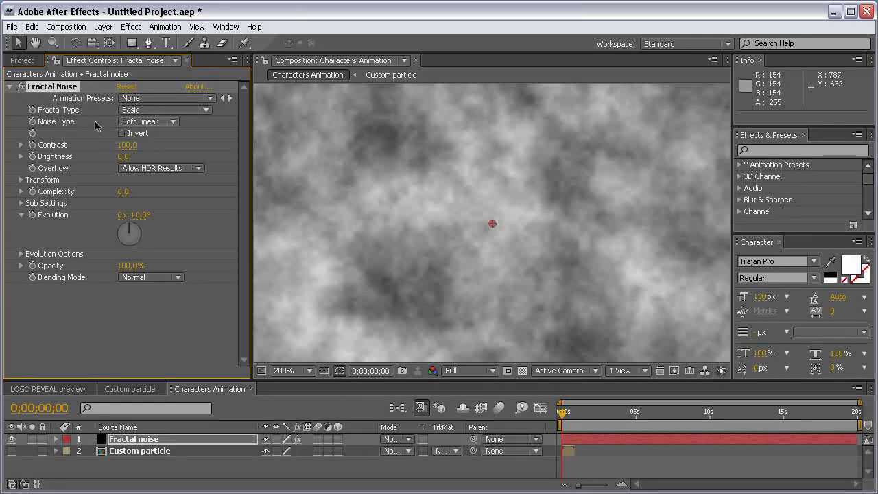
left_click(149, 123)
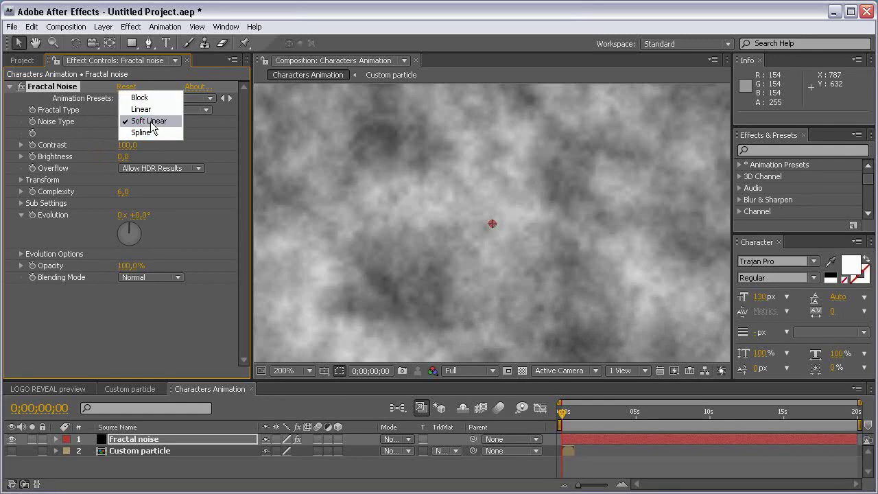
left_click(156, 134)
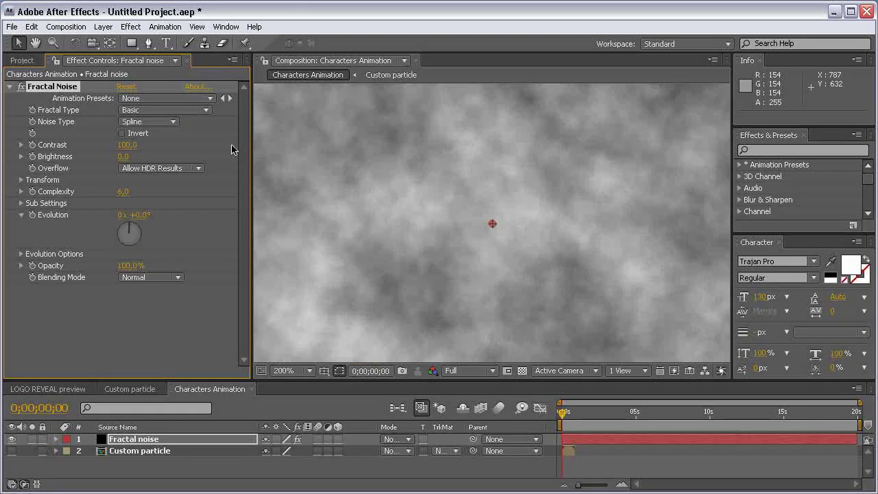
- Set the Fractal Noise Contrast to 280 and Brightness to -25
left_click(130, 147)
type("280")
key("Return")
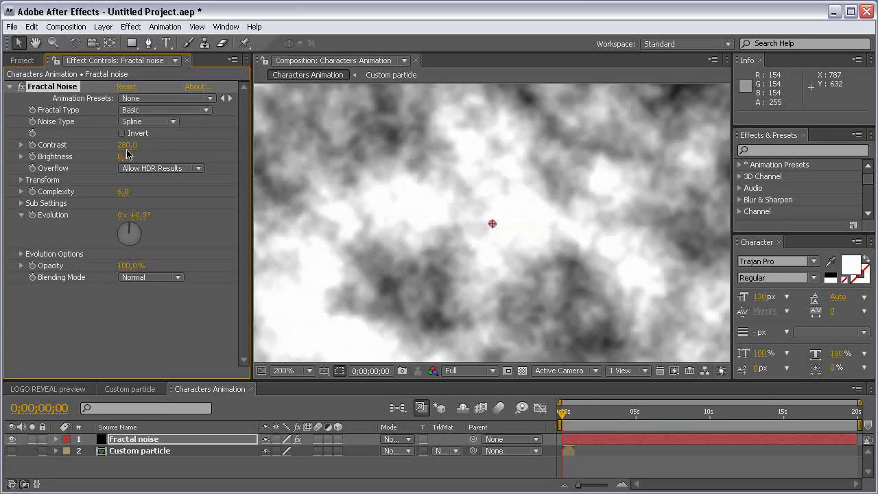
left_click(125, 157)
type("-20")
key("Return")
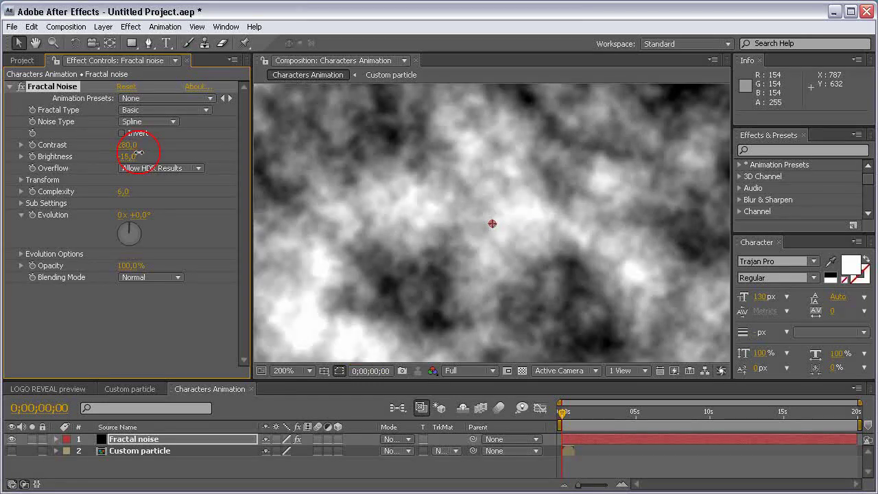
left_click_drag(126, 153, 114, 148)
left_click(128, 157)
type("-25")
key("Return")
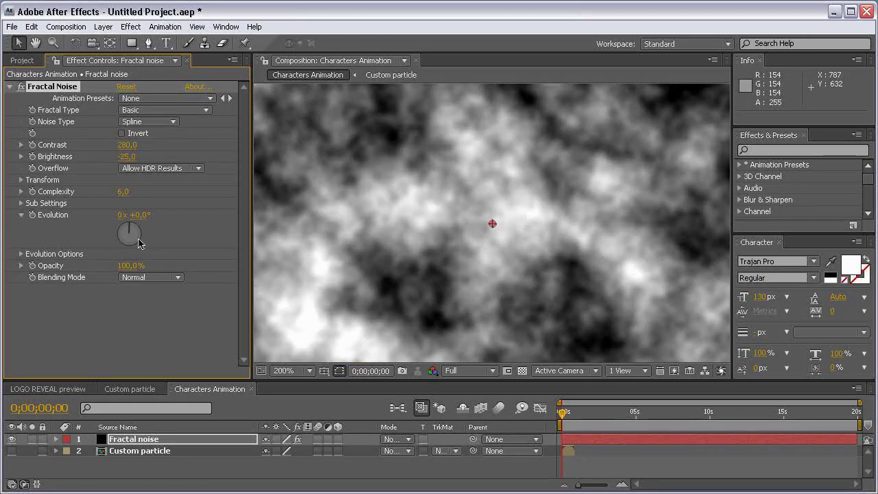
left_click(455, 372)
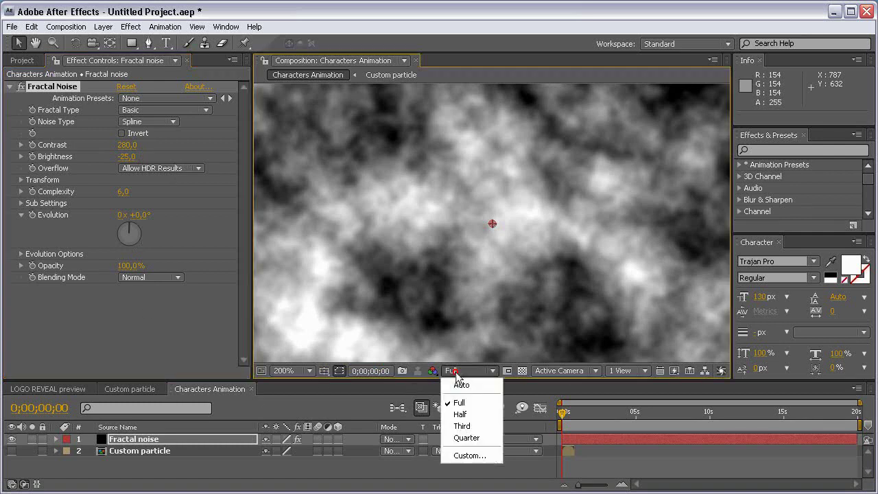
- Set the viewer to Half resolution and Fractal Noise Complexity to 20
left_click(459, 415)
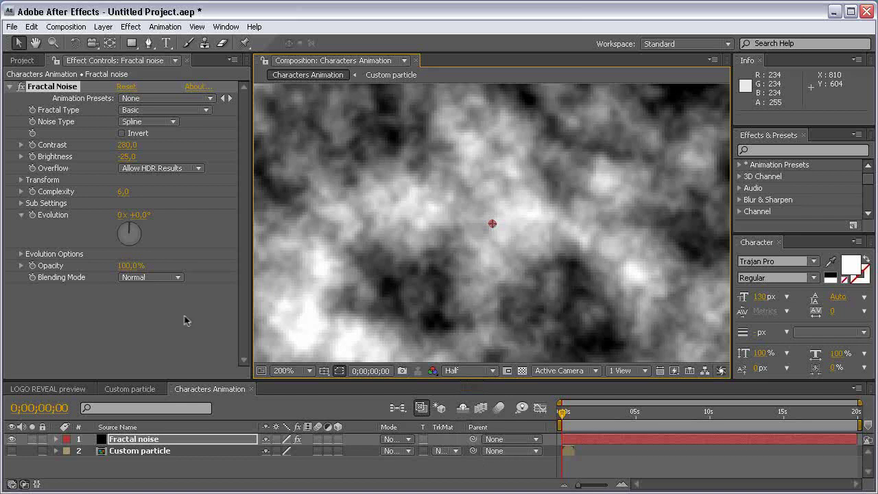
left_click(123, 191)
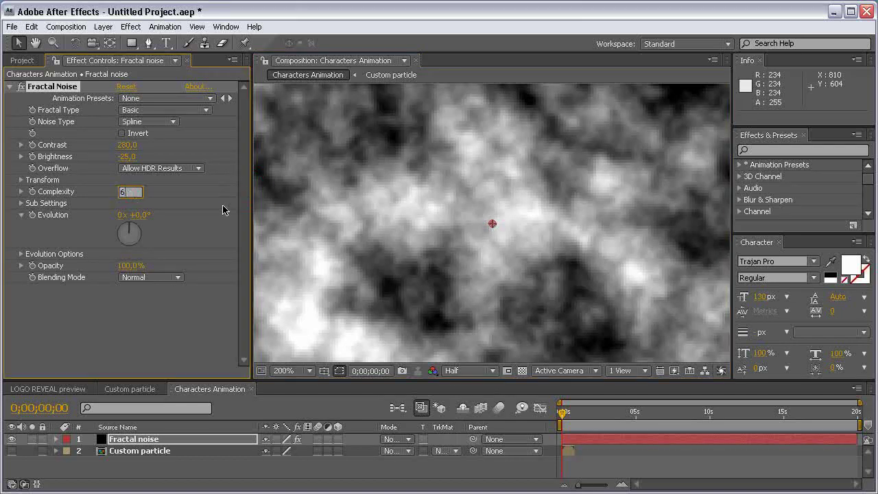
key("Return")
- Turn off Uniform Scaling and set Scale Width 400 and Scale Height 800
left_click(21, 180)
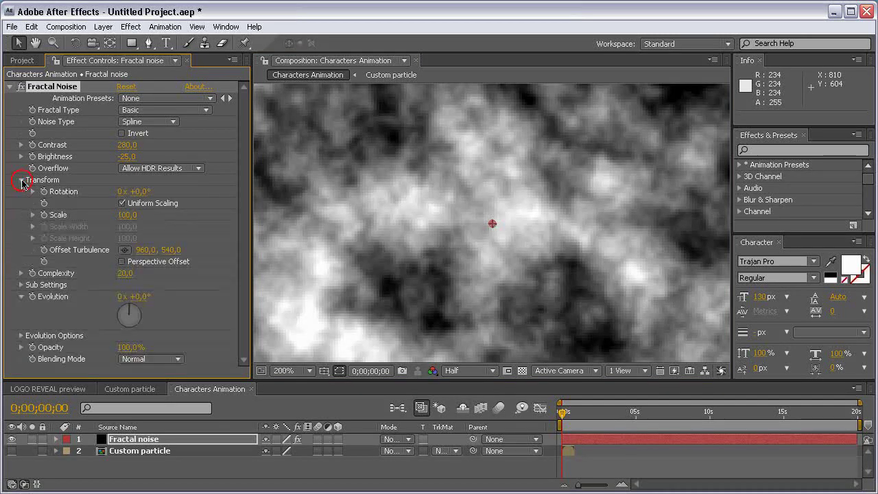
left_click(123, 204)
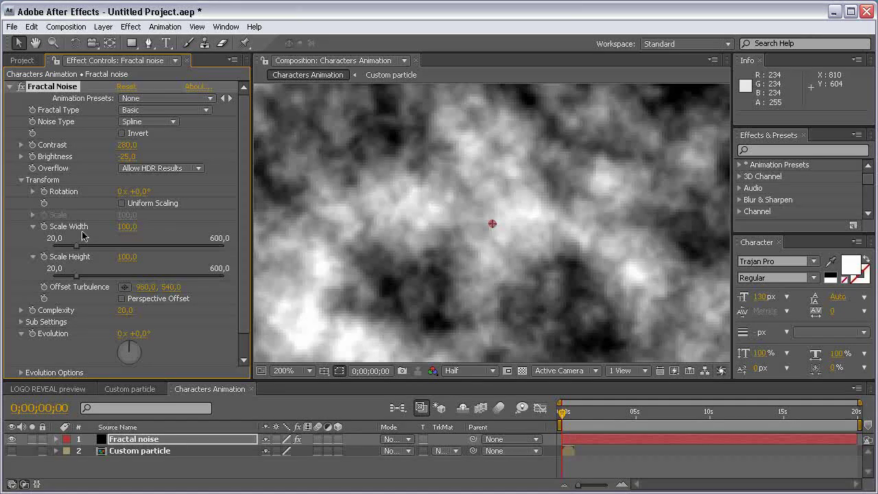
left_click_drag(127, 227, 133, 229)
left_click(128, 226)
type("400")
key("Return")
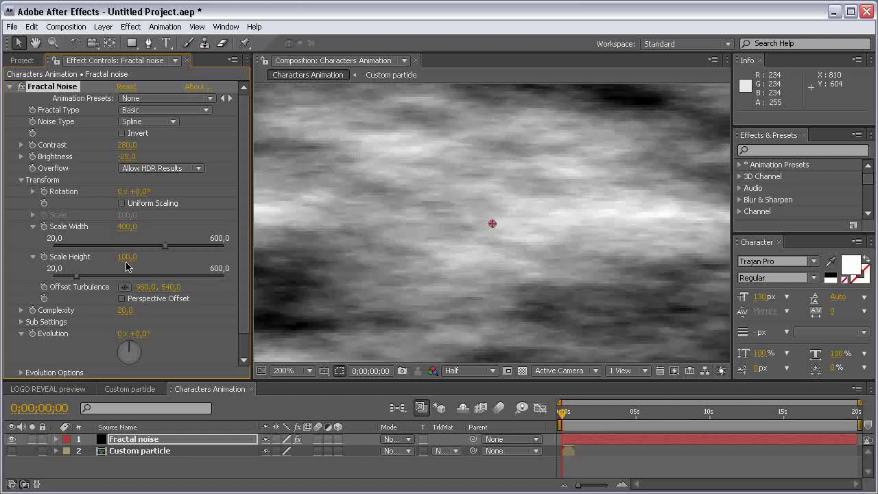
left_click(127, 259)
type("800")
key("Return")
scroll(492, 220, "down", 5)
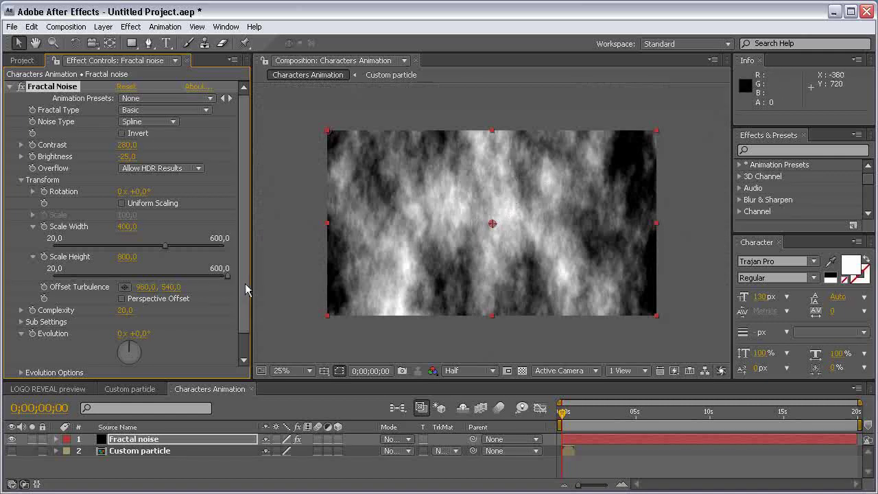
left_click_drag(245, 276, 244, 319)
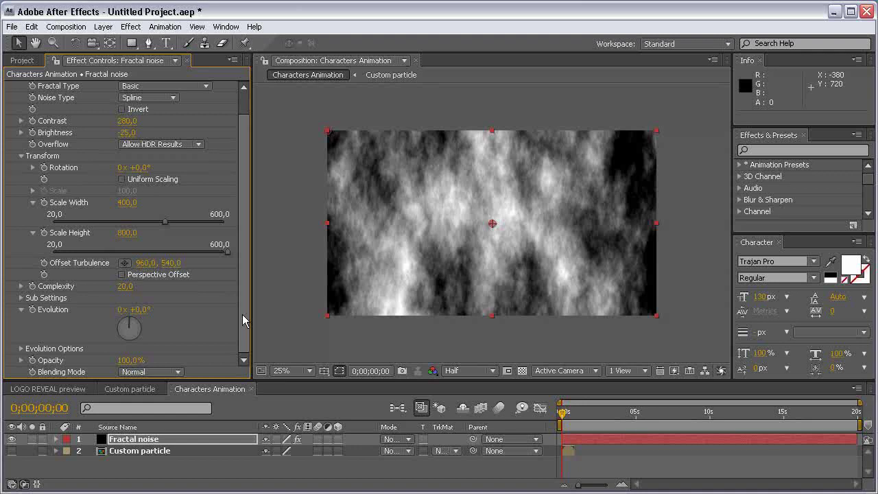
- Drive the Fractal Noise Evolution with the expression time * 150
left_click(33, 310, "alt")
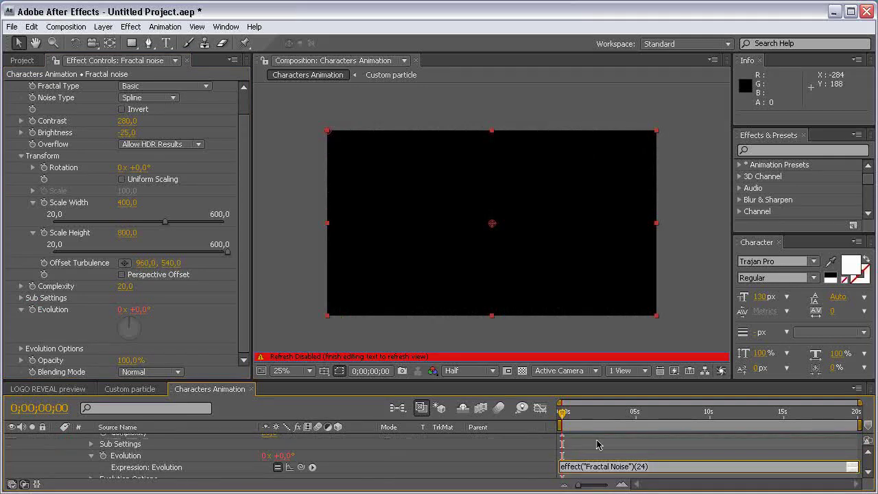
key("Home")
key("ctrl+a")
key("BackSpace")
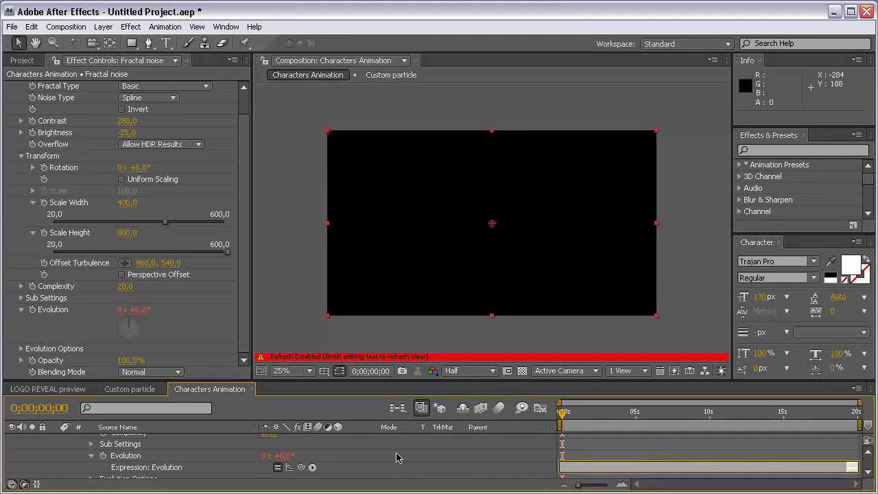
type("time * 150")
left_click(538, 451)
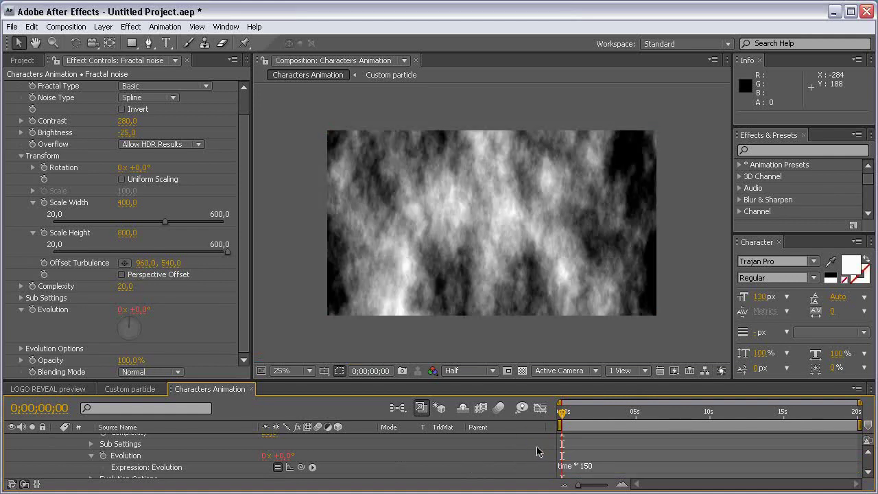
- Preview the evolving noise at 10 seconds, enlarge the timeline, and collapse Fractal noise
left_click_drag(567, 420, 598, 414)
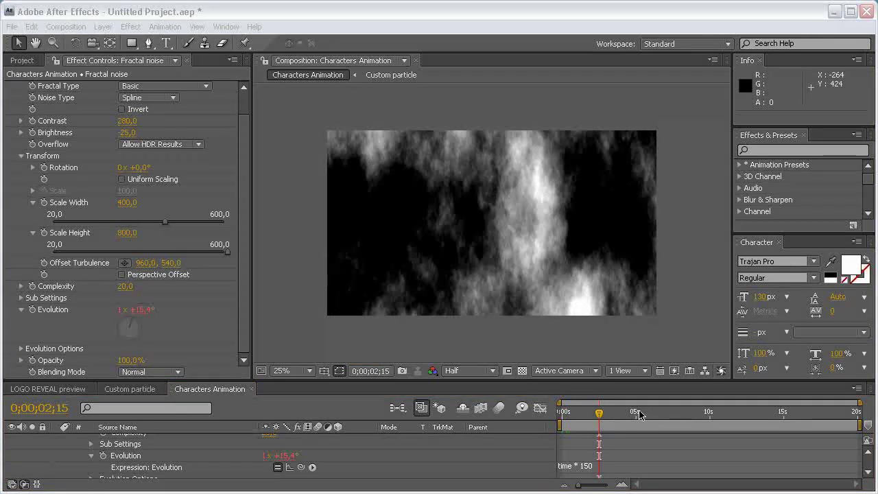
left_click_drag(640, 418, 717, 415)
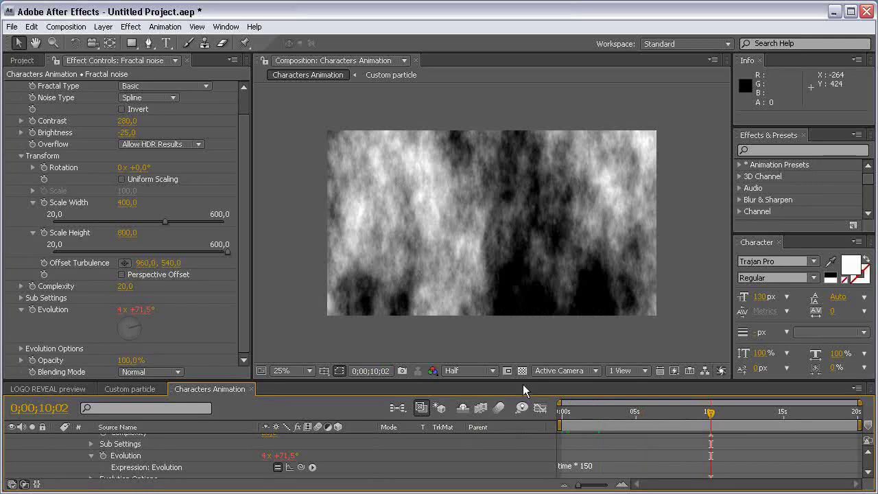
left_click_drag(523, 380, 522, 300)
key("h")
left_click_drag(421, 380, 422, 473)
key("v")
left_click(56, 356)
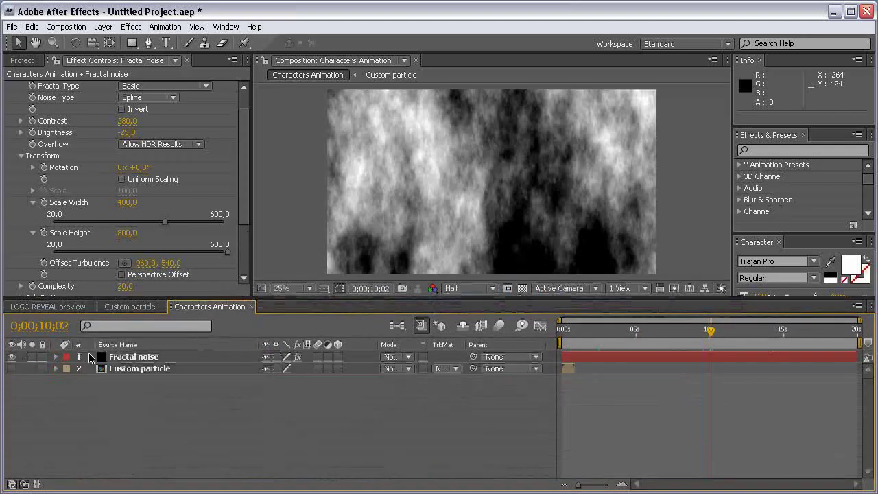
- Set a 0% Opacity keyframe at 2 seconds on the Fractal noise layer
left_click(142, 357)
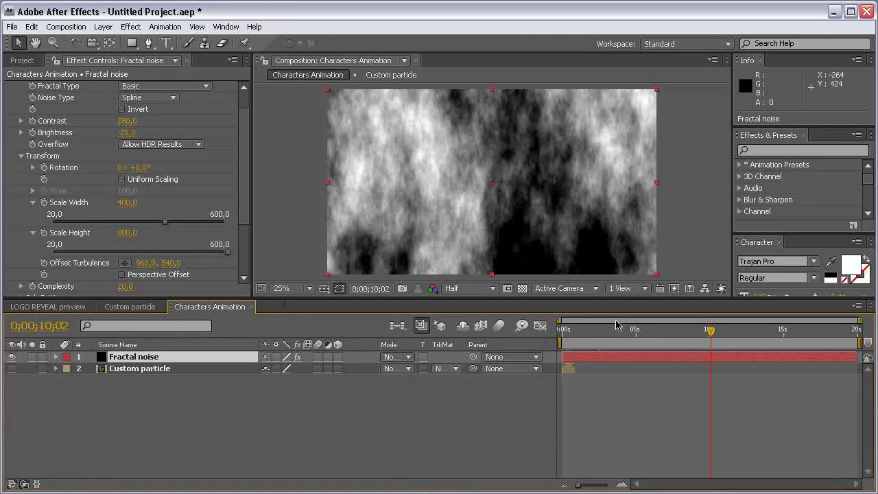
left_click(583, 331)
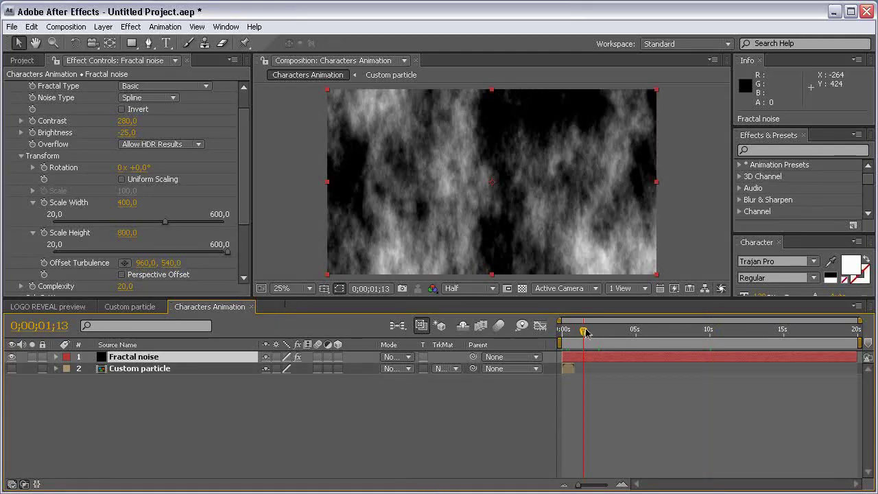
left_click(591, 331)
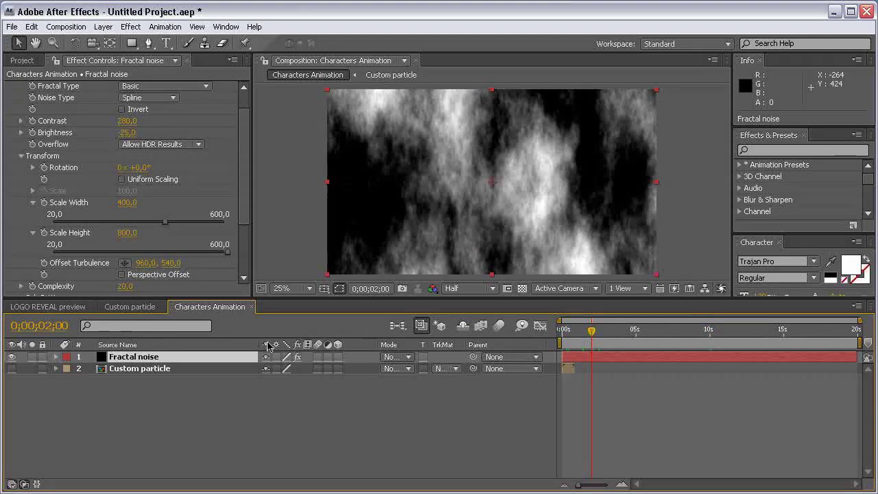
key("t")
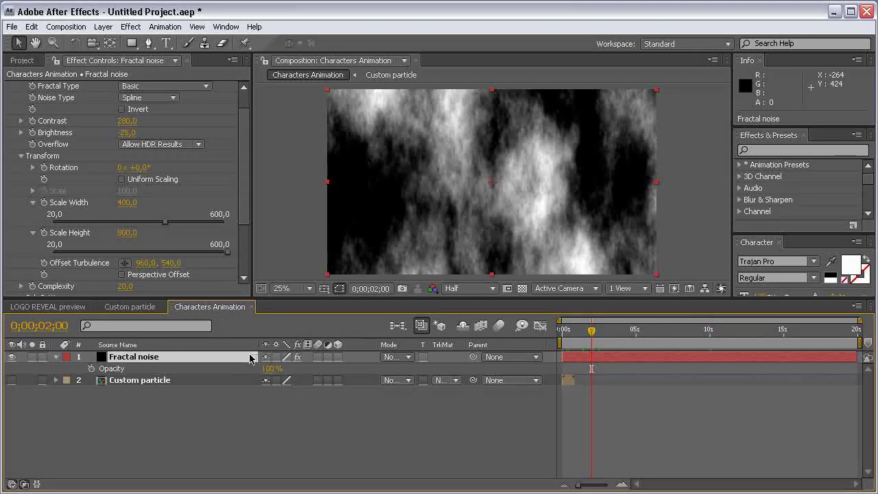
left_click(92, 369)
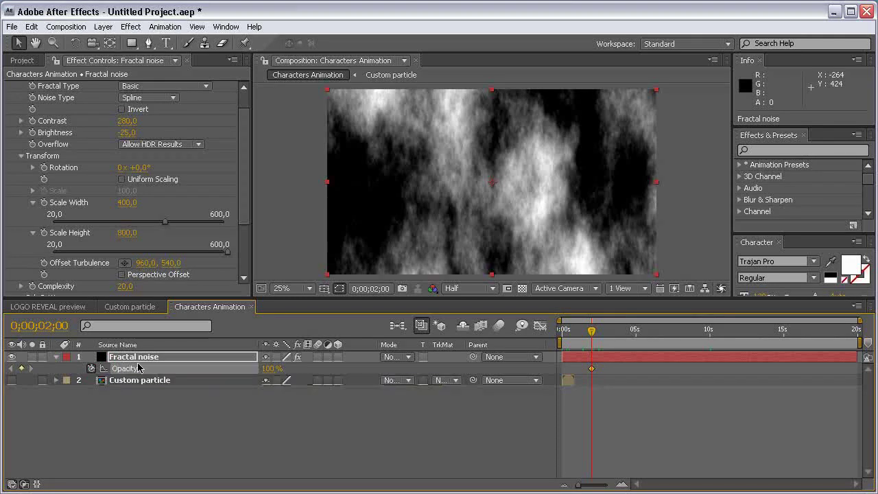
left_click(269, 369)
type("0")
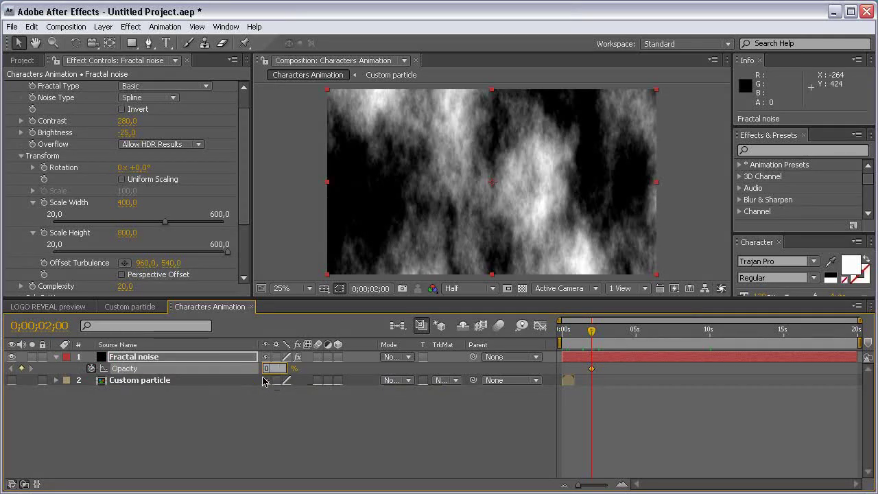
key("Return")
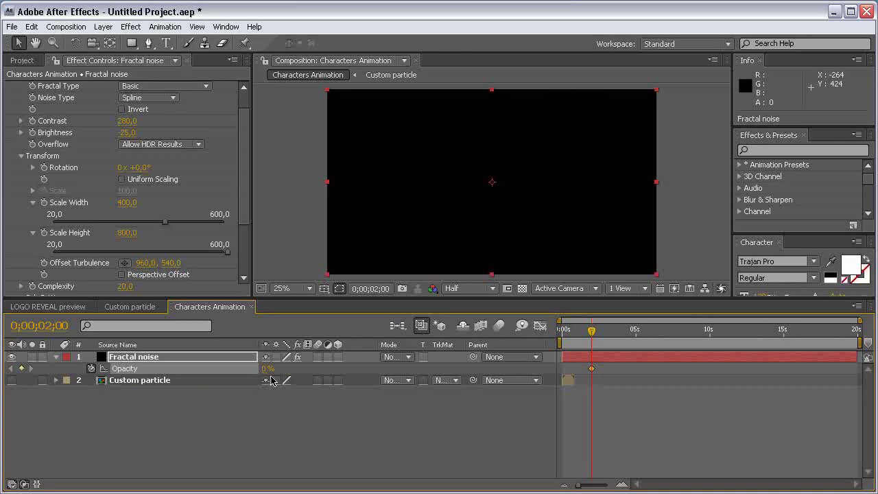
- Keyframe Opacity to 100% at 4 seconds, then collapse the layer
left_click(628, 331)
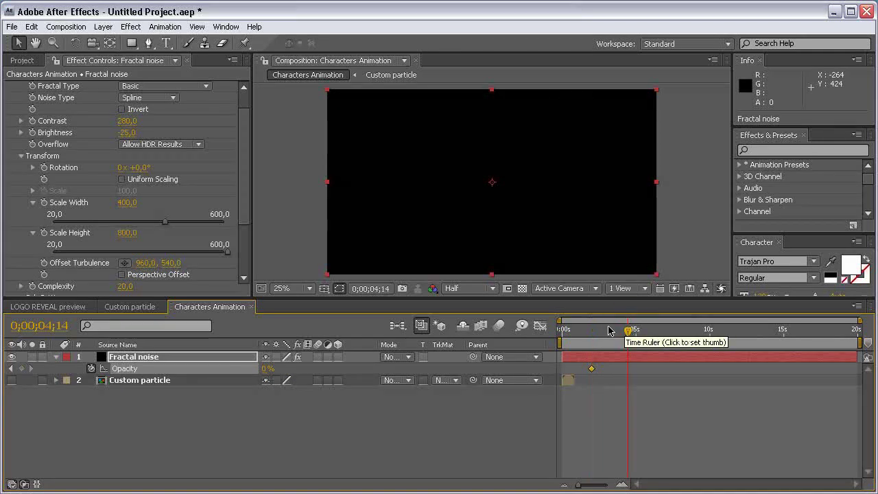
key("Page_Up")
key("Page_Up")
key("Page_Up")
key("Page_Up")
key("Page_Up")
key("Page_Up")
key("Page_Up")
key("Page_Up")
key("Page_Up")
key("Page_Up")
key("Page_Up")
key("Page_Up")
key("Page_Up")
key("Page_Up")
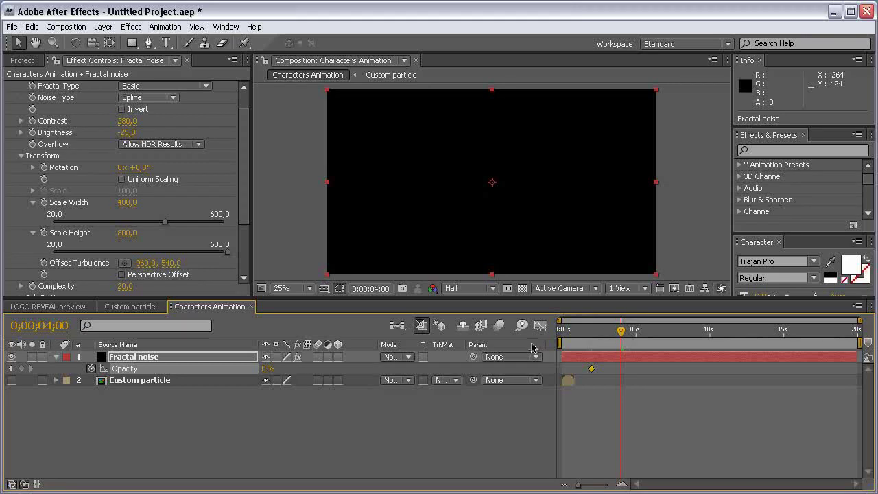
left_click_drag(269, 368, 488, 360)
left_click(427, 417)
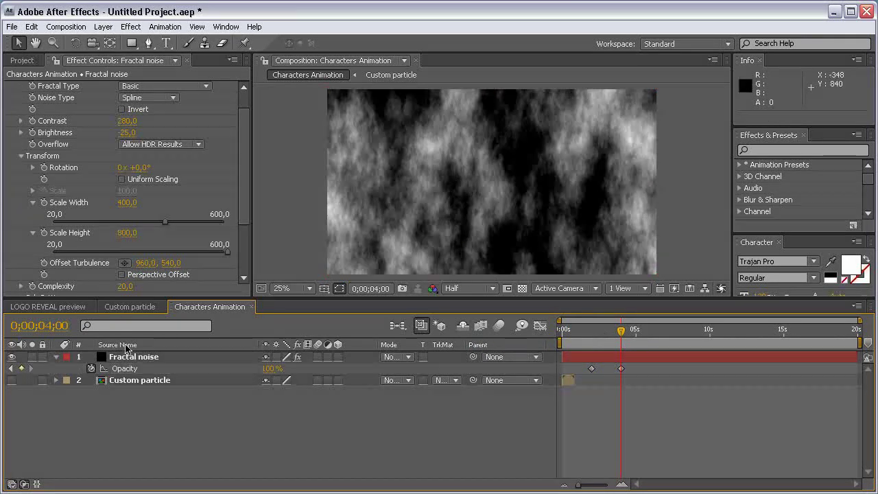
left_click_drag(348, 298, 347, 348)
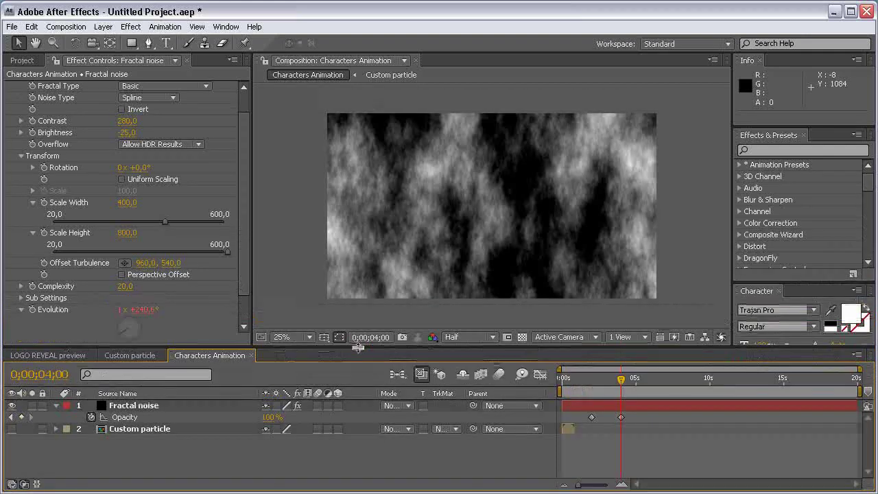
left_click(56, 407)
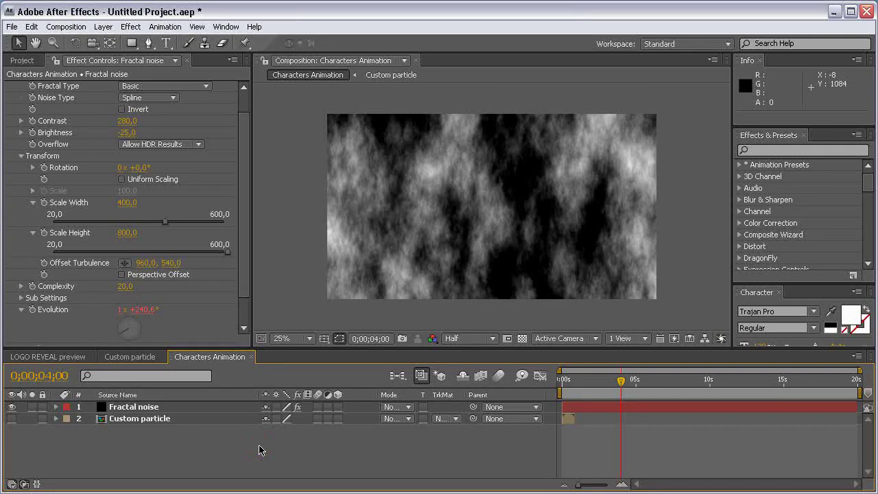
- Create a new black solid named Lens Flare on top of the comp
left_click(103, 26)
mouse_move(123, 42)
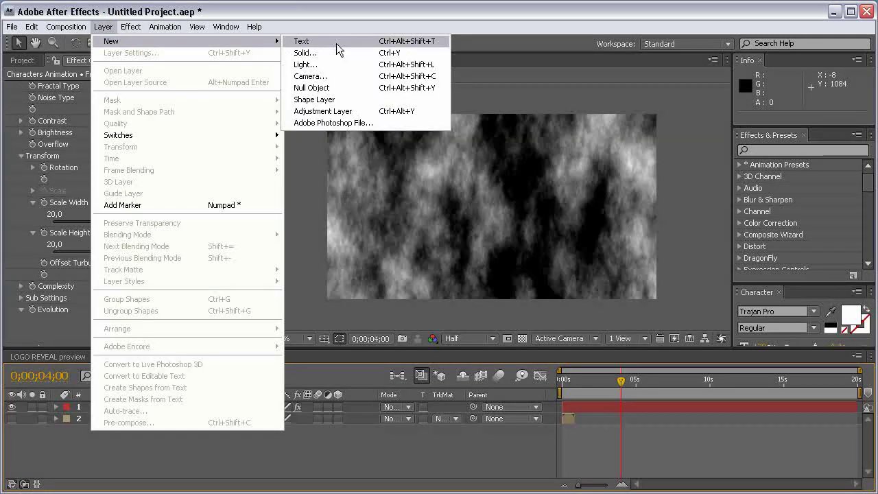
left_click(305, 52)
type("Lens Flare")
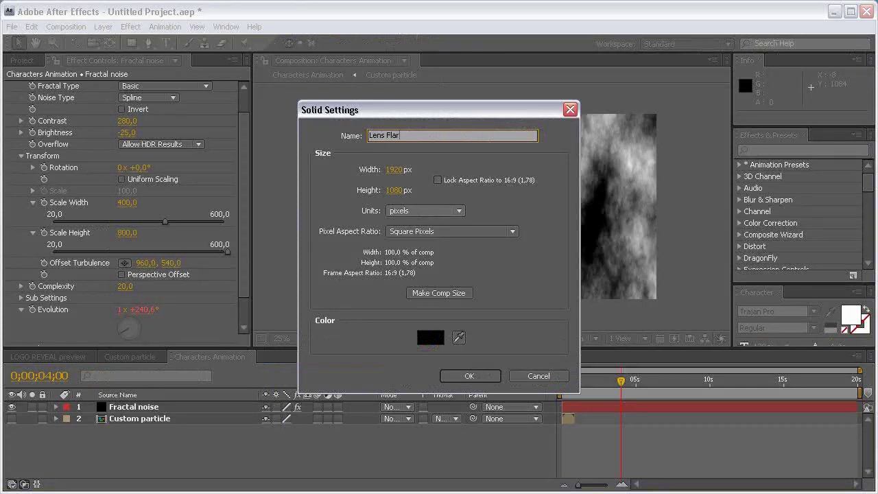
key("Return")
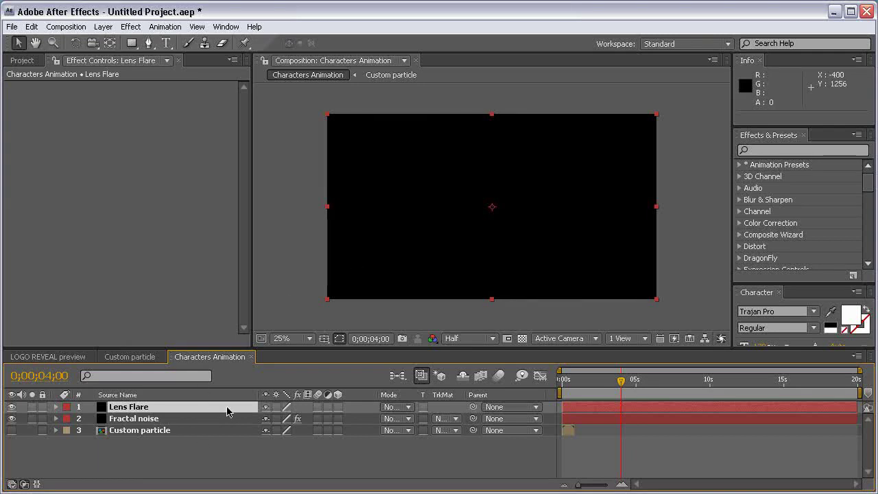
- Apply a Lens Flare effect to the solid with Flare Brightness 120%
left_click(131, 26)
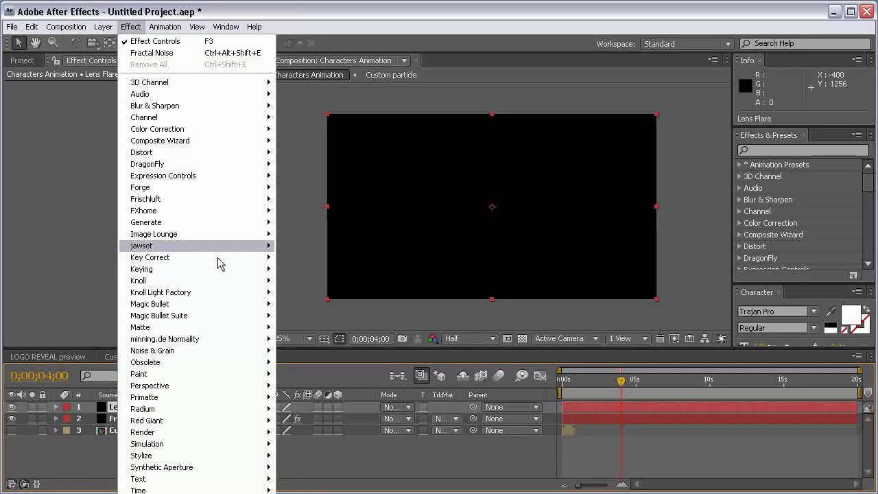
mouse_move(227, 222)
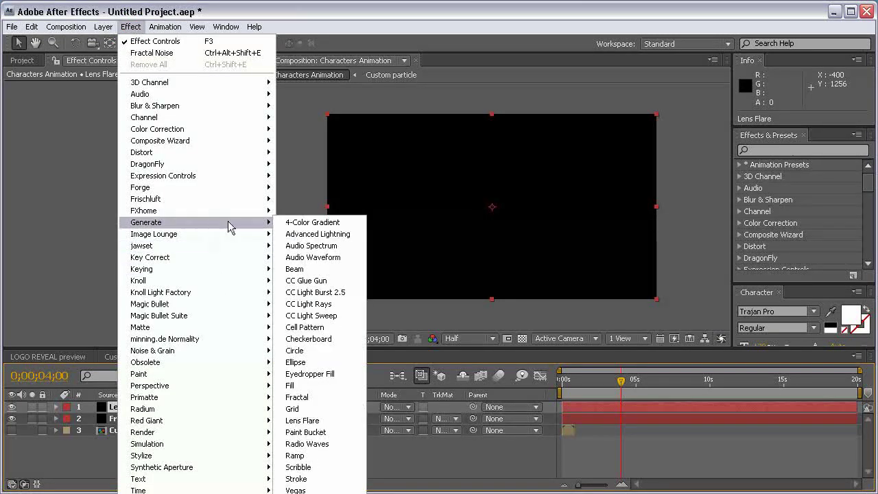
left_click(332, 421)
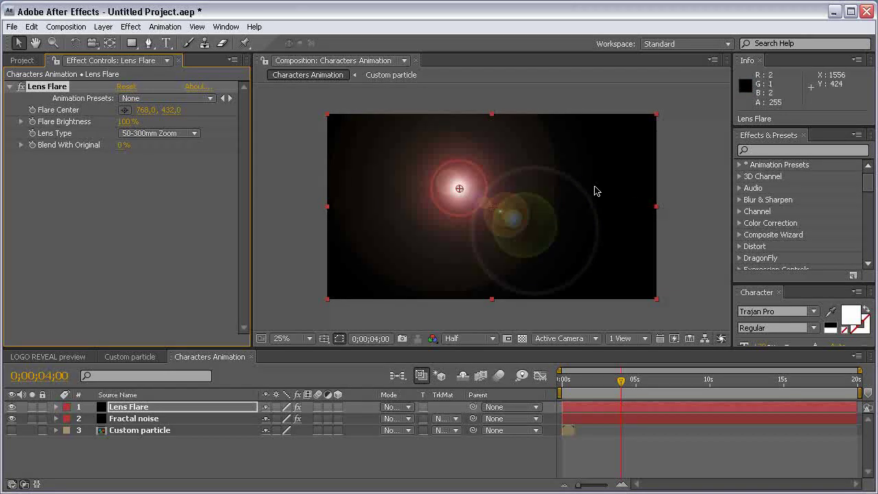
key("ctrl+z")
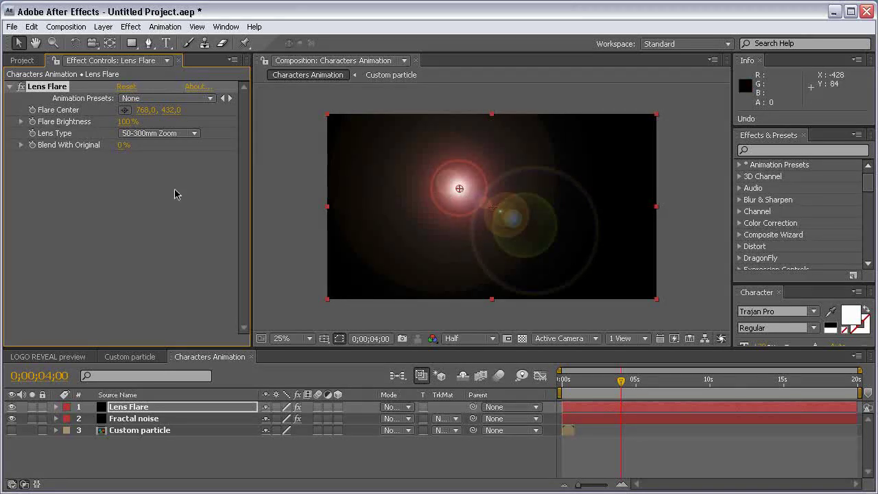
left_click(129, 122)
type("120")
key("Return")
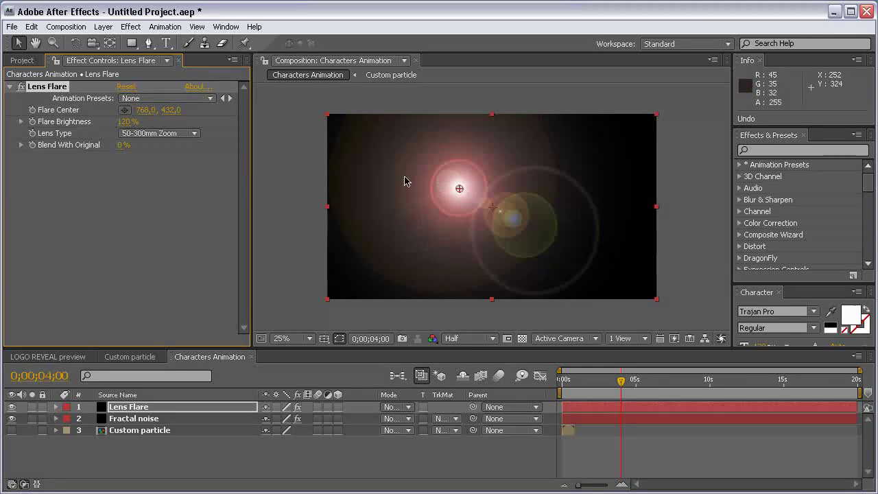
- Add a Tint effect to turn the lens flare grey
left_click(130, 27)
mouse_move(208, 130)
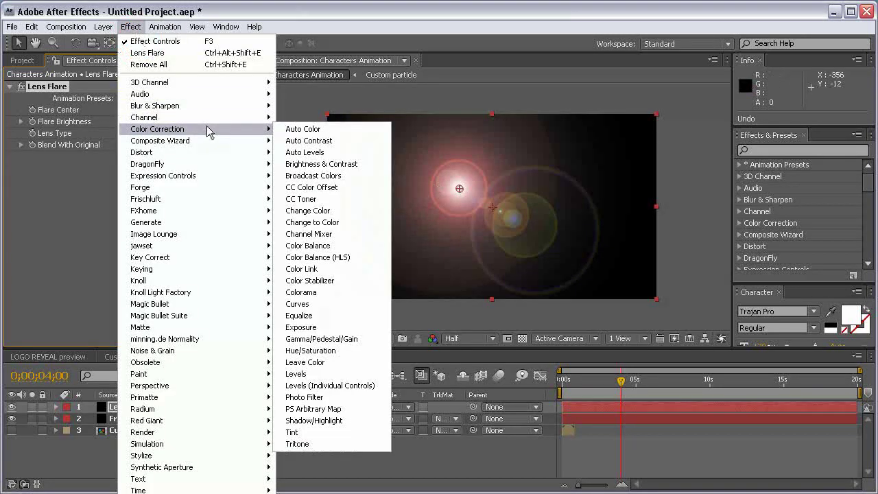
left_click(336, 432)
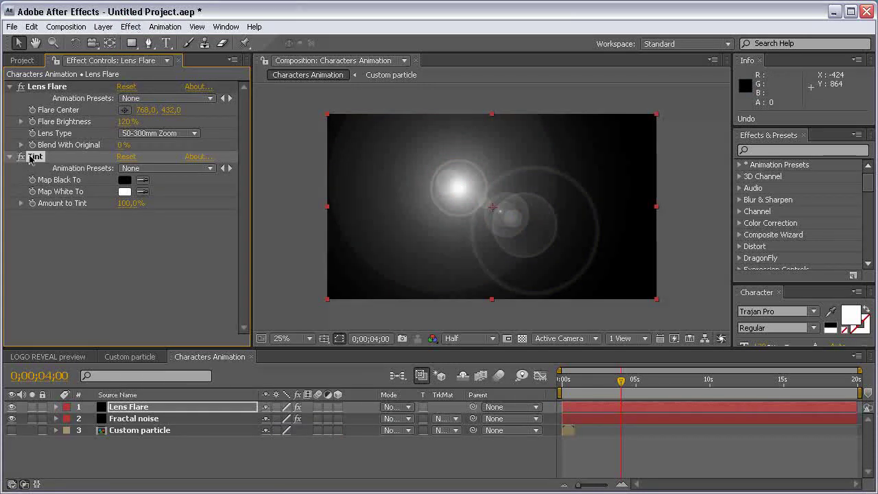
- Add Curves with an S-shaped curve for a brighter core and darker surroundings
left_click(130, 27)
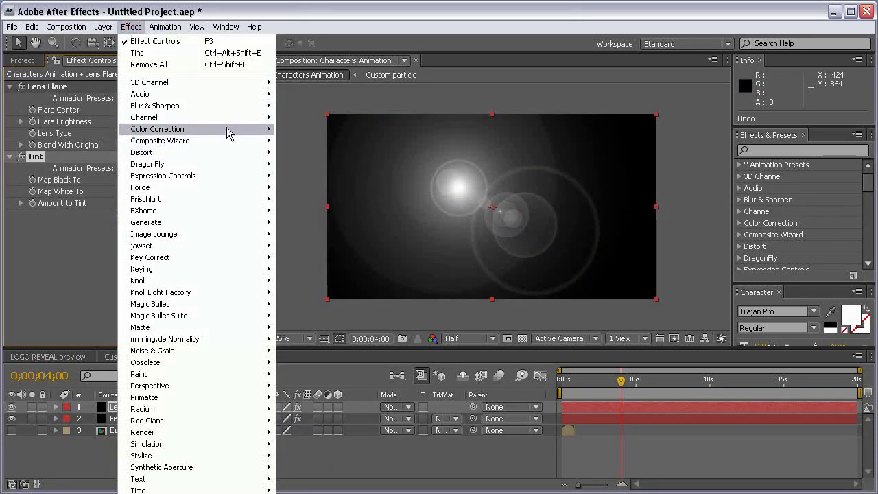
mouse_move(230, 129)
left_click(311, 305)
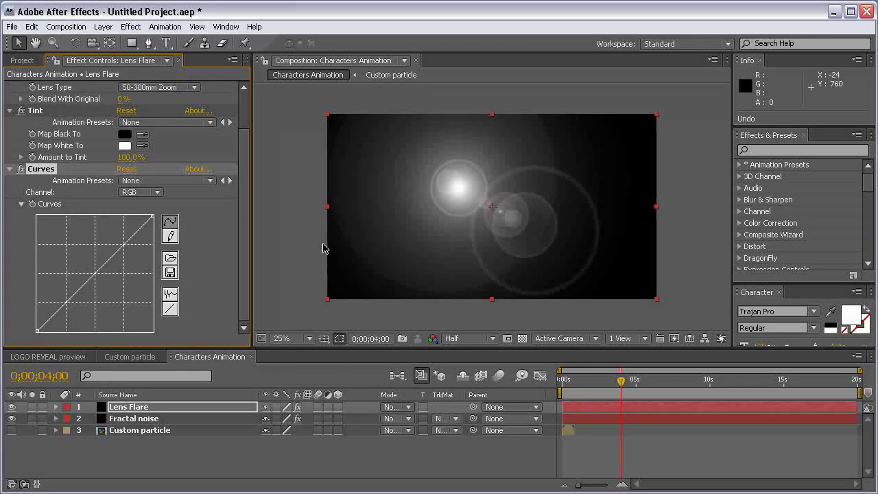
left_click_drag(123, 247, 118, 236)
left_click_drag(68, 306, 76, 308)
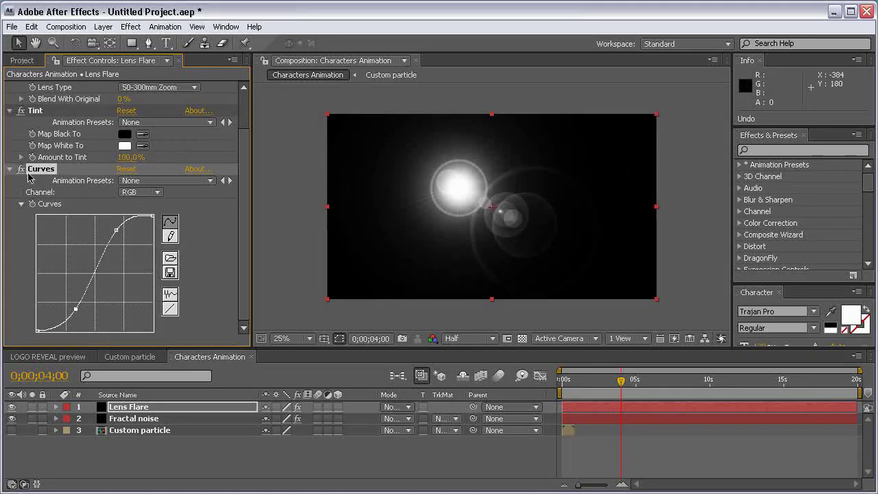
left_click(9, 168)
left_click(130, 26)
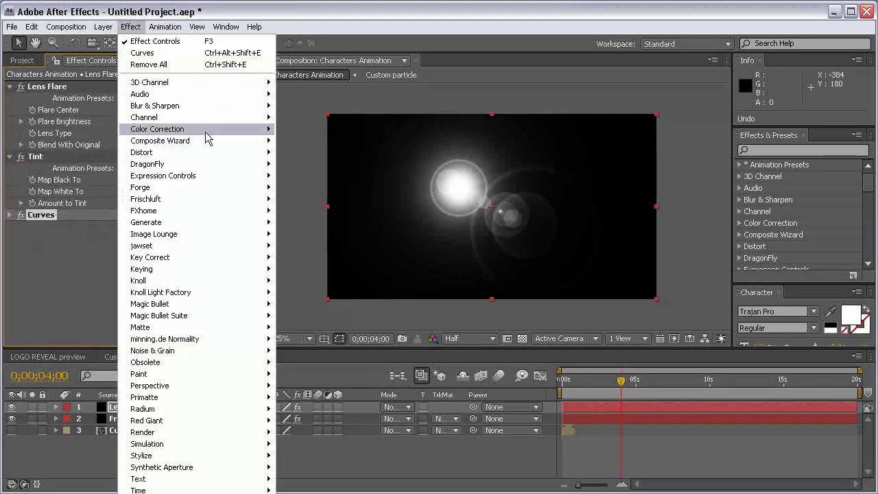
- Add Fast Blur at Blurriness 100 with Repeat Edge Pixels enabled
mouse_move(216, 106)
left_click(375, 199)
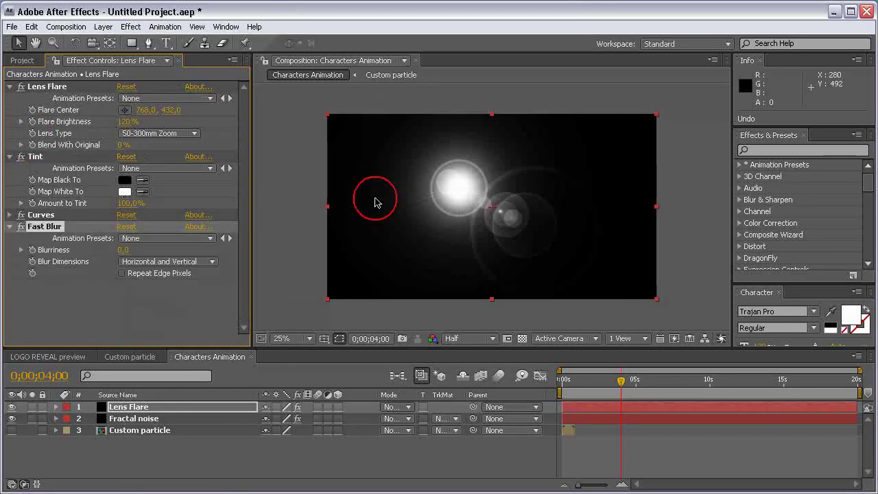
left_click(123, 251)
key("Return")
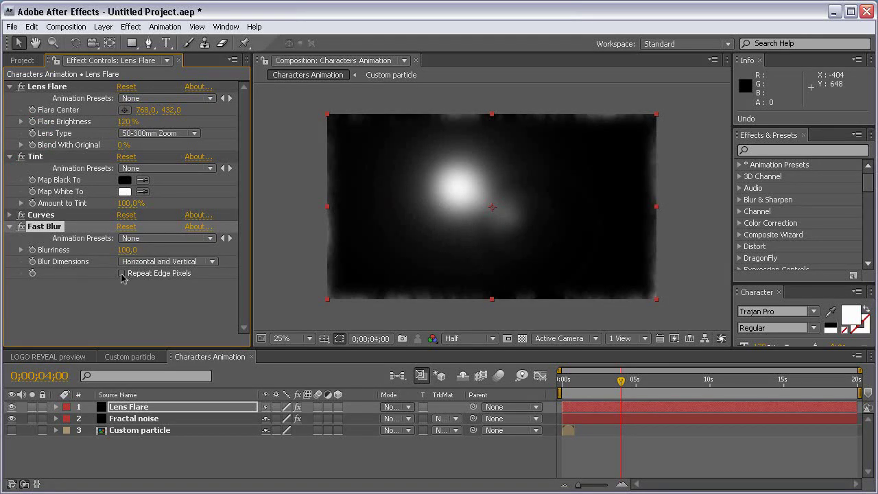
left_click(123, 274)
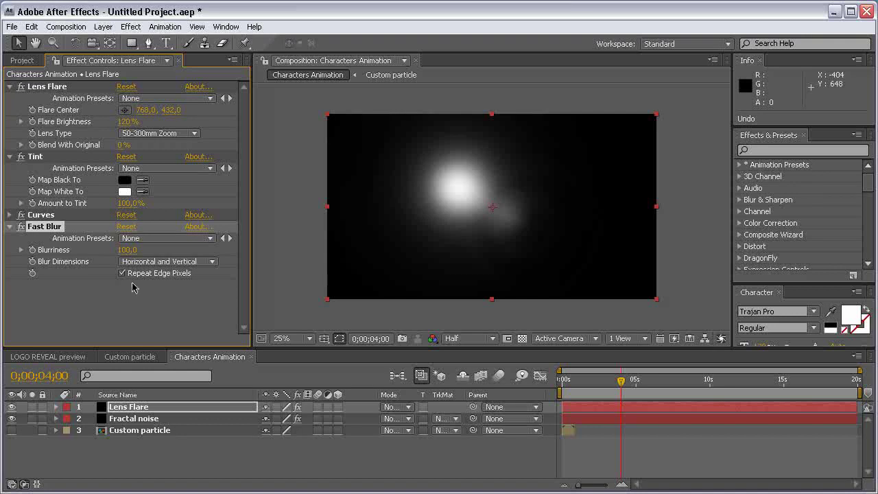
- Collapse the Fast Blur, Tint and Lens Flare effects in Effect Controls
left_click(9, 227)
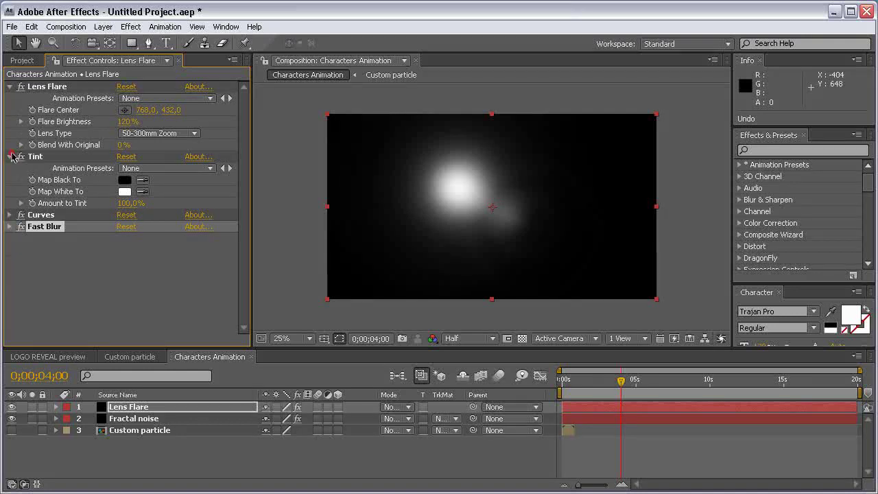
left_click(10, 157)
left_click(9, 87)
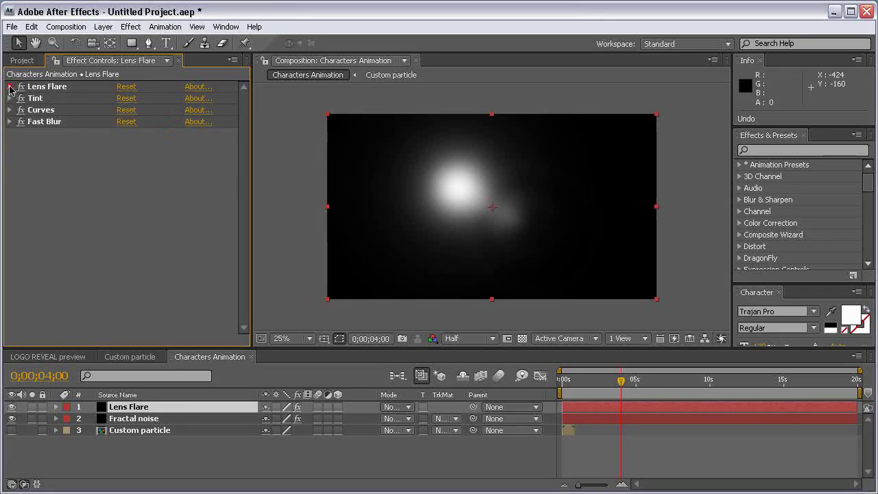
- Place the Lens Flare's Flare Center at the comp centre, 960, 580
left_click(9, 87)
left_click(126, 111)
left_click(492, 215)
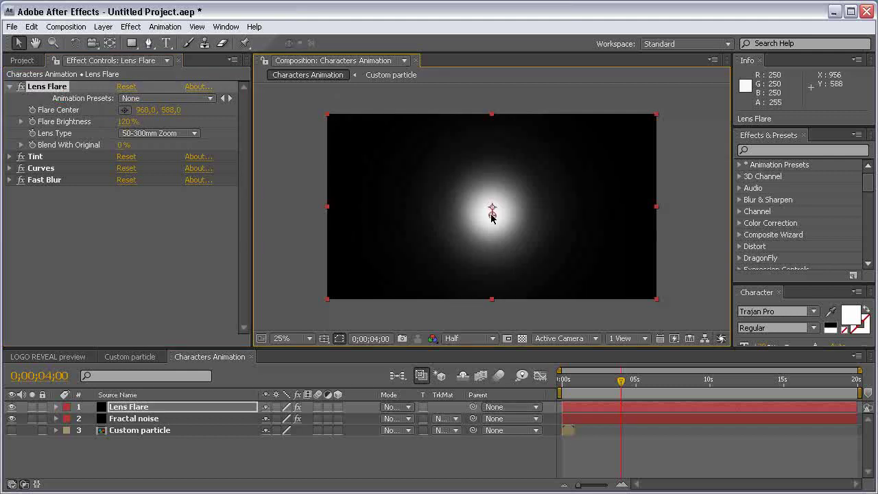
left_click_drag(491, 215, 492, 215)
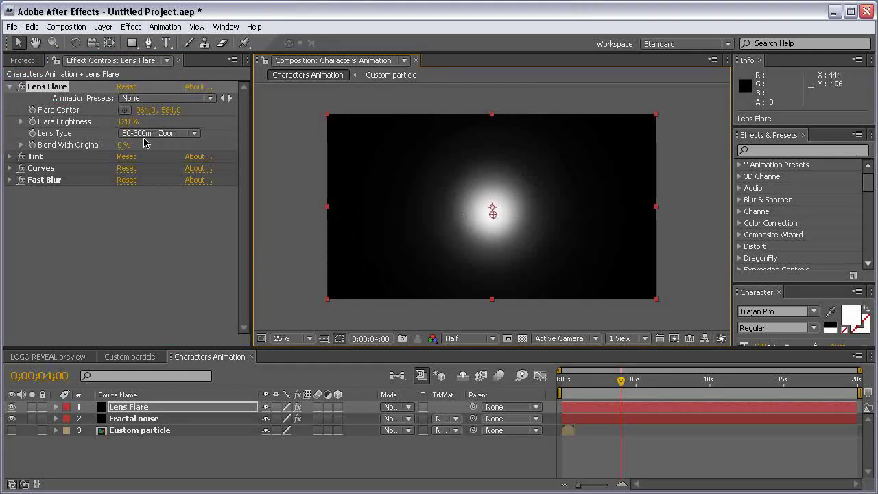
left_click(144, 111)
type("960")
left_click(165, 111)
type("580")
key("Return")
left_click(94, 254)
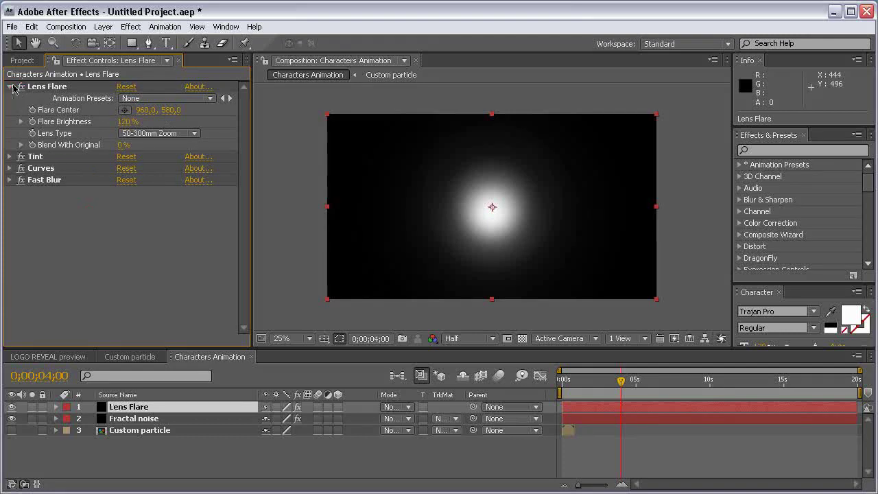
left_click(10, 86)
left_click(475, 450)
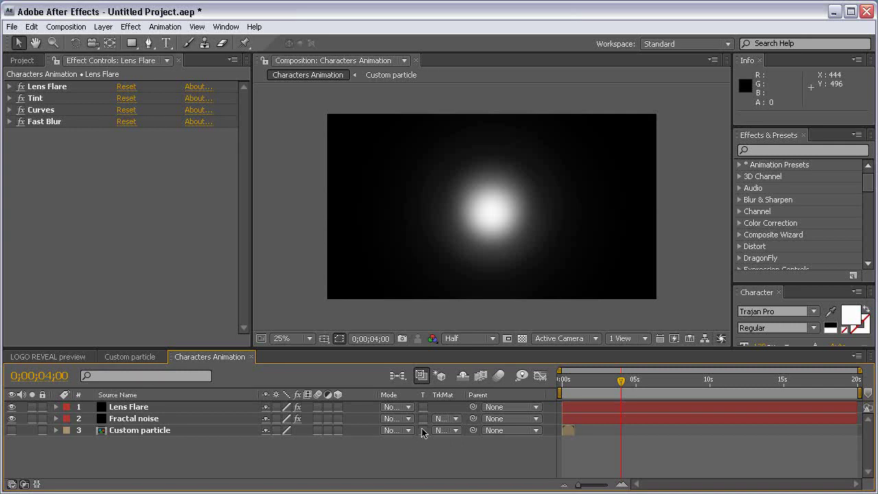
- Set Fractal noise's track matte to Luma Matte 'Lens Flare', toggling the flare layer to compare
left_click(442, 418)
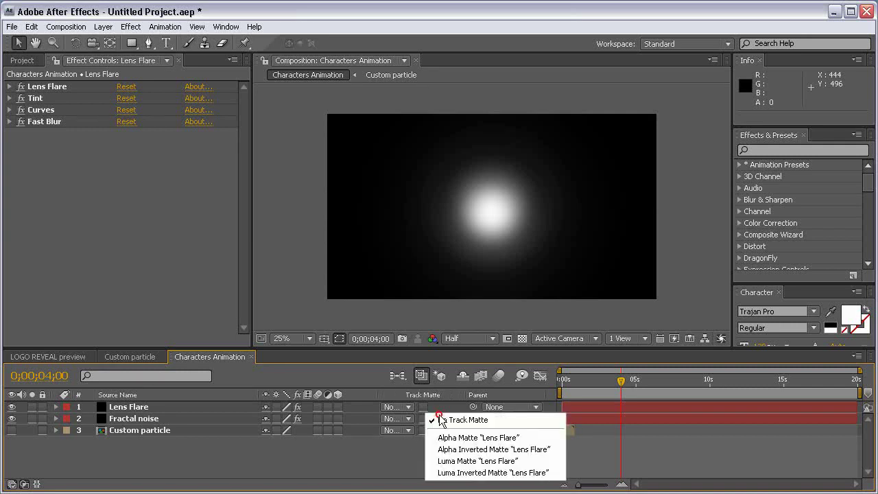
left_click(491, 460)
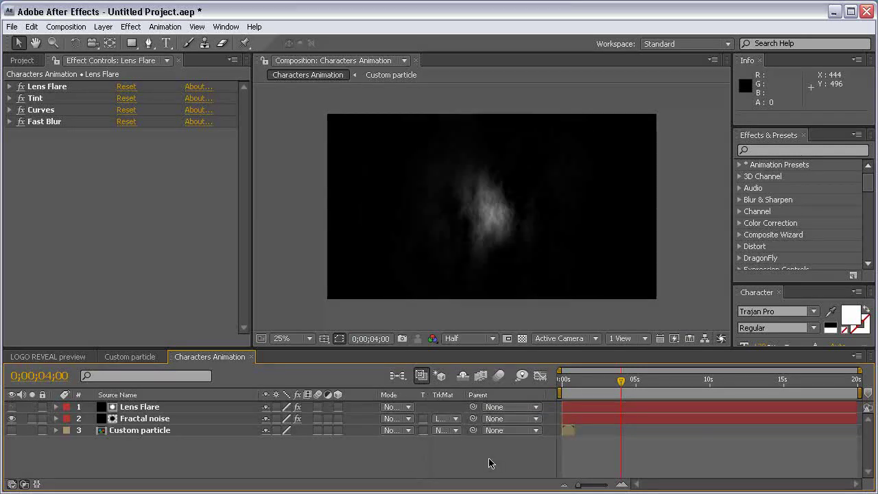
left_click(157, 409)
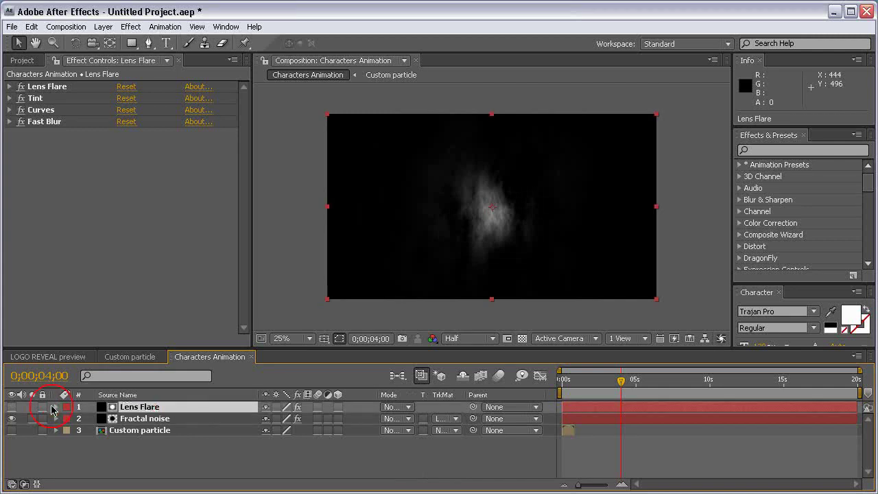
left_click(11, 407)
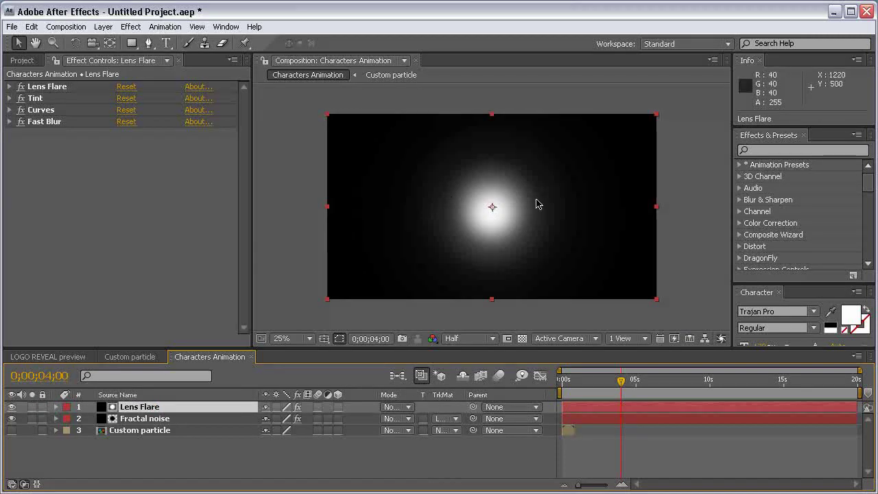
left_click(12, 408)
- Scrub the timeline with Fractal noise selected to preview the matted noise
left_click(154, 419)
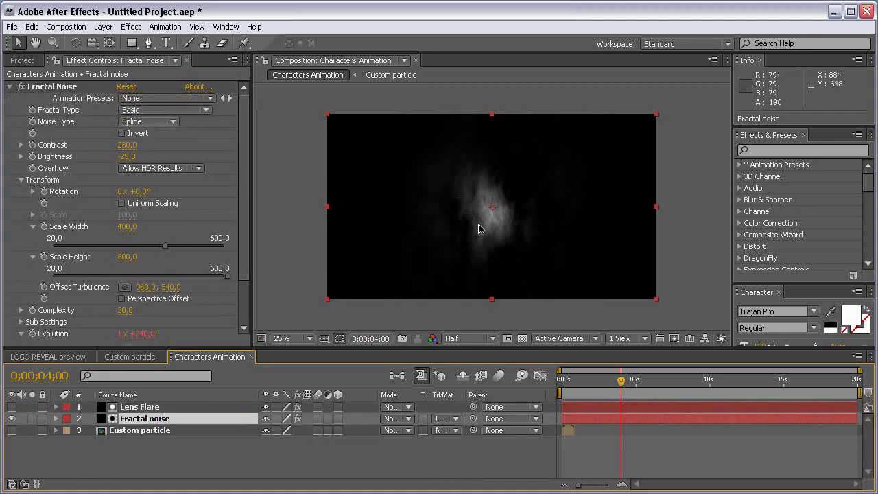
left_click(640, 379)
left_click_drag(620, 381, 640, 379)
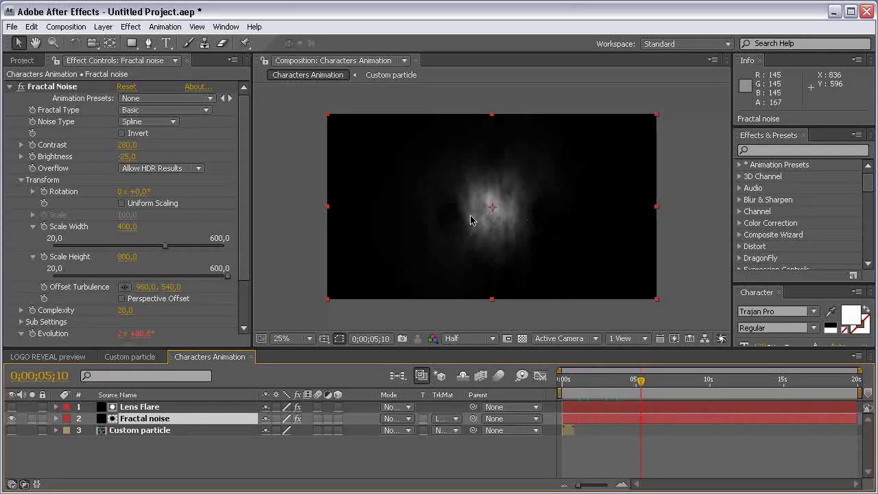
- Create a new solid layer named 'Lens Flare 1'
left_click(103, 26)
mouse_move(106, 44)
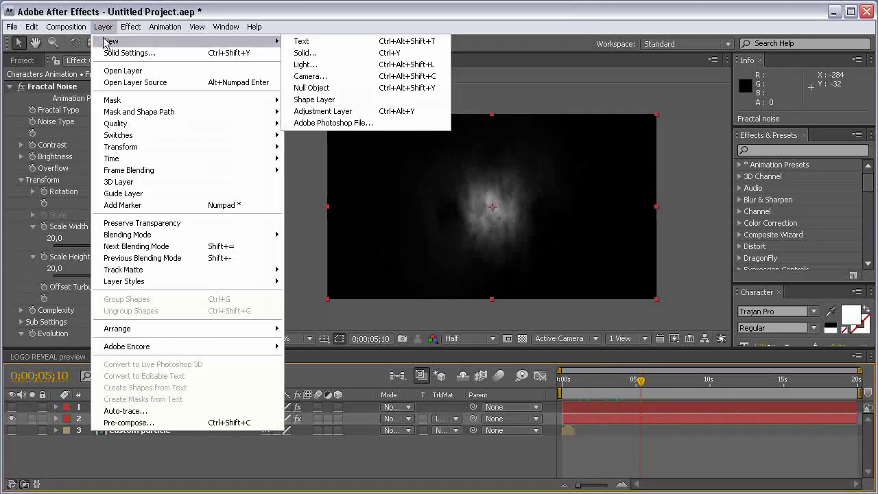
left_click(323, 53)
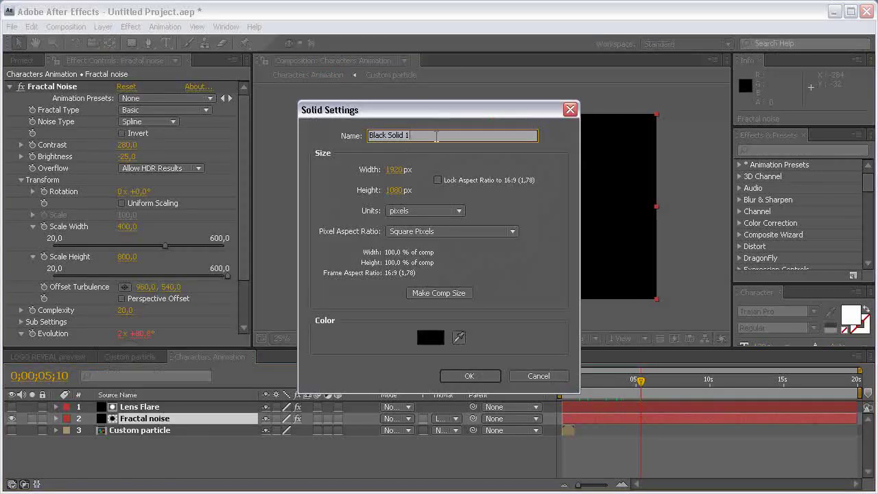
type("L")
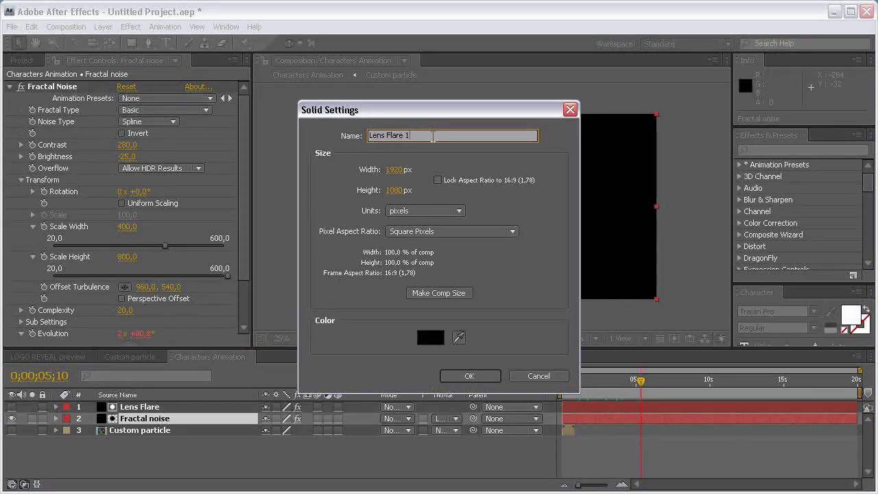
type("ens Flare 1")
key("Return")
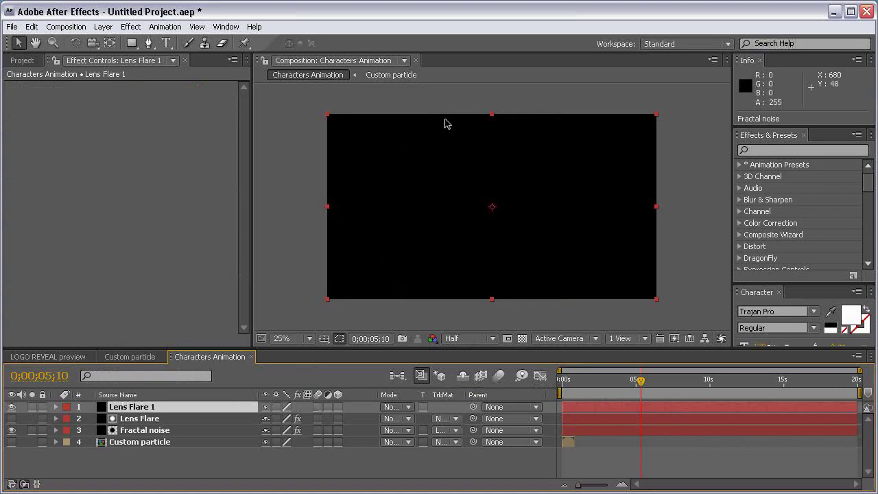
- Apply a Lens Flare effect to the new solid and reveal the original Lens Flare layer's Opacity
left_click(130, 26)
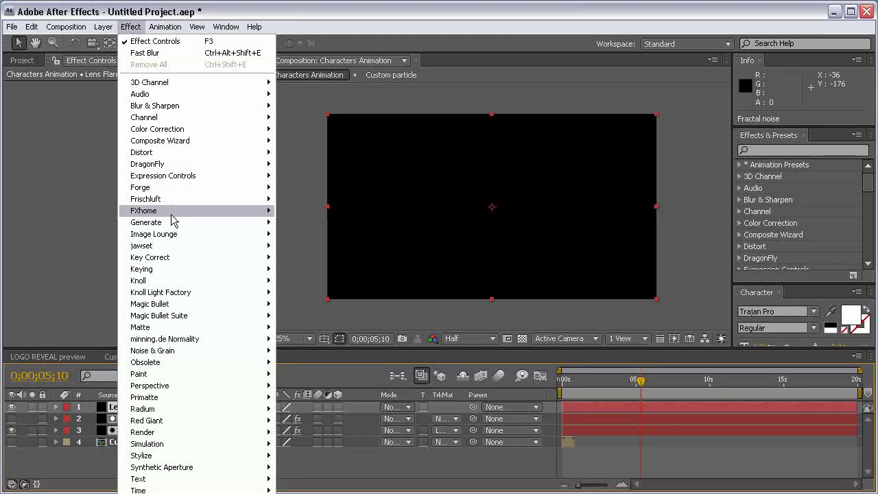
mouse_move(176, 223)
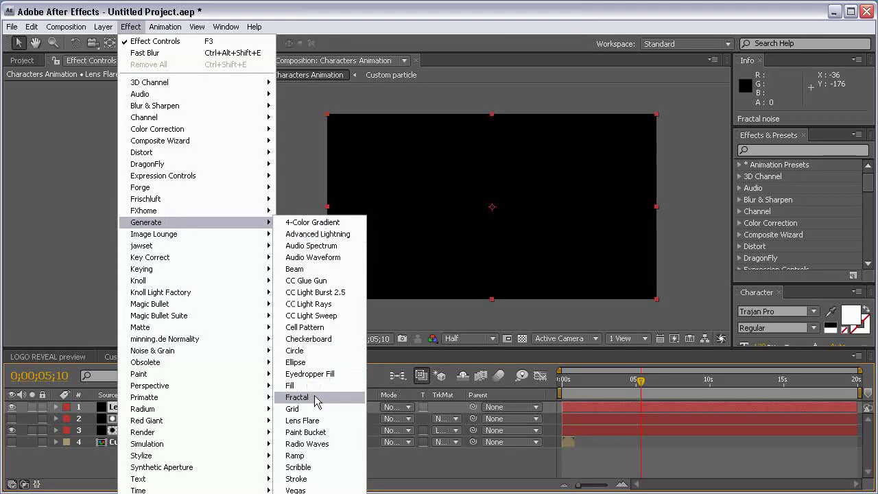
left_click(317, 421)
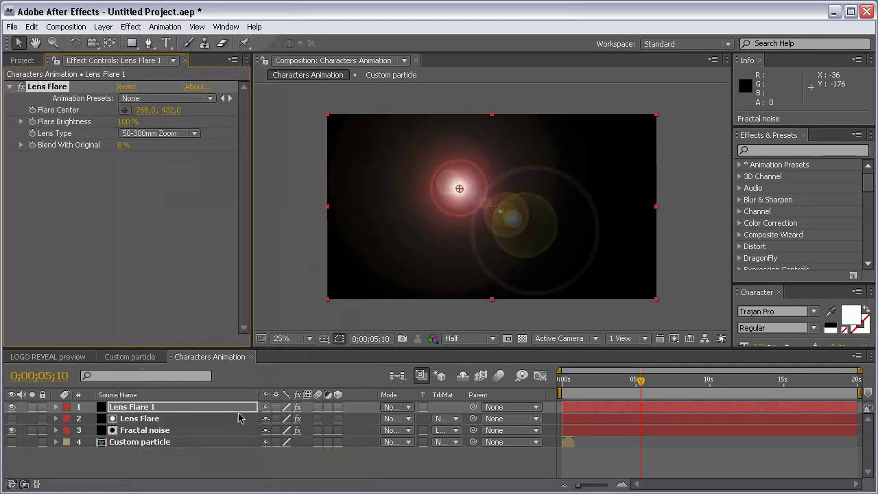
left_click(192, 410)
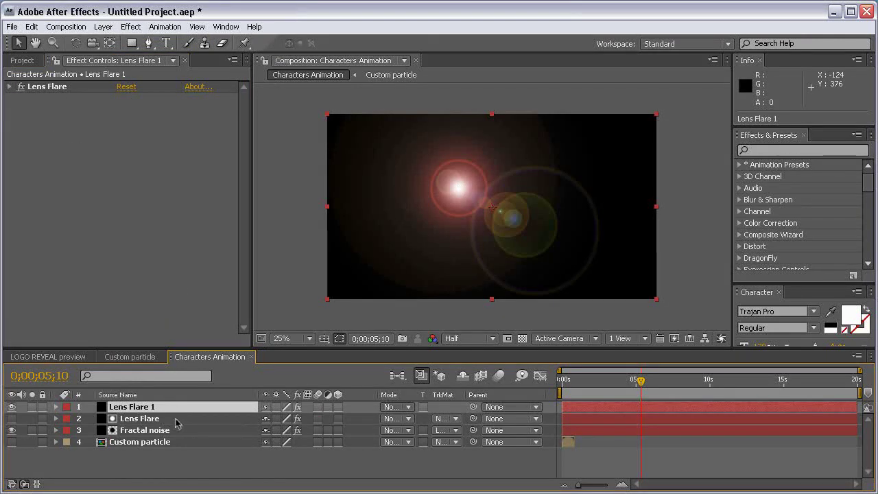
left_click(178, 420)
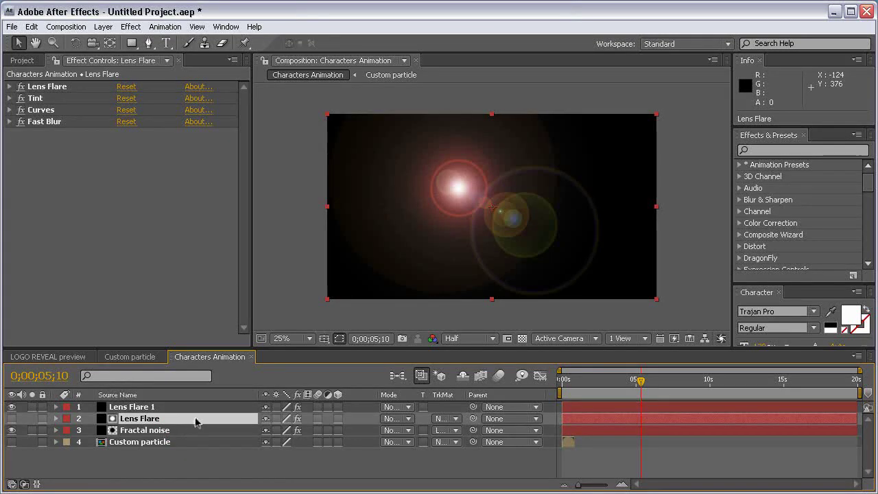
key("t")
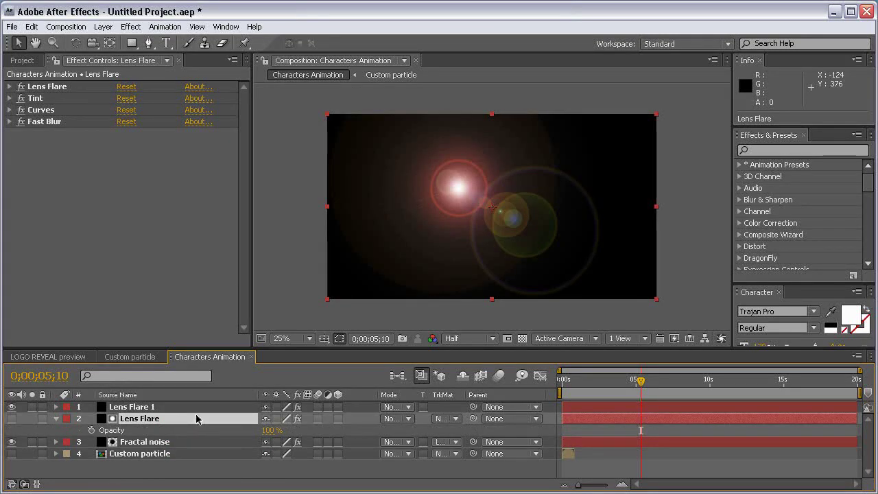
- Start Lens Flare Opacity keyframes at 4 seconds and set 45% at 6 seconds
left_click(620, 379)
left_click_drag(619, 380, 621, 379)
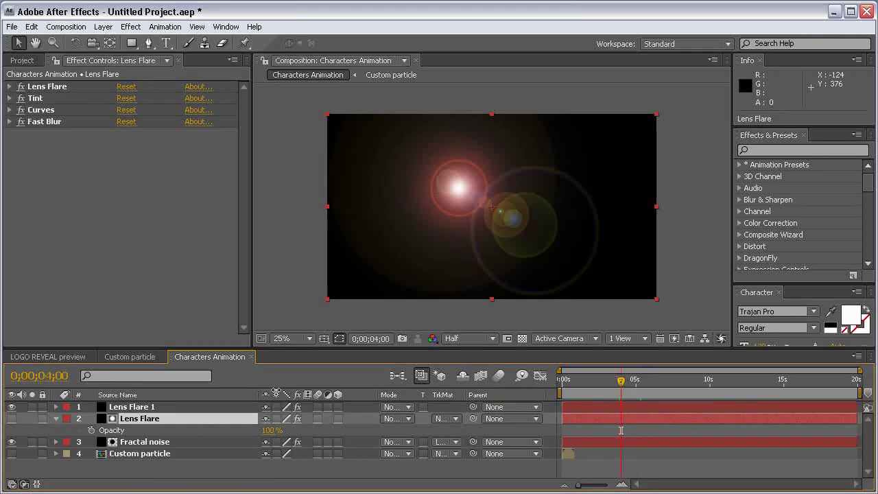
left_click(92, 429)
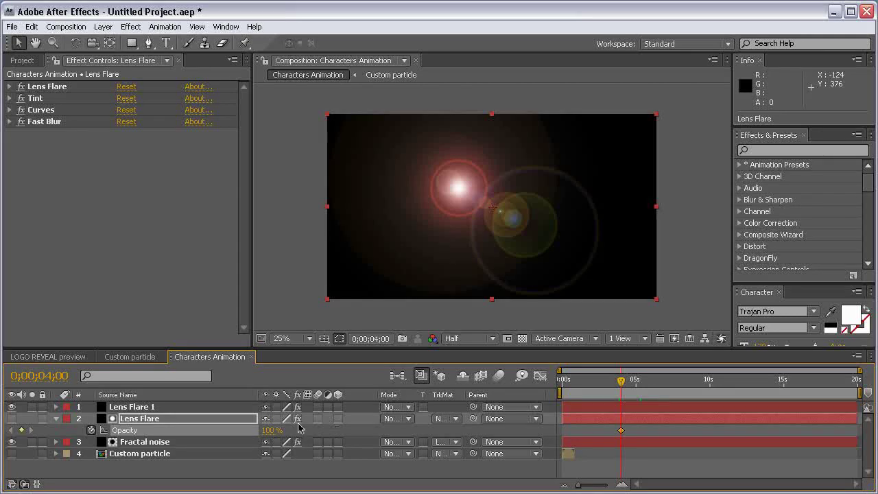
left_click(658, 379)
key("Page_Up")
key("Page_Up")
key("Page_Up")
key("Page_Up")
key("Page_Up")
key("Page_Up")
key("Page_Up")
key("Page_Up")
key("Page_Up")
key("Page_Up")
key("Page_Up")
key("Page_Up")
key("Page_Up")
key("Page_Up")
key("Page_Up")
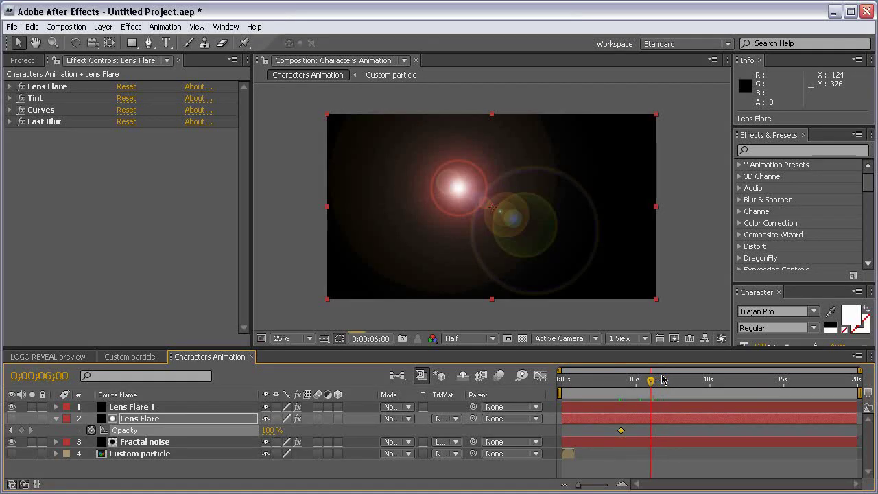
left_click(269, 430)
type("45")
left_click(336, 469)
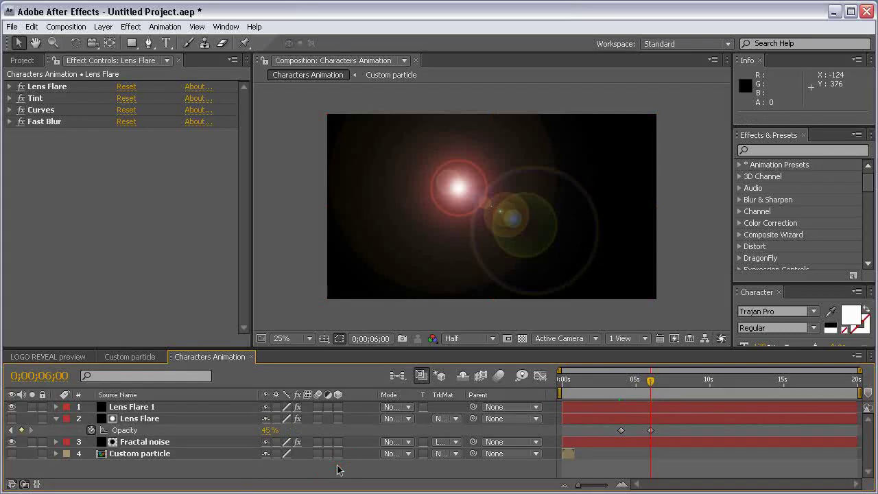
- Add another Opacity keyframe just before 8 seconds
left_click(691, 387)
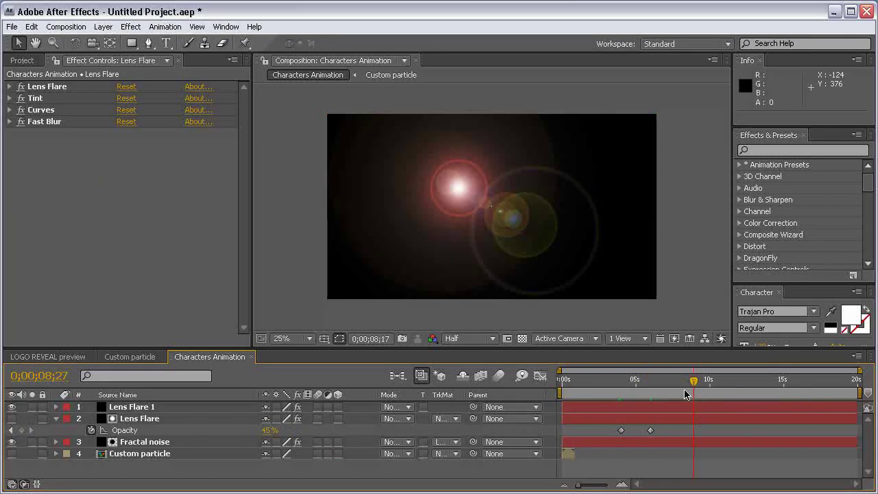
left_click(686, 392)
left_click(684, 393)
key("Page_Down")
key("Page_Down")
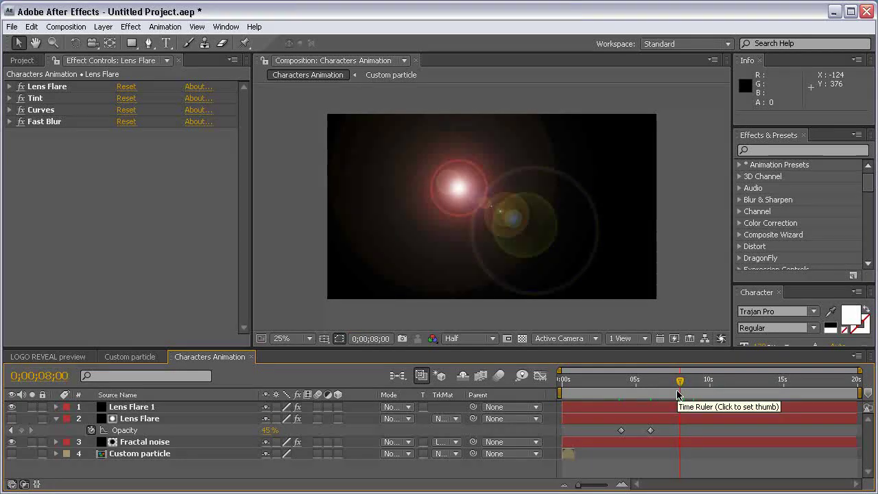
left_click(21, 430)
left_click(124, 432)
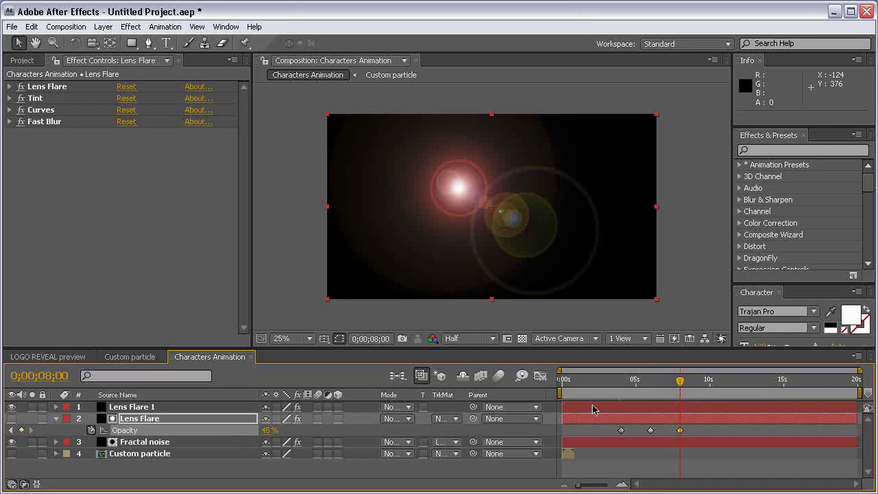
- Keyframe Opacity at 65% at 10 seconds and 0% at 11 seconds, then hide Lens Flare 1
left_click(708, 383)
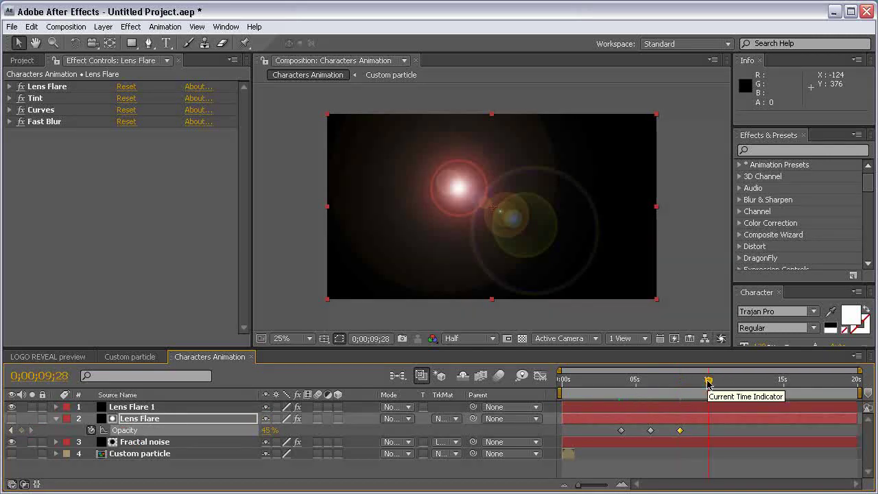
key("Page_Down")
key("Page_Down")
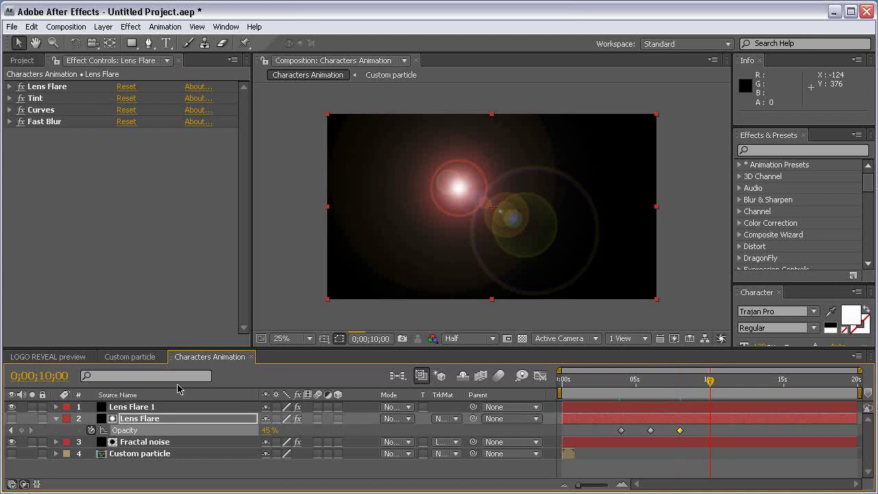
left_click(266, 430)
key("Return")
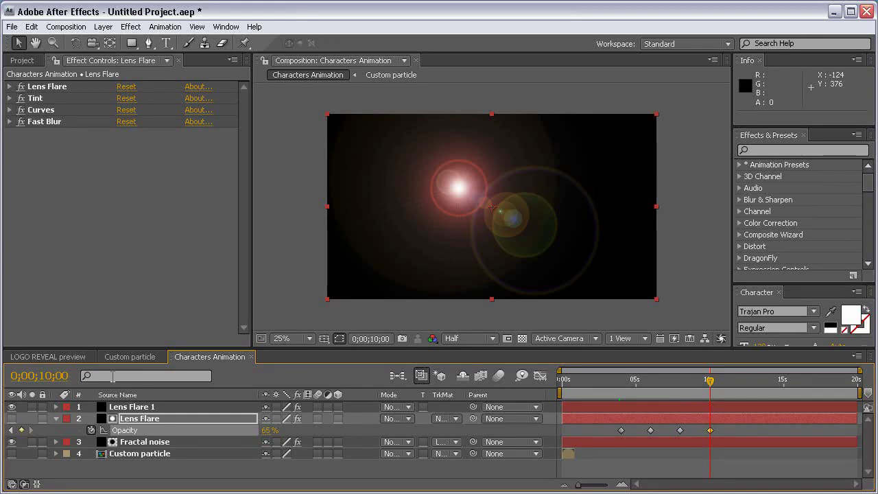
left_click(723, 381)
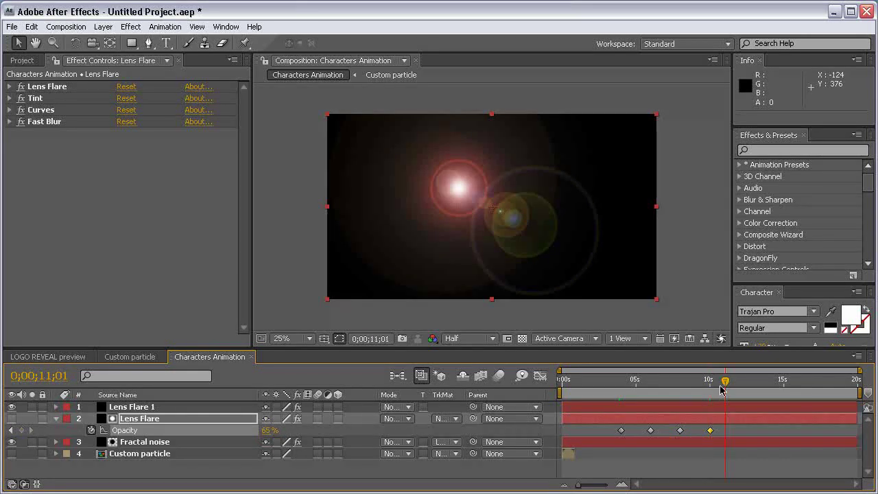
left_click(270, 430)
type("0")
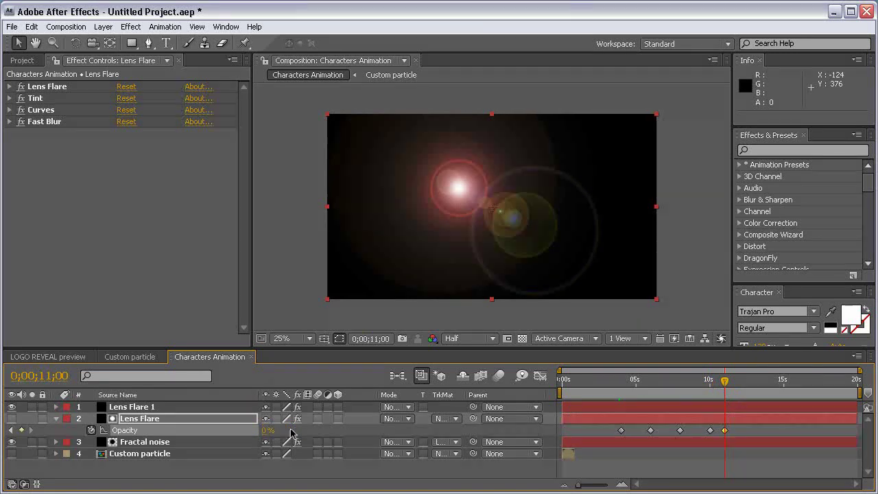
left_click(383, 471)
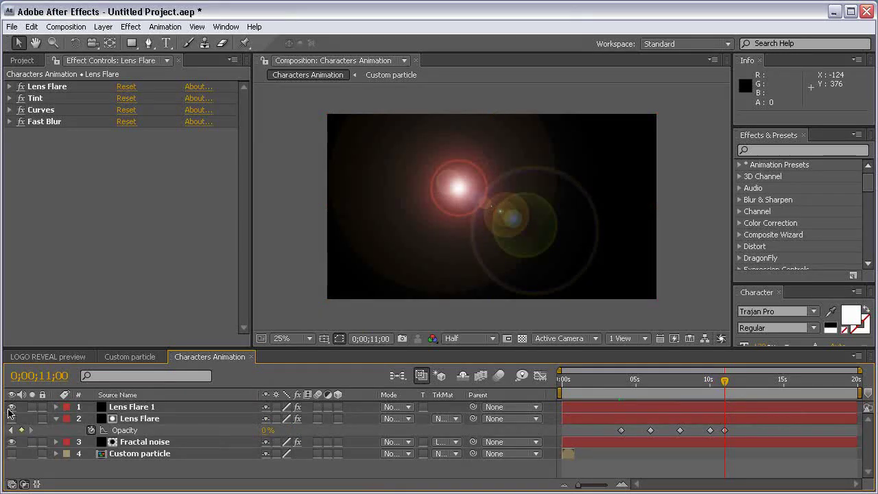
left_click(11, 407)
left_click(610, 381)
- Scrub and play the LOGO REVEAL preview's light-burst reference up to the flash near 9 seconds
left_click(611, 382)
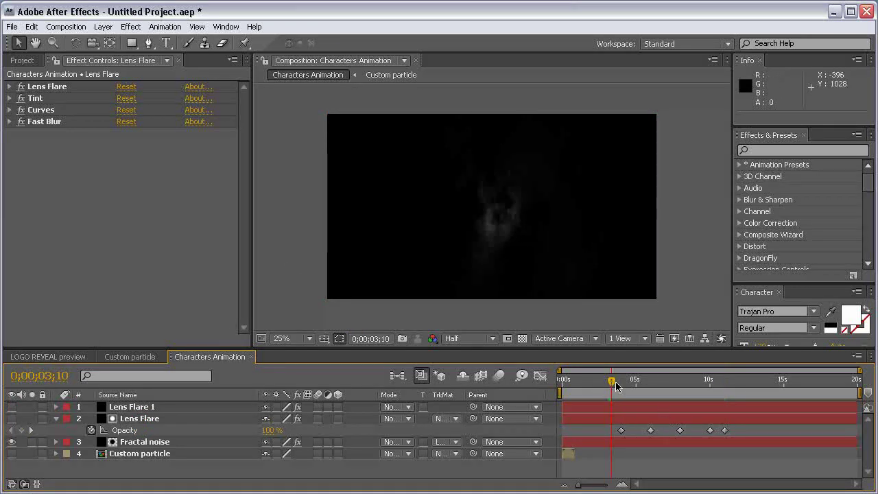
left_click(615, 381)
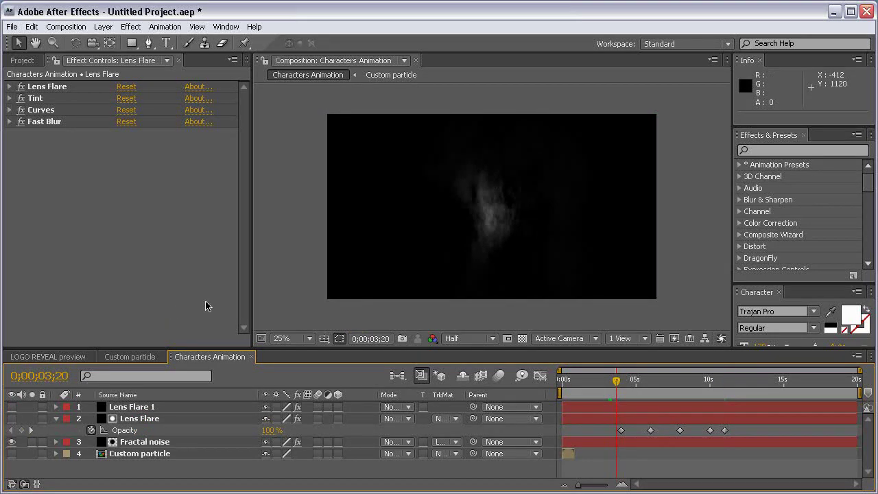
left_click(51, 357)
mouse_move(582, 381)
left_mouse_down()
mouse_move(570, 381)
mouse_move(594, 381)
mouse_move(586, 383)
left_mouse_up()
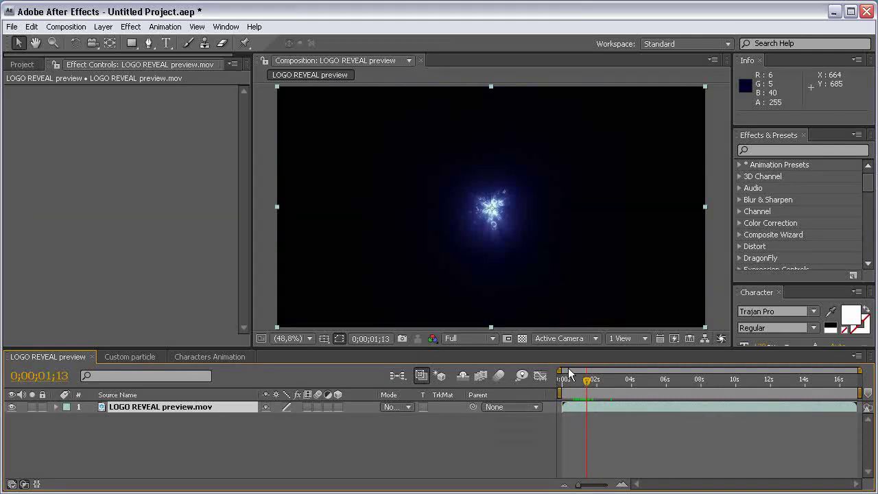
left_click_drag(591, 386, 688, 369)
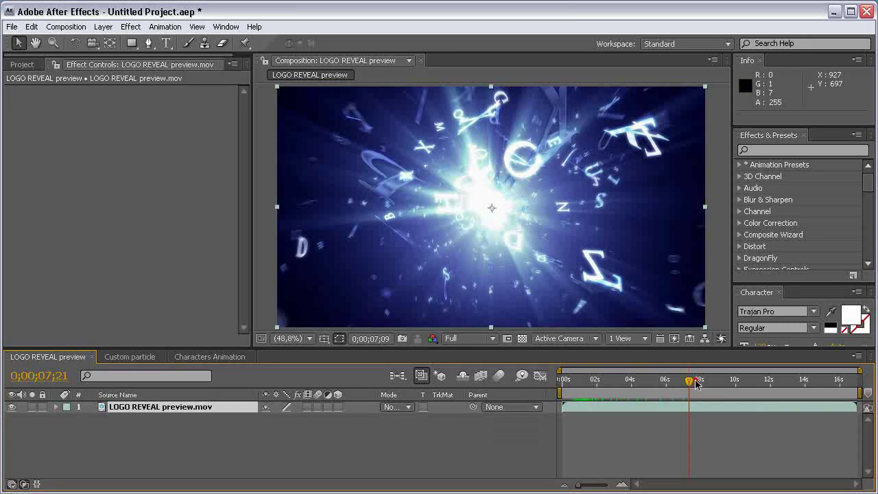
key("space")
key("space")
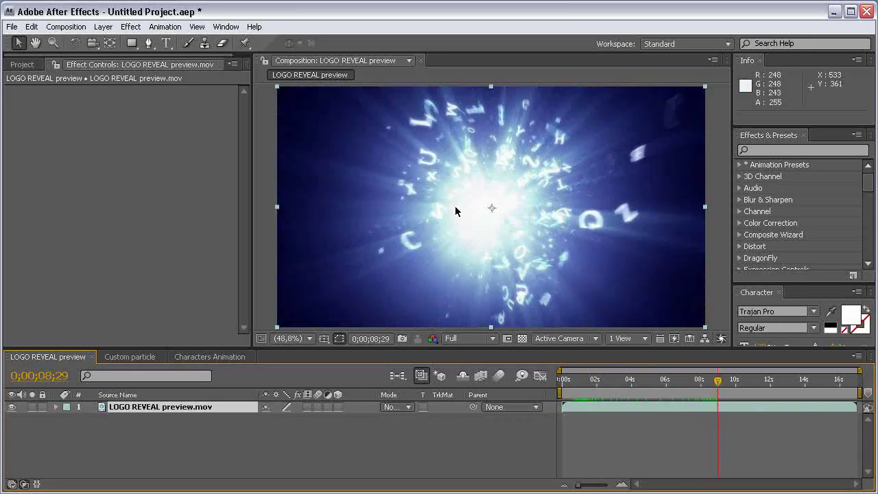
left_click_drag(718, 382, 733, 381)
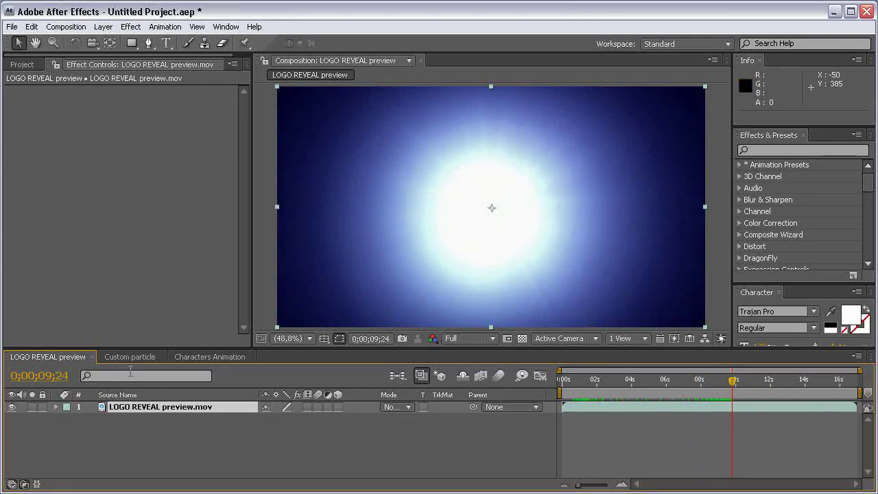
- Return to Characters Animation, make Lens Flare 1 visible and select it
left_click(231, 358)
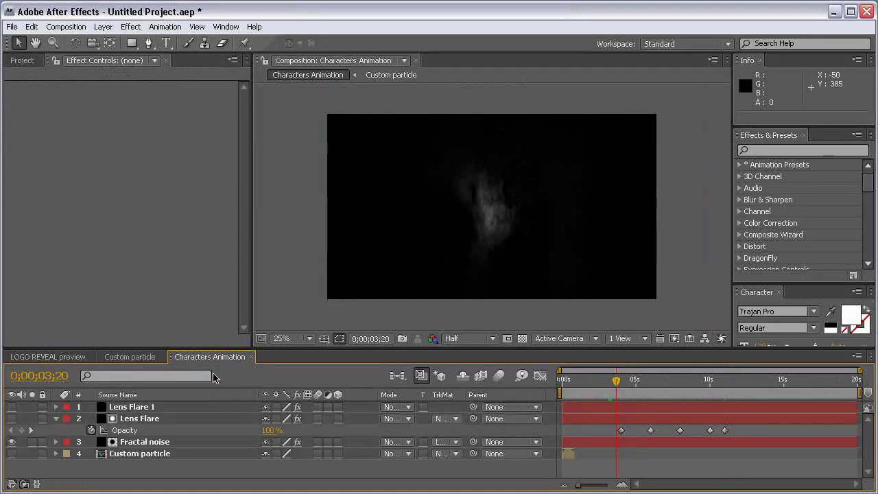
left_click(56, 418)
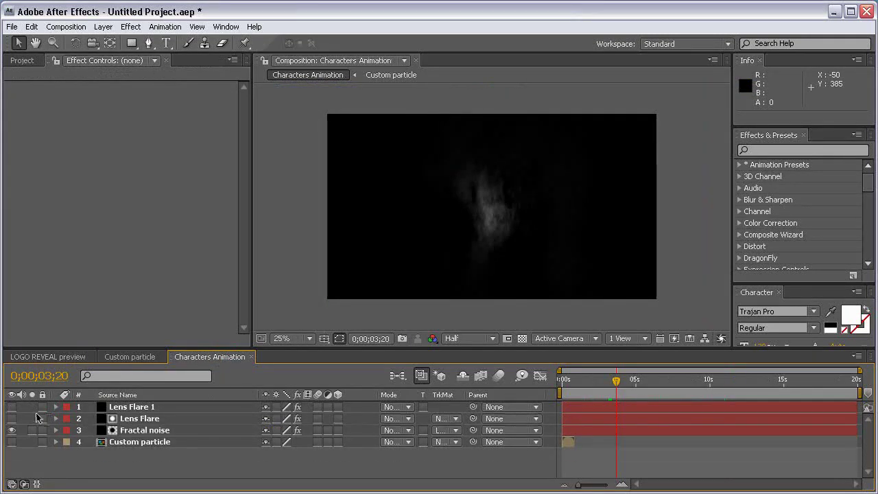
left_click(11, 407)
left_click(157, 408)
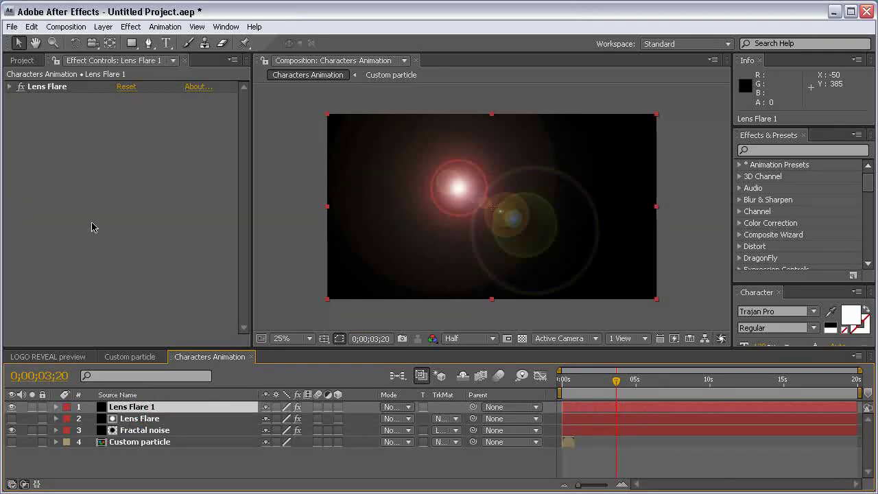
- Set Lens Flare 1's Flare Center to 960, 580
left_click(10, 87)
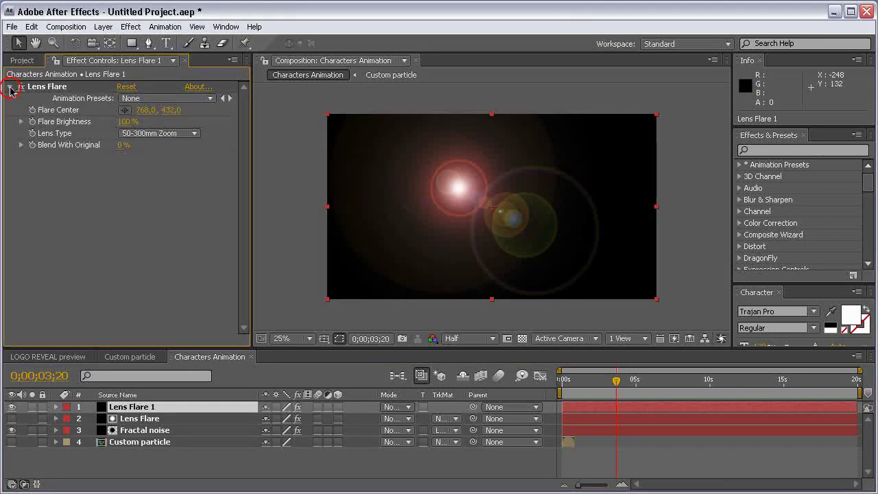
left_click(46, 86)
left_click_drag(459, 188, 493, 214)
left_click(145, 109)
type("960")
key("Return")
left_click(180, 110)
type("580")
key("Return")
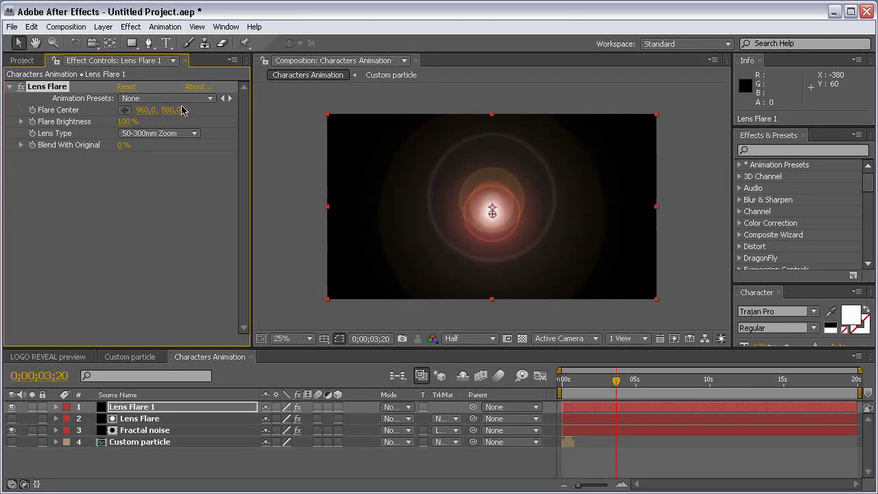
- Add Tint and Curves effects to Lens Flare 1
left_click(130, 26)
mouse_move(172, 128)
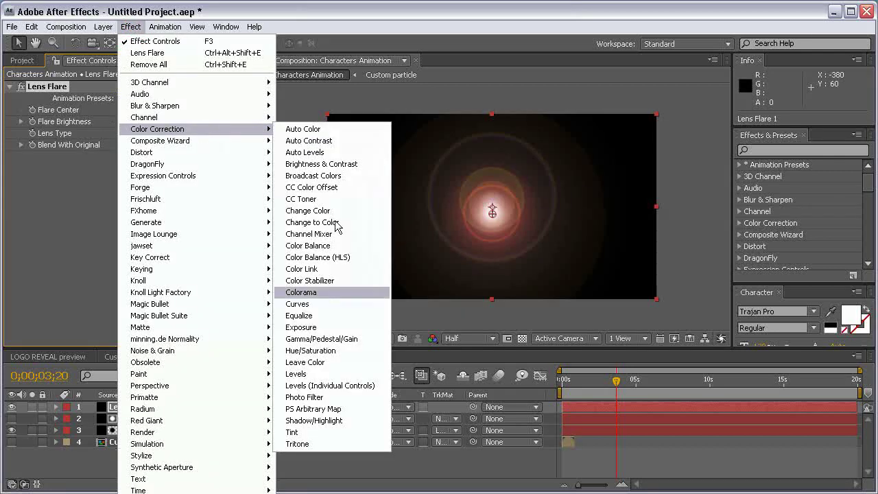
left_click(339, 432)
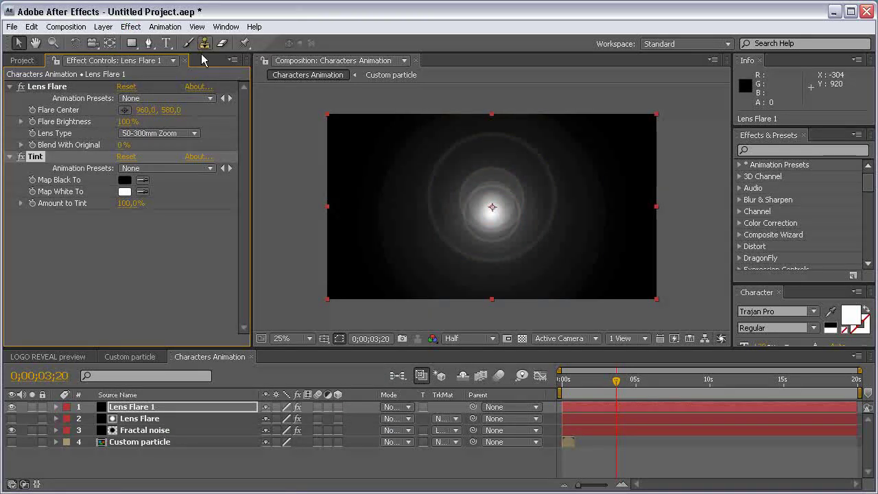
left_click(130, 26)
mouse_move(203, 135)
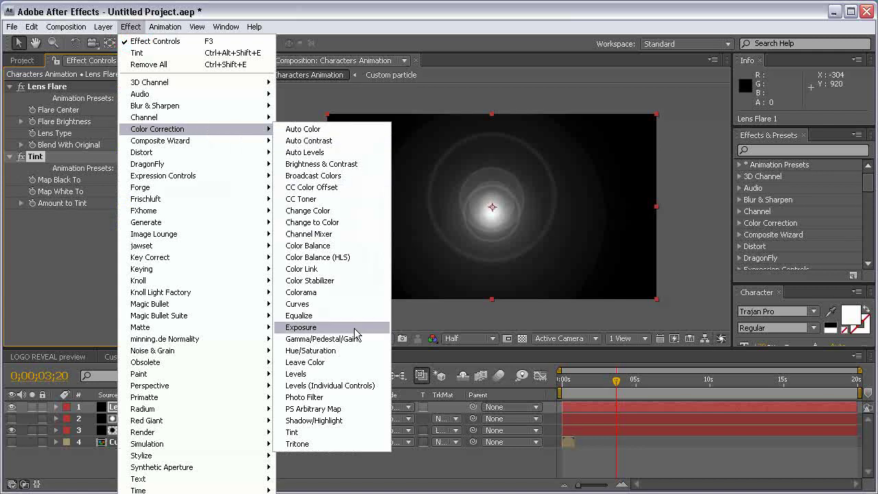
left_click(328, 306)
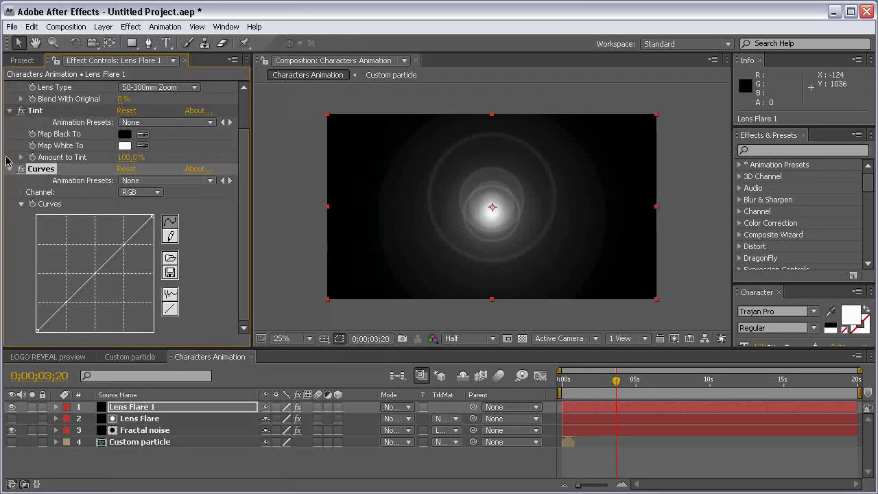
left_click(9, 114)
left_click(10, 87)
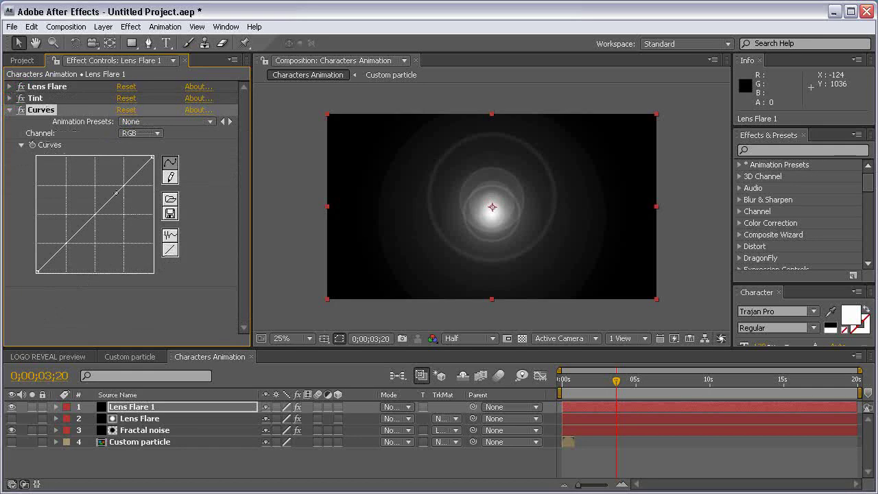
- Shape an S-curve on the RGB curve and raise the Blue channel curve
left_click_drag(116, 190, 110, 185)
left_click_drag(53, 251, 60, 255)
left_click(137, 133)
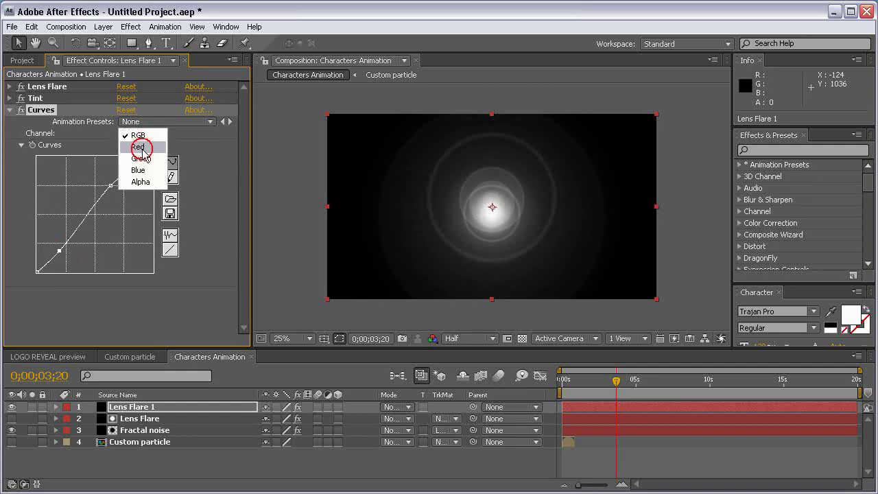
left_click(137, 171)
left_click_drag(122, 187, 90, 182)
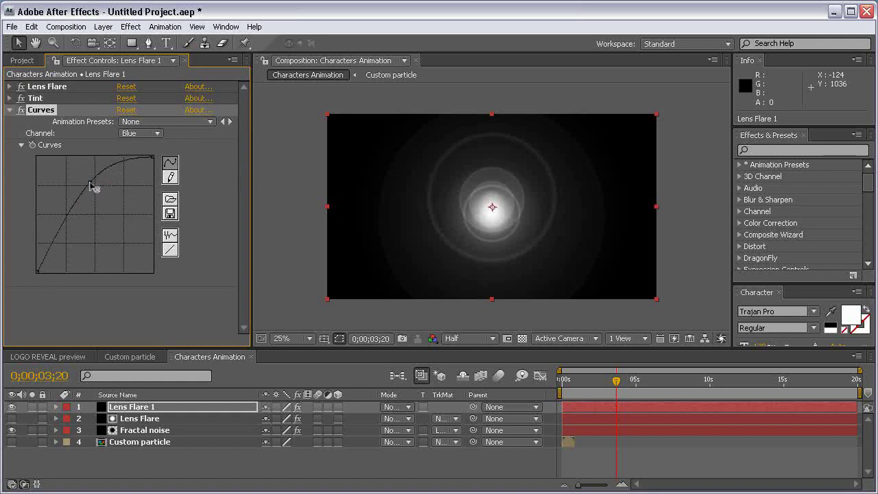
- Lift the Green curve slightly and pull down the Red curve for a deep blue flare
left_click(137, 133)
left_click(134, 120)
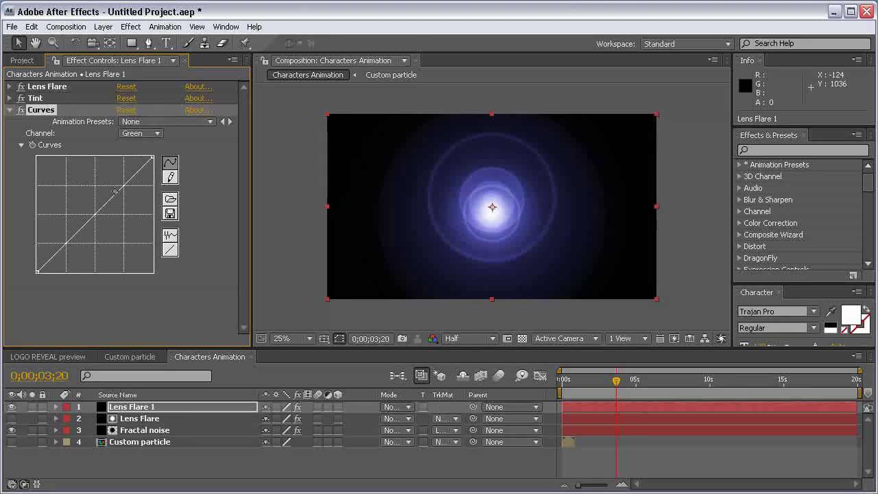
left_click(118, 193)
left_click_drag(118, 192, 115, 188)
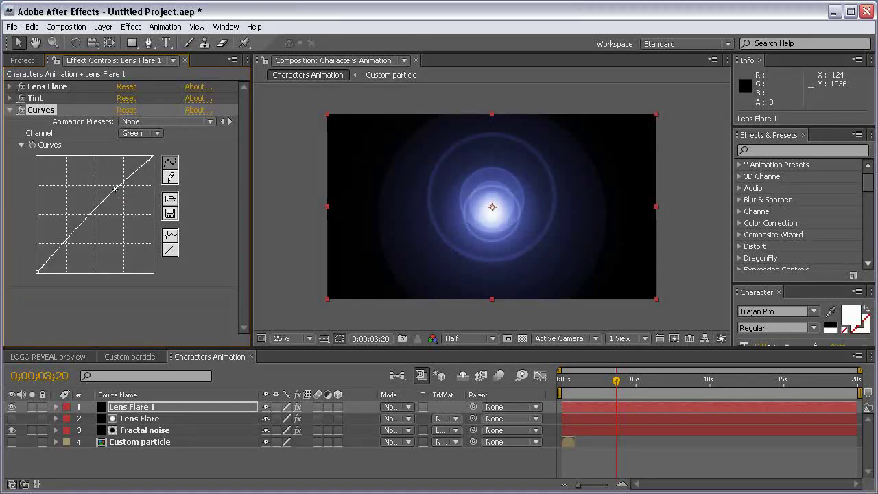
left_click(137, 133)
left_click(134, 121)
left_click_drag(117, 192, 120, 200)
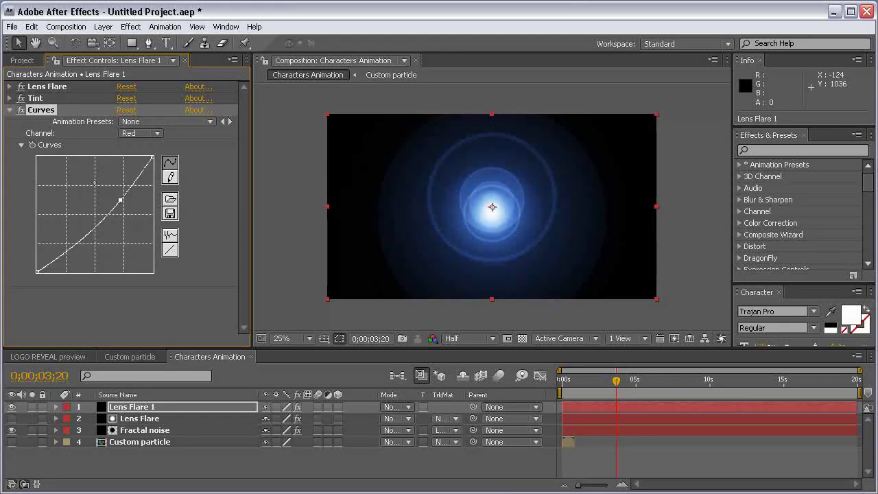
left_click(10, 111)
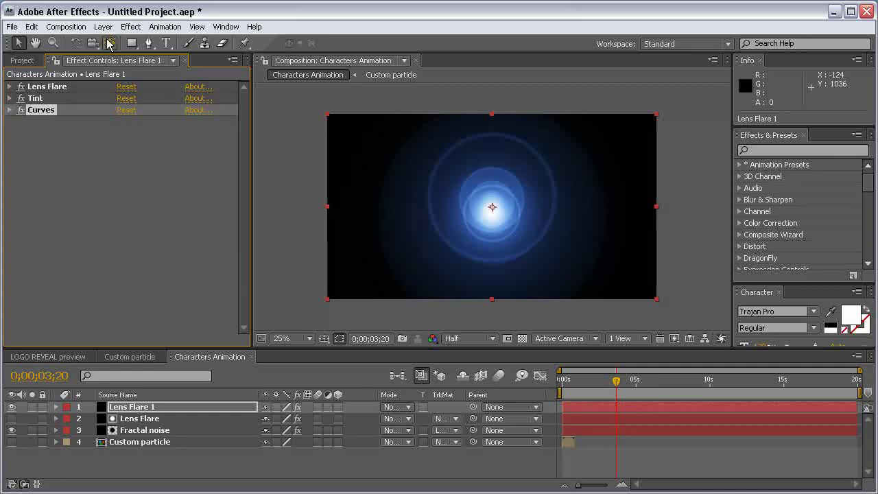
left_click(131, 26)
- Add a Fast Blur to Lens Flare 1 with Blurriness 200
mouse_move(197, 110)
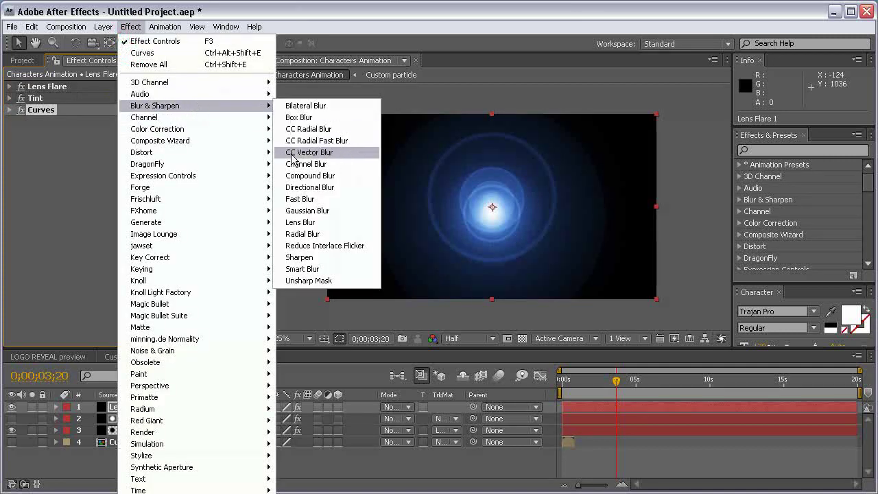
left_click(315, 206)
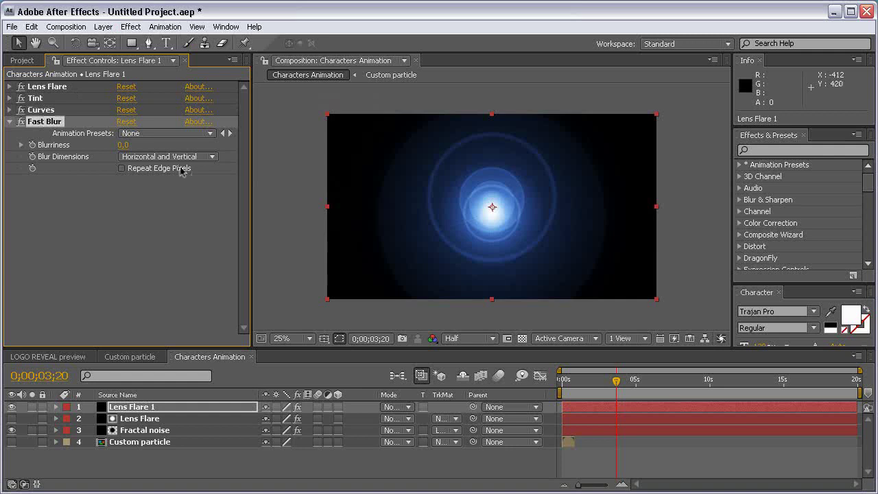
left_click(122, 145)
type("200")
key("Return")
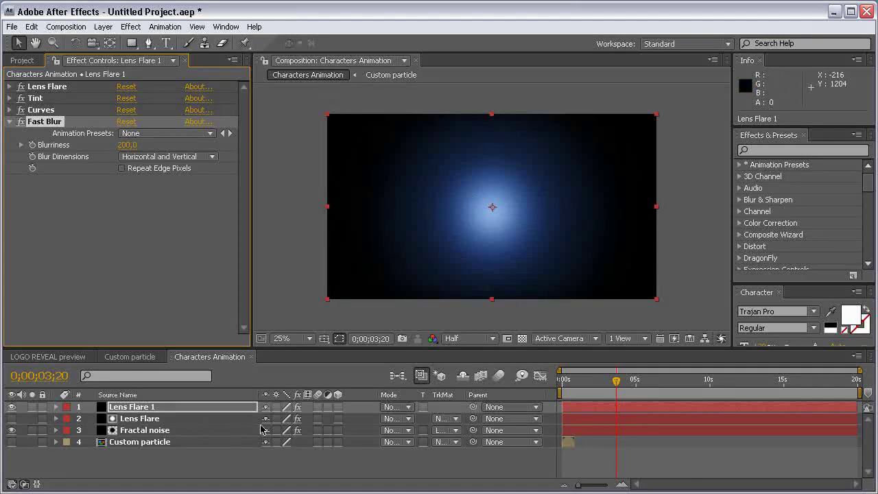
- Set Lens Flare 1's blending mode to Add
left_click(238, 407)
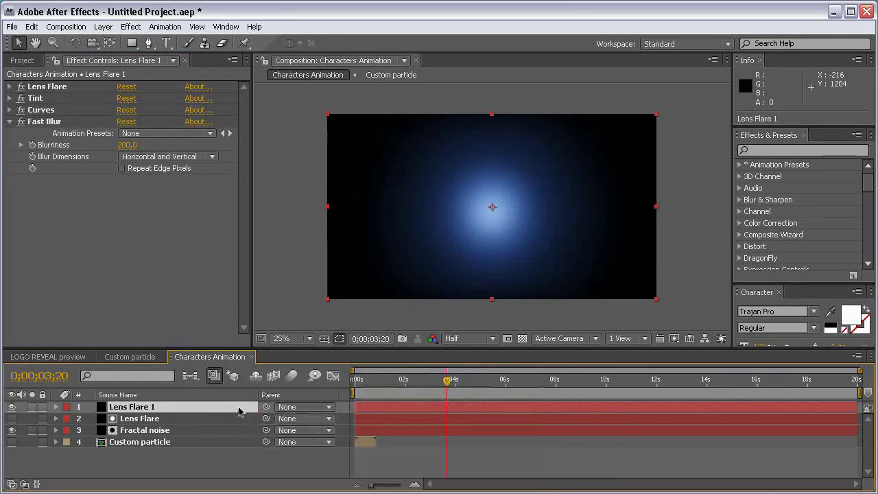
left_click(394, 407)
left_click(393, 372)
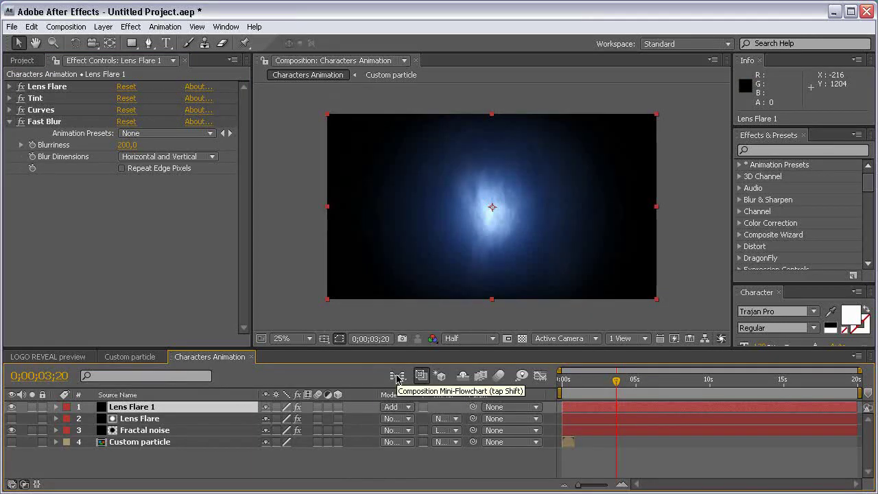
left_click(25, 485)
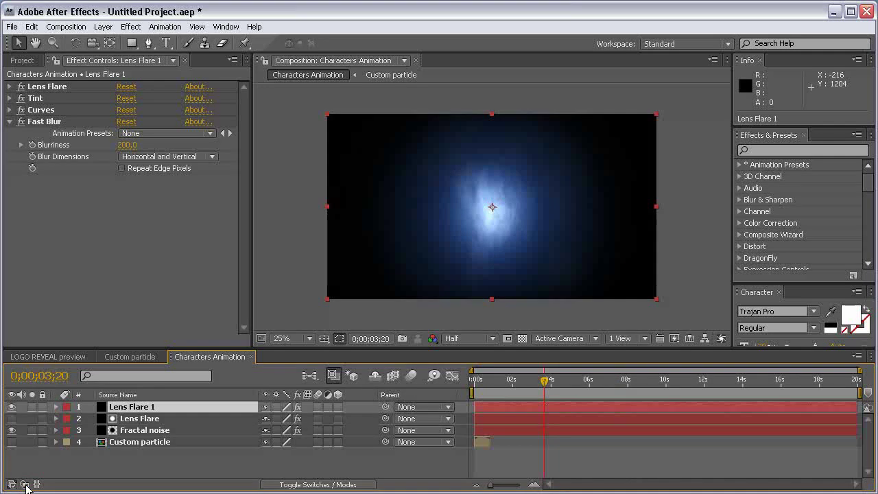
left_click(24, 485)
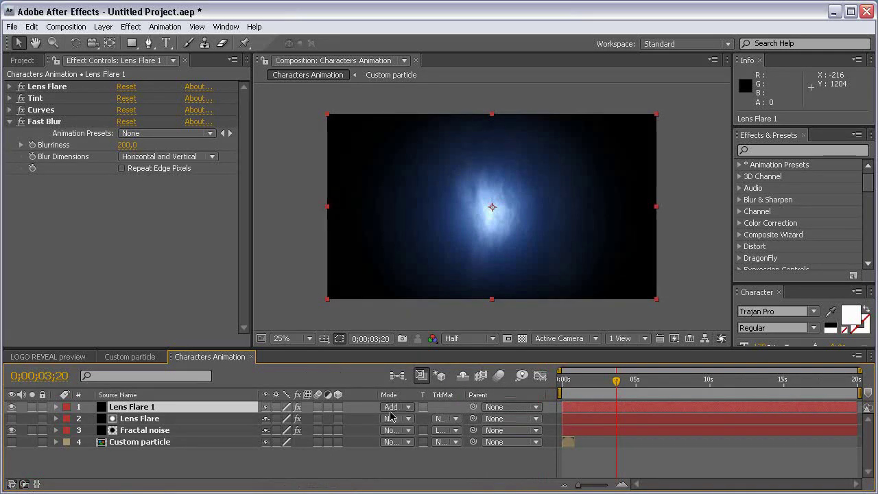
left_click(25, 485)
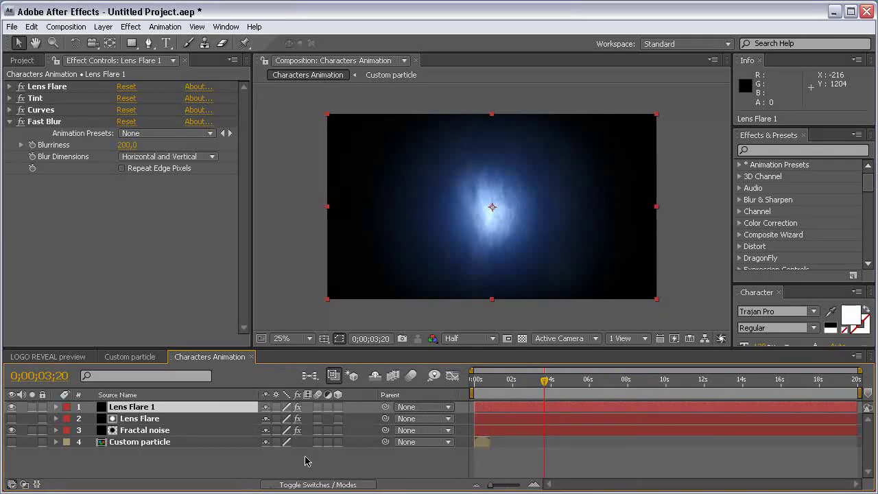
key("F4")
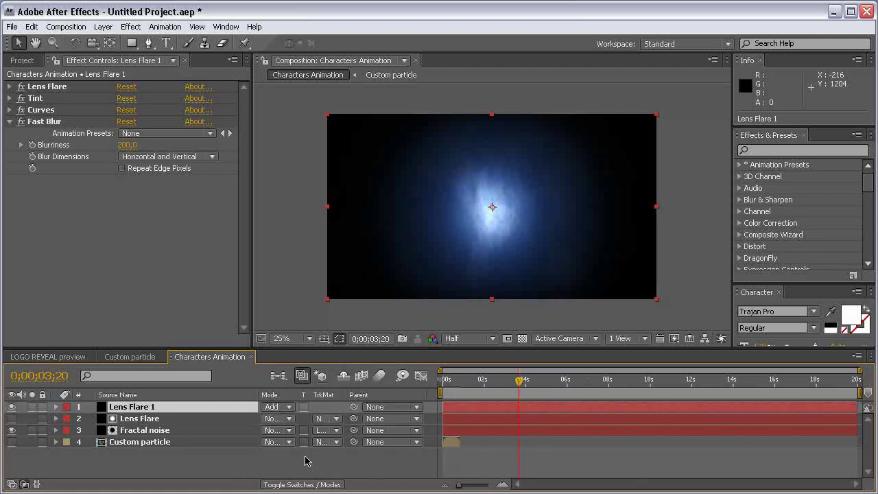
- Reselect Lens Flare 1 and expand its Lens Flare effect properties
left_click(195, 418)
left_click(192, 407)
left_click(9, 122)
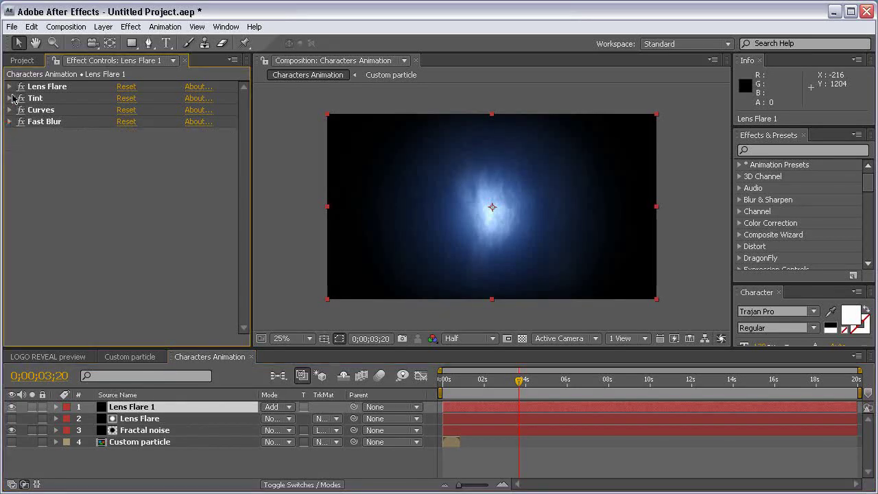
left_click(10, 86)
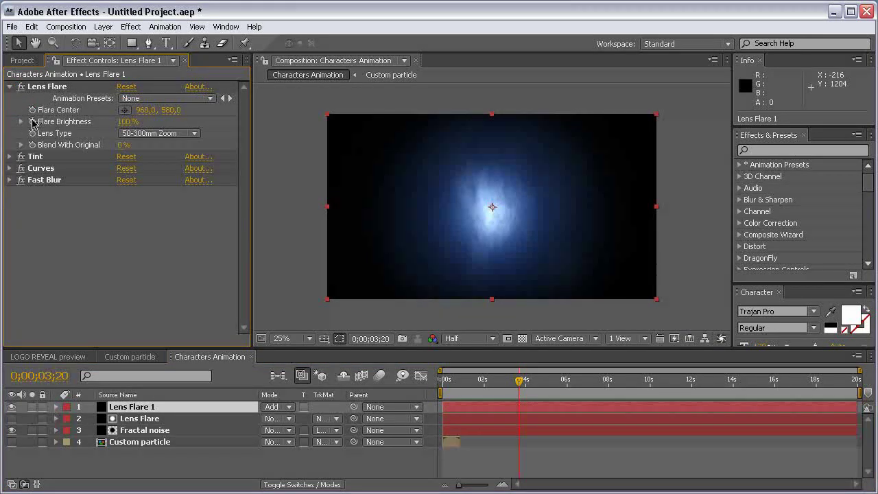
- Keyframe Lens Flare 1's Flare Brightness at 0% at one second
left_click(450, 378)
left_click_drag(458, 484, 484, 484)
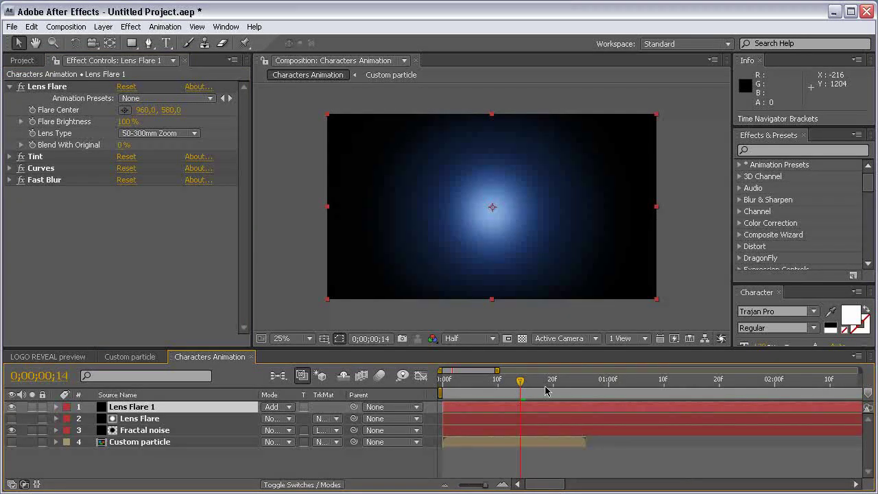
left_click(607, 384)
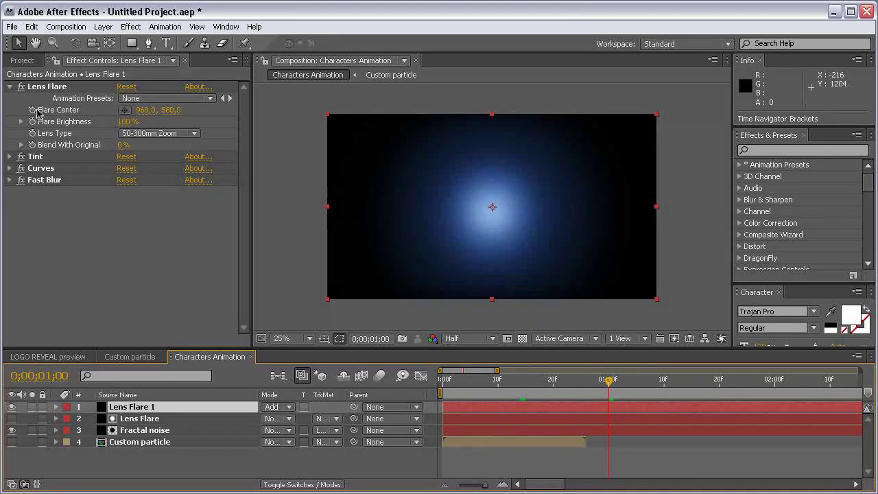
left_click(32, 122)
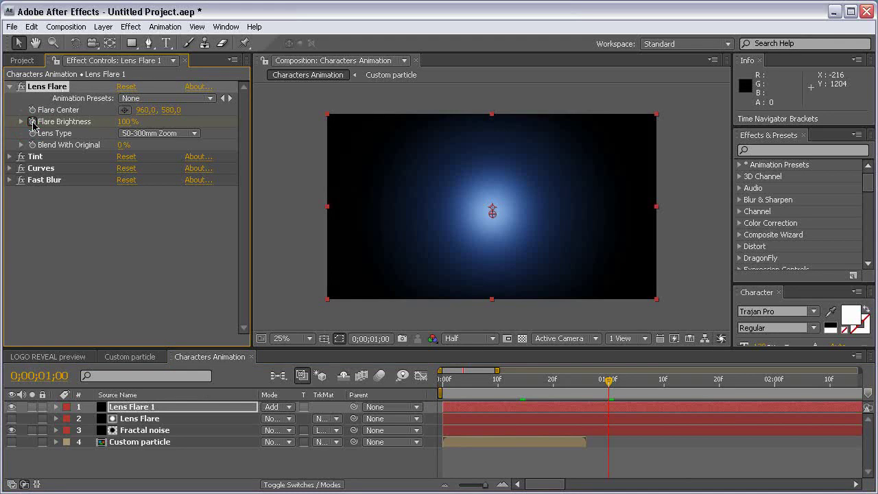
left_click_drag(124, 122, 53, 116)
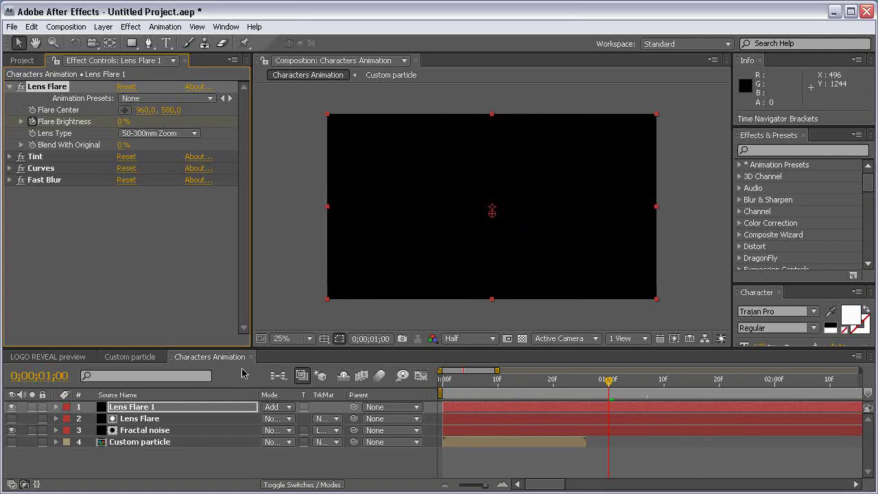
- Add Flare Brightness keyframes of 90% at 1;07 and 0% at 1;17
key("space")
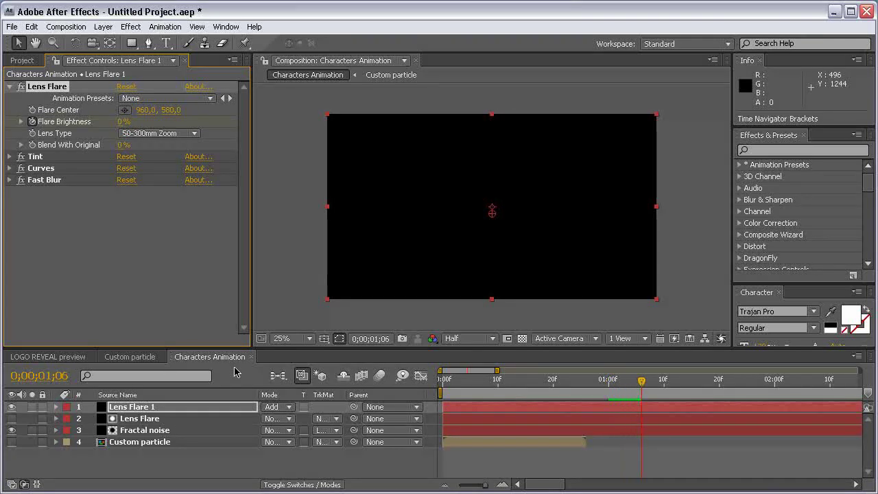
left_click(121, 122)
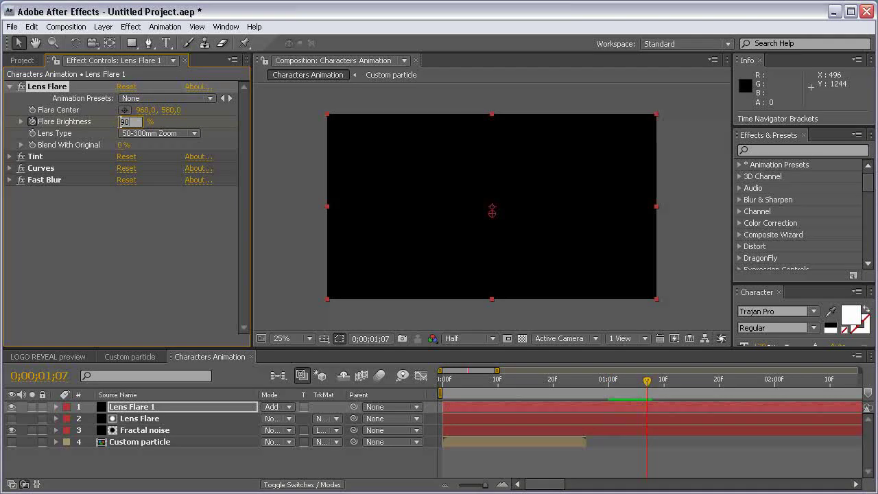
type("90")
key("Return")
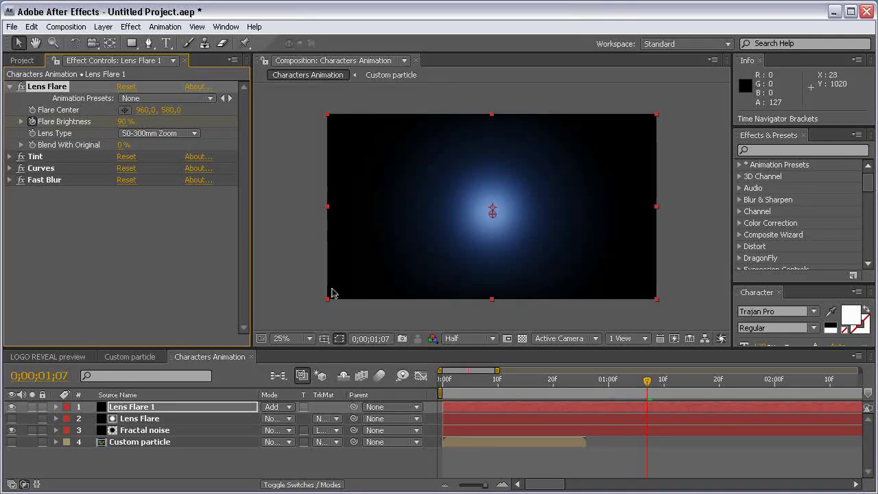
key("space")
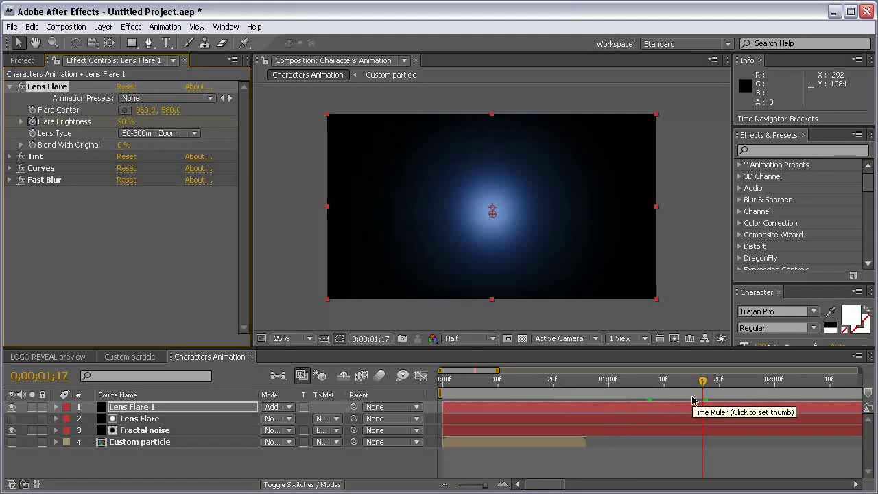
left_click(124, 124)
type("0")
key("Return")
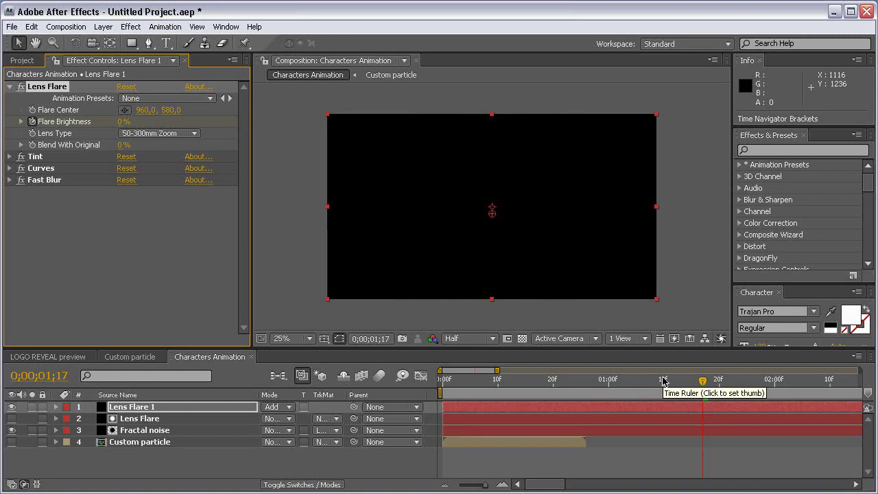
- Set Flare Brightness to 100% at 2;10, then view the LOGO REVEAL preview around one second
key("space")
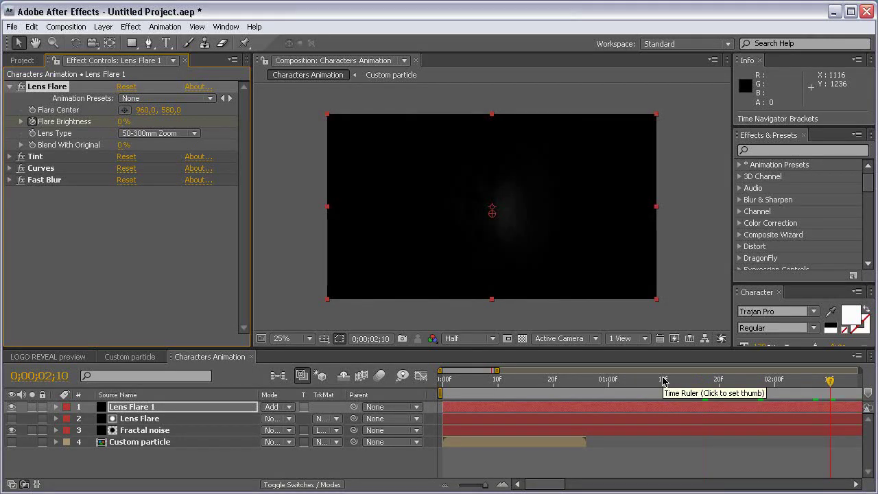
left_click(123, 121)
type("100")
key("Return")
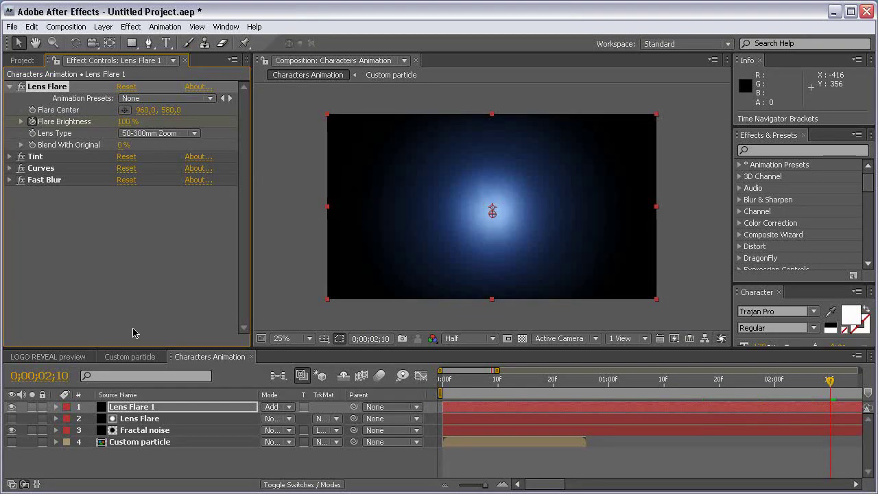
left_click(42, 356)
left_click_drag(577, 388, 622, 376)
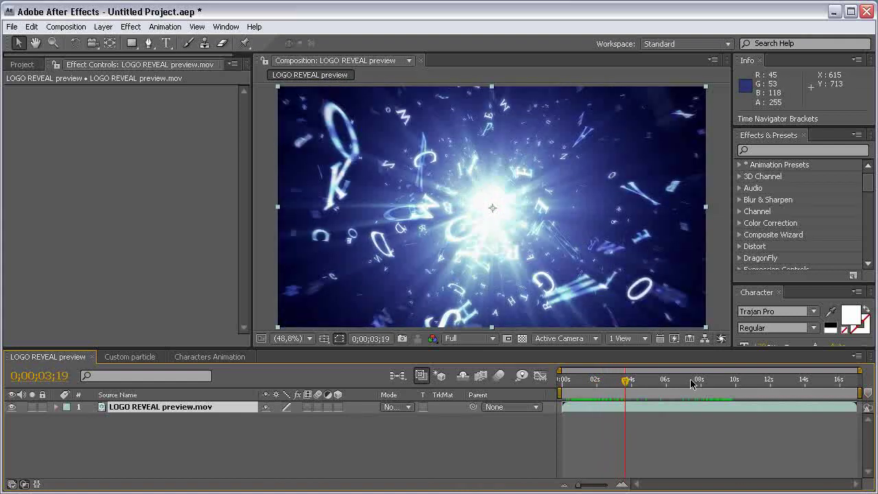
- Rewind the LOGO REVEAL preview, then return to the Characters Animation composition
left_click_drag(628, 382, 561, 379)
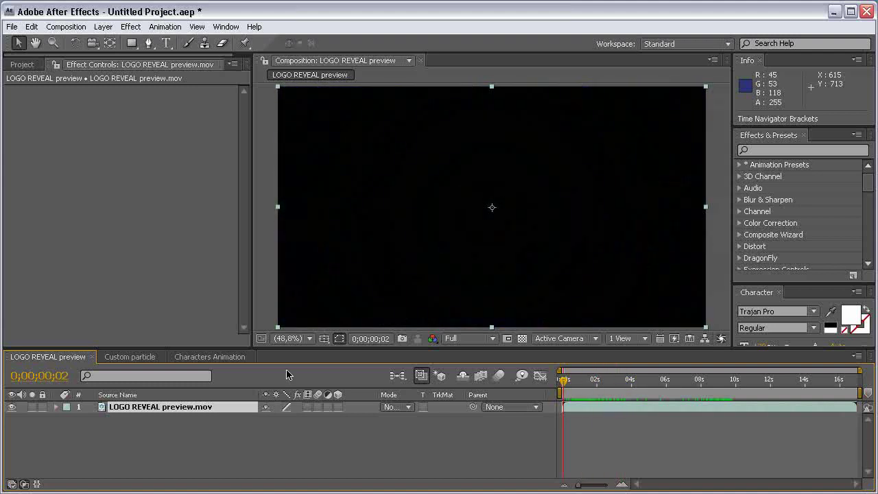
left_click(226, 357)
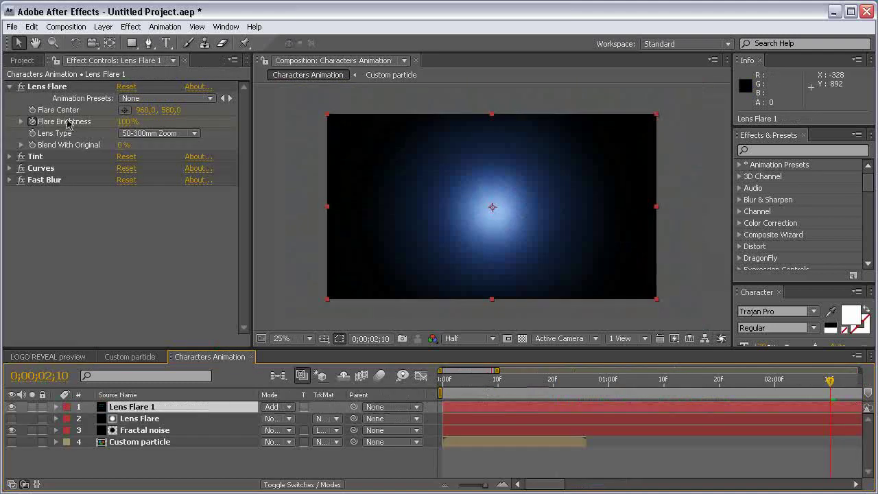
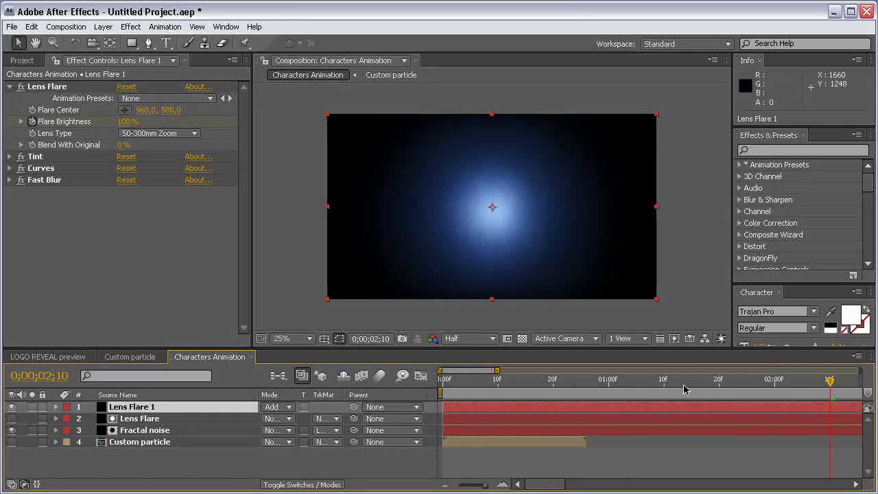
- Start keyframing Lens Flare 1's opacity at 8 seconds with a value of 30%
scroll(696, 389, "down", 6)
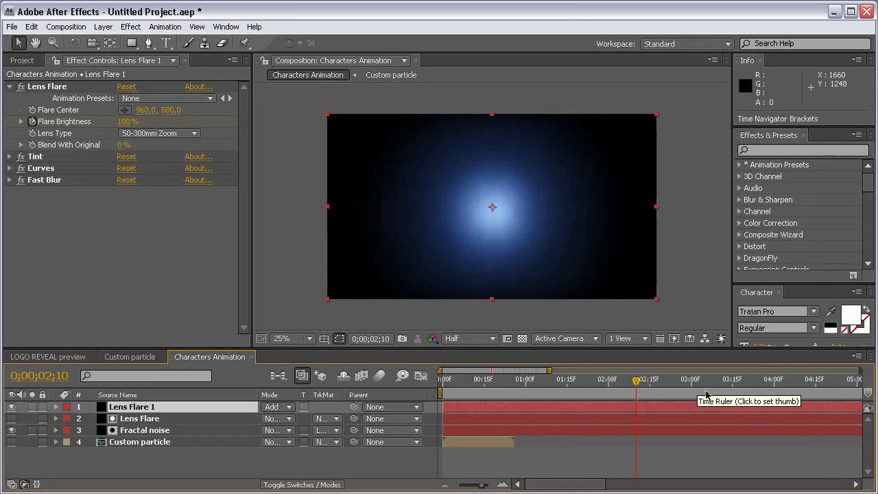
left_click(607, 390)
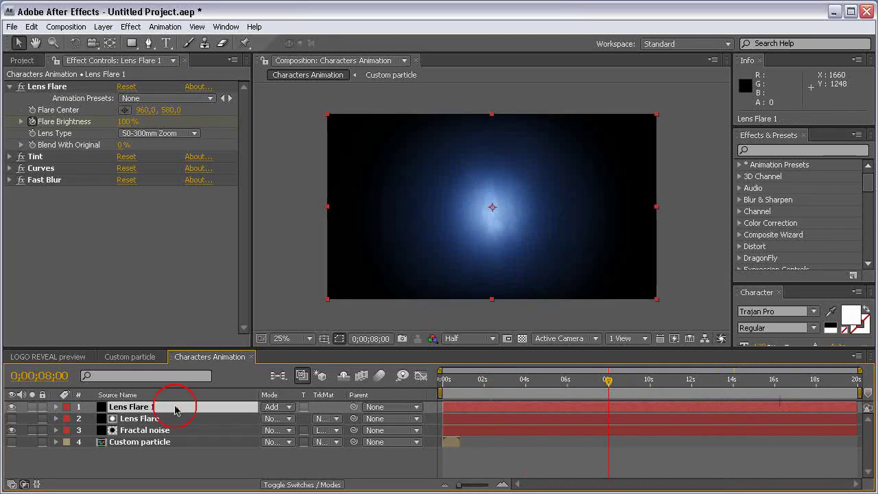
key("t")
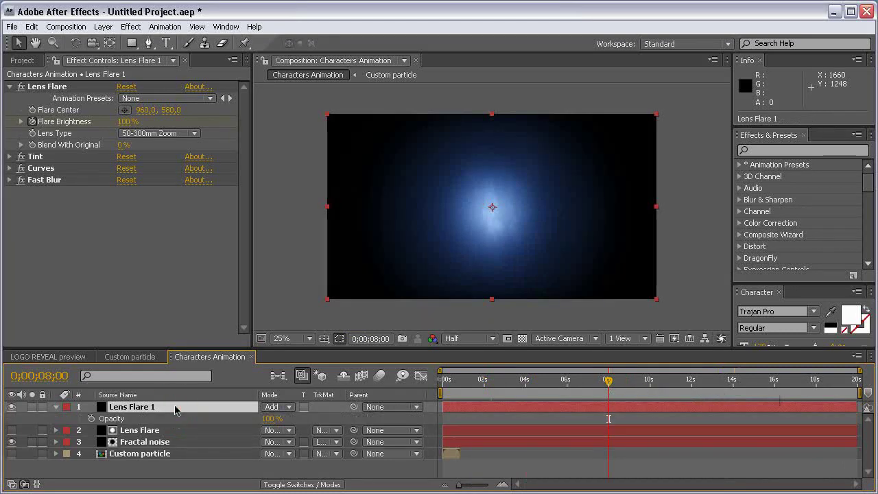
left_click(91, 418)
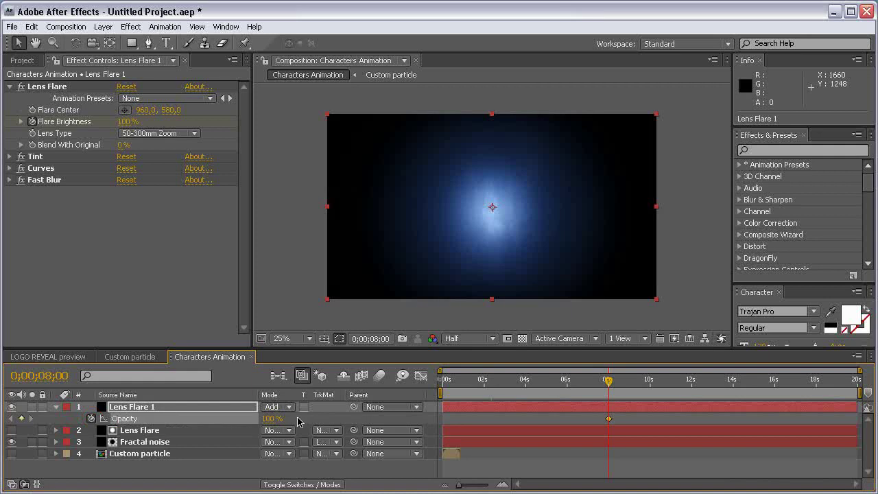
left_click(271, 419)
type("30")
key("Return")
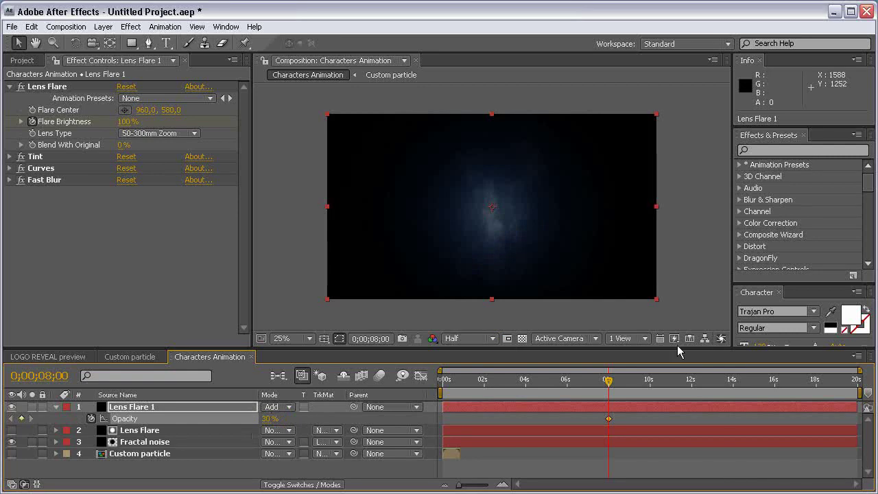
- Add opacity keyframes of 55% at 10 s and 0% at 11 s, then collapse the layer
left_click(650, 381)
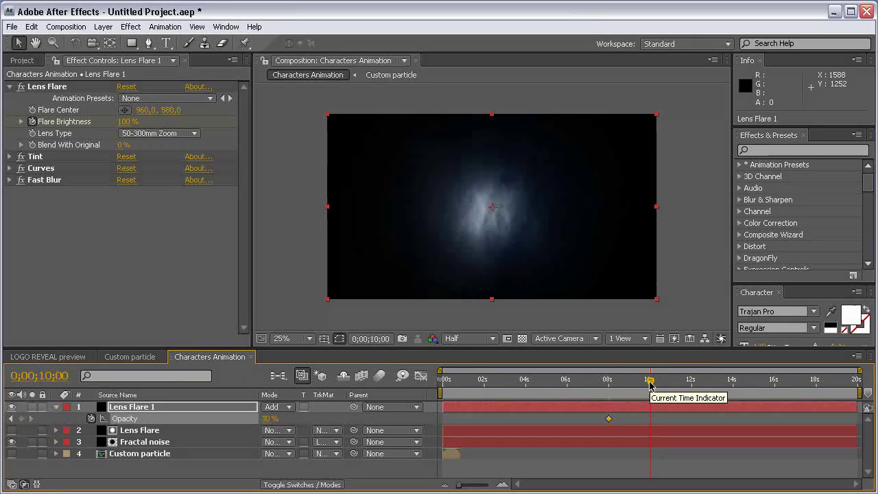
left_click(267, 419)
key("Return")
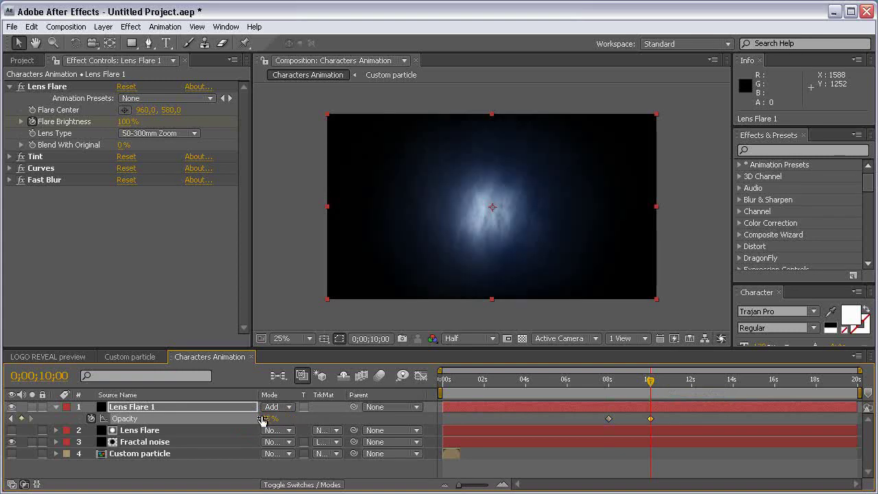
left_click(671, 383)
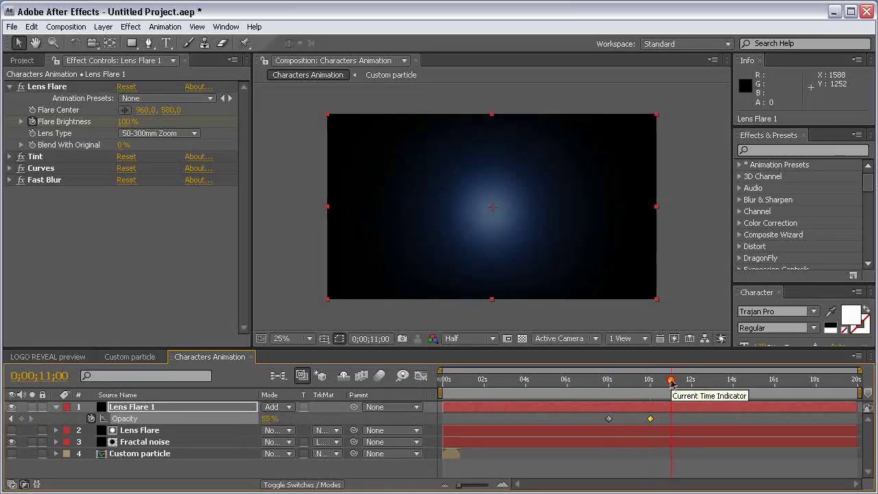
left_click(268, 418)
type("0")
key("Return")
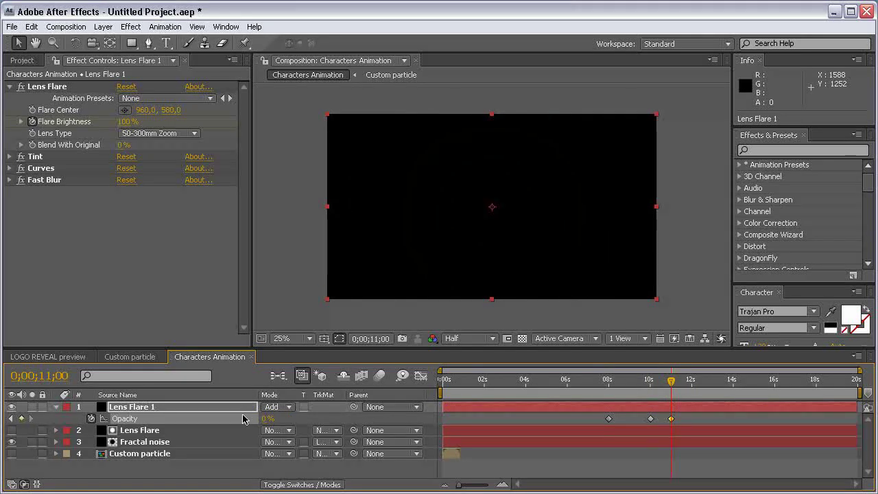
left_click(200, 407)
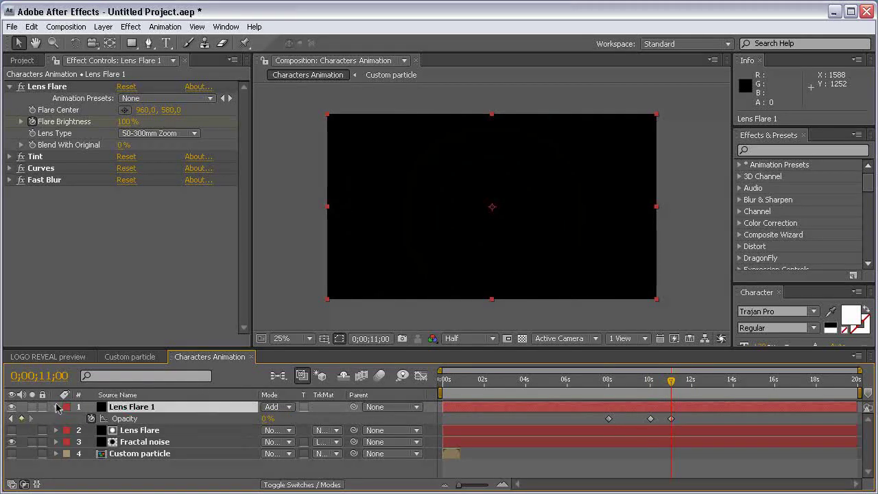
left_click(57, 407)
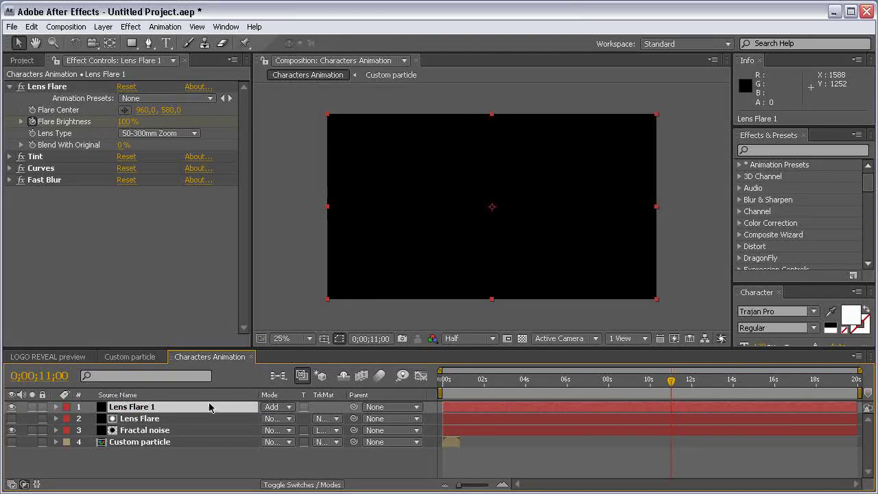
- Duplicate the Lens Flare 1 layer with Edit > Duplicate
left_click(172, 418)
left_click(168, 407)
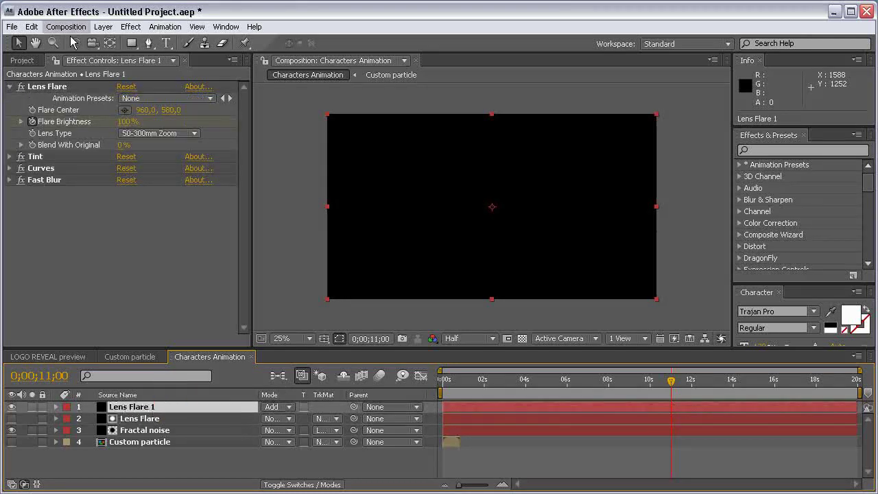
left_click(32, 27)
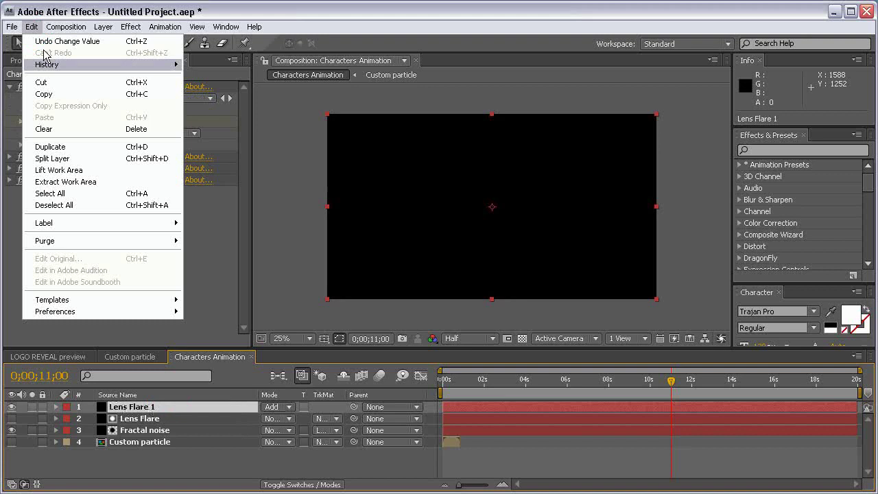
left_click(96, 152)
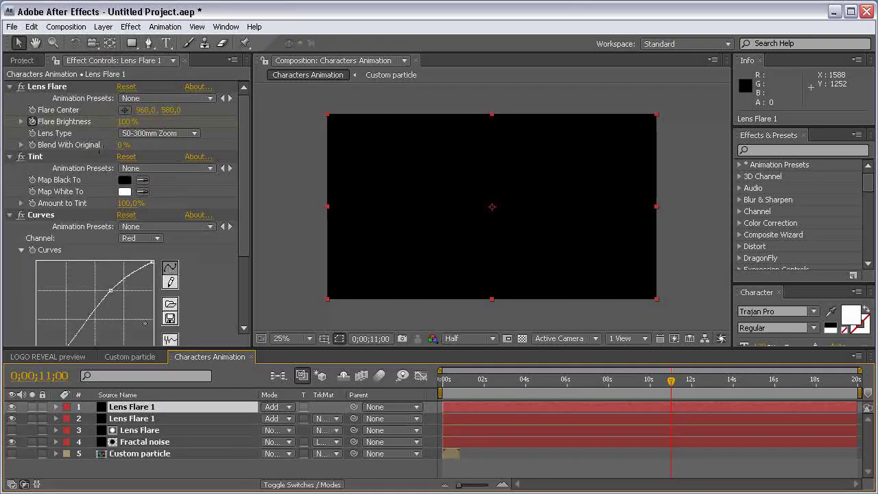
- Rename the copy to Lens Flare 2, set its mode to Screen, and show its keyframes
left_click(176, 417)
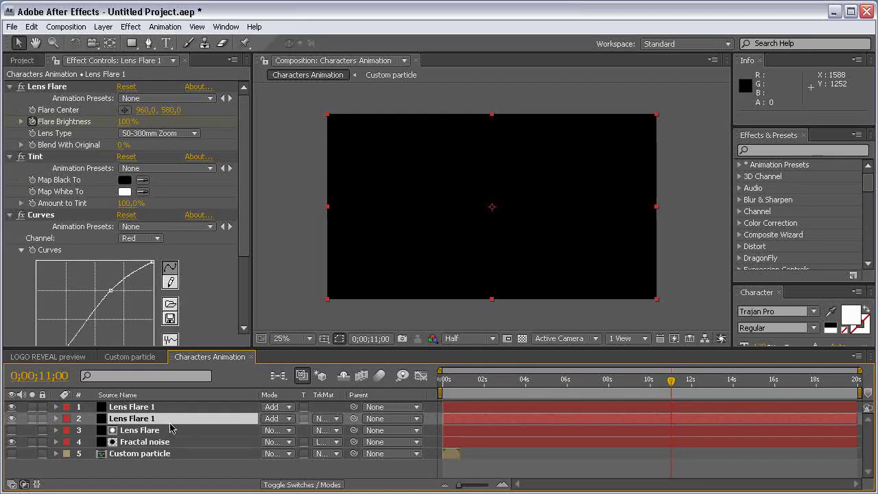
key("Return")
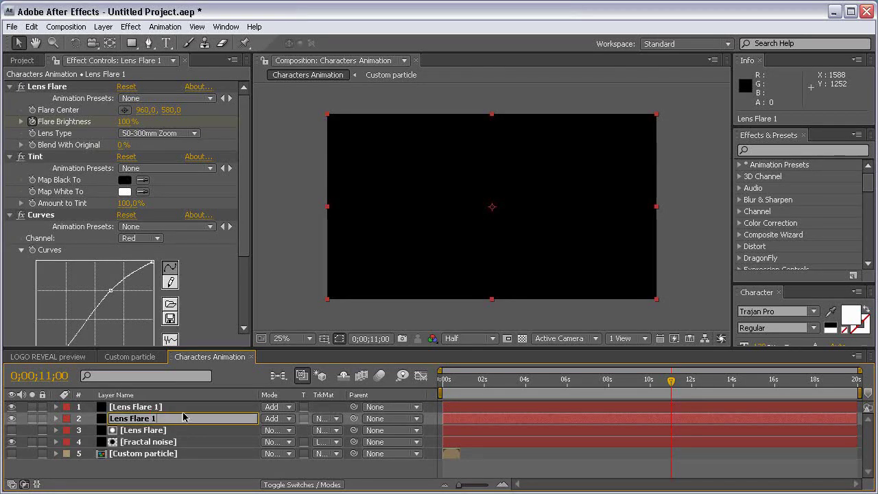
type("2")
key("Return")
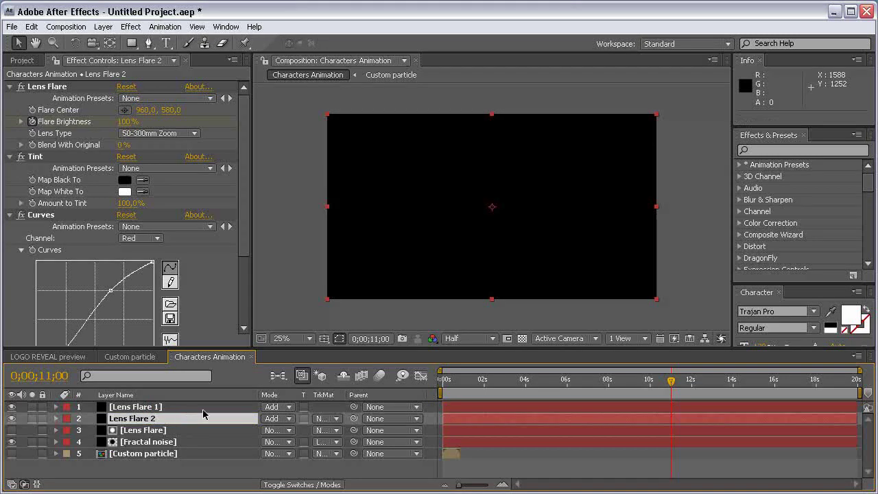
left_click(270, 418)
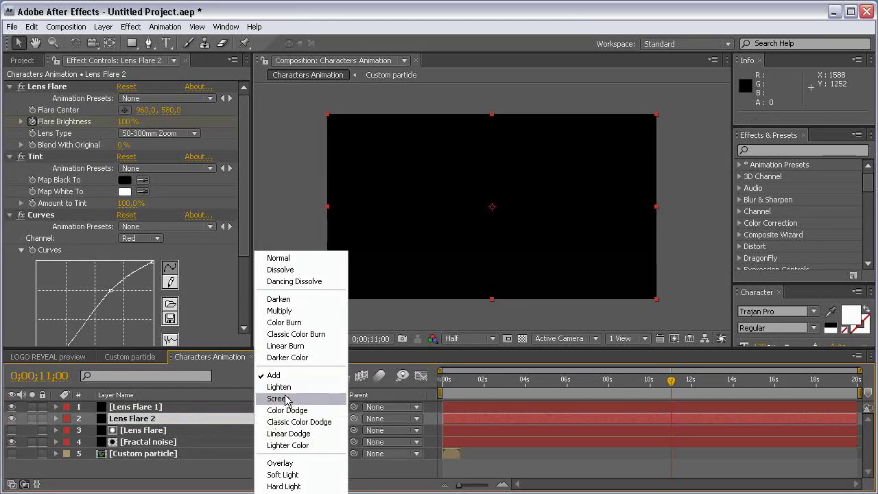
left_click(278, 398)
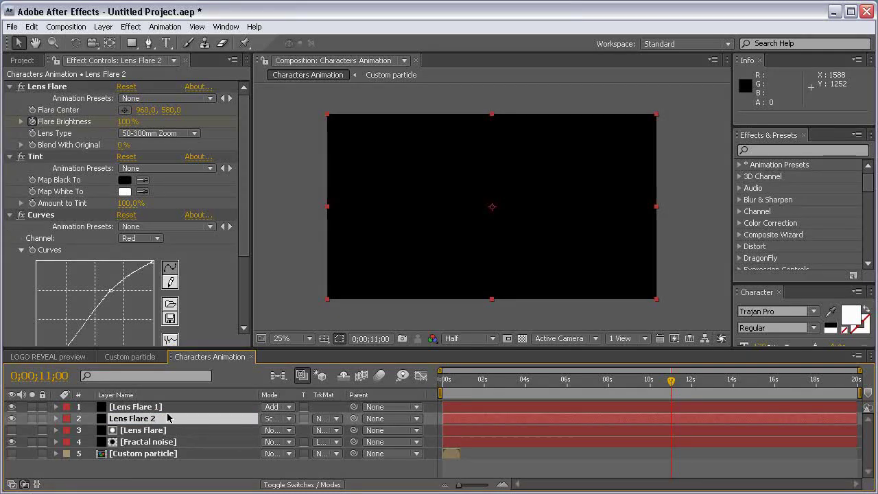
key("u")
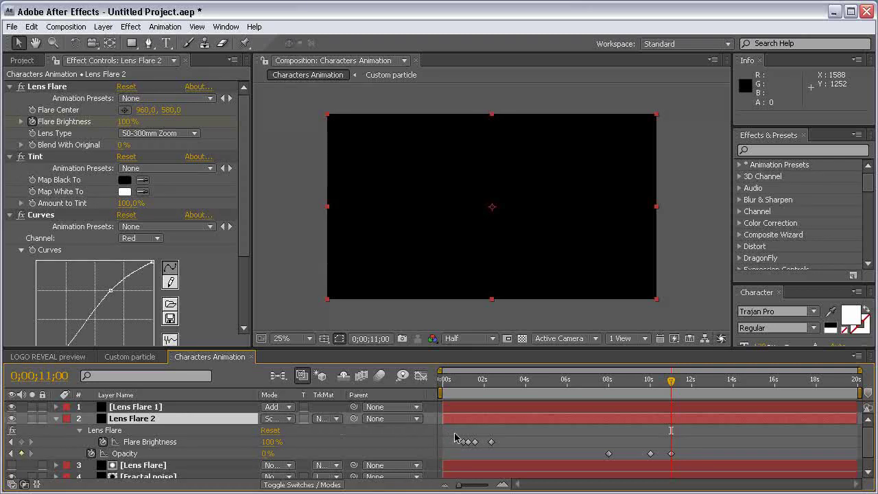
- Set the Flare Brightness keyframe at 2 s 10 f to 125%, then collapse Tint and Curves
left_click(178, 443)
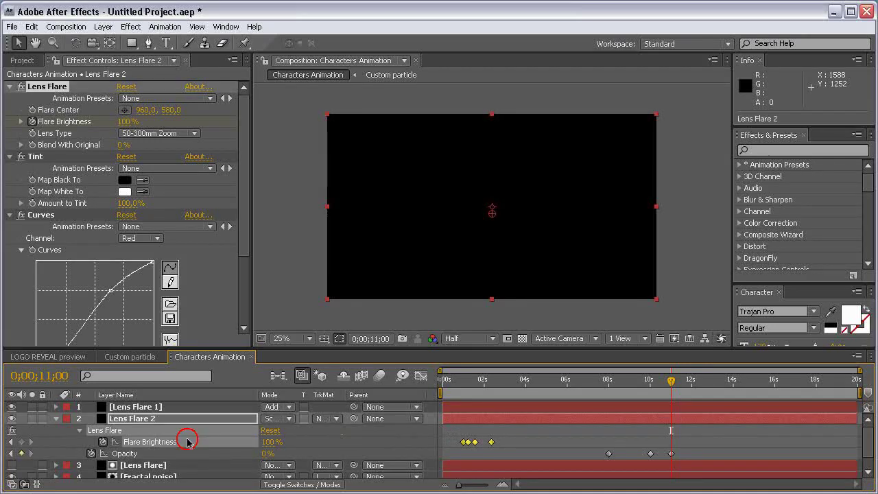
left_click(468, 379)
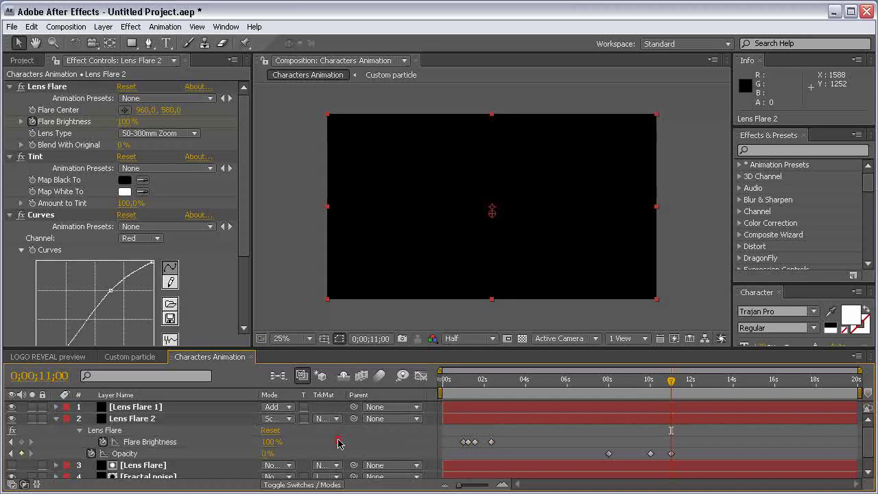
left_click(491, 380)
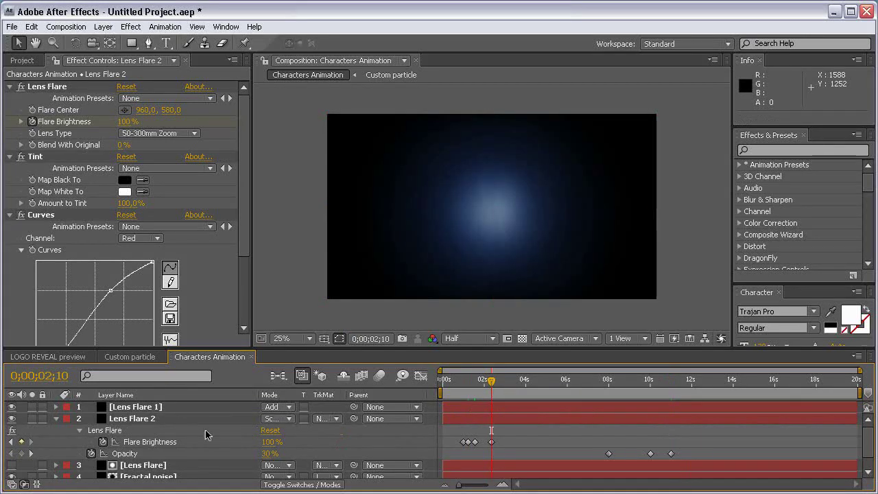
left_click(271, 442)
type("125")
key("Return")
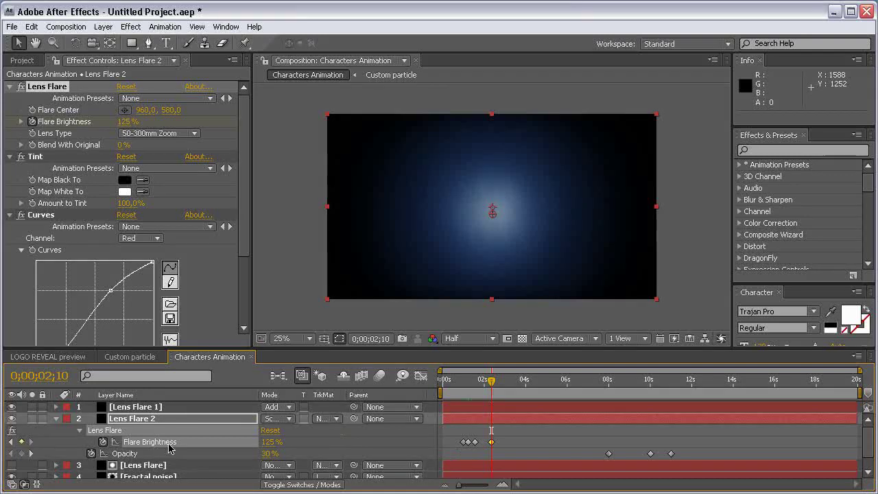
left_click(9, 157)
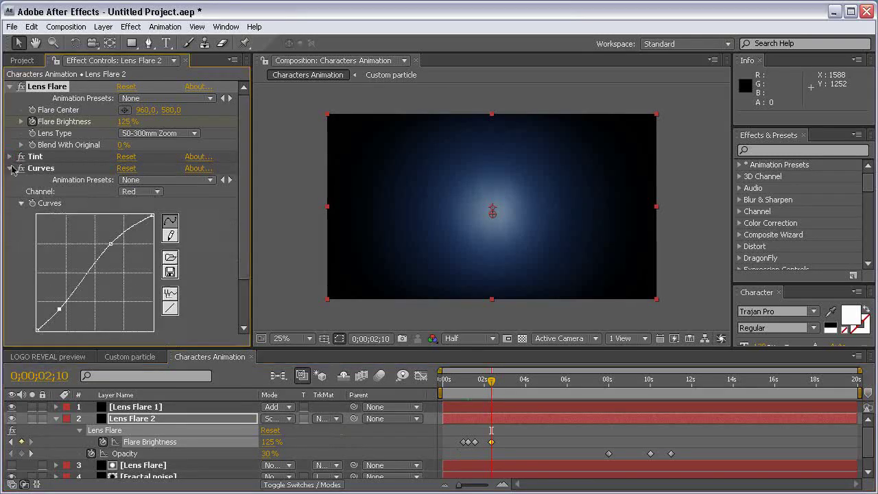
left_click(9, 168)
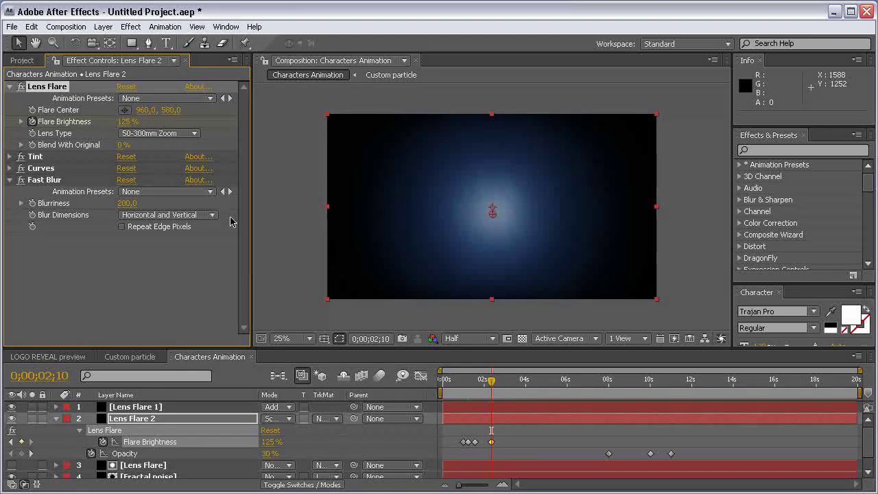
- Keyframe Fast Blur Blurriness at 100 at 1 s 7 f
left_click(468, 388)
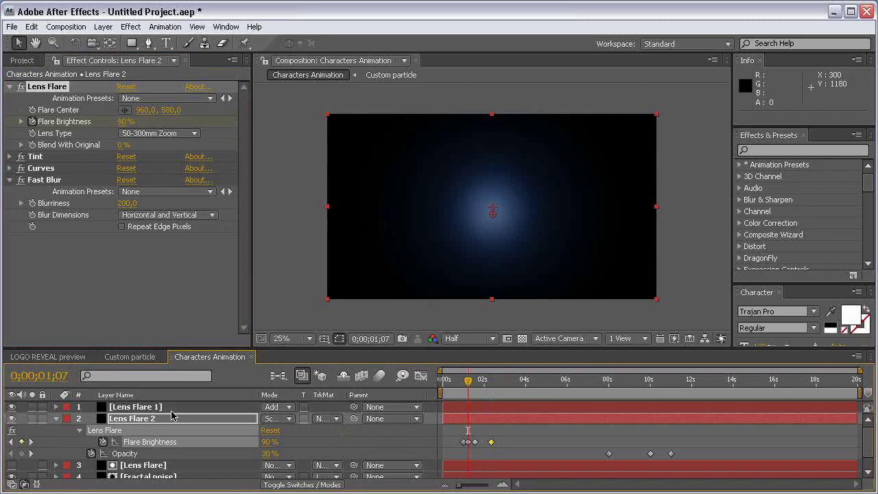
left_click(32, 203)
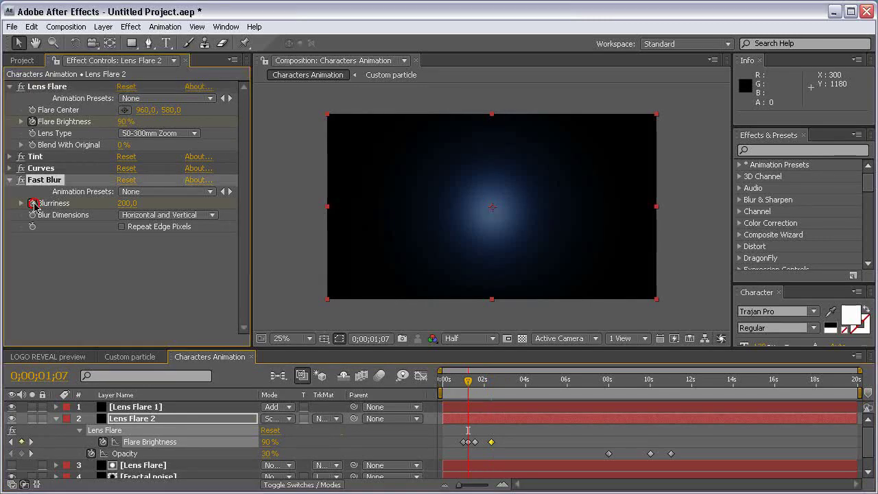
left_click(126, 204)
type("10")
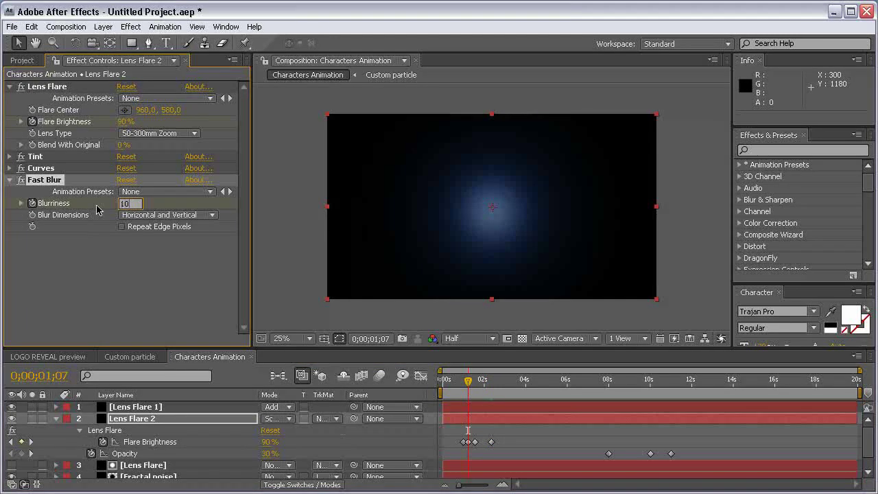
type("0")
key("Return")
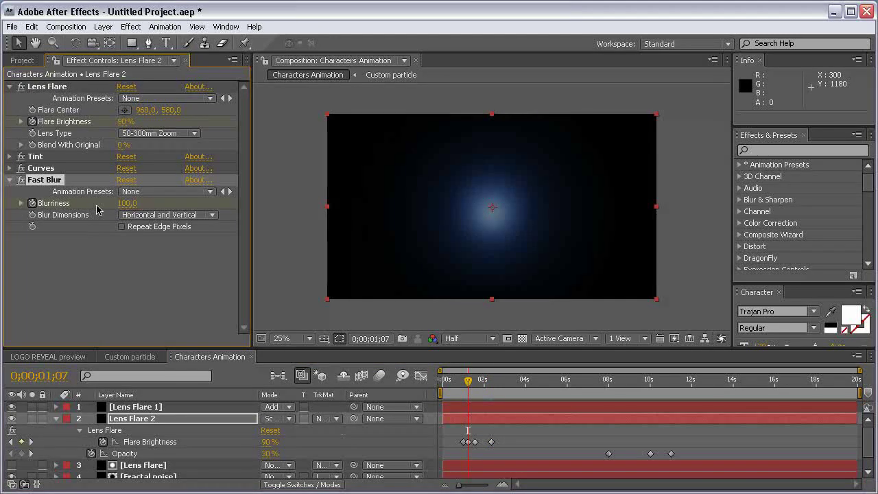
- Set Blurriness to 550 at 2 s 10 f, then show Lens Flare 2's keyframes at 4 s
left_click(491, 379)
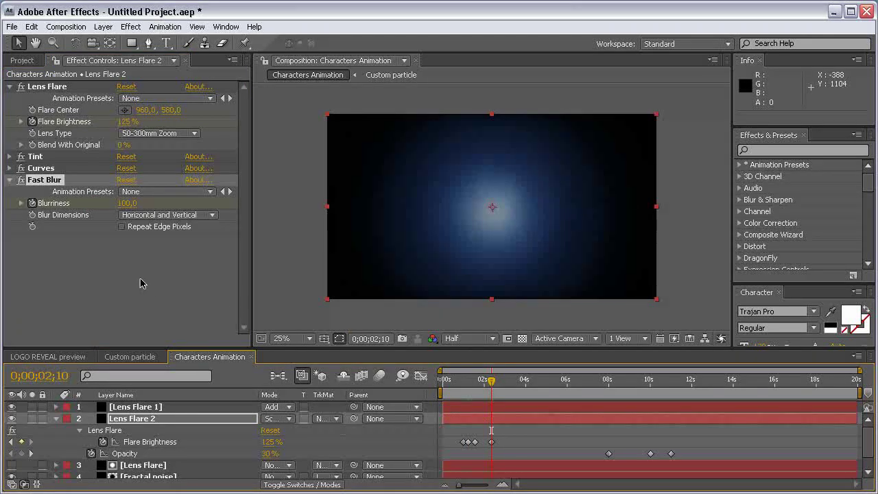
left_click(125, 204)
type("555")
key("Return")
left_click(137, 205)
type("550")
key("Return")
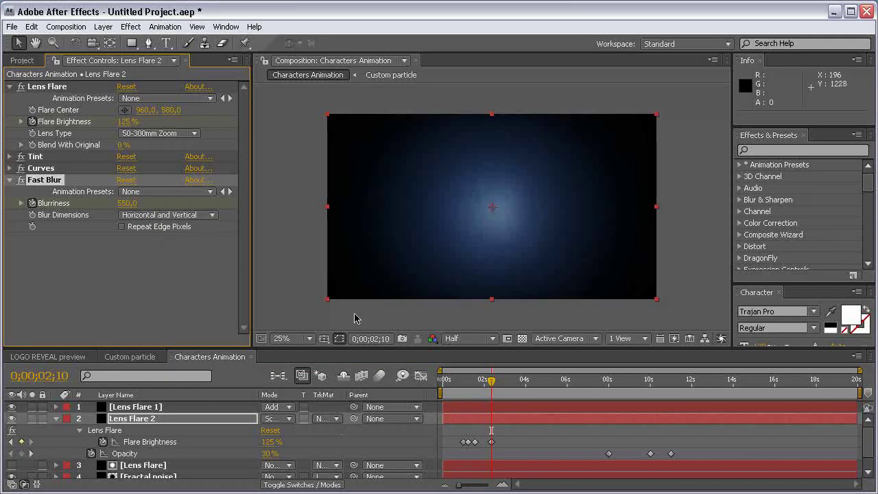
left_click(526, 388)
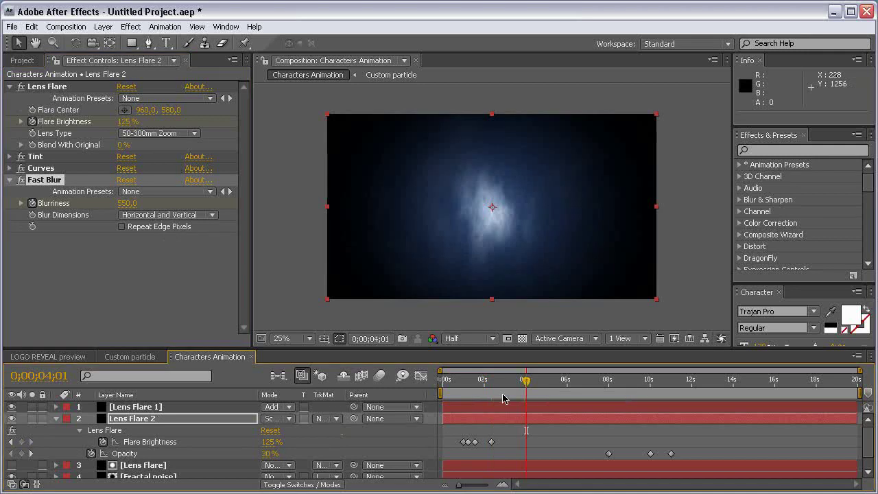
left_click(220, 421)
key("u")
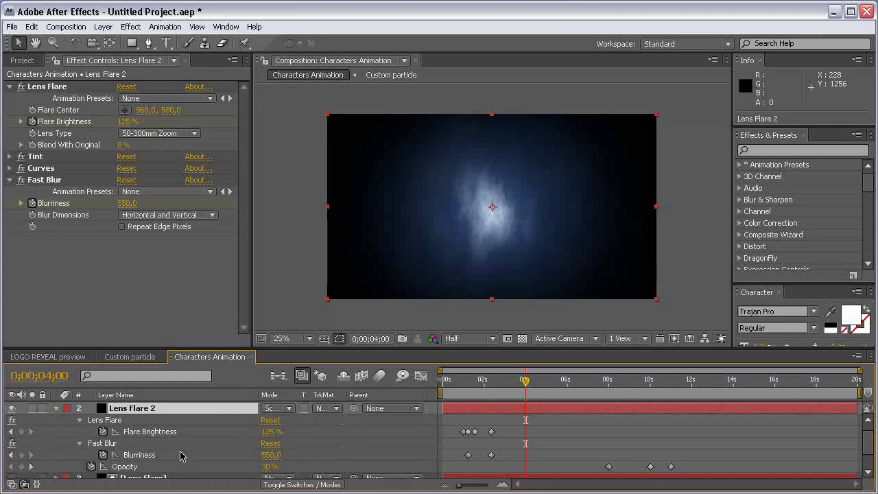
- Reset Lens Flare 2's opacity keyframes, setting 50% at 4 s and 45% at 6 s
double_click(92, 466)
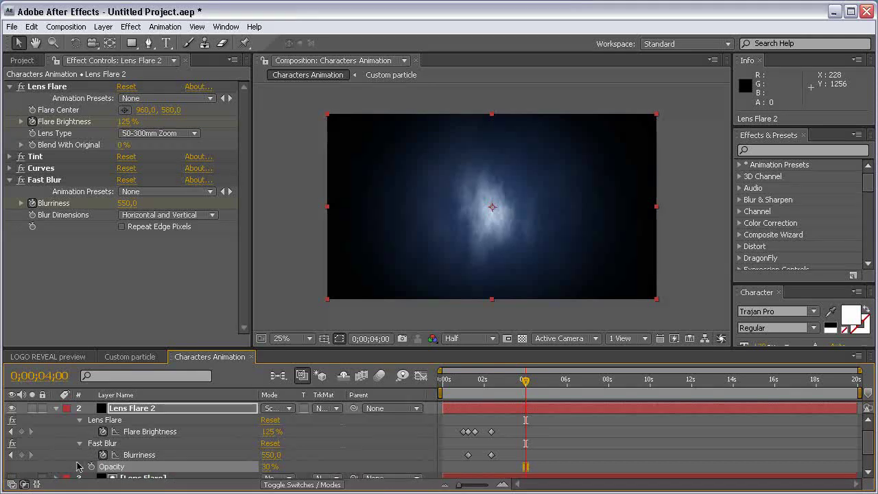
left_click(267, 466)
type("50")
key("Return")
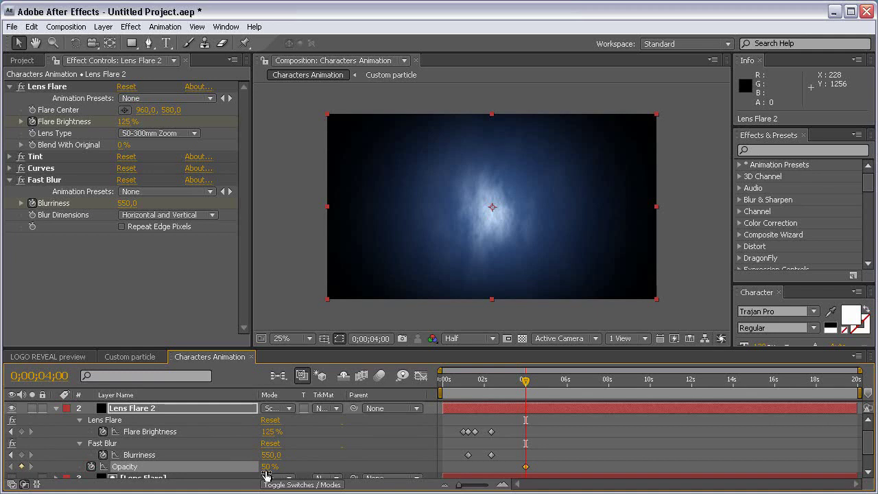
left_click(566, 383)
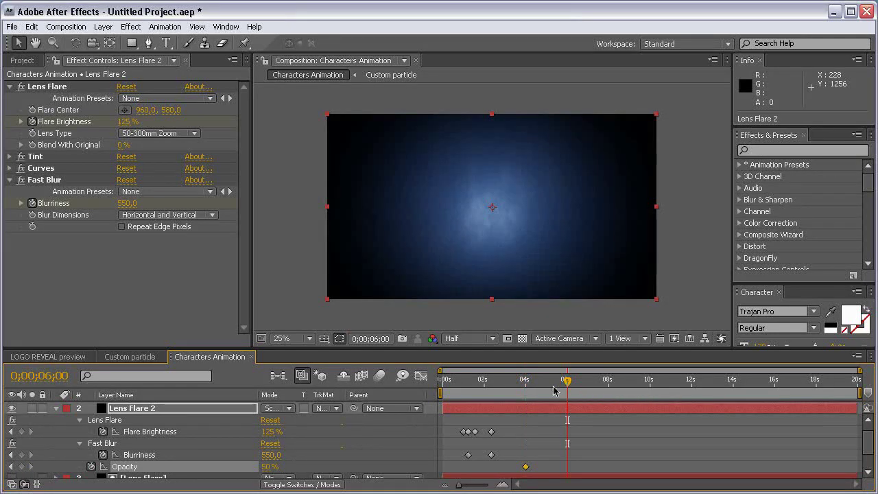
left_click(267, 467)
type("45")
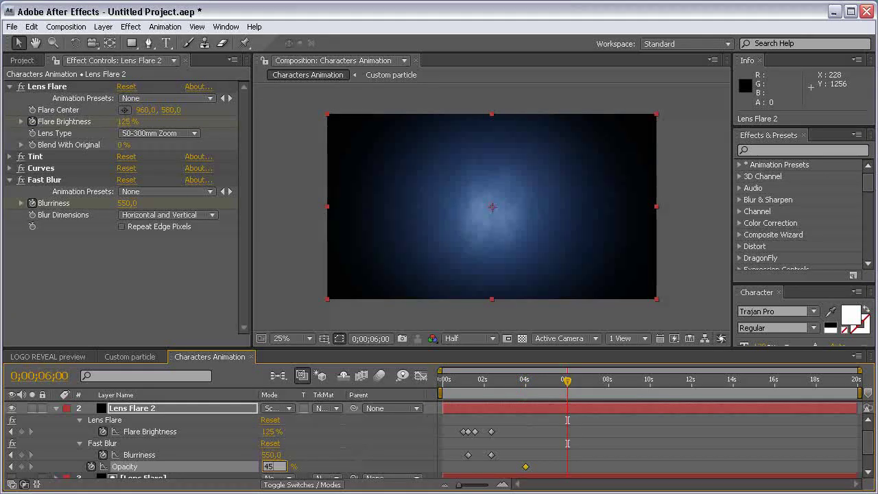
left_click(355, 463)
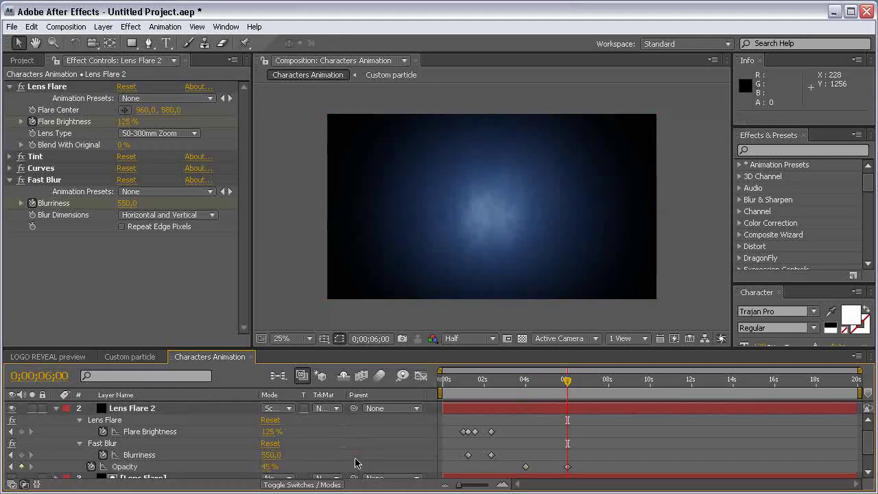
- Add opacity keyframes of 45% at 8 s and 70% at 10 s
left_click(606, 385)
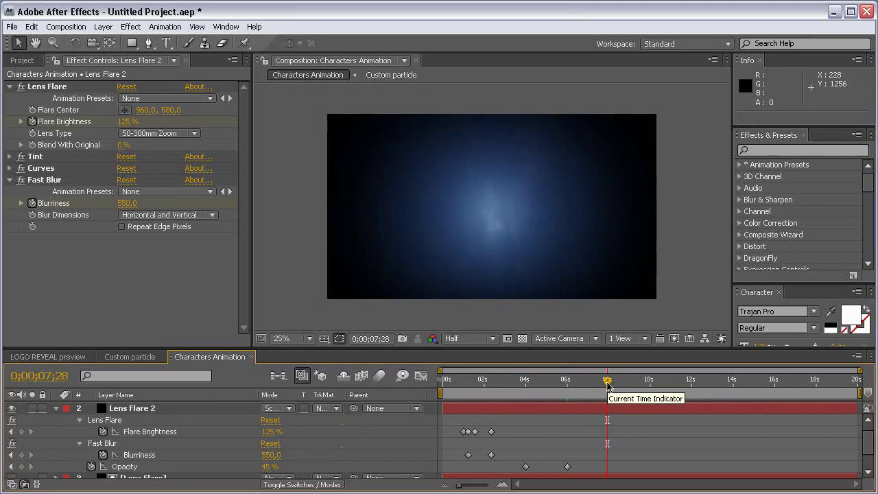
left_click_drag(607, 388, 608, 388)
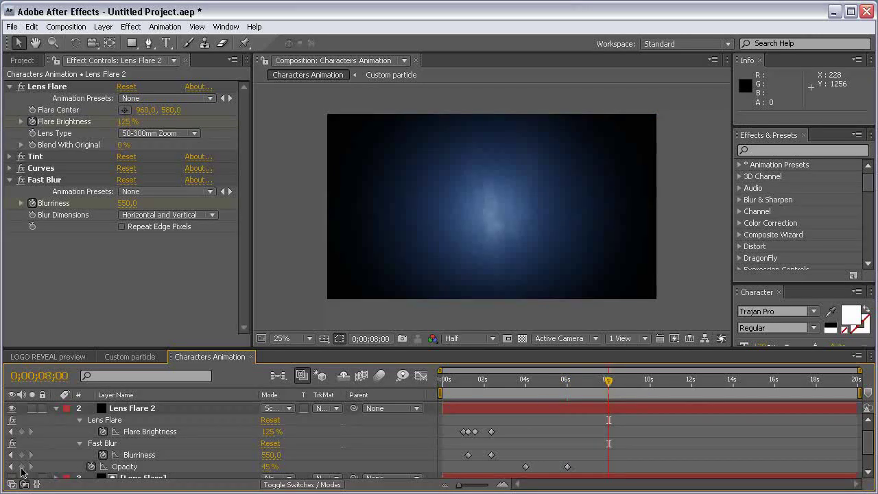
left_click(21, 466)
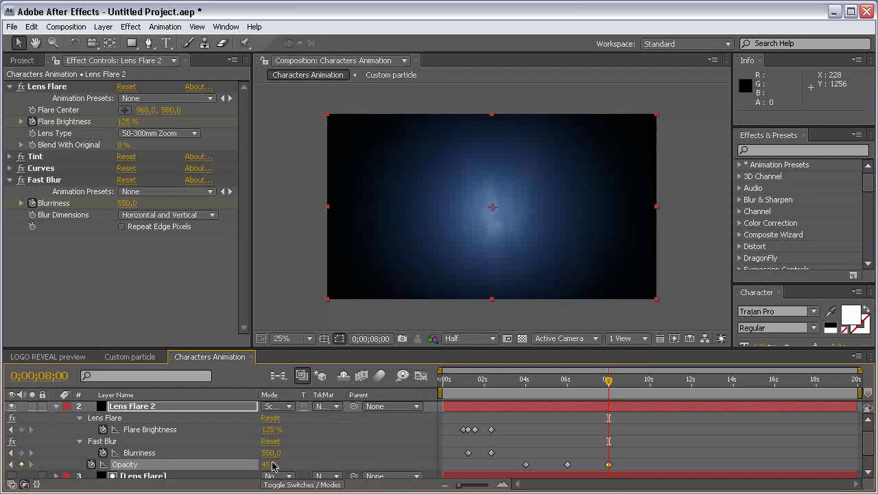
left_click(650, 386)
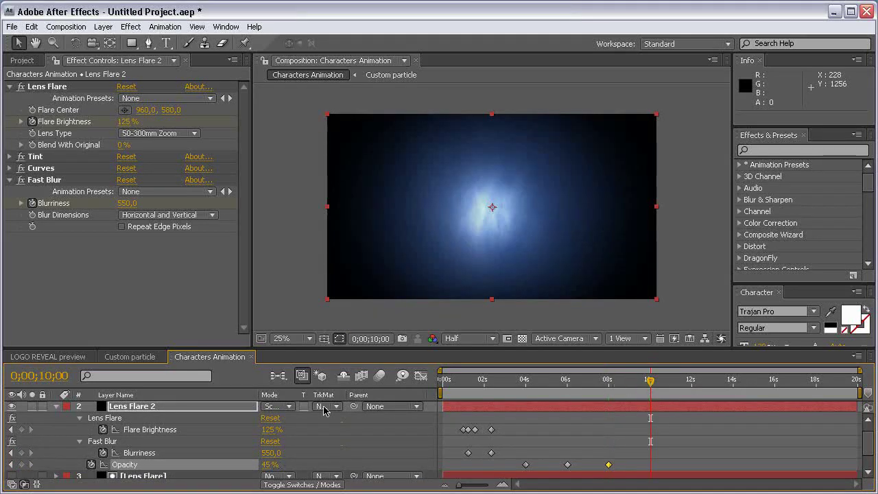
left_click(268, 464)
type("70")
key("Return")
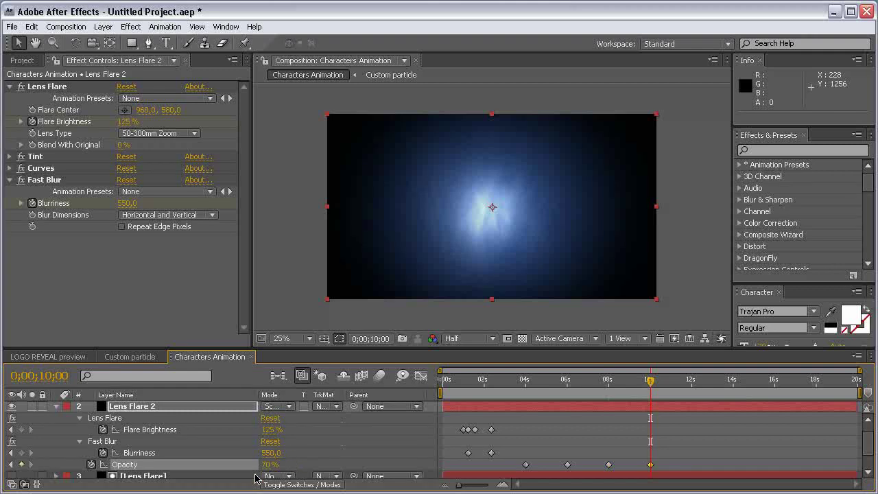
- Set opacity to 0% at 11 s, then collapse and deselect Lens Flare 2
left_click(670, 383)
key("Page_Down")
left_click(271, 465)
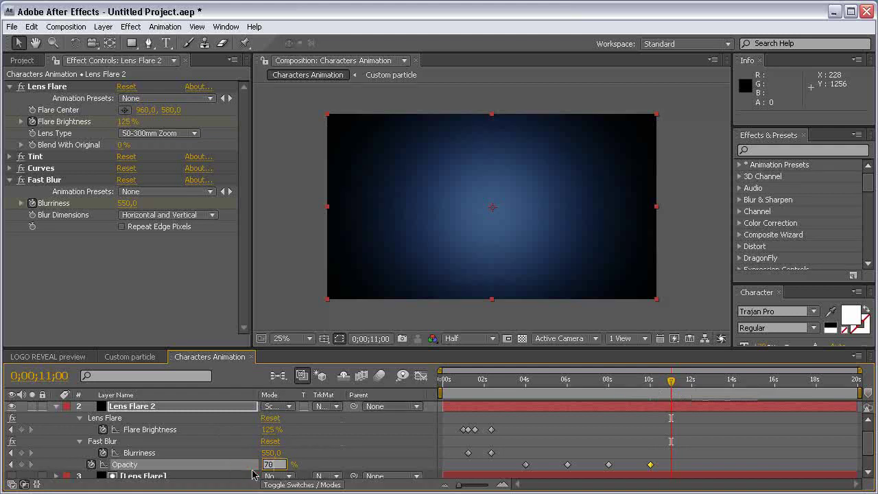
key("Return")
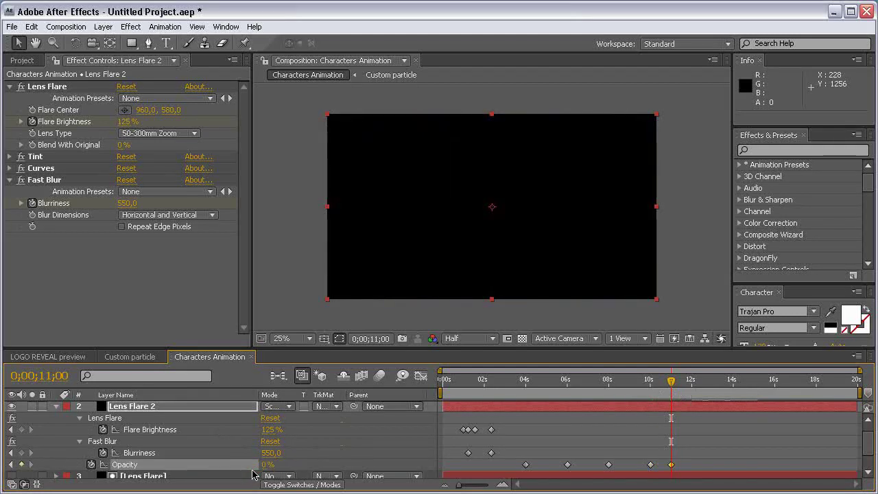
left_click(56, 409)
left_click(199, 464)
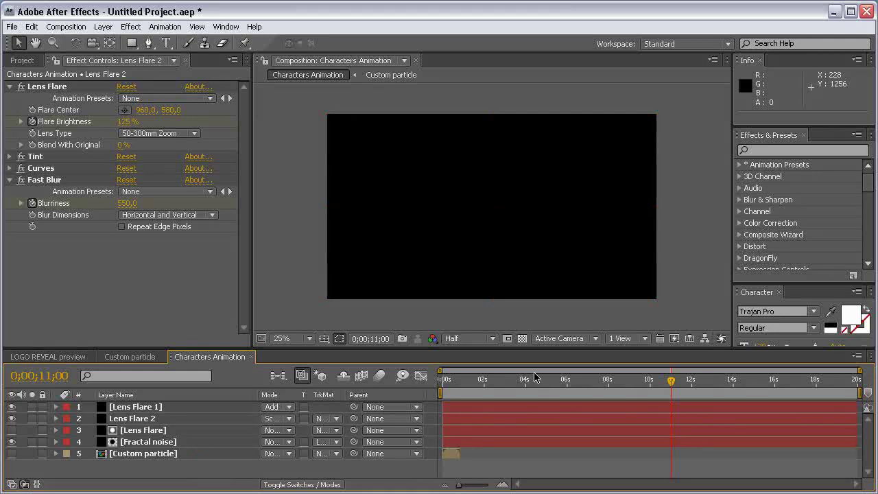
left_click_drag(509, 381, 462, 382)
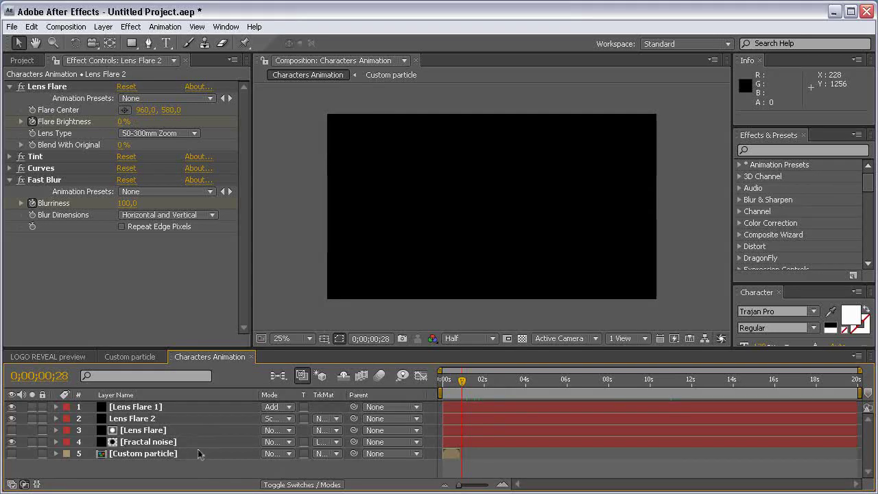
left_click_drag(462, 382, 609, 381)
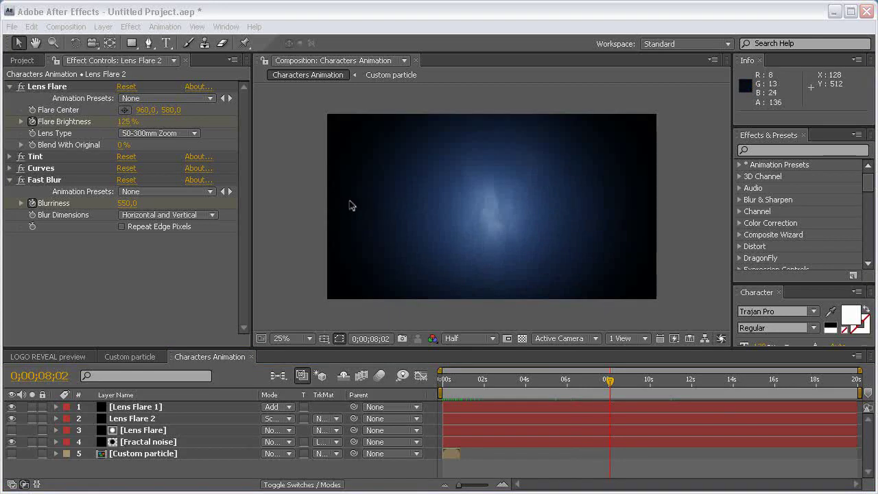
left_click(103, 26)
key("Escape")
left_click(103, 27)
- Create a new solid layer named BIG Particles
mouse_move(108, 40)
left_click(305, 53)
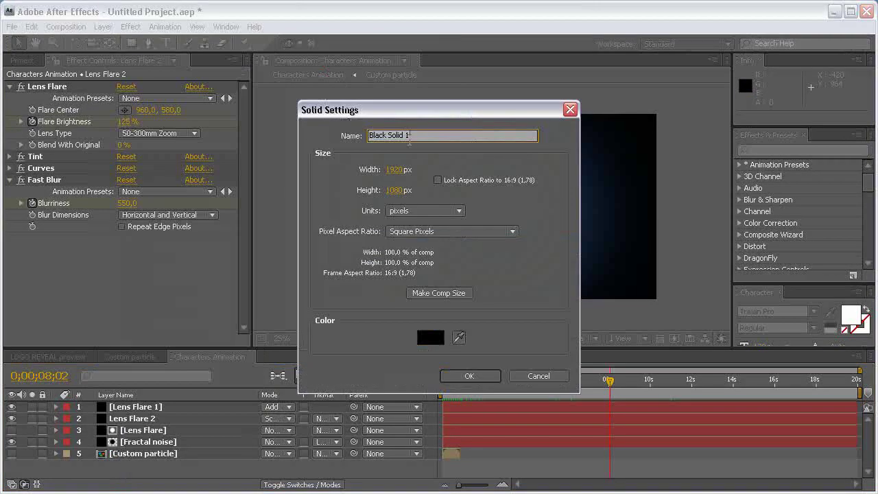
type("BIG Parti")
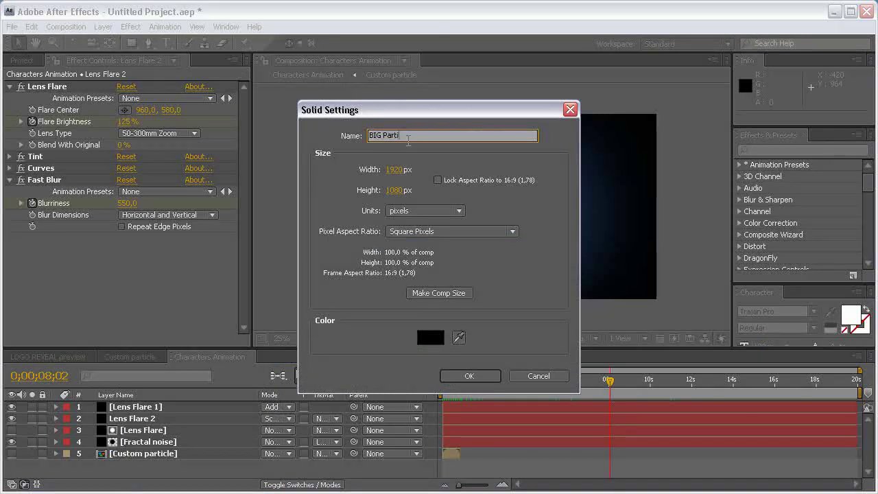
type("cles")
left_click(466, 376)
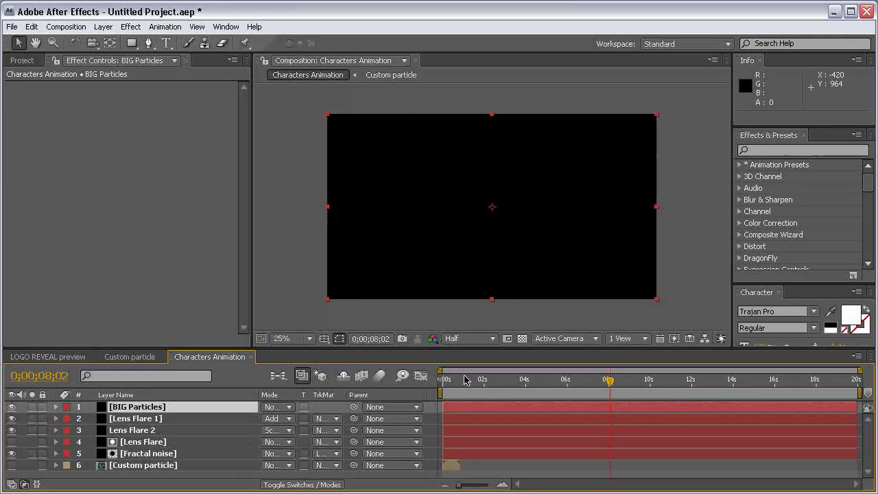
- Apply Trapcode Particular to BIG Particles, solo the layer, and move to about 4 seconds
left_click(130, 26)
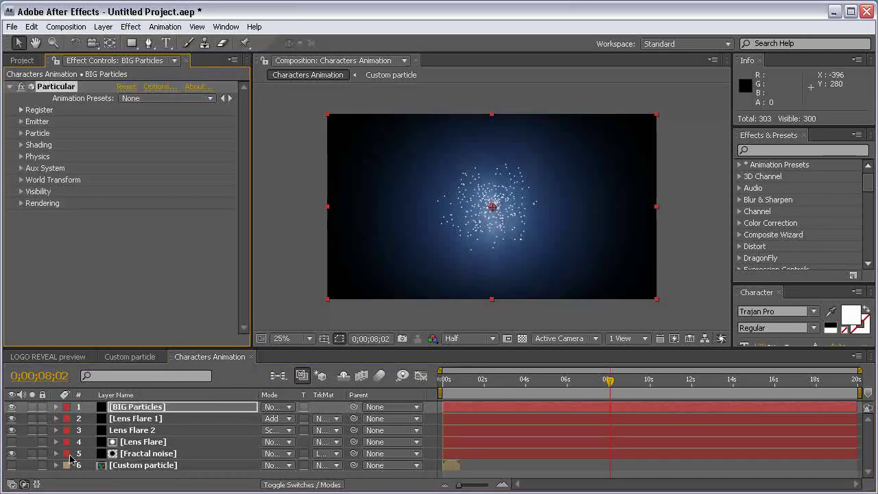
left_click(31, 407)
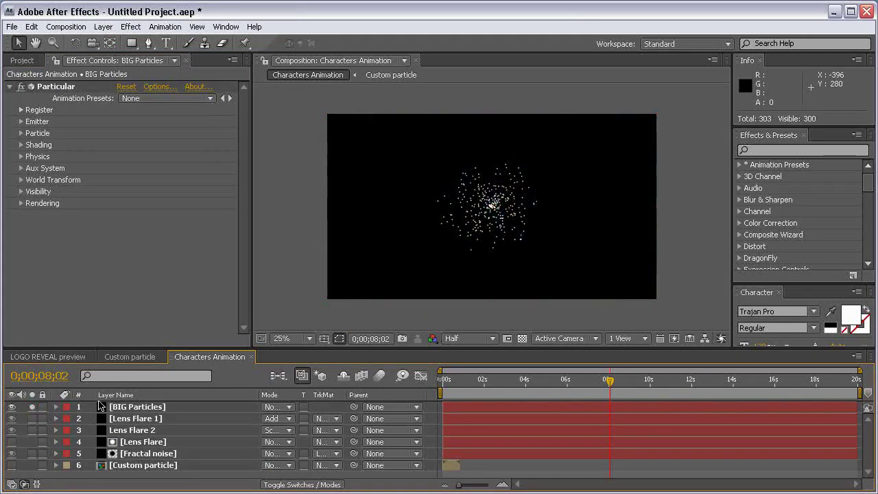
left_click(162, 407)
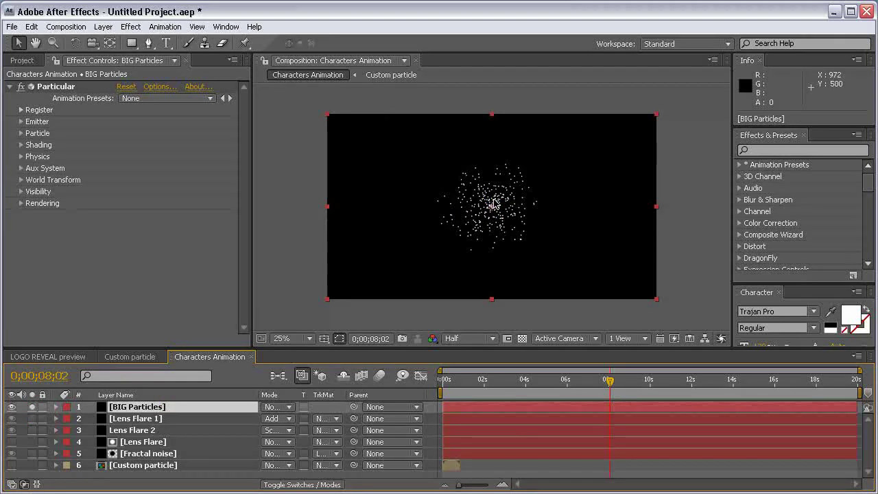
scroll(492, 204, "up", 2)
scroll(581, 208, "down", 2)
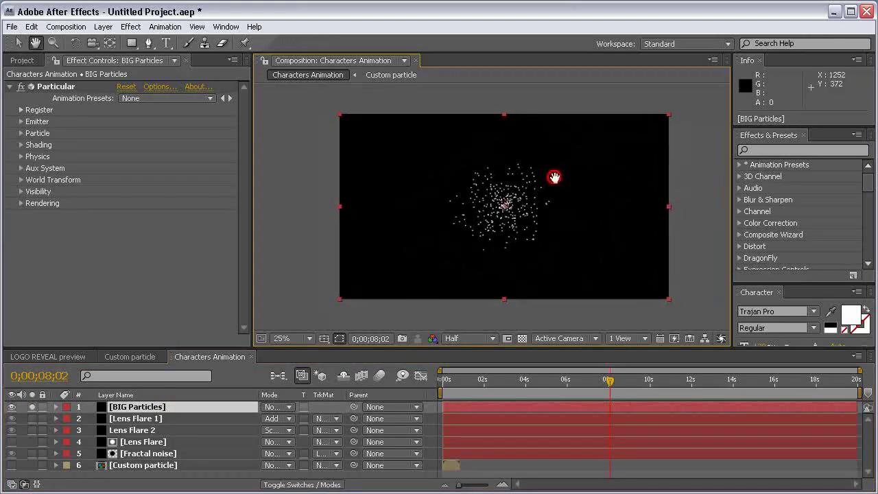
left_click_drag(463, 381, 525, 377)
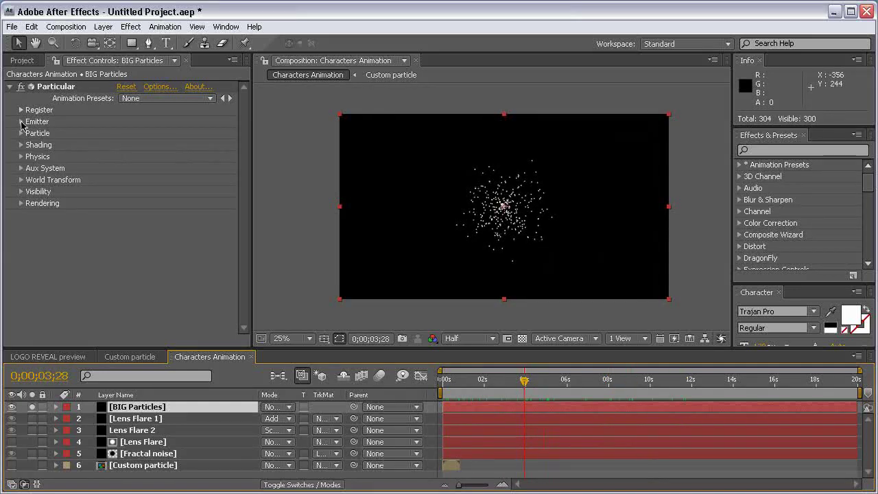
- Make the emitter Directional with Y Rotation 180° and preview the particle burst
left_click(22, 121)
scroll(245, 114, "up", 3)
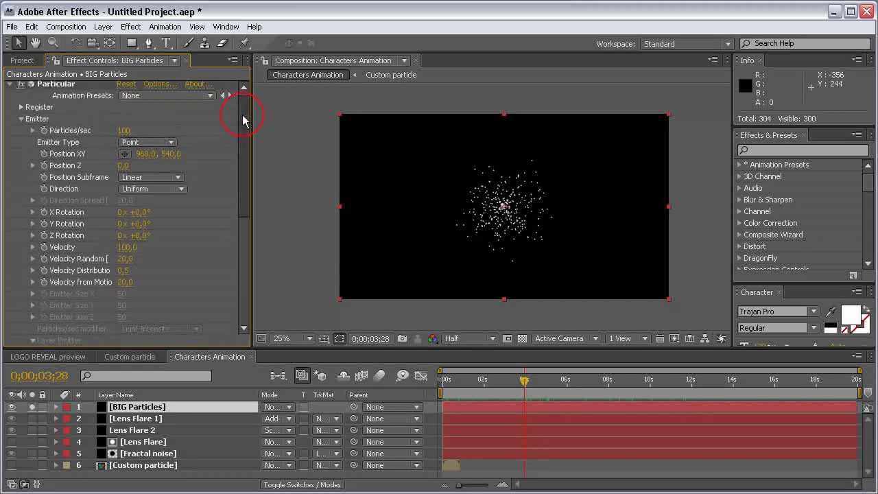
left_click_drag(245, 121, 245, 111)
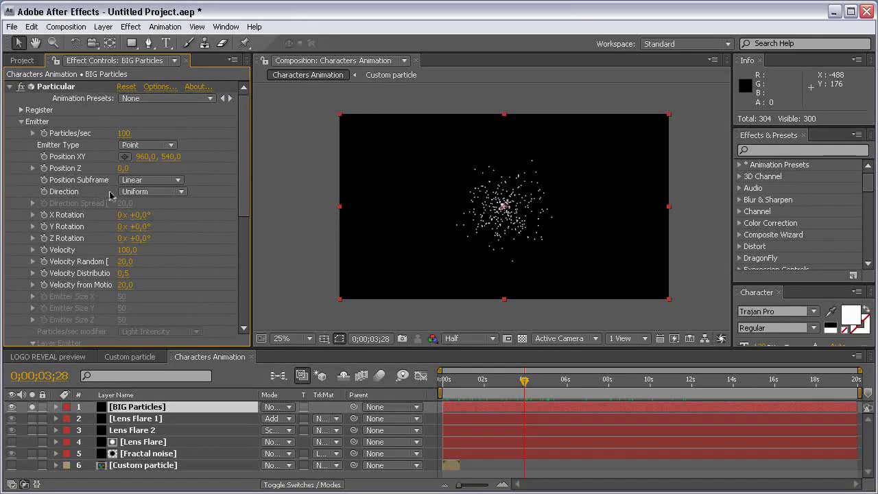
left_click(139, 192)
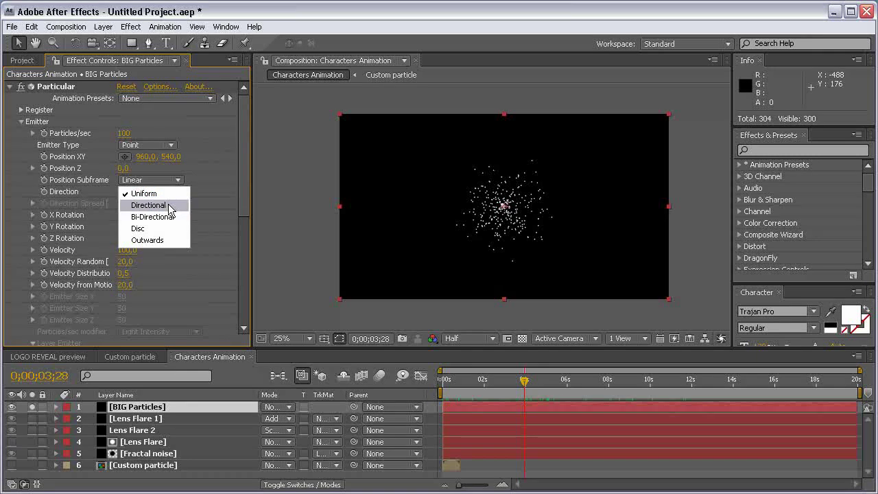
left_click(170, 208)
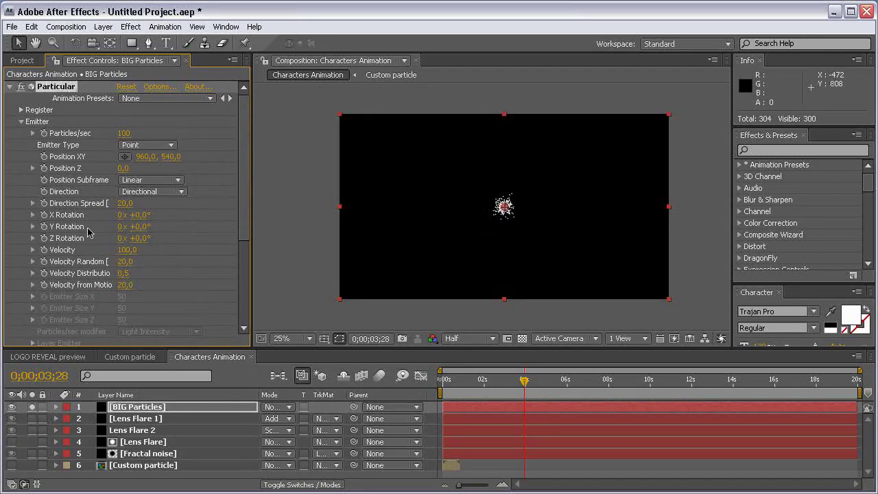
left_click(140, 226)
type("180")
key("Return")
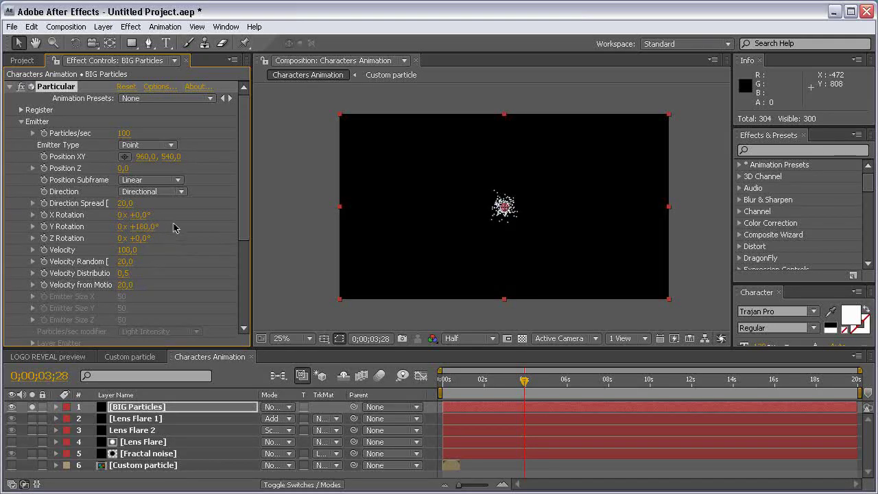
left_click_drag(525, 380, 607, 381)
left_click_drag(499, 383, 464, 381)
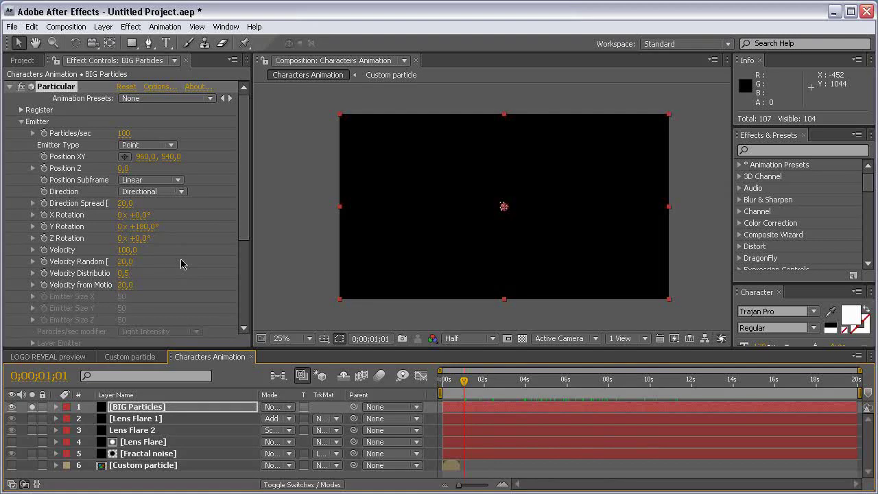
- Set the emitter Position Z to 5000 and check the result at 9 and 3 seconds
left_click(124, 170)
type("5000")
key("Return")
left_click_drag(466, 379, 640, 379)
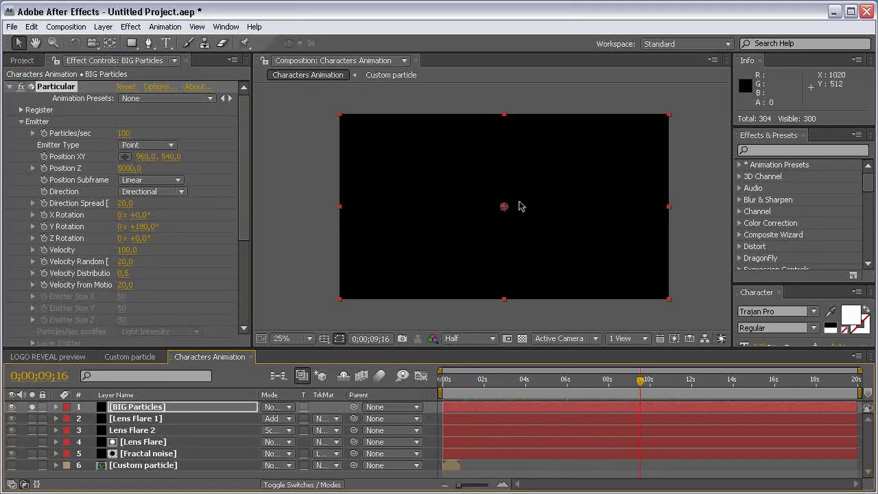
scroll(521, 205, "up", 4)
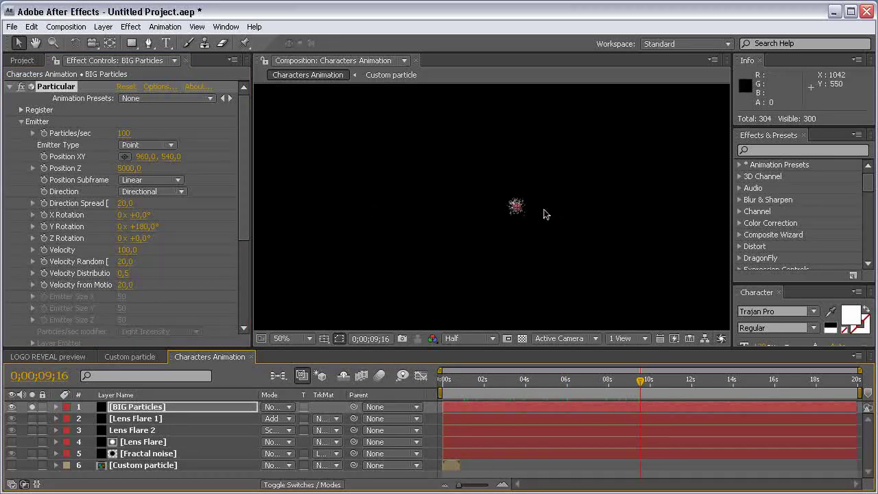
scroll(542, 207, "down", 4)
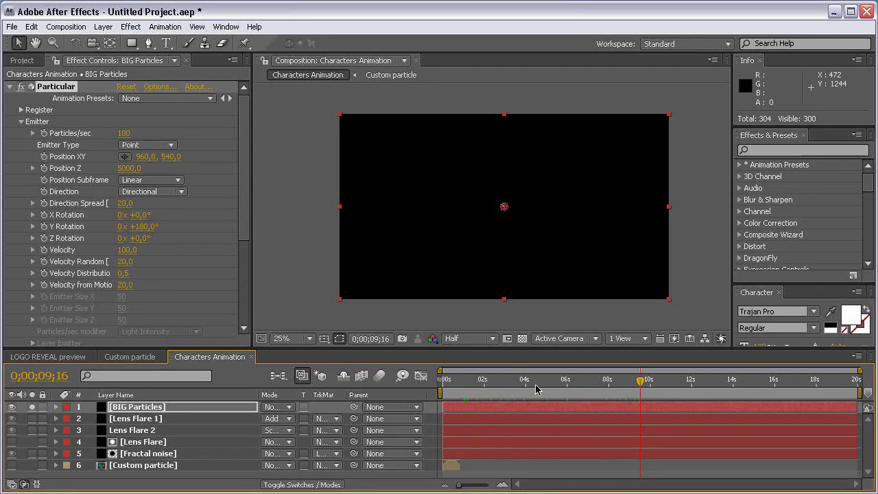
left_click(505, 381)
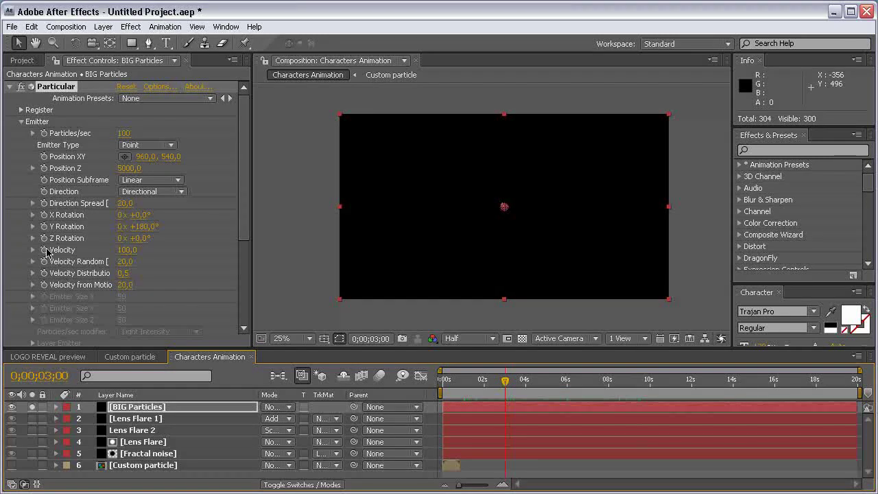
- Keyframe the emitter Velocity at 3500 at 3 seconds and reveal it in the timeline
left_click(43, 251)
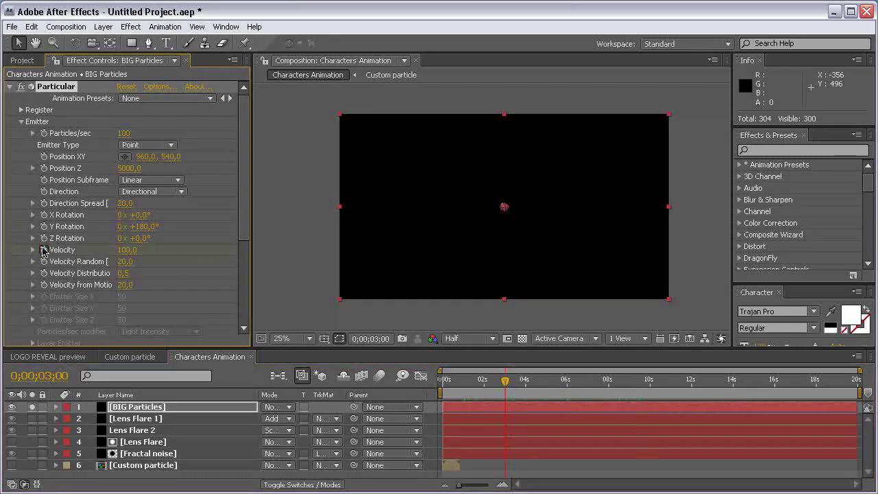
left_click(128, 250)
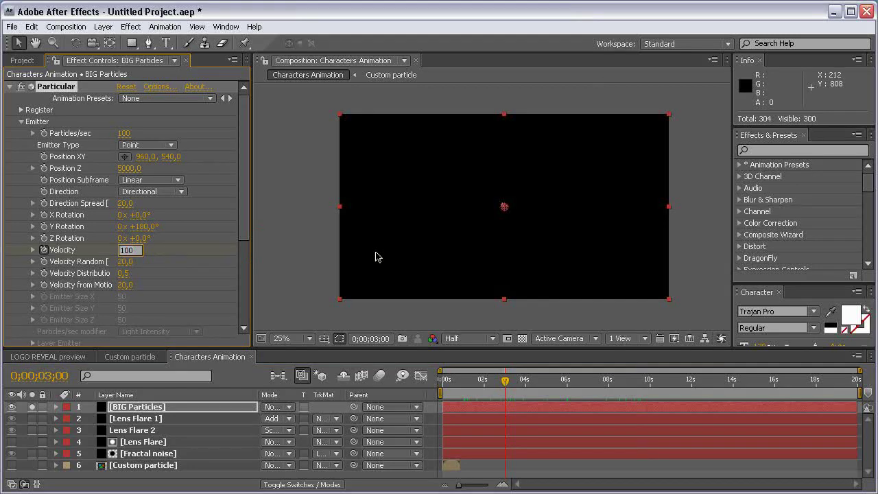
type("3500")
key("Return")
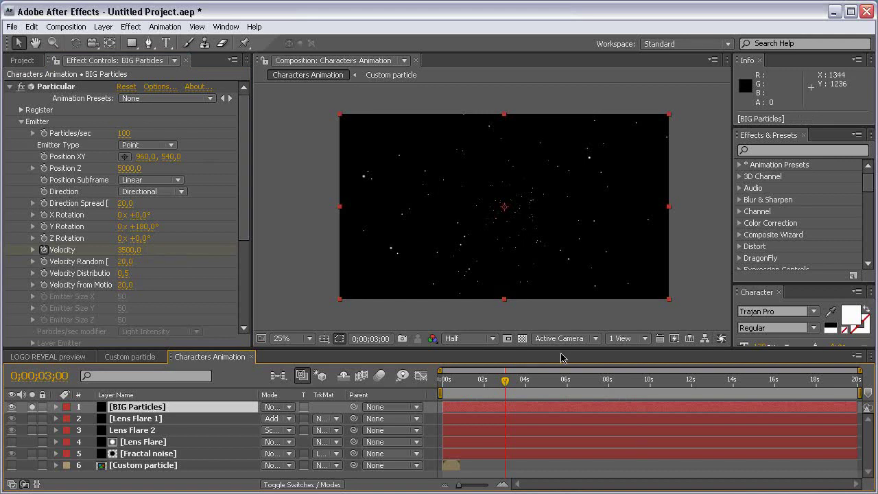
left_click_drag(508, 381, 488, 384)
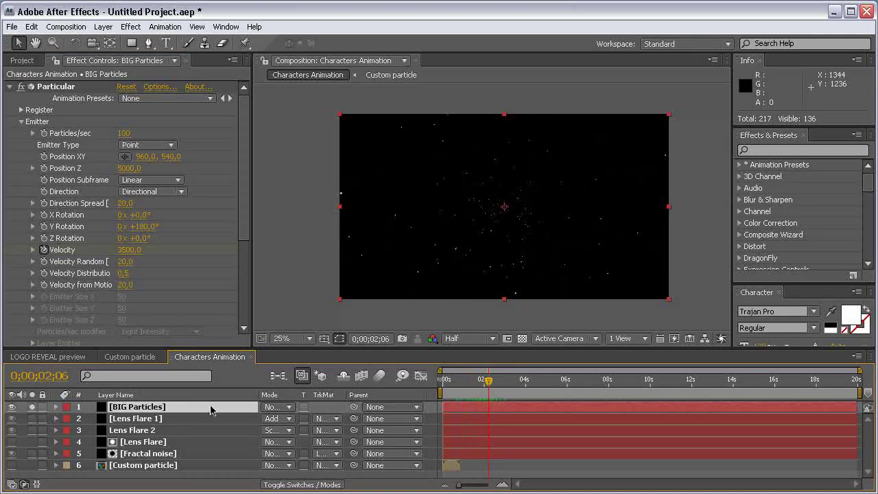
left_click(199, 407)
key("u")
left_click(503, 382)
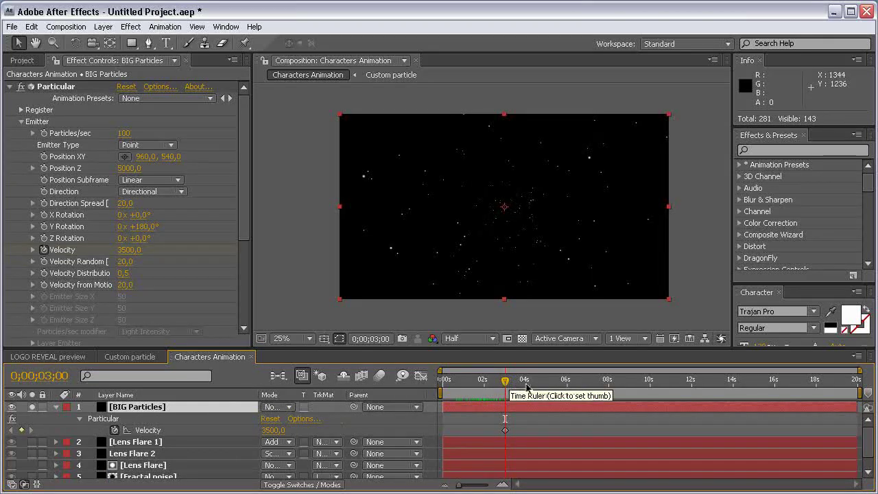
- Add a Velocity keyframe of 0 at exactly 4 seconds
left_click(527, 384)
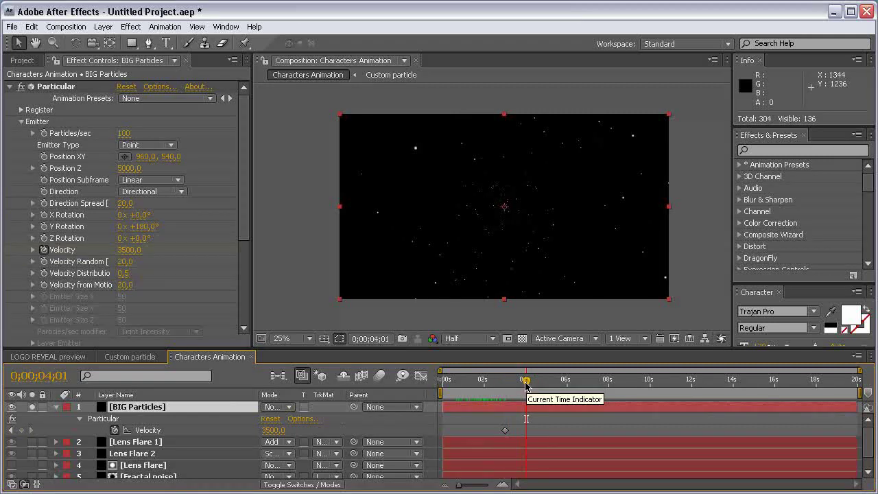
left_click(524, 384)
left_click(131, 250)
type("0")
key("Return")
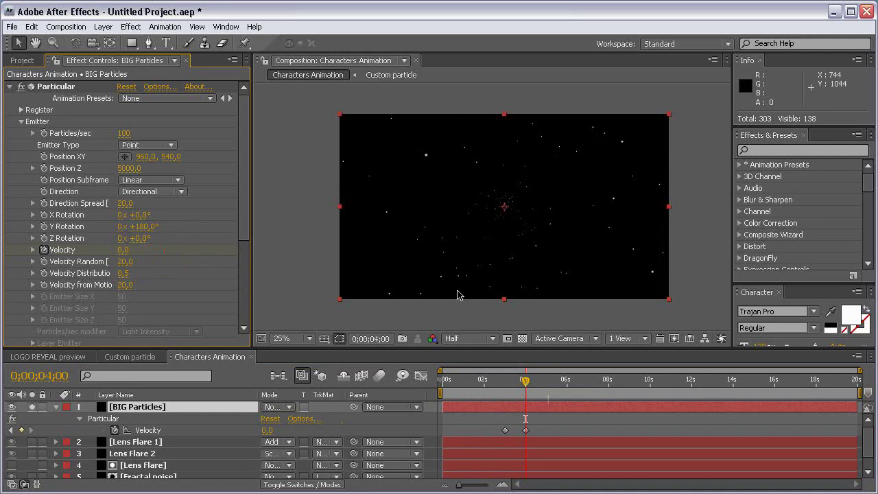
left_click(566, 384)
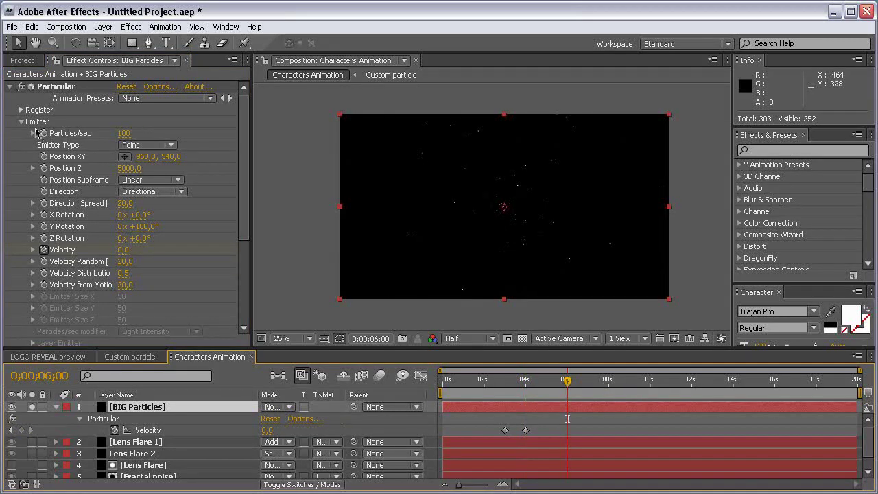
- Keyframe Particles/sec at 6 s and drop it to 0 a few frames later
left_click(44, 133)
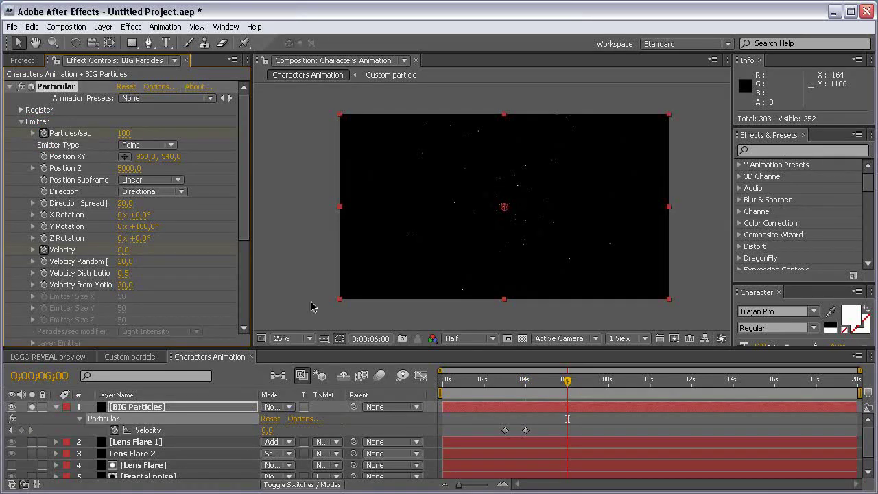
key("shift+Page_Down")
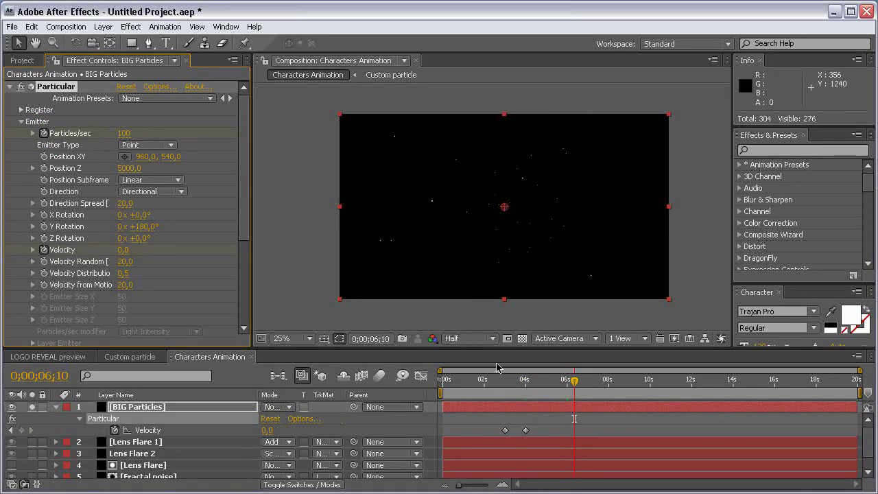
left_click(123, 133)
key("Return")
key("u")
mouse_move(574, 381)
left_mouse_down()
mouse_move(554, 379)
mouse_move(571, 377)
left_mouse_up()
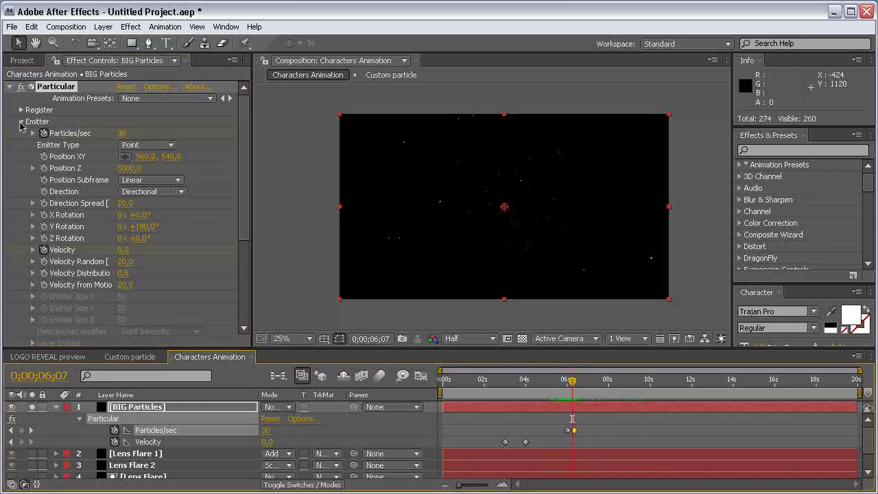
- Expand Particular's Particle settings group and bring up the particle type choices
left_click_drag(249, 160, 248, 259)
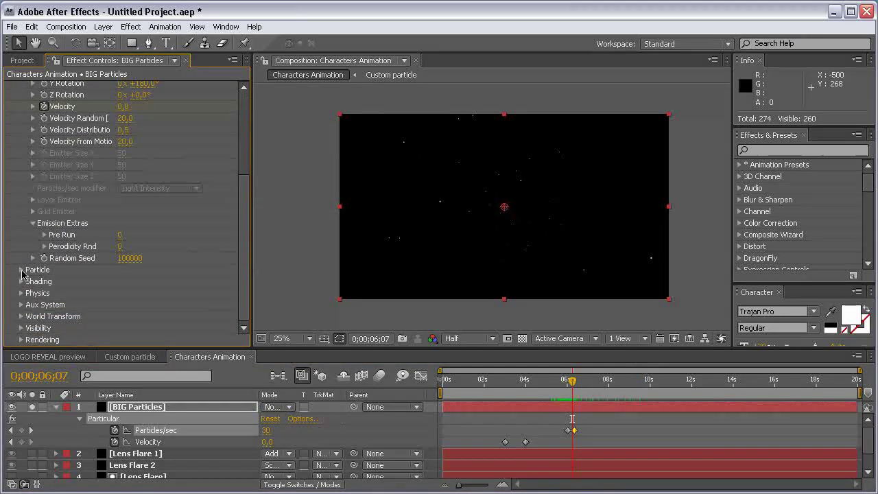
left_click(22, 269)
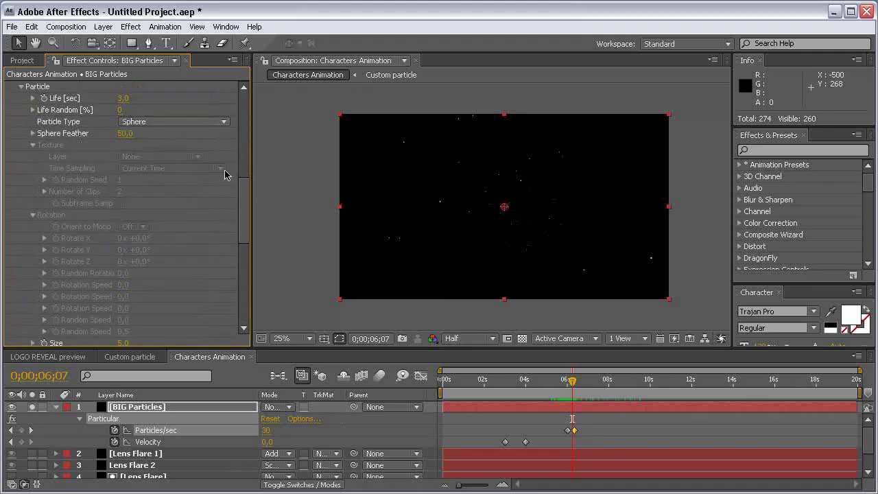
scroll(247, 175, "up", 3)
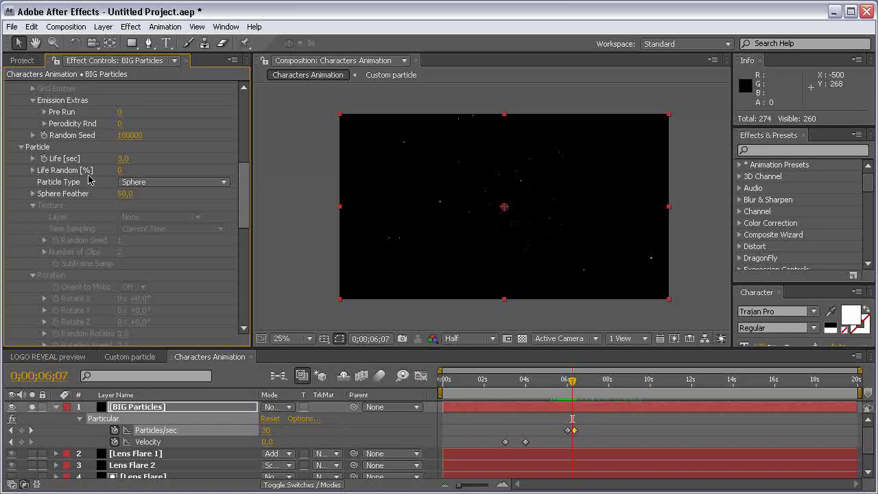
left_click(131, 184)
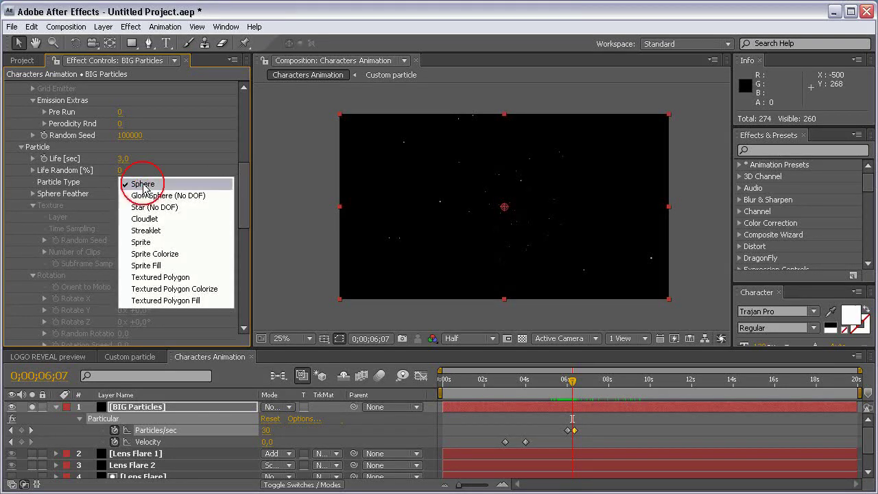
- Make the particles Sprites textured by 6. Custom particle with Random - Still Frame sampling
left_click(214, 284)
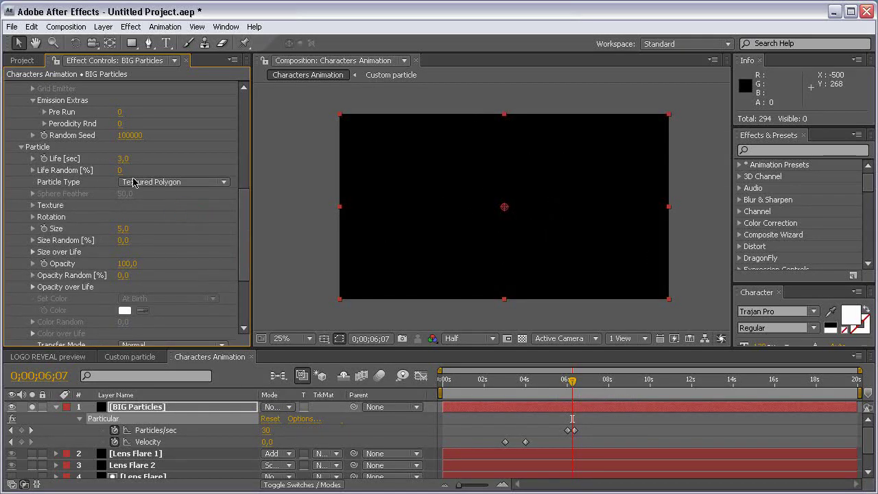
left_click(159, 182)
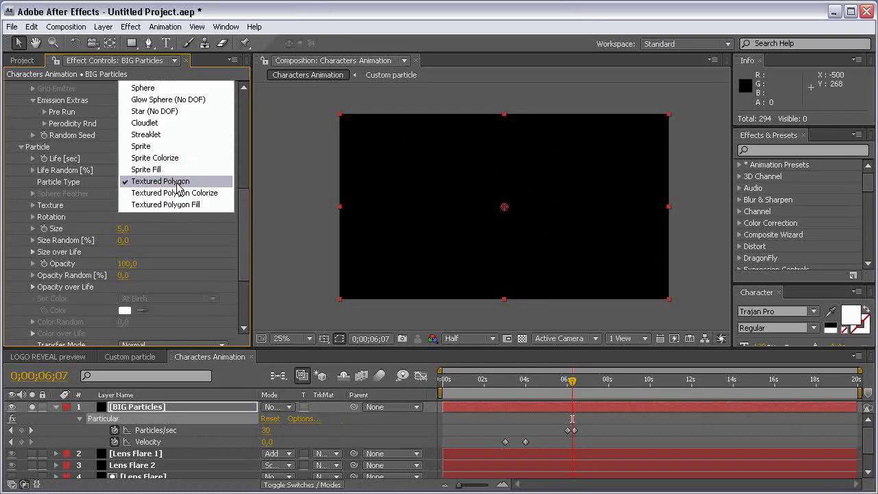
left_click(176, 146)
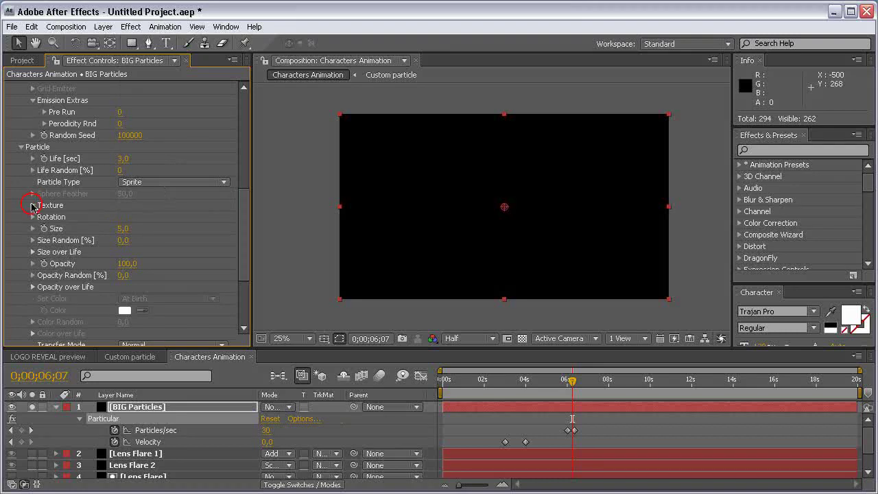
left_click(33, 205)
left_click(144, 218)
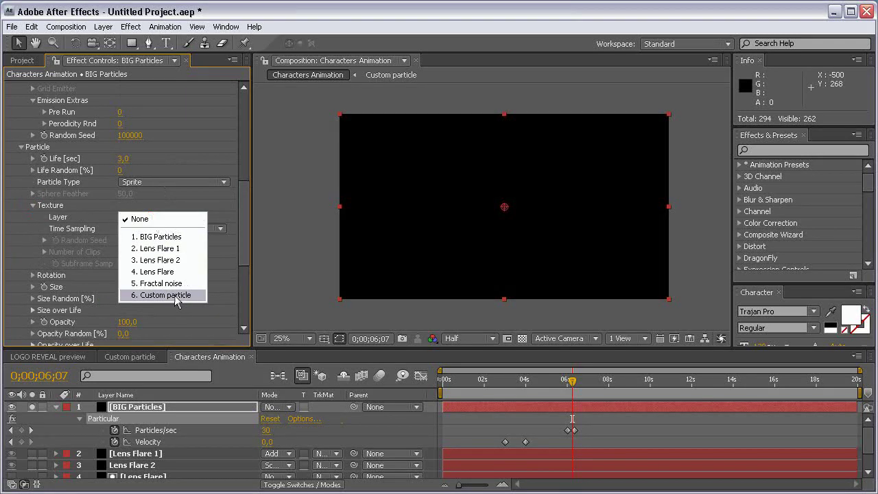
left_click(175, 296)
left_click(159, 230)
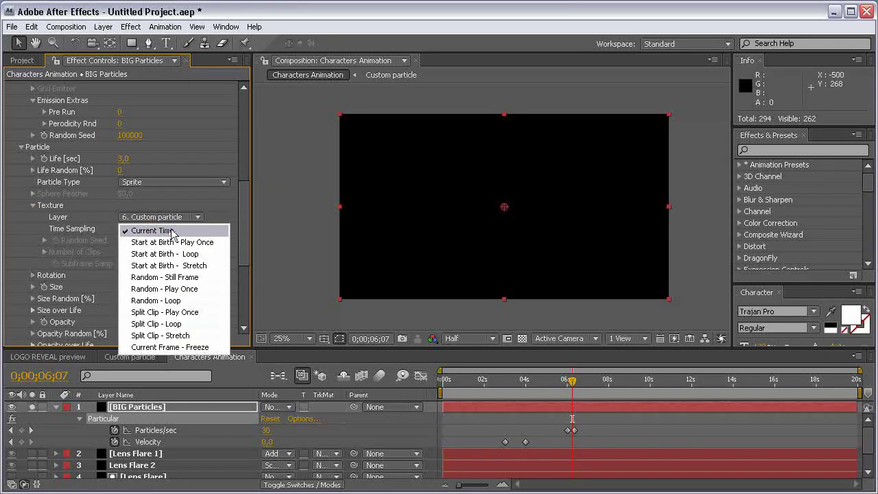
left_click(204, 277)
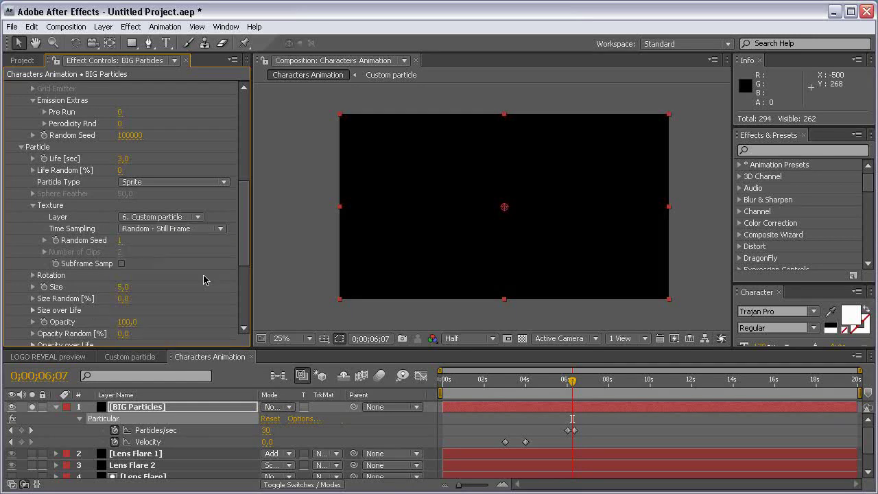
- Enlarge the particle Size to 61 and preview the letters around 4 seconds
left_click(519, 381)
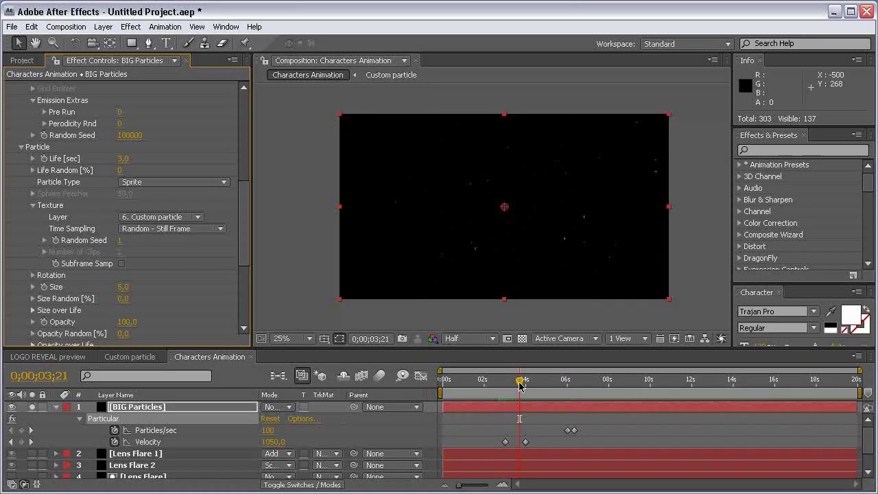
left_click_drag(125, 286, 180, 285)
left_click_drag(497, 384, 526, 382)
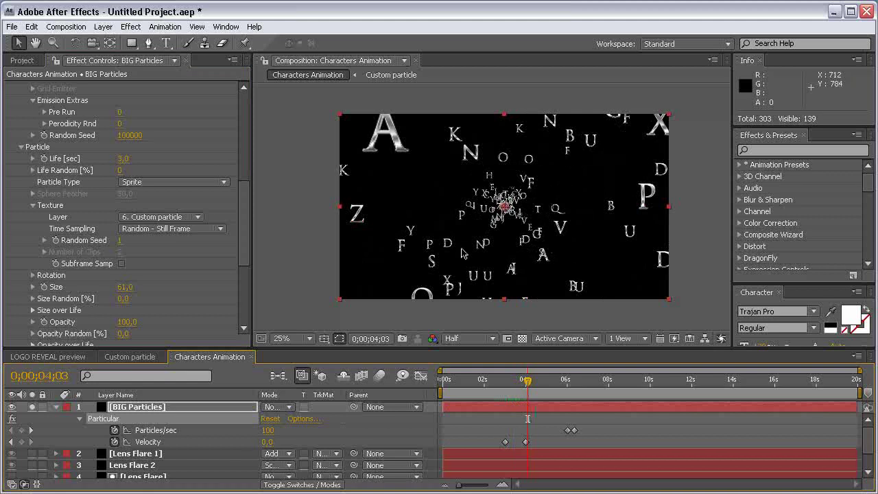
- Make the particles Textured Polygon letters and try a 40° Y and 35° X tilt
left_click(141, 183)
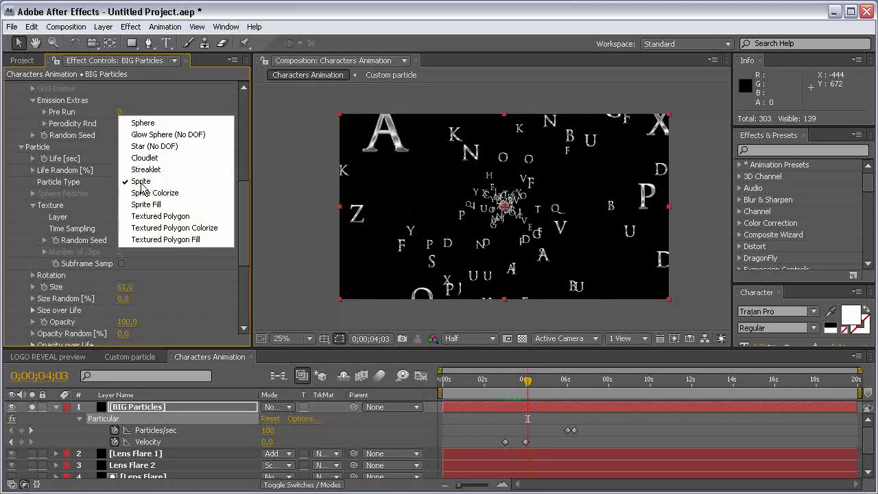
left_click(195, 216)
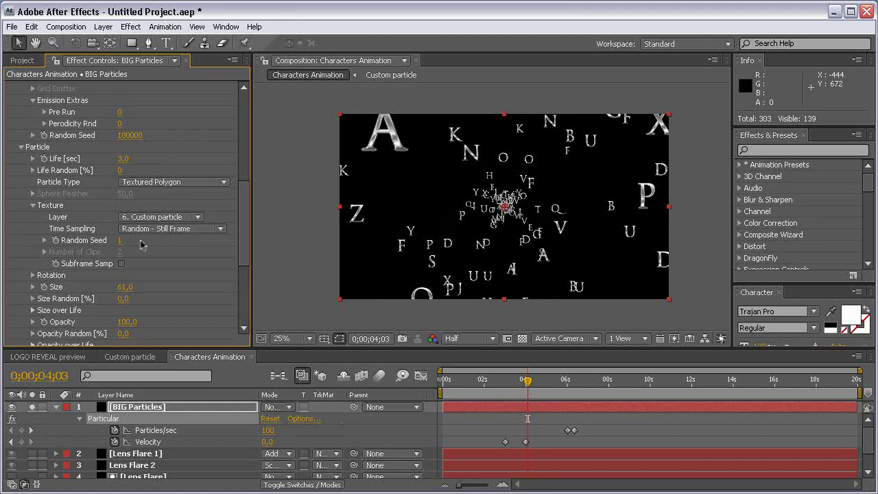
left_click(33, 275)
scroll(103, 268, "down", 2)
left_click(147, 255)
left_click_drag(147, 255, 176, 280)
left_click(506, 382)
left_click_drag(505, 381, 560, 375)
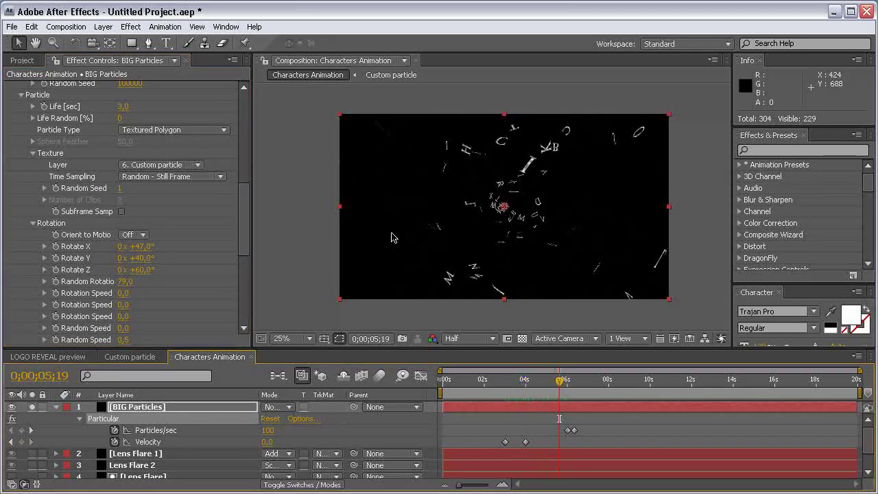
- Reset the letters' Rotate X, Y and Z values to 0
left_click(144, 246)
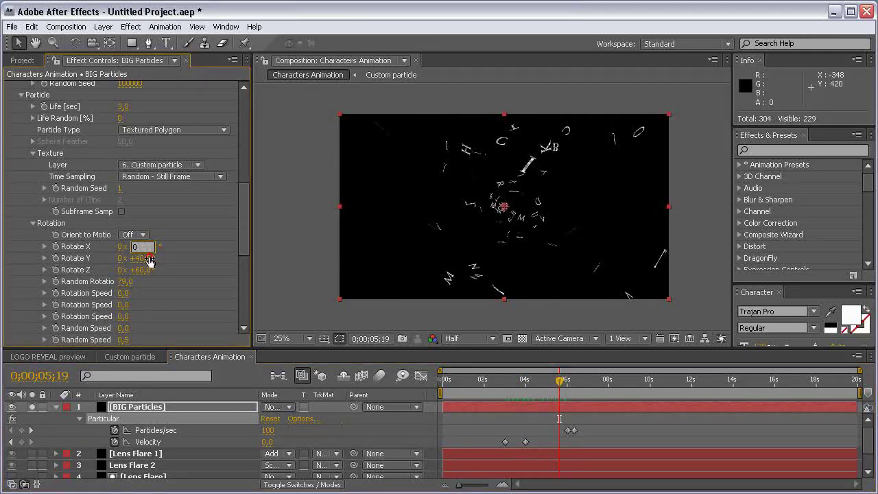
left_click(148, 258)
type("0")
left_click(144, 270)
type("0")
left_click(125, 281)
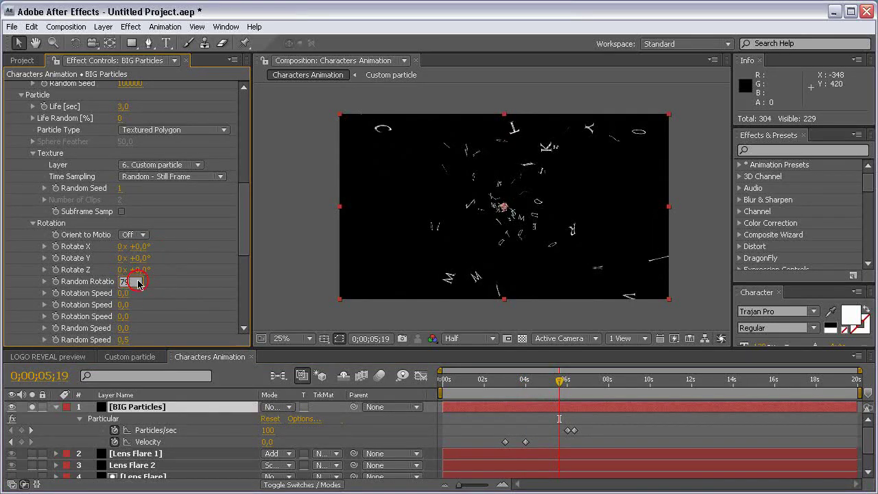
left_click(172, 249)
- Set particle Life to 15 seconds and keep Random - Still Frame time sampling
scroll(251, 194, "up", 3)
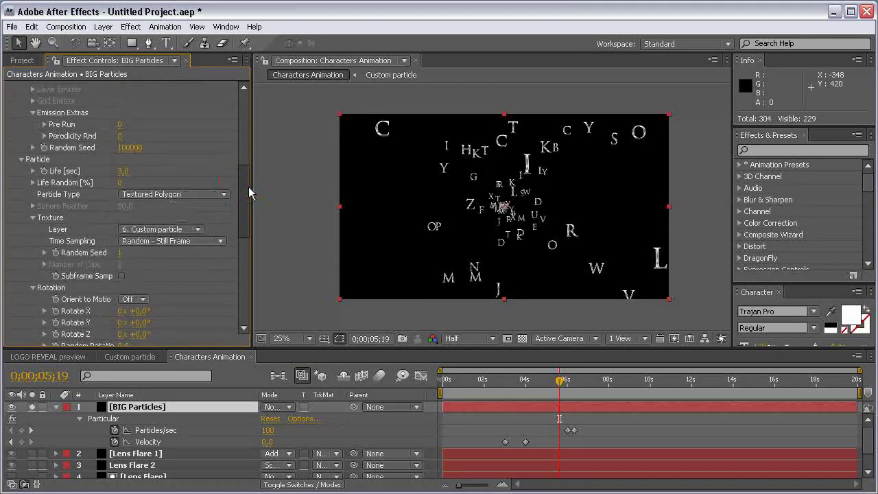
left_click(124, 170)
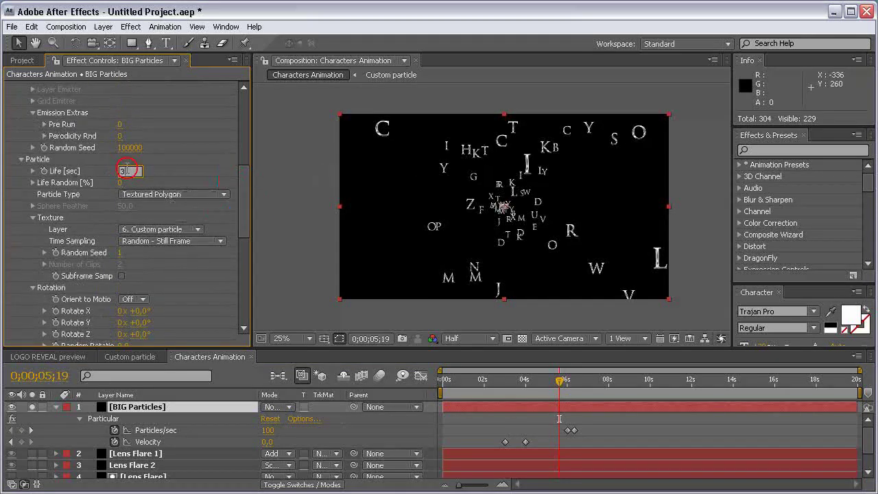
left_click(150, 162)
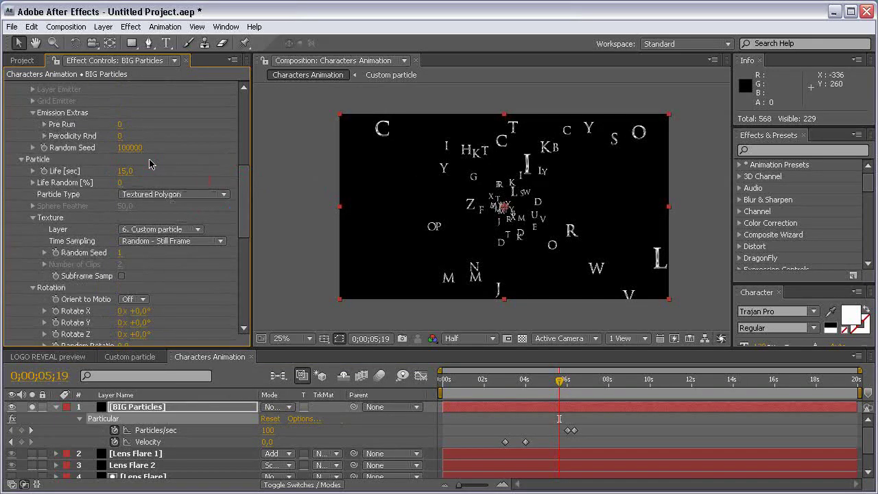
left_click(153, 248)
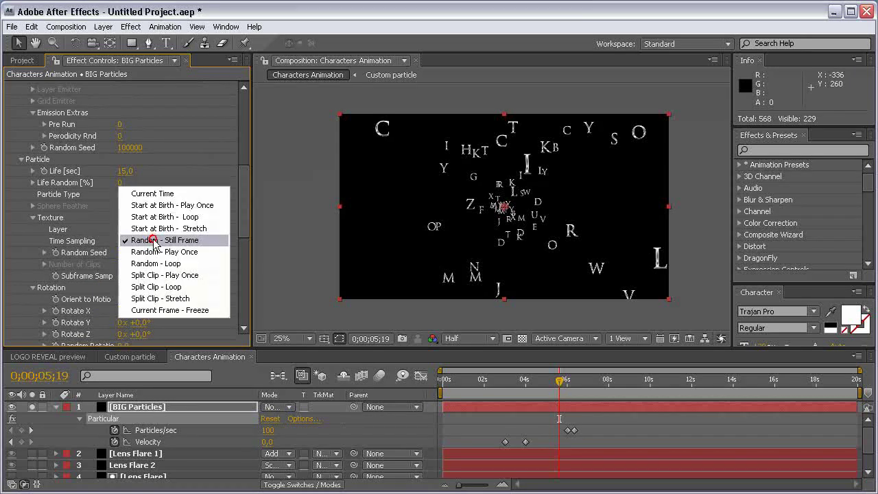
left_click(191, 247)
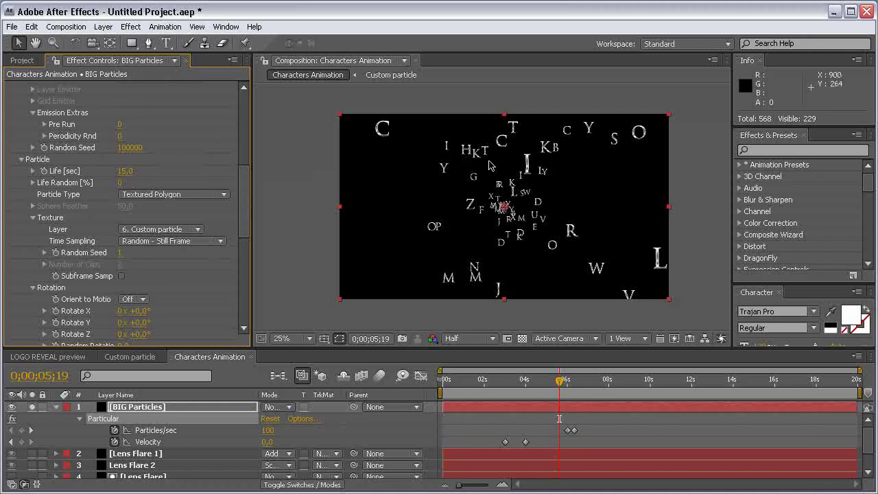
- Check the Custom particle comp, then view Characters Animation at 3;29 with Emitter collapsed
left_click(130, 356)
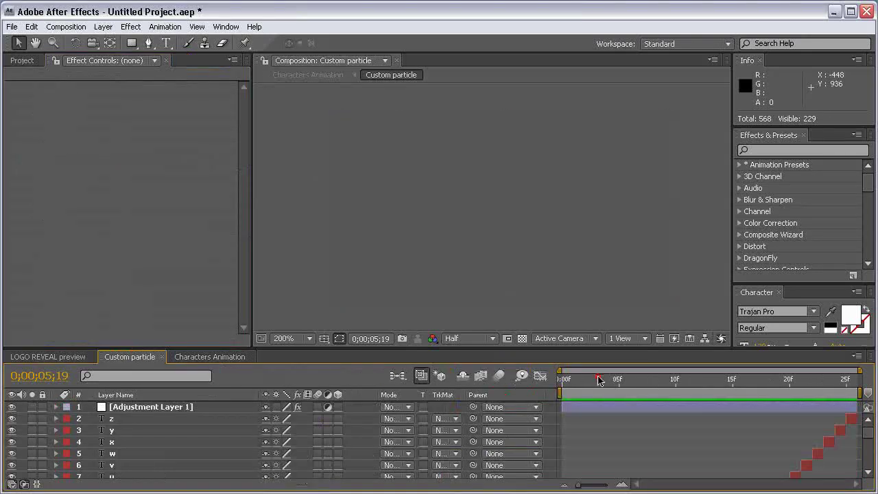
left_click_drag(598, 381, 618, 379)
left_click(218, 356)
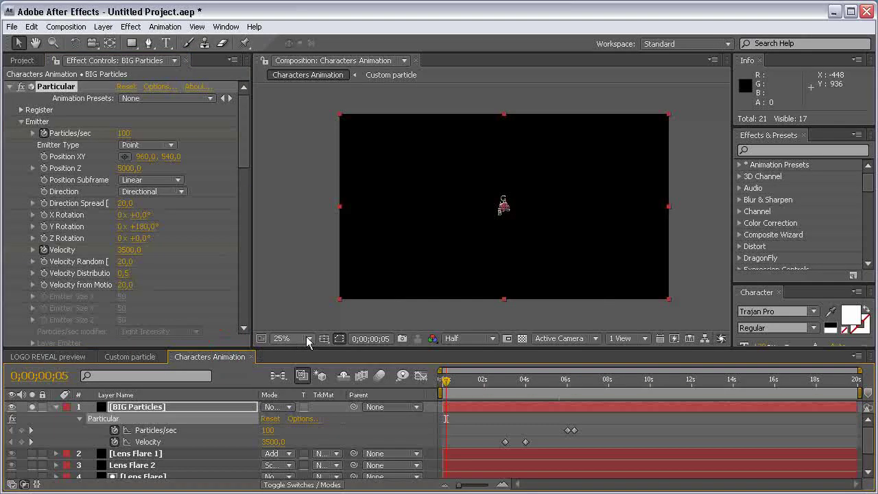
mouse_move(518, 381)
left_mouse_down()
mouse_move(507, 381)
mouse_move(524, 381)
left_mouse_up()
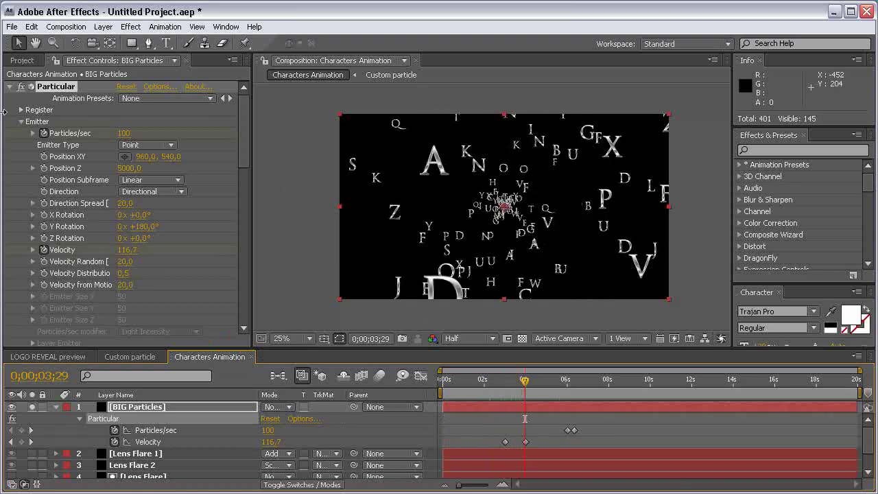
left_click(21, 121)
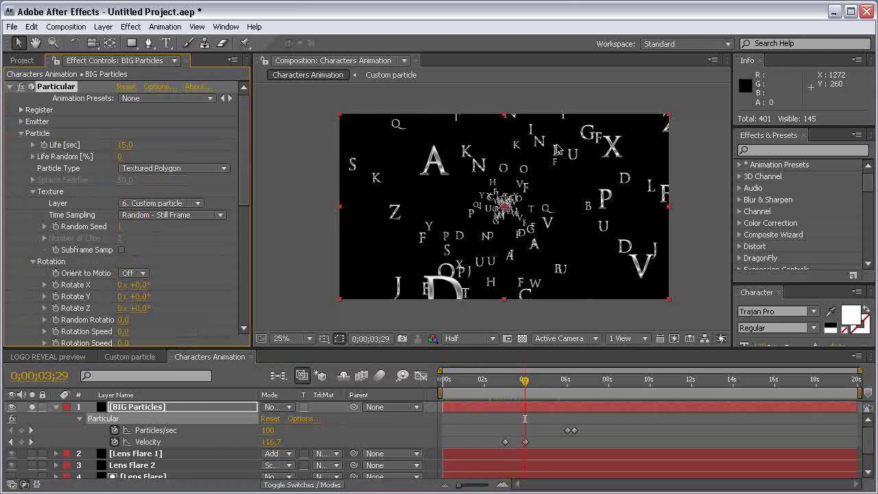
left_click_drag(245, 165, 244, 196)
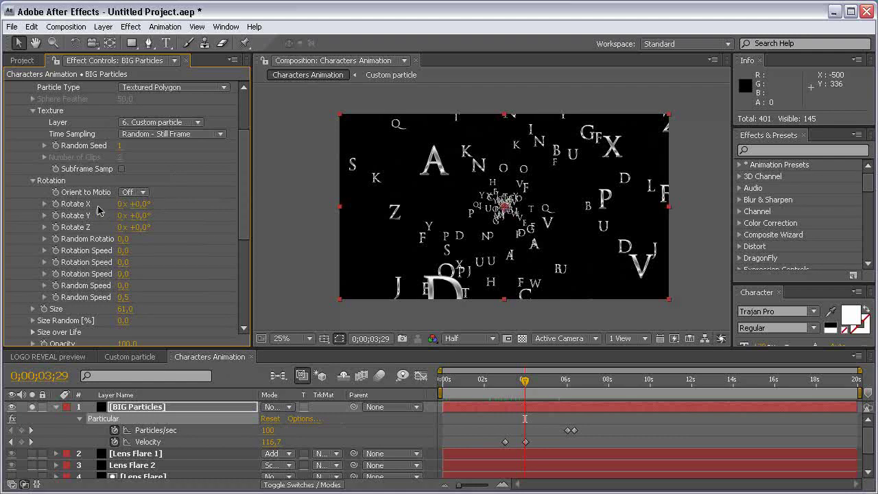
- Set the letters' Rotate X to 30, Rotate Y to 60 and Rotate Z to 25
left_click(141, 203)
type("30")
key("Return")
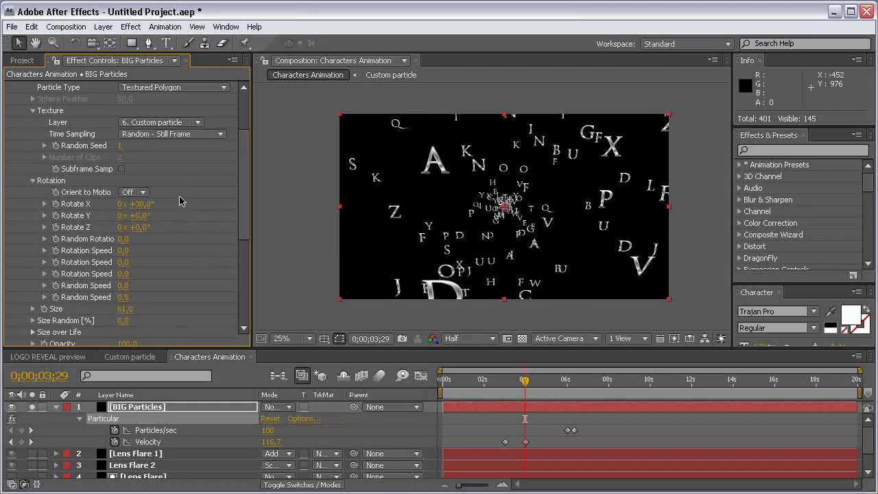
left_click(146, 216)
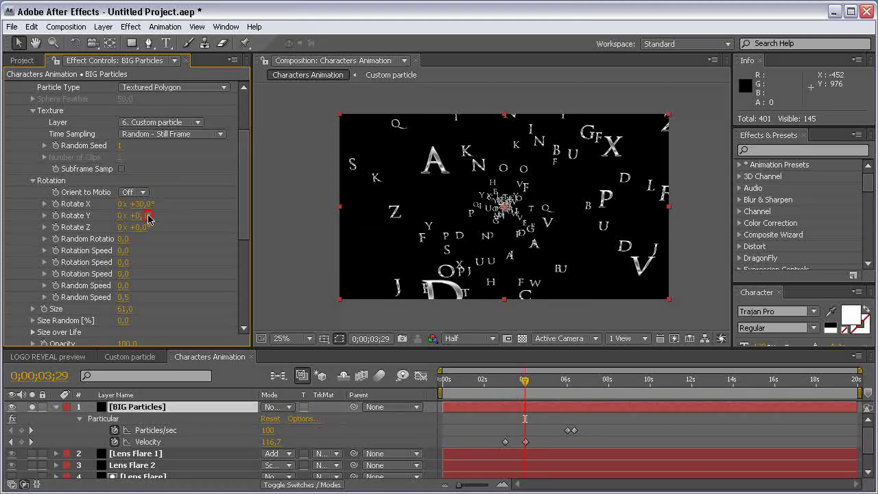
type("60")
key("Return")
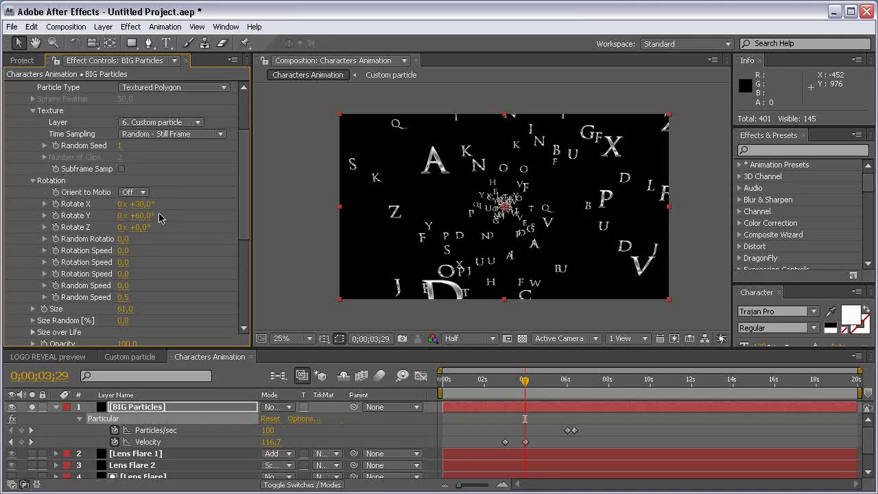
left_click(139, 227)
type("25")
left_click(187, 227)
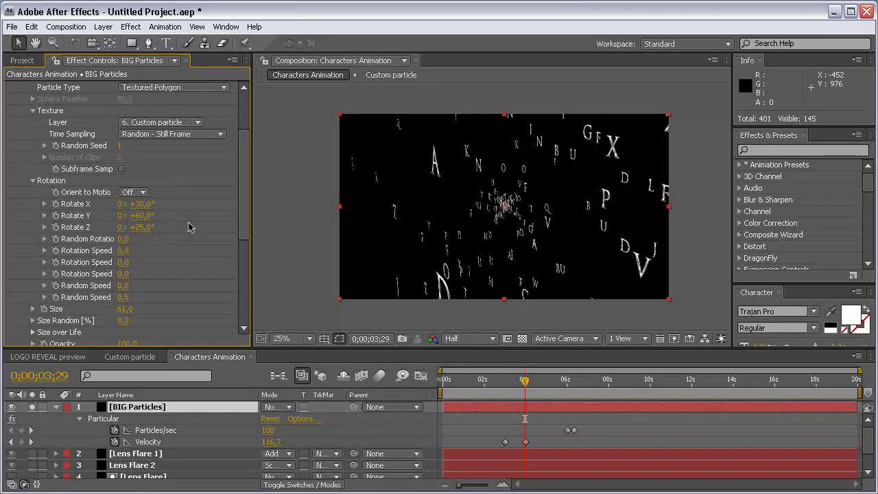
- Set Random Rotation to 100 and Random Speed Rotate to 0.5
left_click(122, 240)
type("100")
left_click(146, 275)
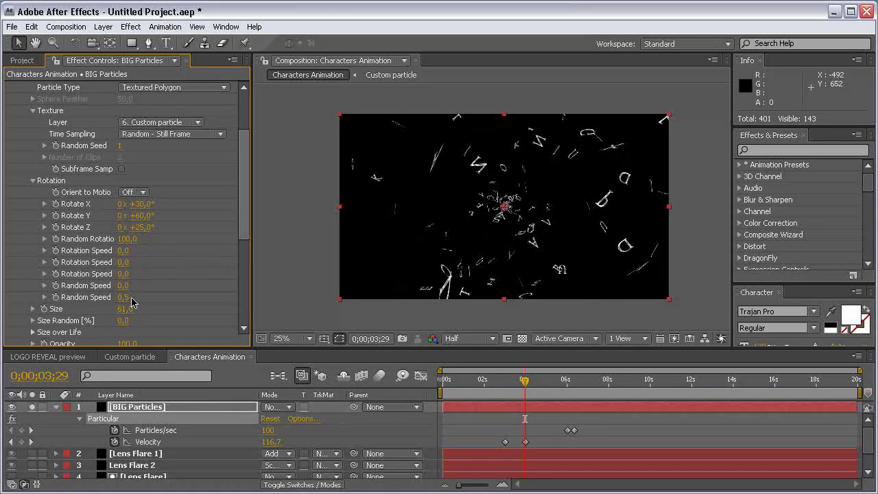
left_click(519, 379)
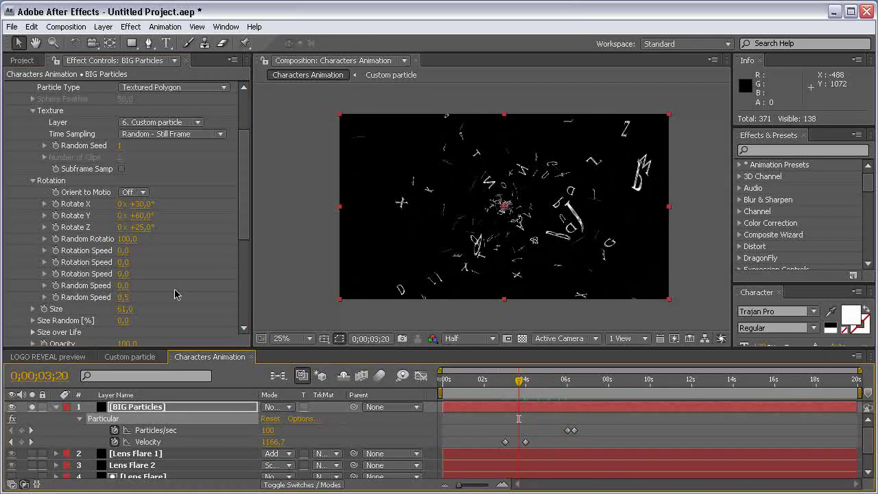
left_click(123, 288)
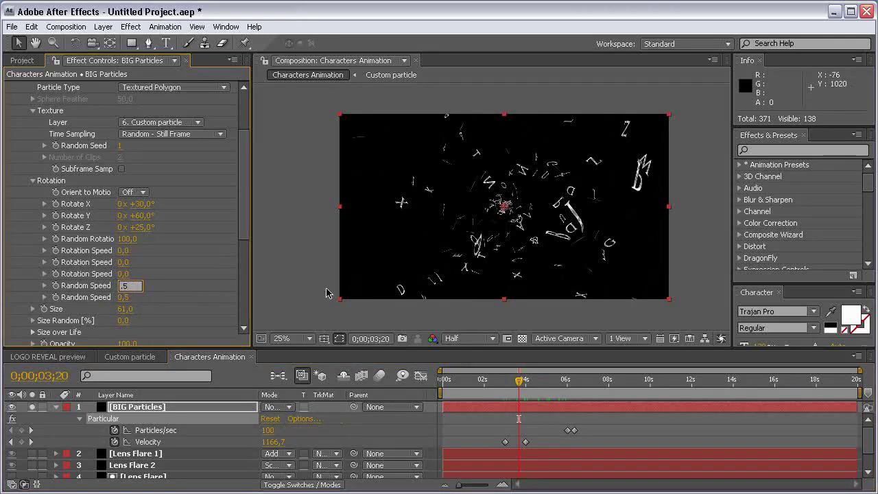
type(".5")
key("Return")
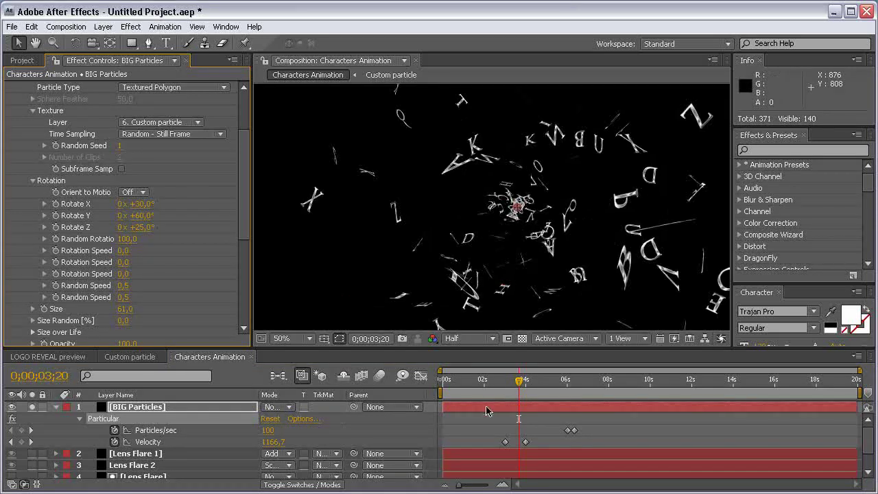
- Keep particle Size at 100 and set Size Random to 20%
key("space")
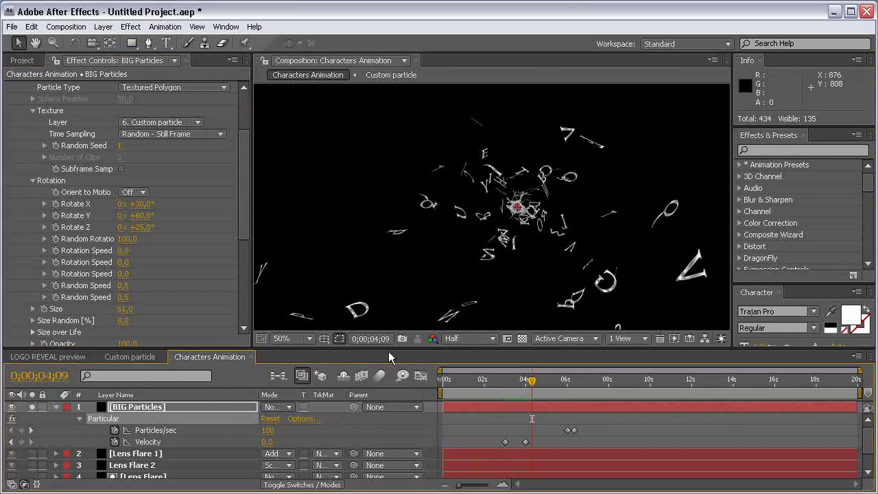
left_click(124, 309)
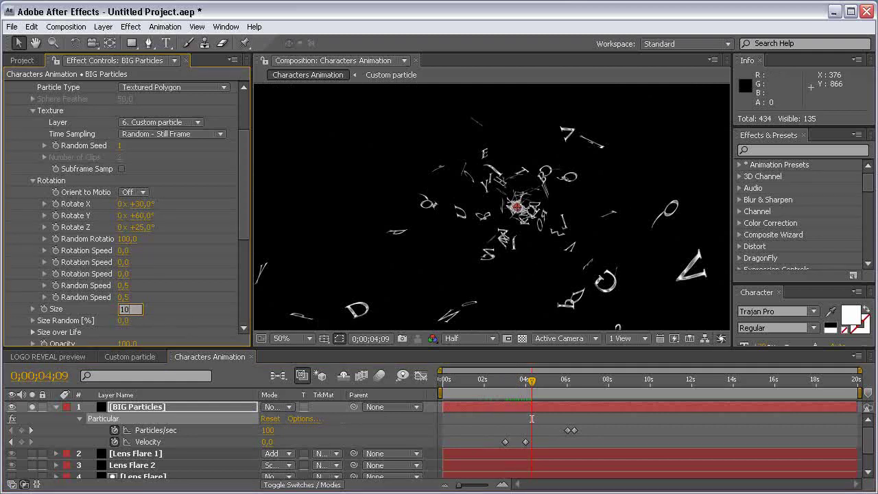
key("Return")
key("comma")
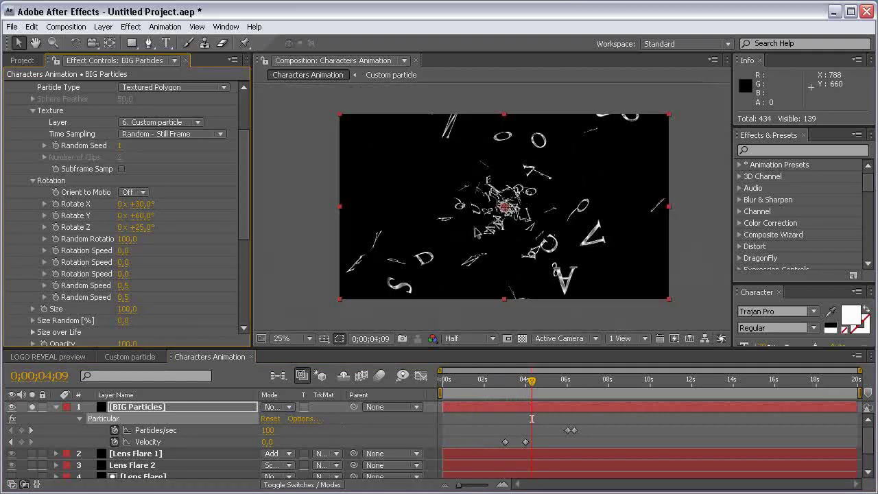
mouse_move(525, 389)
left_mouse_down()
mouse_move(513, 389)
mouse_move(525, 389)
left_mouse_up()
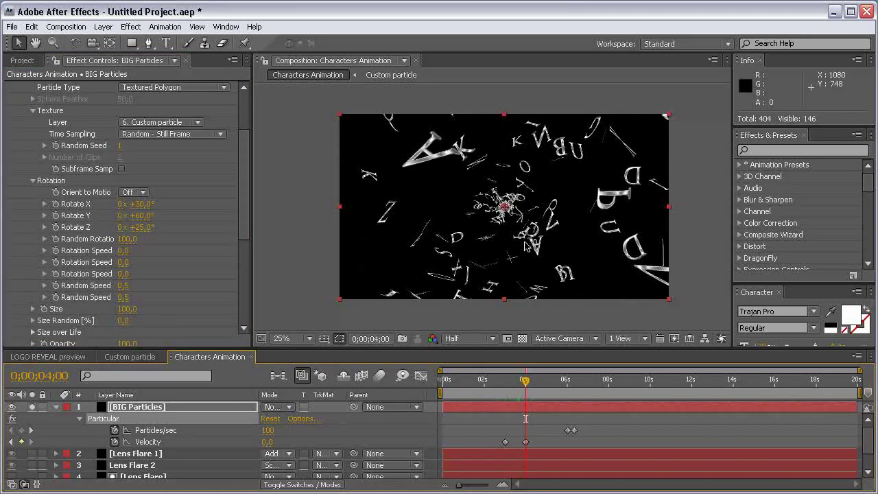
left_click(123, 320)
type("20")
key("Return")
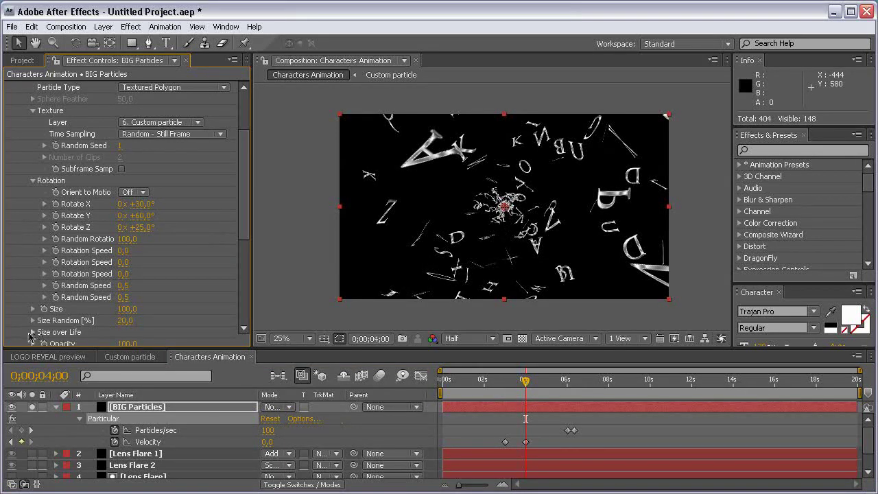
- Apply a grow-then-shrink Size over Life curve that starts at full size
left_click(33, 332)
left_click_drag(251, 252, 317, 253)
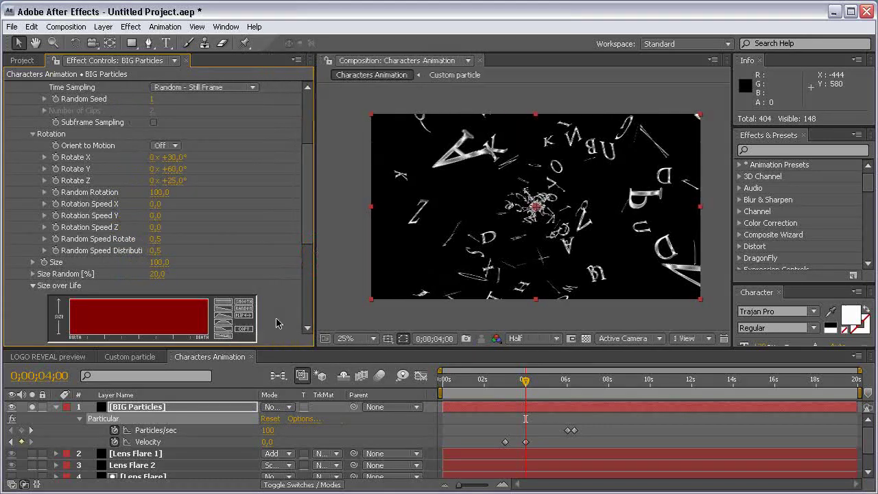
left_click(224, 327)
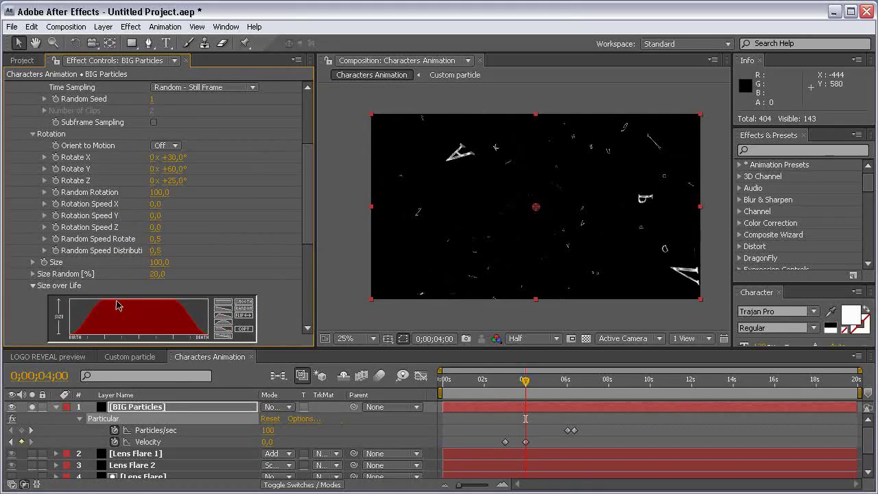
left_click_drag(96, 300, 53, 295)
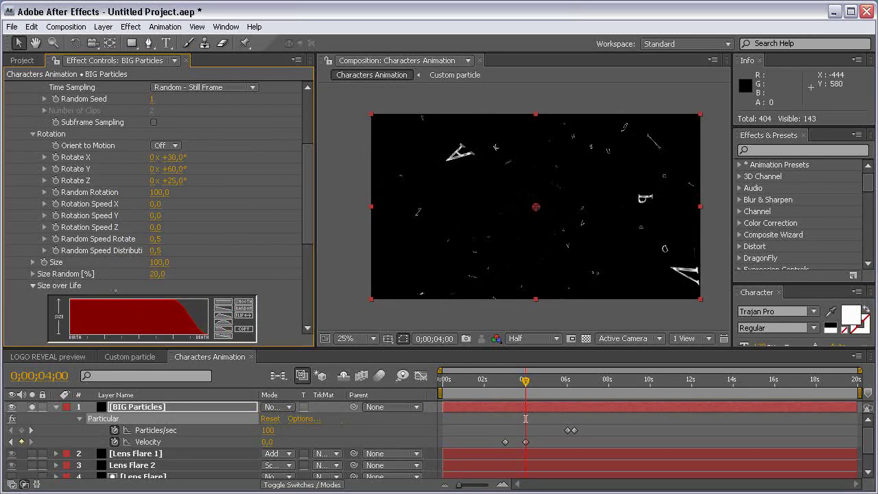
left_click_drag(307, 206, 307, 250)
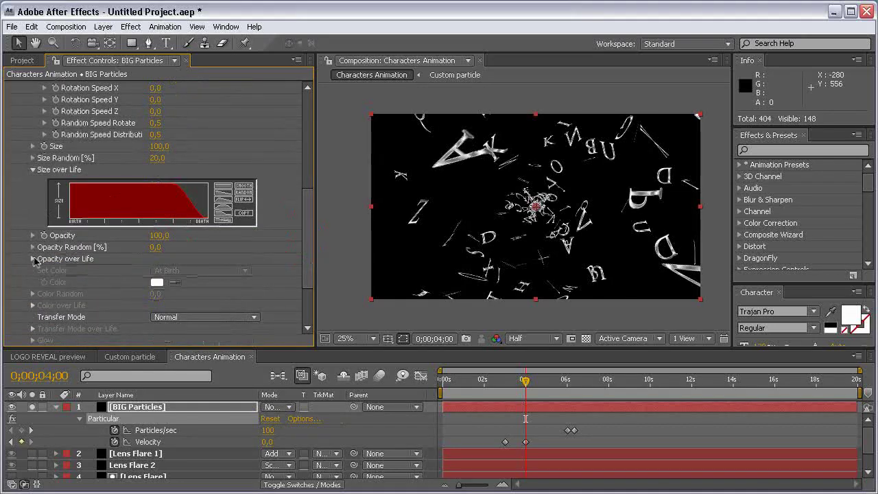
- Copy the Size over Life curve and paste it onto Opacity over Life
left_click(34, 259)
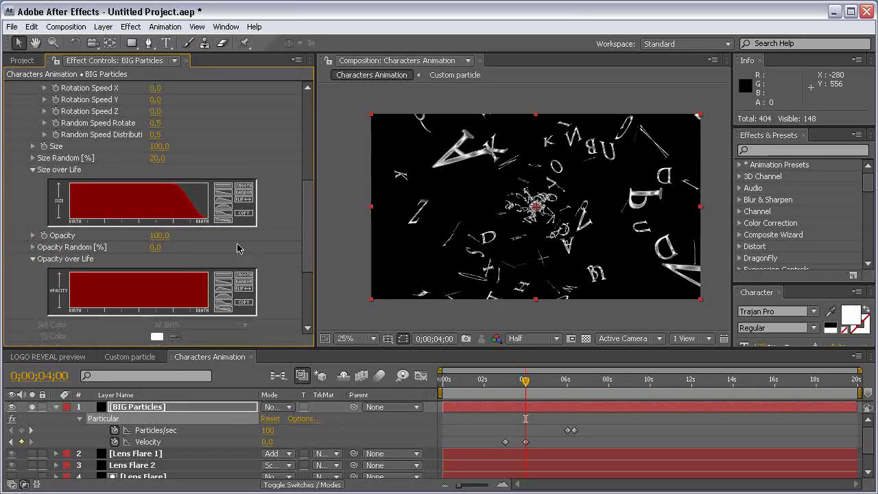
left_click(244, 213)
left_click(244, 309)
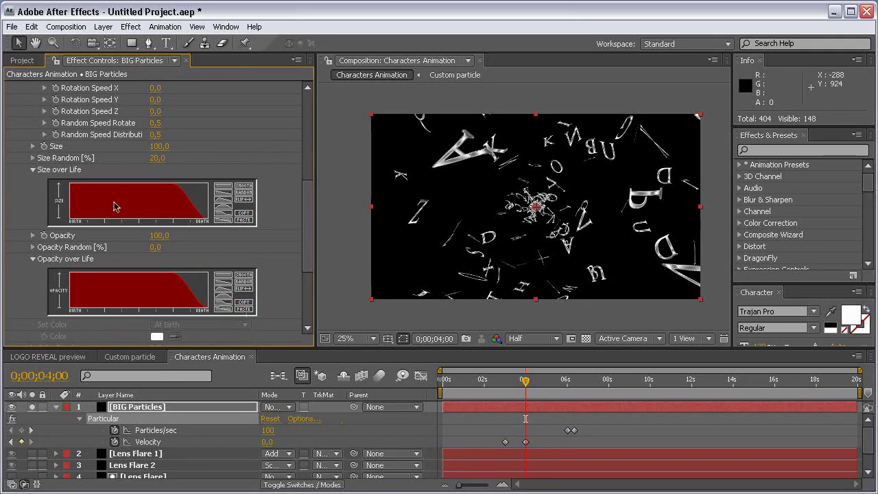
left_click_drag(308, 226, 308, 143)
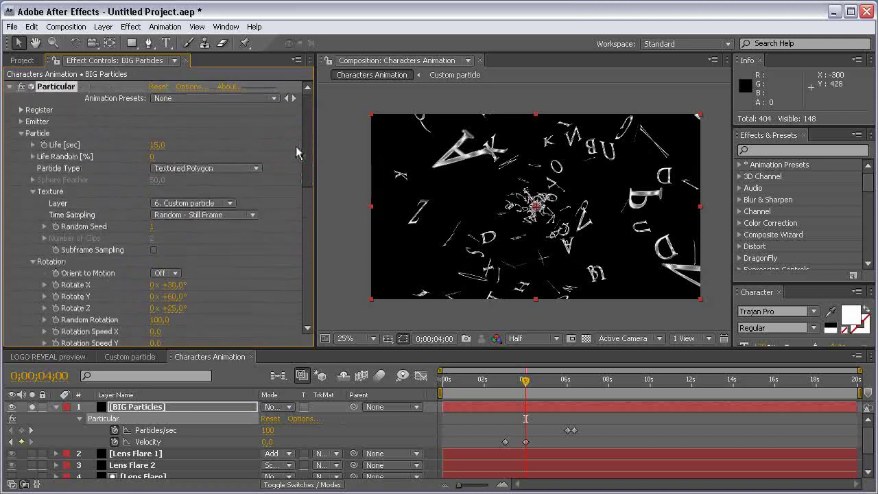
- In Physics > Air, set Spin Frequency and Fade-in Spin to 0
left_click(21, 133)
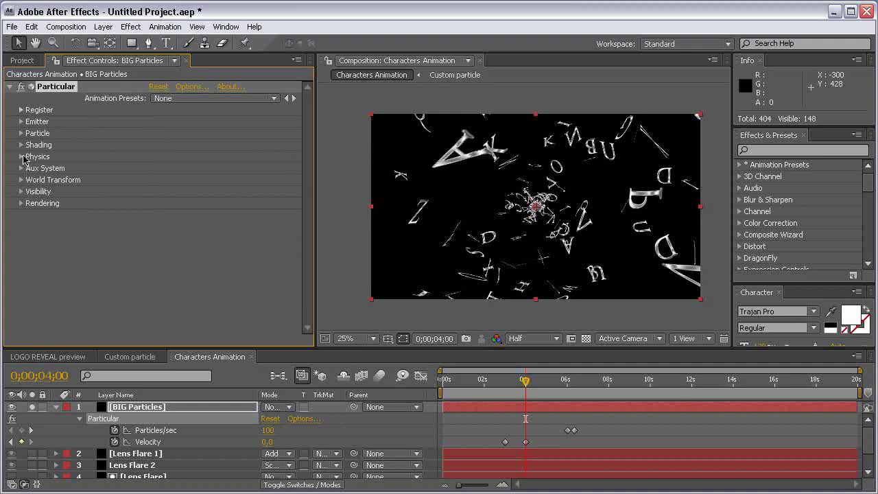
left_click(22, 156)
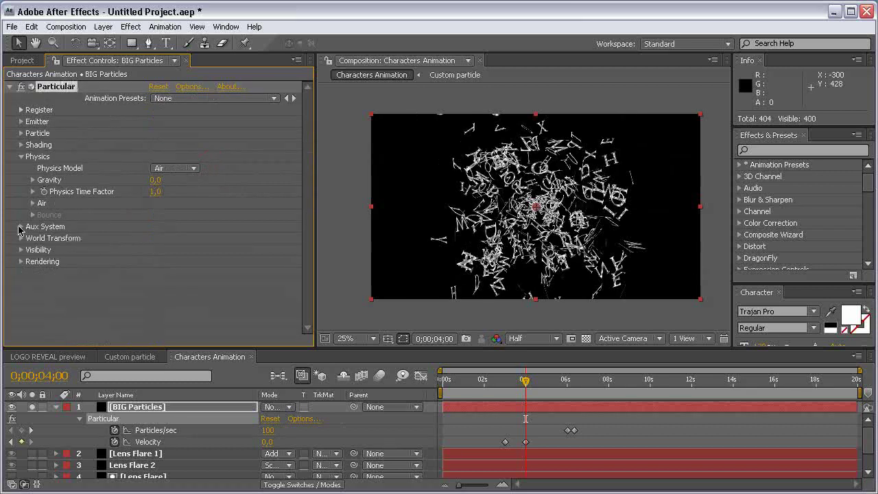
left_click(32, 203)
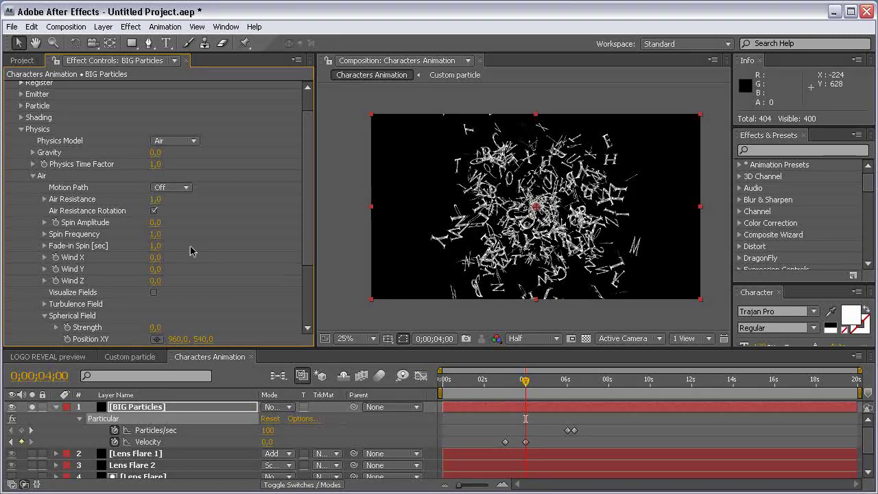
left_click(157, 234)
type("0")
key("Return")
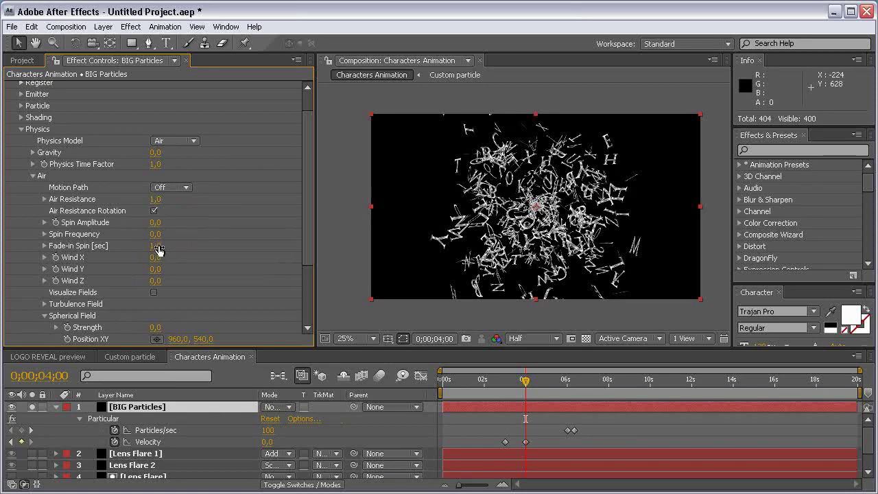
left_click(158, 247)
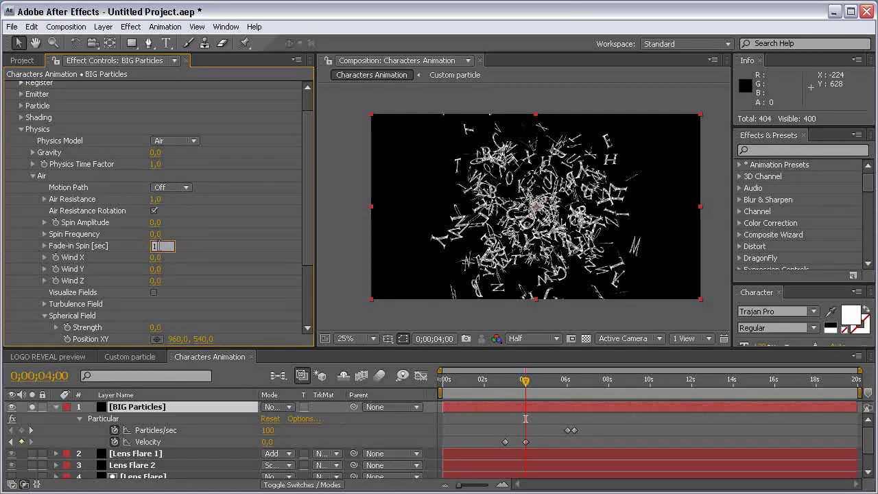
type("0")
key("Return")
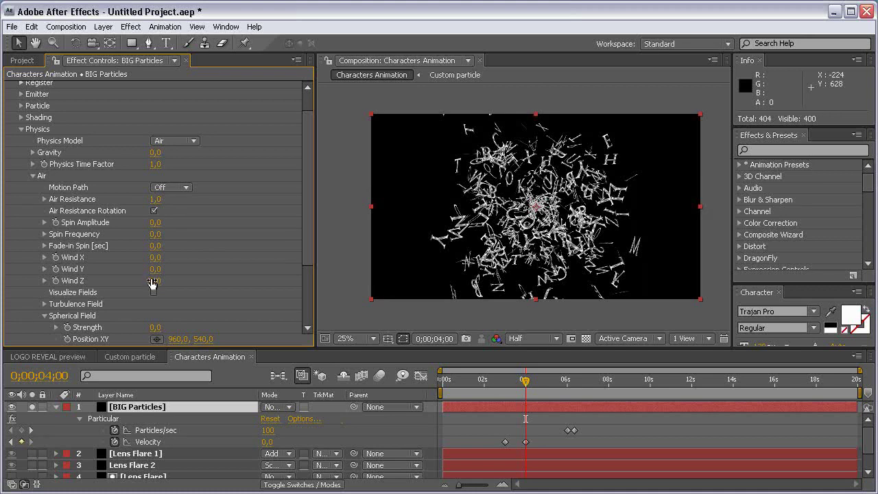
- Set Wind Z to -3500 to push the letters toward the viewer
left_click_drag(154, 280, 356, 269)
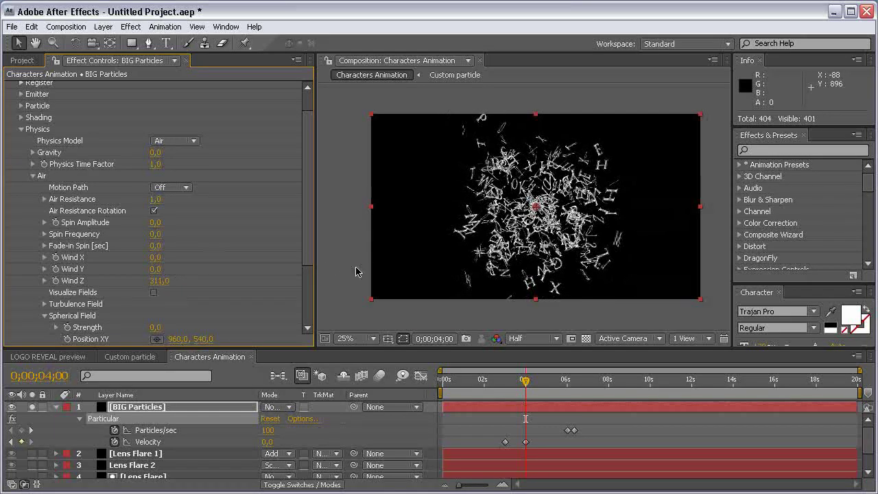
left_click(162, 283)
type("-")
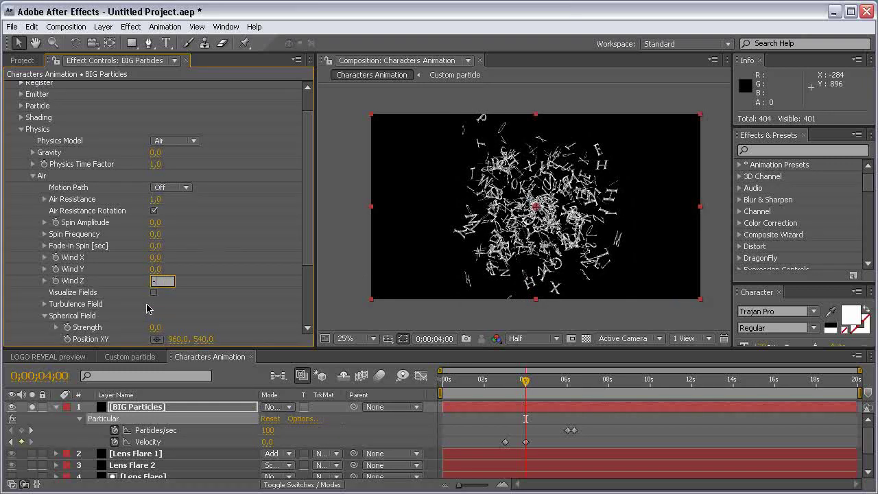
type("3500")
key("Return")
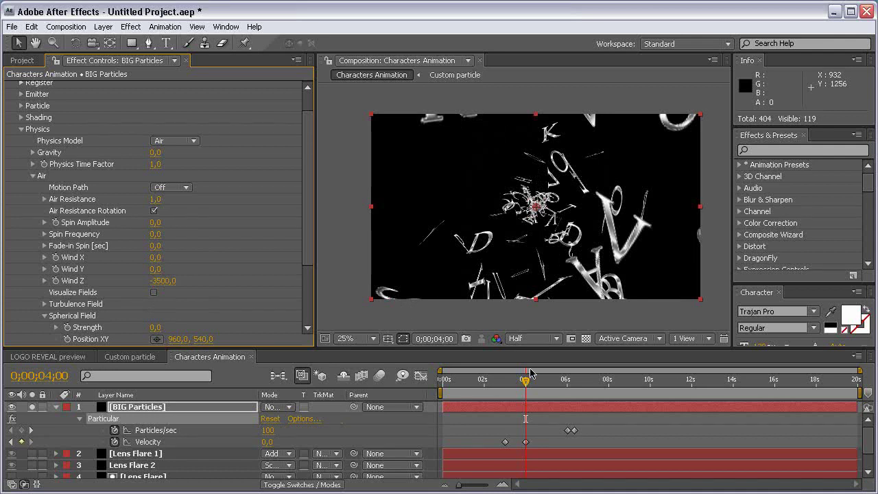
- Keyframe Wind Z at 4 seconds and set it to 0 at 6 seconds
left_click_drag(513, 380, 536, 381)
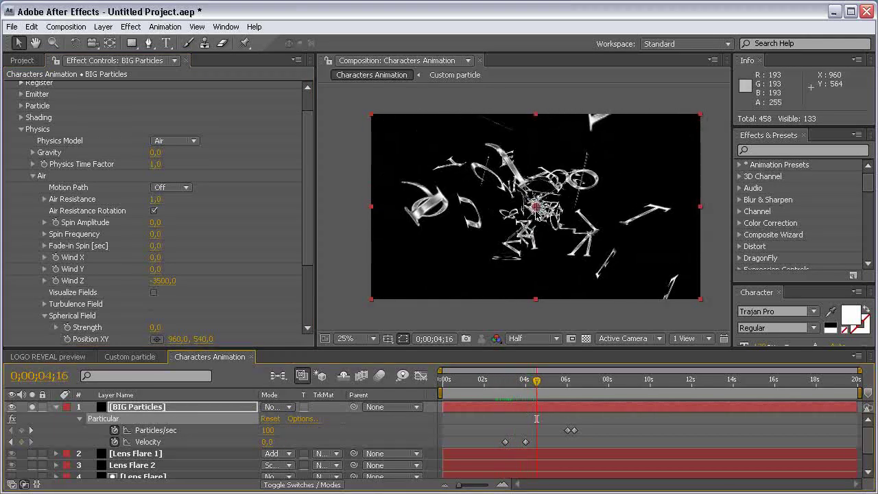
left_click(526, 380)
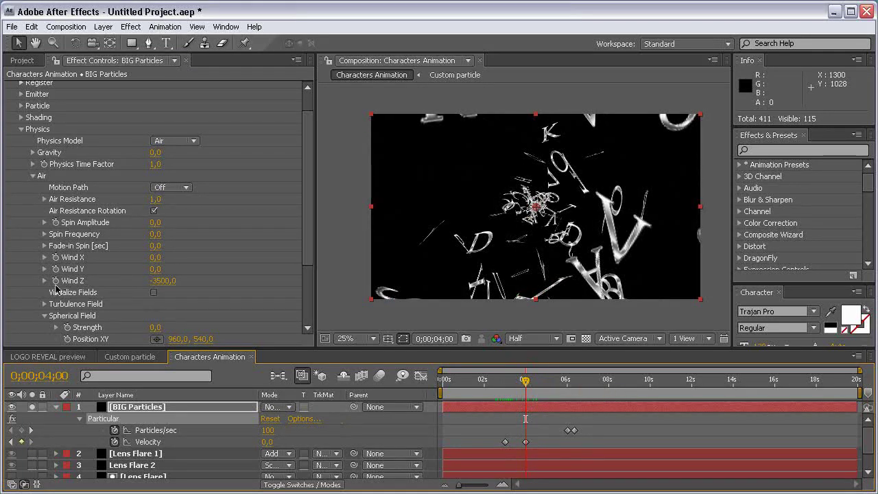
left_click(56, 282)
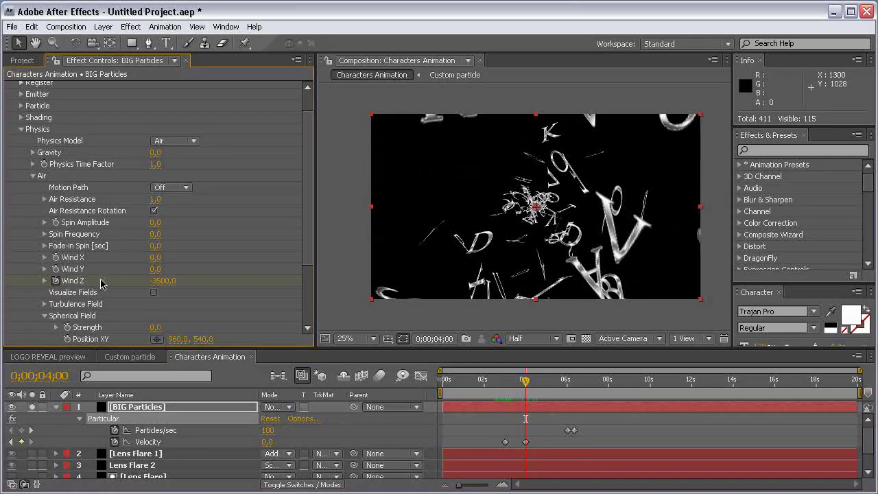
left_click(568, 380)
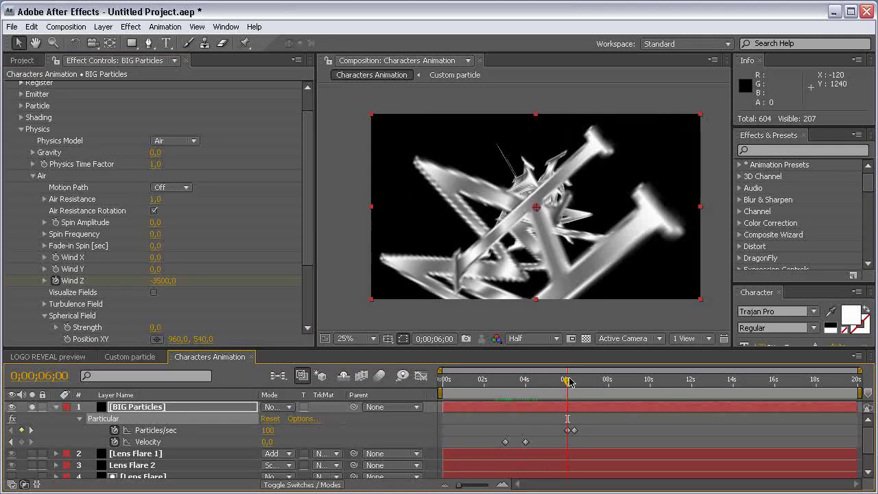
left_click(162, 280)
type("0")
key("Return")
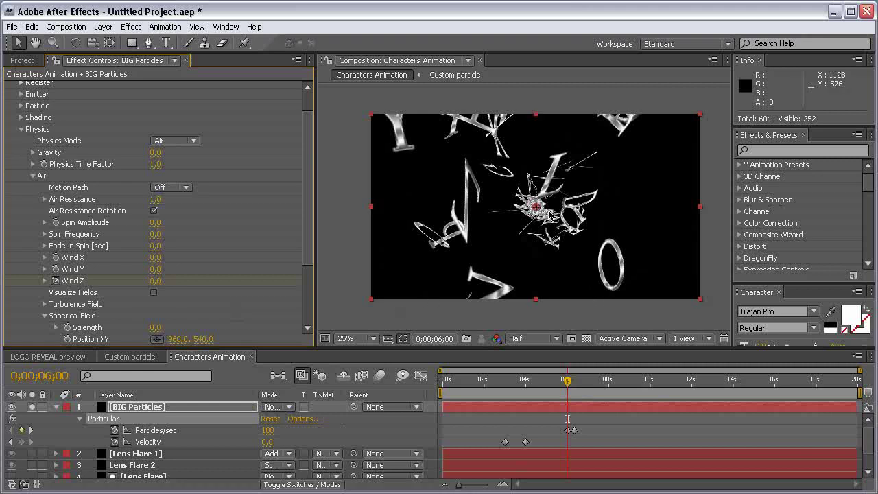
- Reveal BIG Particles' keyframes with U and make the 6-second Wind Z keyframe a hold keyframe
left_click(229, 409)
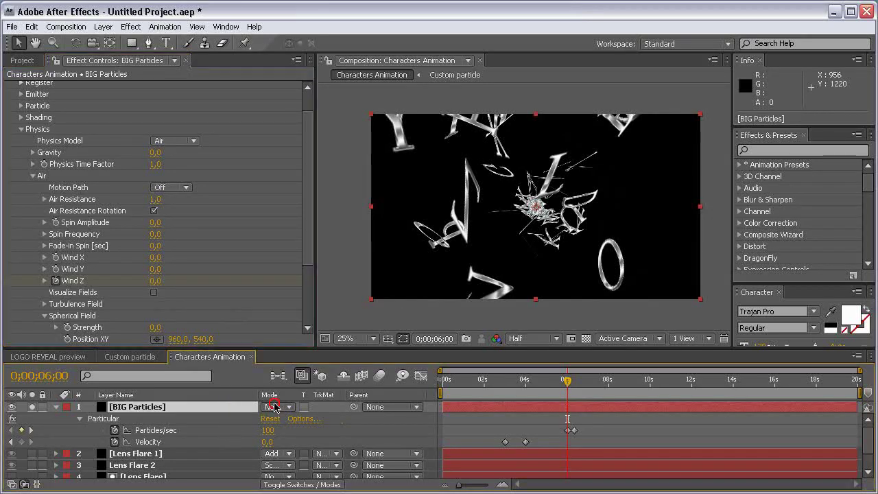
key("u")
key("u")
key("u")
key("u")
left_click(242, 419)
left_click(240, 407)
key("u")
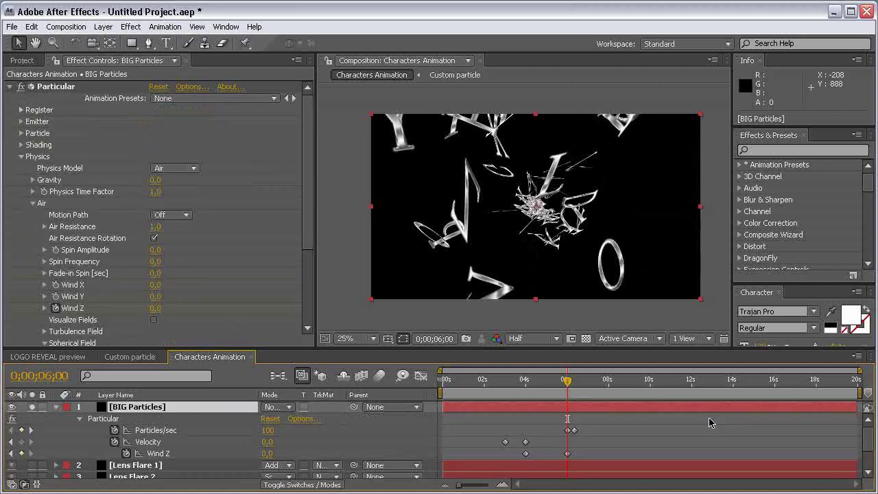
left_click(213, 455)
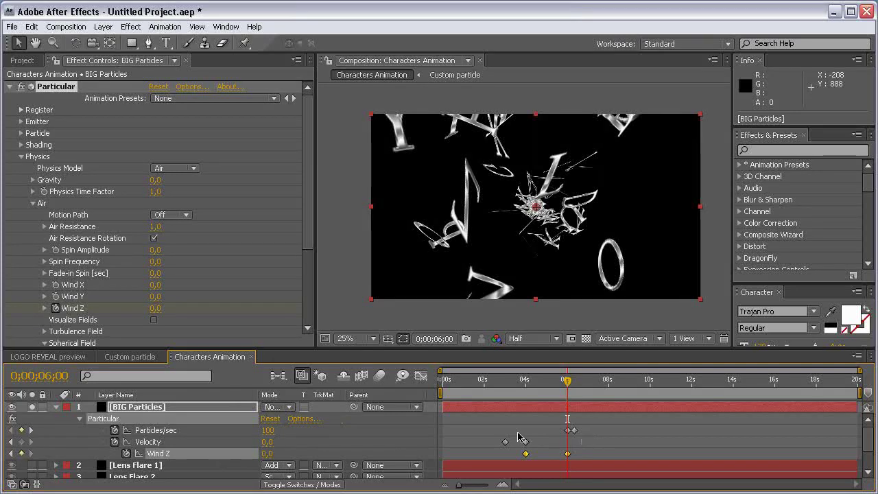
left_click(634, 455)
left_click(567, 454)
right_click(568, 456)
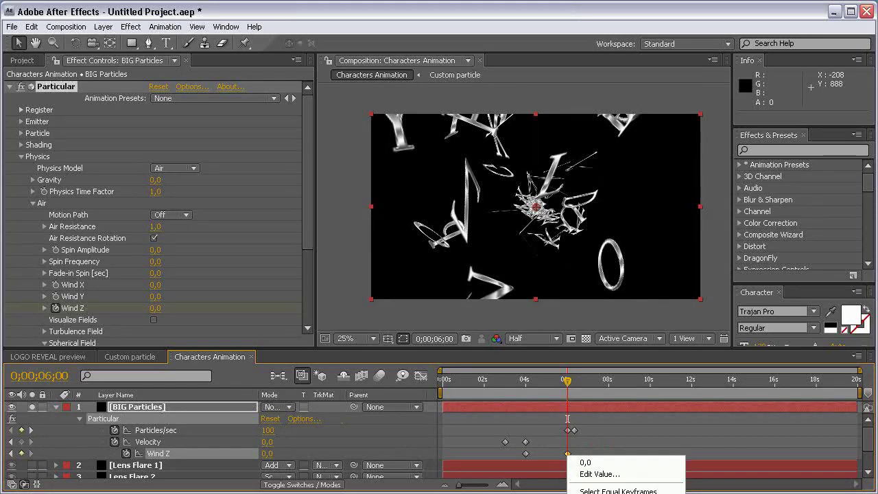
left_click(606, 493)
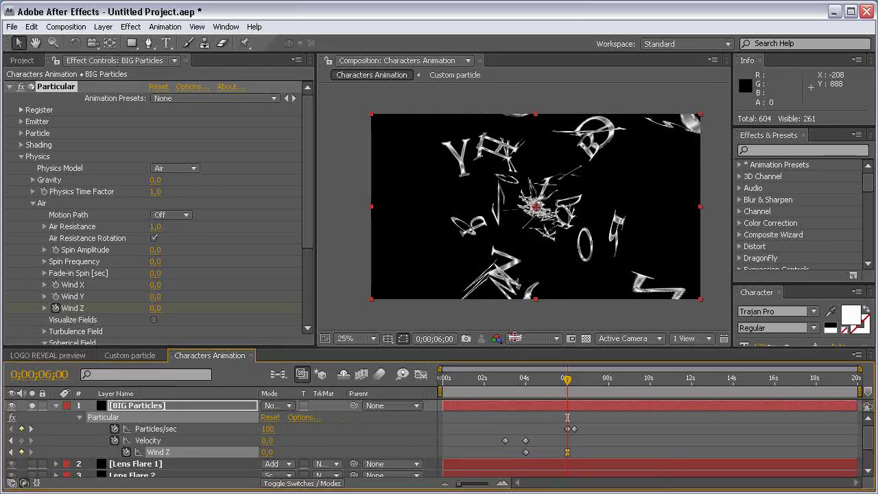
left_click_drag(514, 347, 514, 321)
left_click(461, 402)
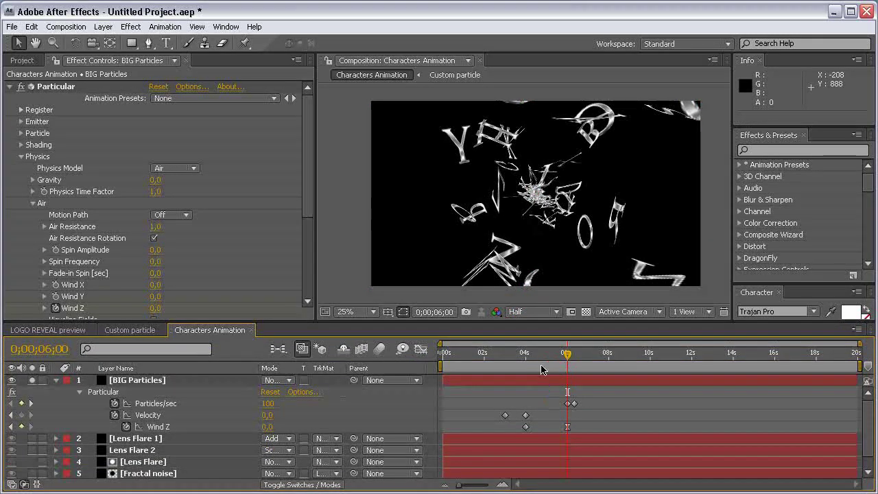
- Preview the wind change, then add a Wind Z keyframe at 7;10
left_click(507, 353)
left_click_drag(507, 353, 563, 342)
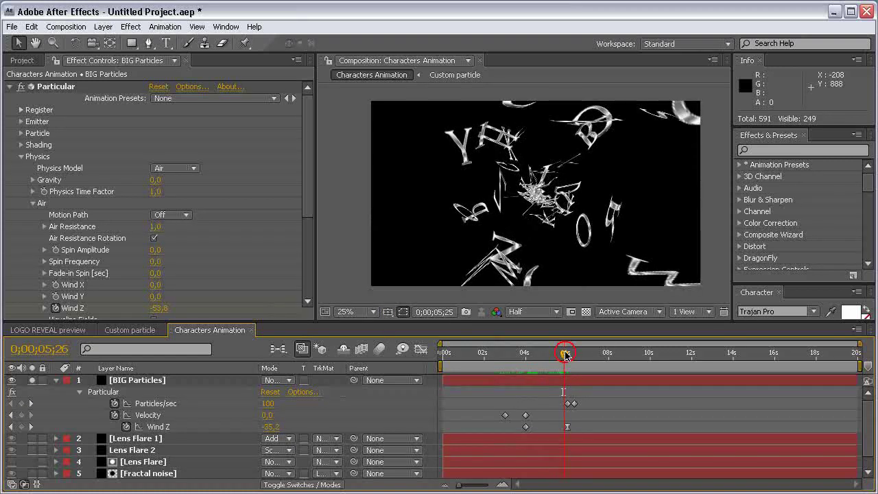
left_click_drag(564, 356, 595, 357)
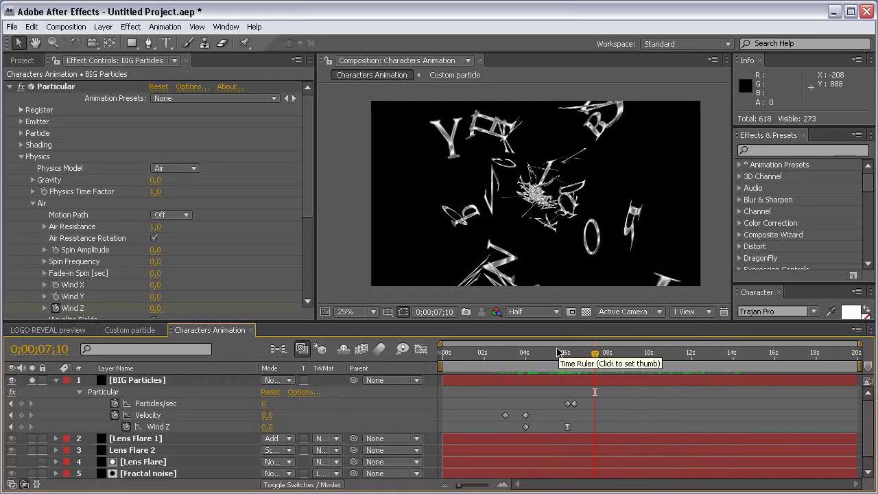
left_click(21, 426)
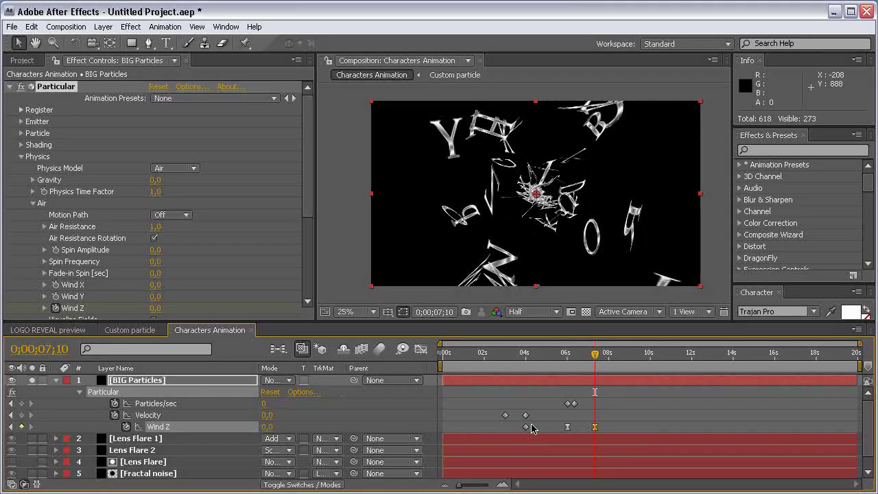
- Set Wind Z to 10000 at 8;10 and scrub to watch the letters blow away
left_click(615, 354)
left_click_drag(615, 354, 616, 355)
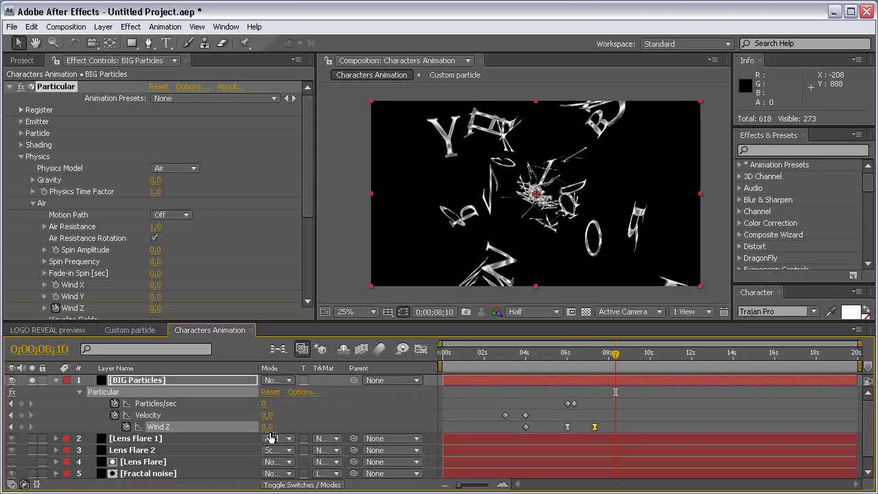
left_click(266, 426)
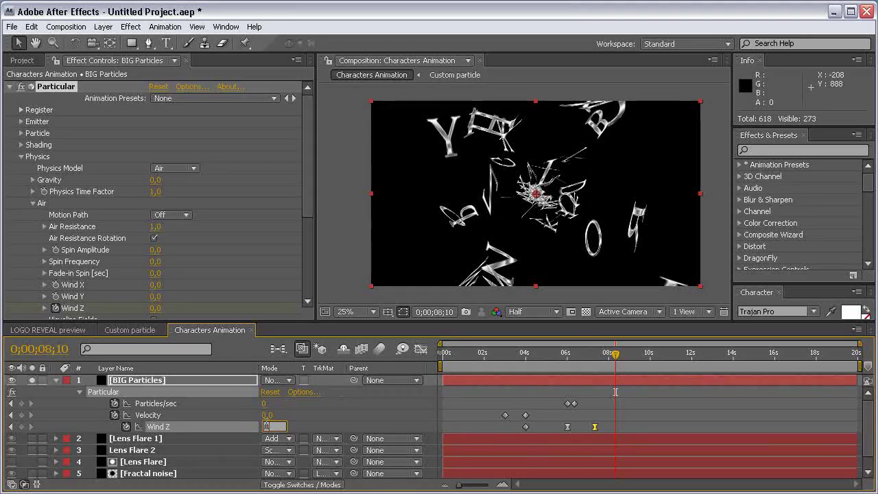
type("10000")
key("Return")
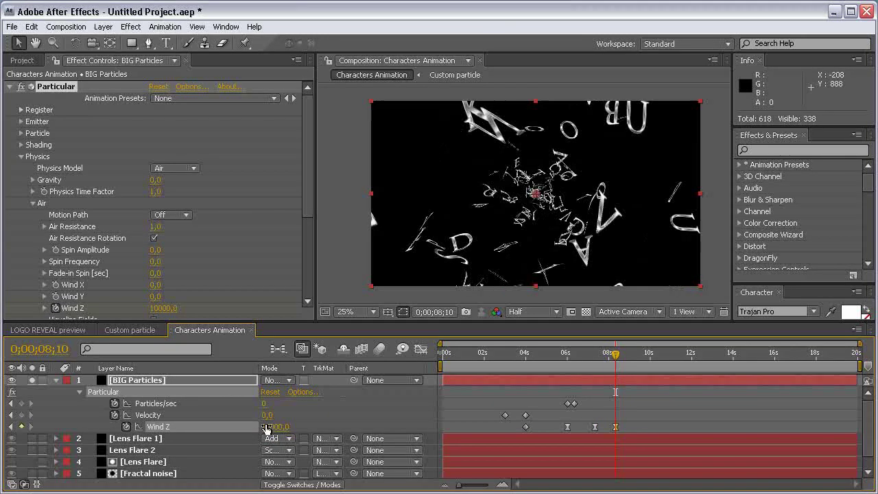
left_click(620, 347)
left_click_drag(620, 348, 649, 341)
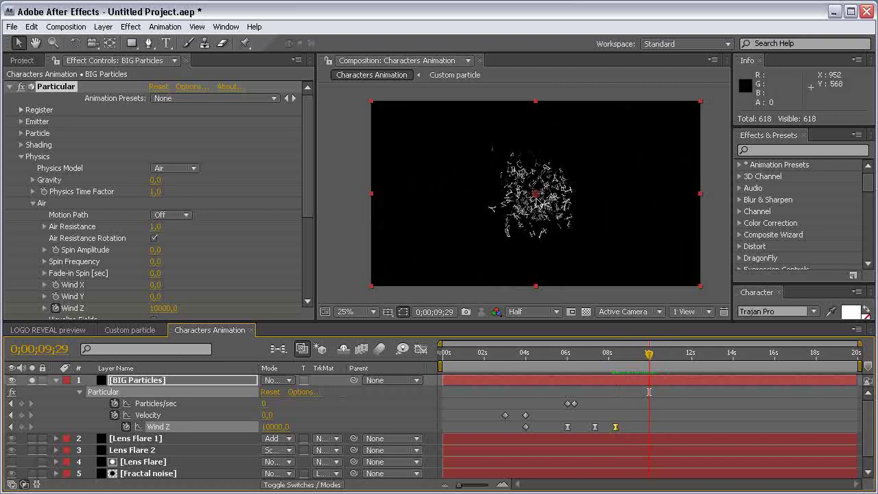
left_click_drag(649, 355, 564, 352)
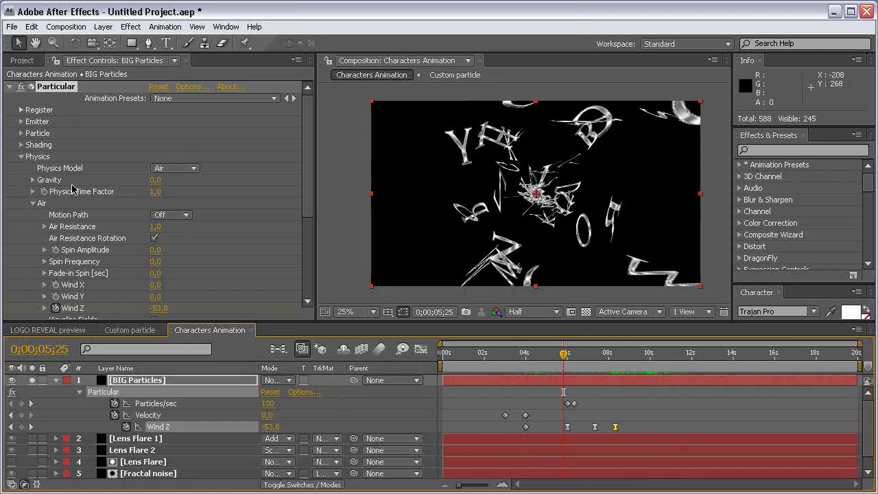
- Keyframe Turbulence Field Affect Position from 0 at 6 seconds to 800 at 8 seconds
left_click_drag(301, 164, 304, 209)
left_click(44, 247)
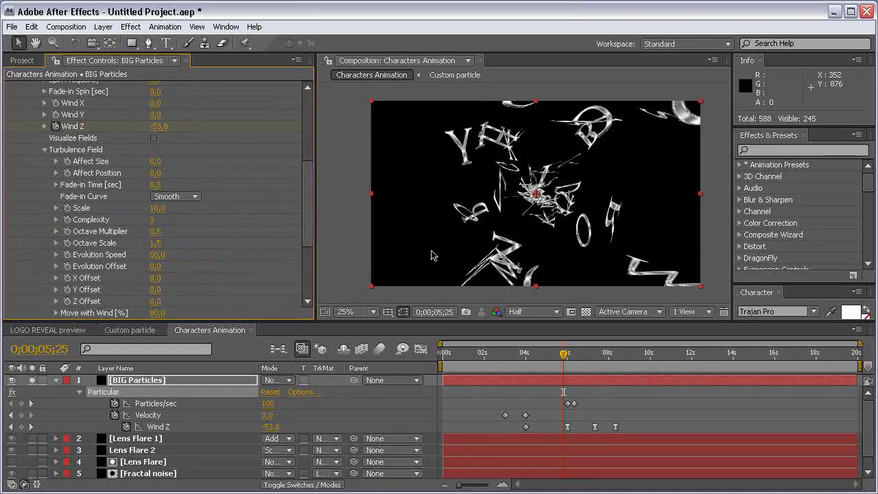
left_click(567, 351)
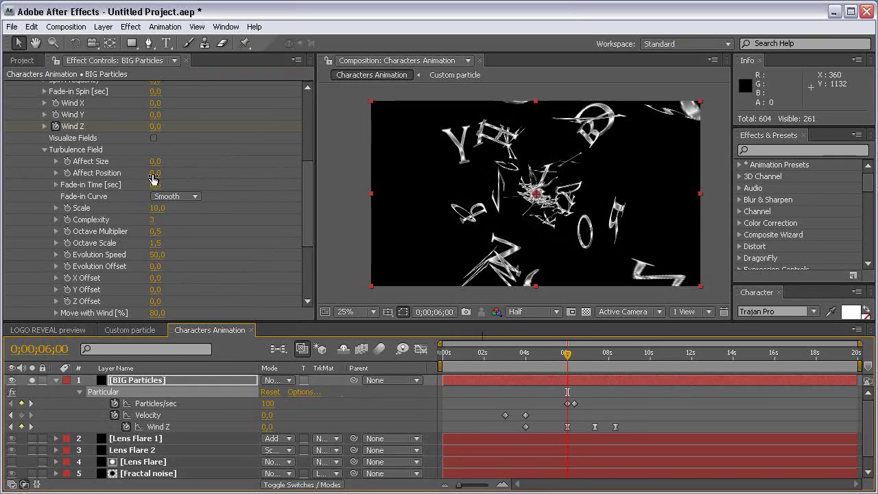
left_click(66, 173)
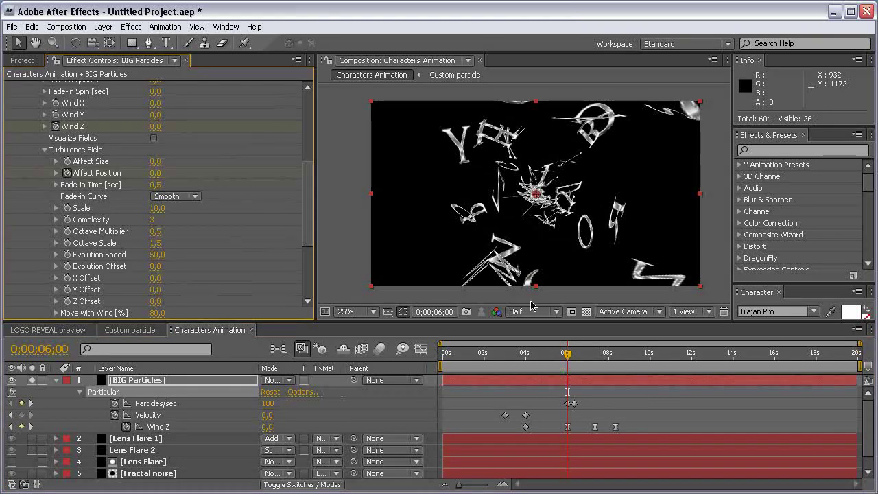
left_click(608, 355)
left_click(608, 355)
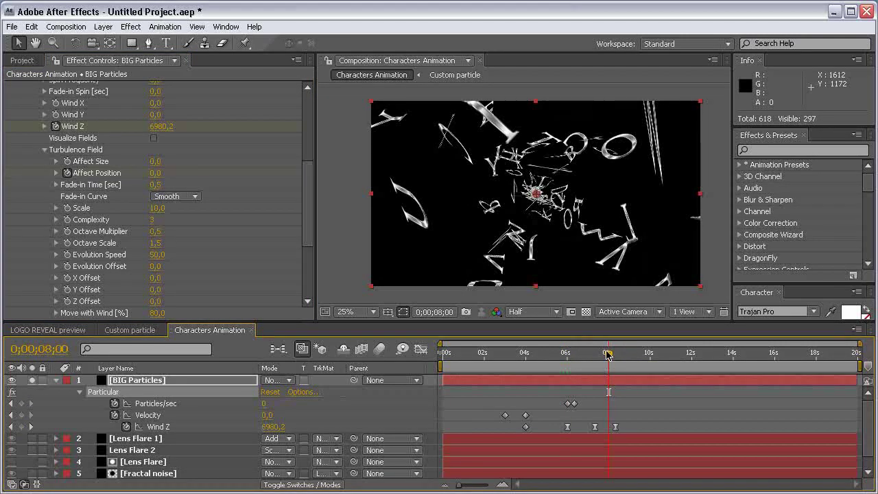
left_click(155, 173)
type("800")
key("Return")
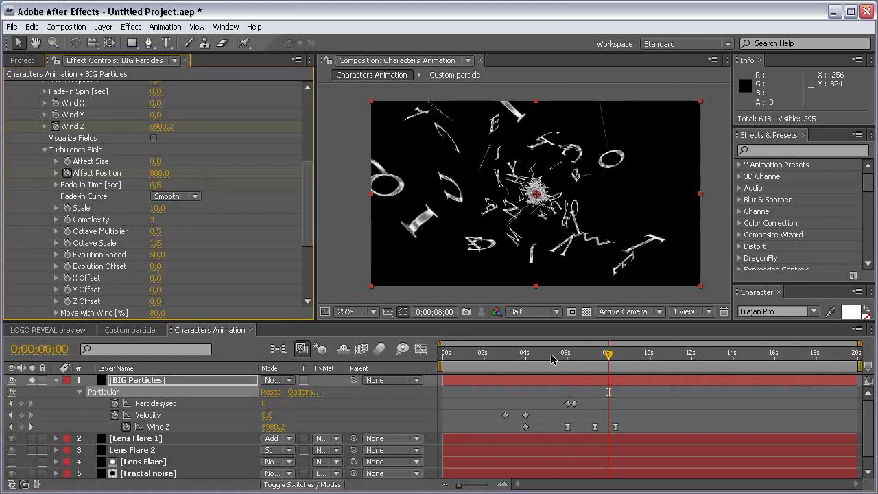
left_click(594, 355)
mouse_move(593, 355)
left_mouse_down()
mouse_move(551, 355)
mouse_move(588, 349)
left_mouse_up()
key("space")
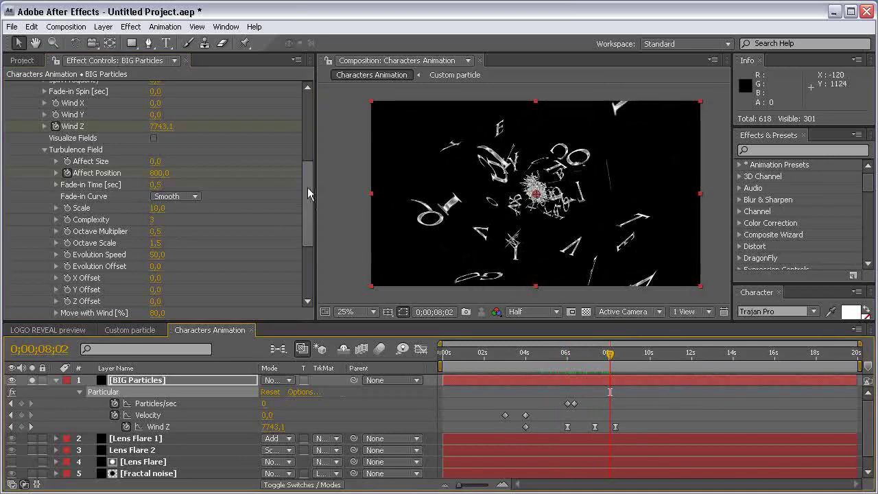
- Set turbulence Scale to 0,5 and Complexity to 1
scroll(307, 190, "down", 1)
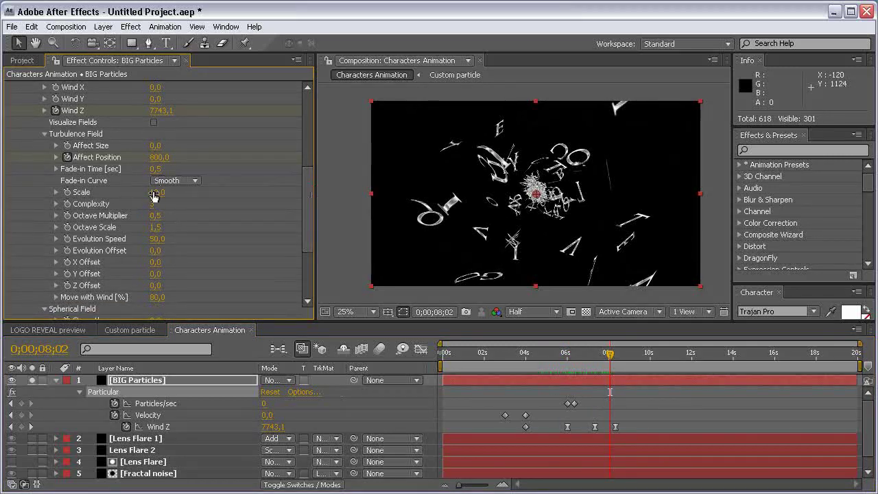
left_click(153, 196)
type("0,5")
key("Return")
left_click_drag(610, 355, 640, 355)
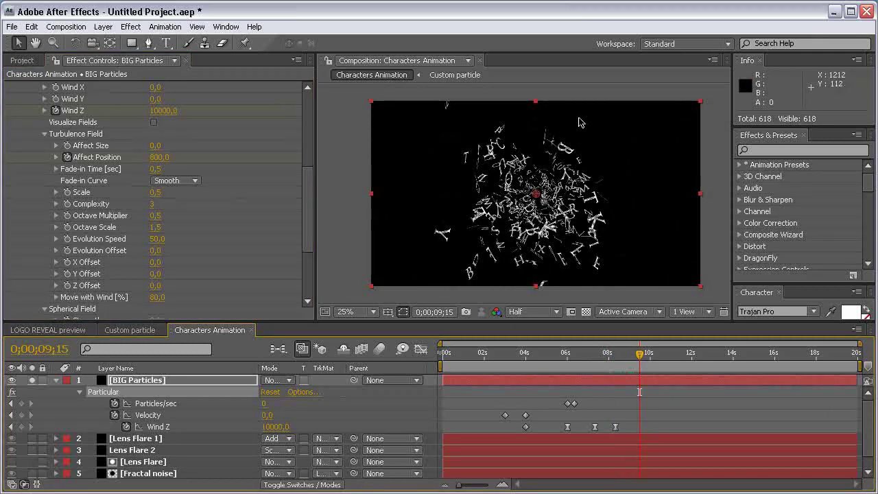
left_click(152, 203)
type("1")
left_click(206, 206)
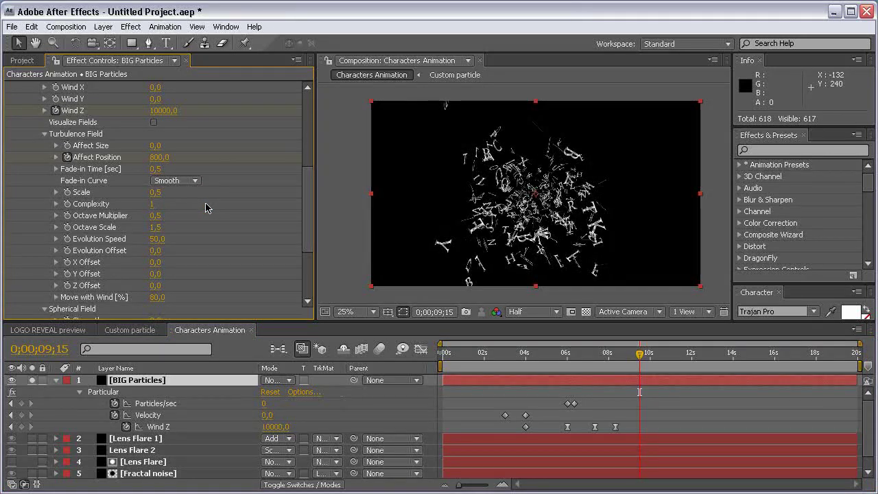
- Set Octave Multiplier to 10 and Evolution Speed to 0,1, then review around 8 seconds
left_click(155, 216)
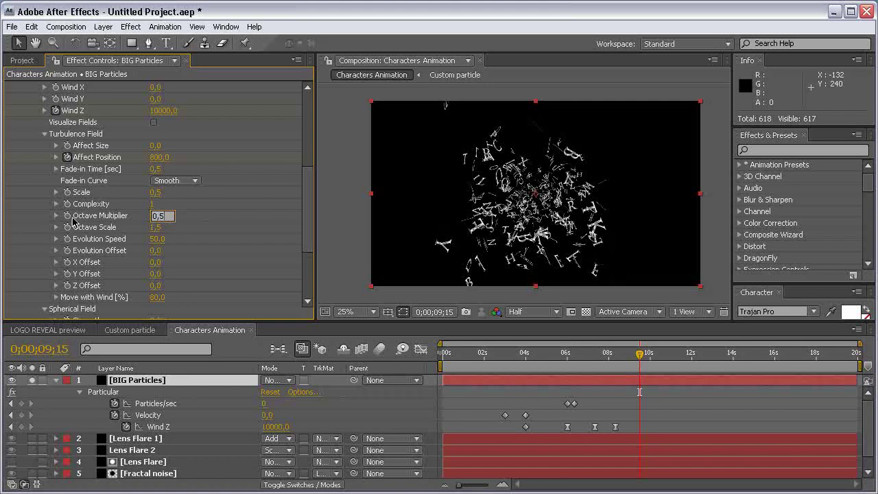
type("10")
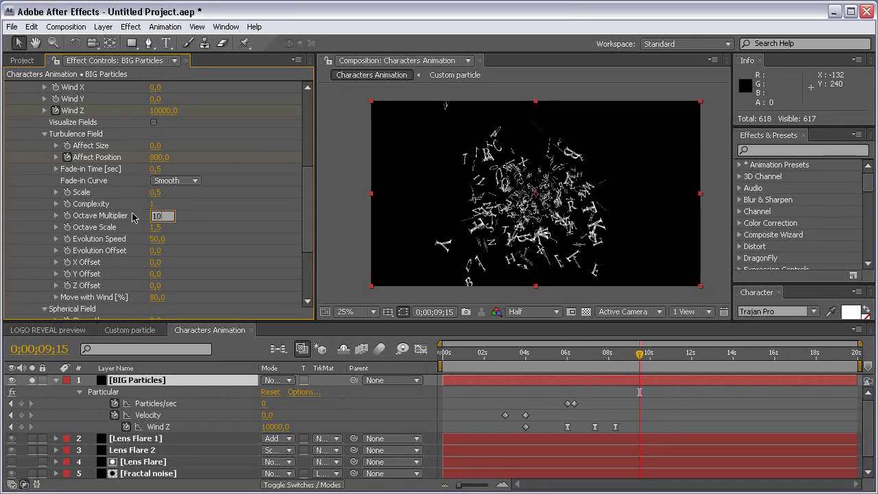
key("Return")
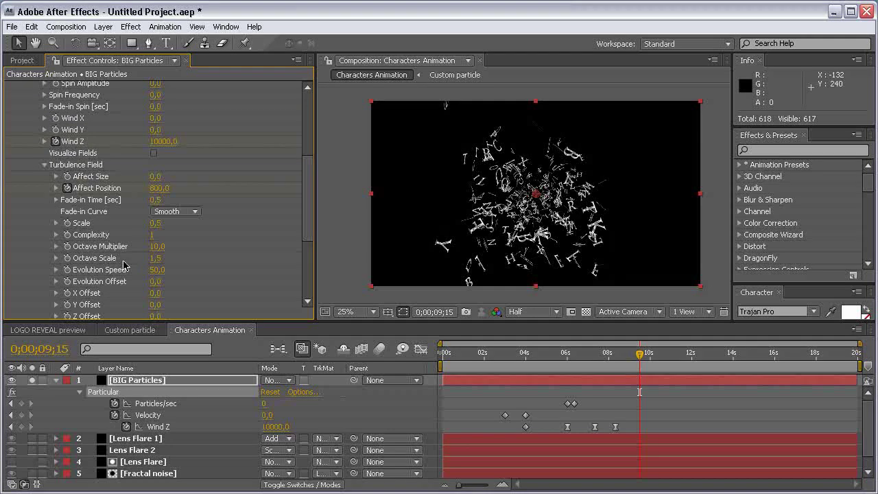
left_click(207, 263)
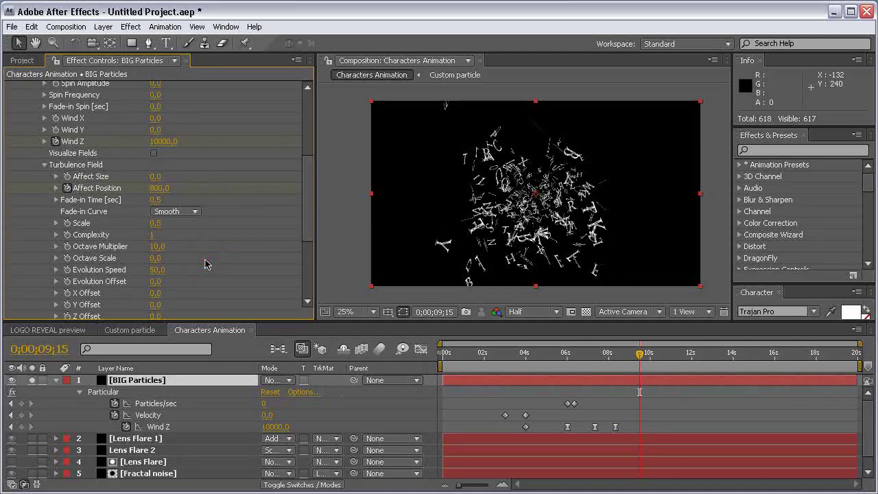
left_click(158, 270)
type("0,1")
key("Return")
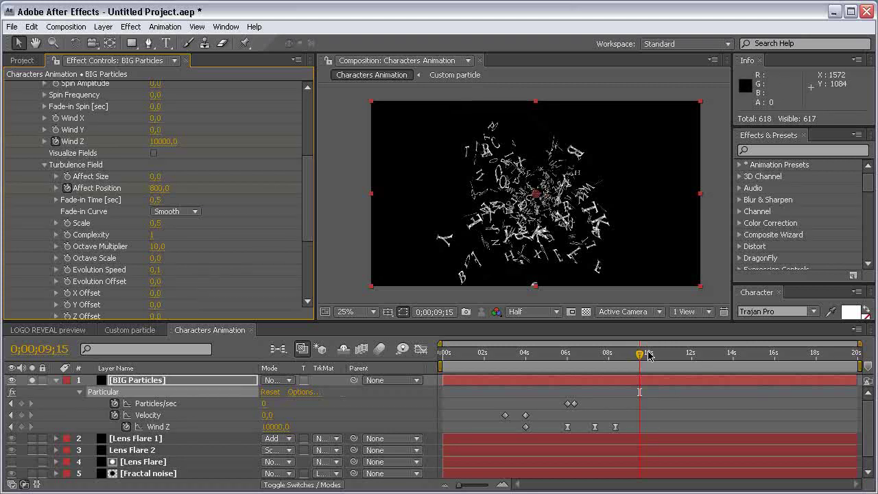
mouse_move(639, 354)
left_mouse_down()
mouse_move(610, 354)
mouse_move(624, 355)
left_mouse_up()
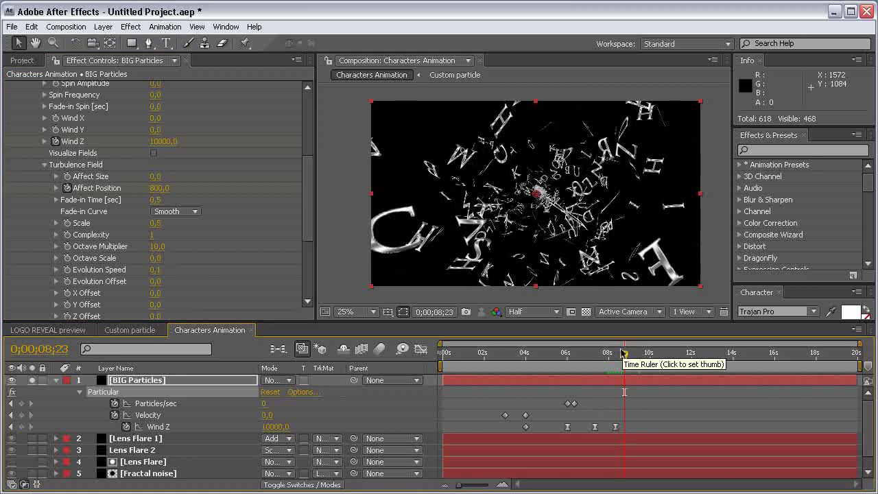
scroll(303, 225, "down", 3)
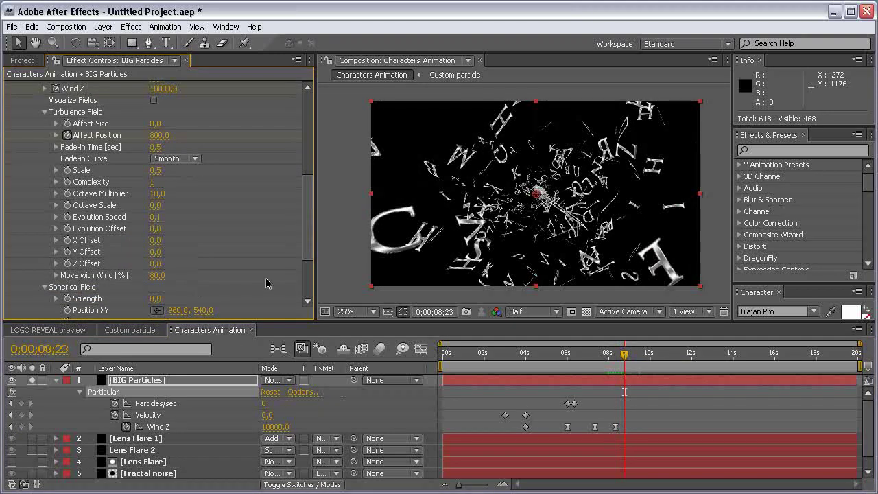
scroll(308, 210, "up", 3)
scroll(308, 210, "up", 10)
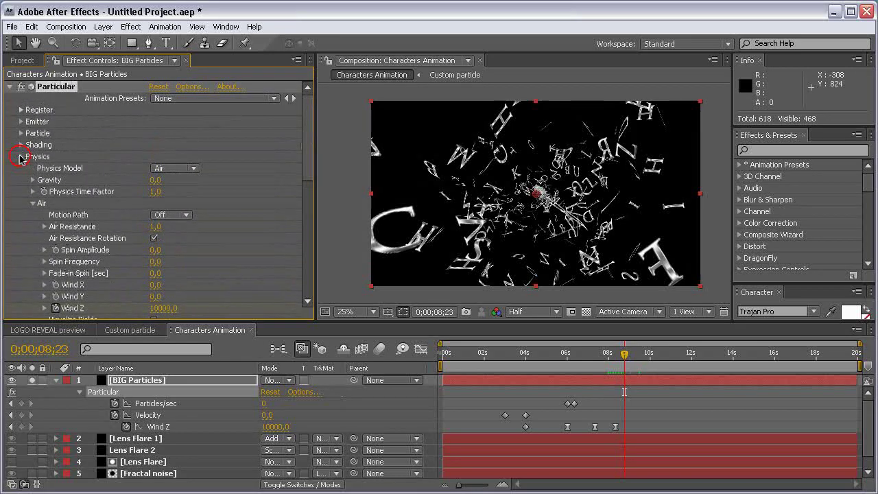
- Shift the BIG Particles layer to begin at 1;14 and RAM-preview the opening
left_click(20, 157)
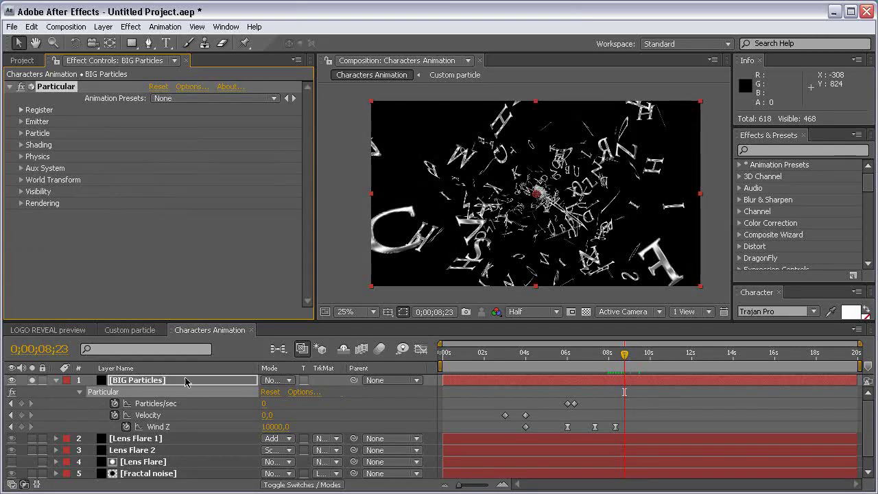
left_click(473, 352)
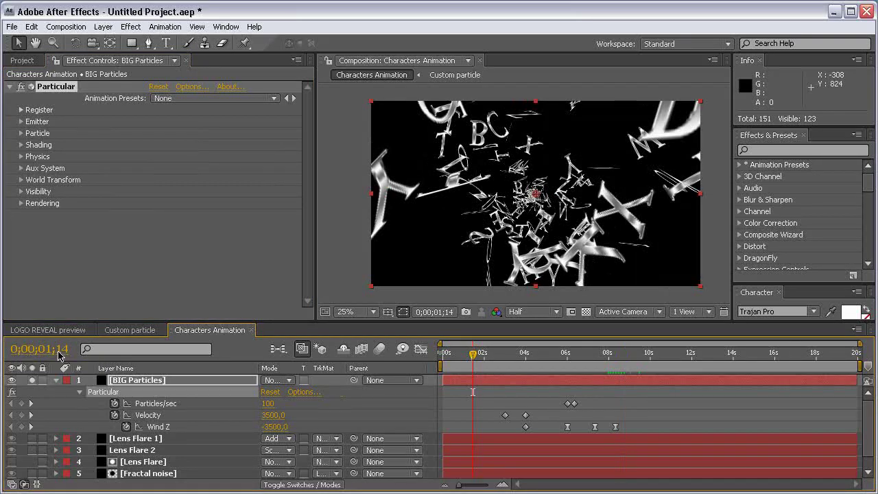
left_click_drag(447, 383, 481, 379)
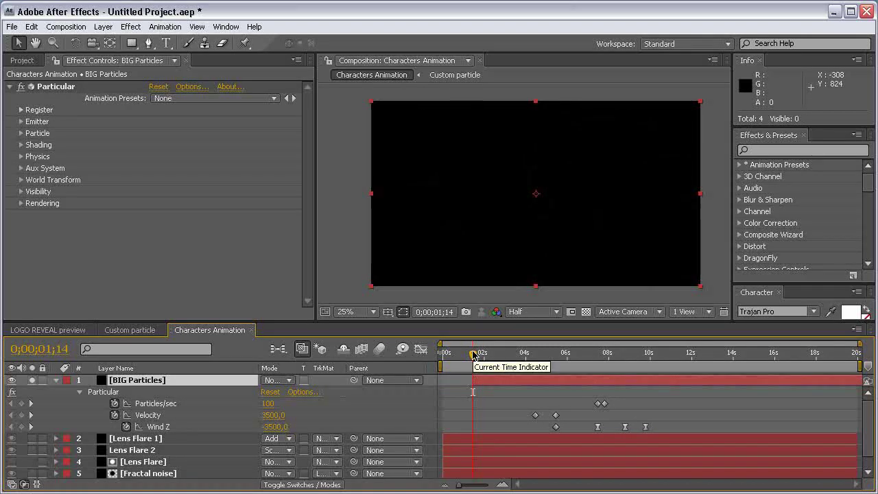
key("KP_0")
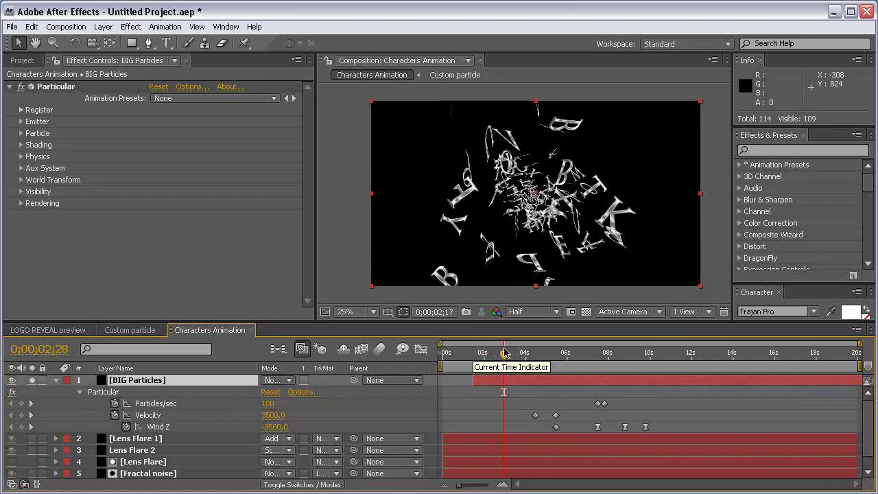
key("KP_0")
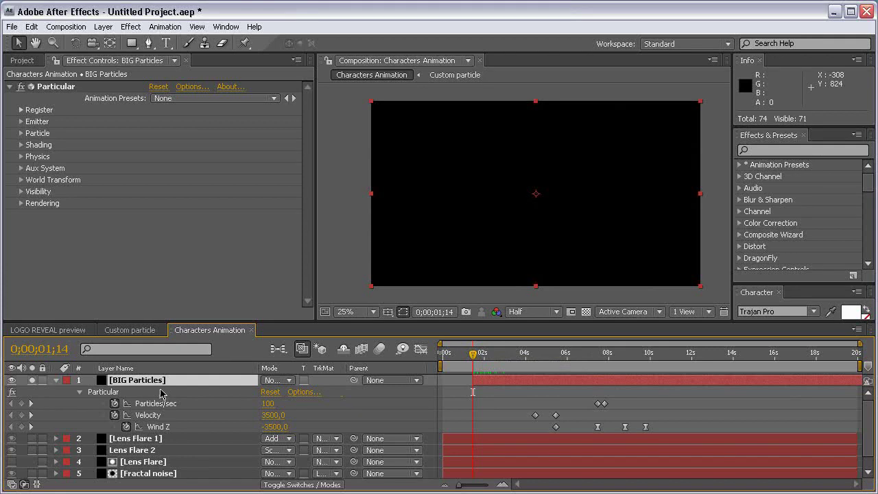
- Start keyframing BIG Particles' Opacity at 0% on 1;14
key("shift+t")
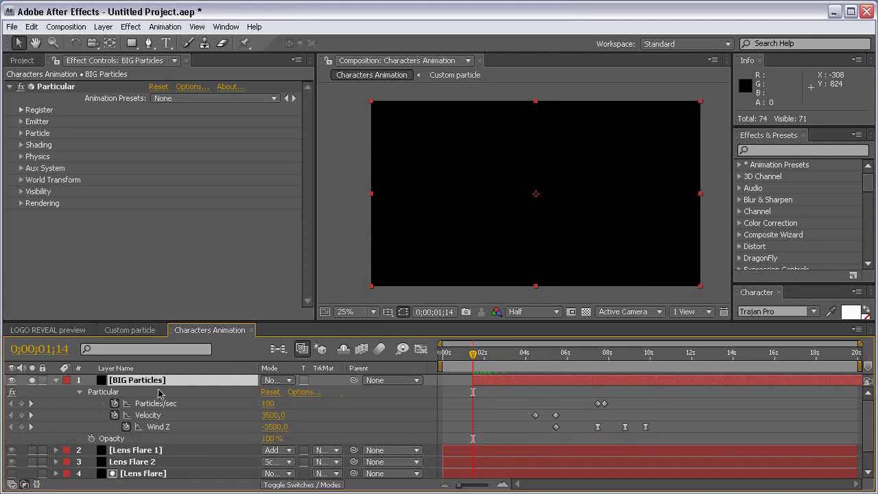
left_click(91, 438)
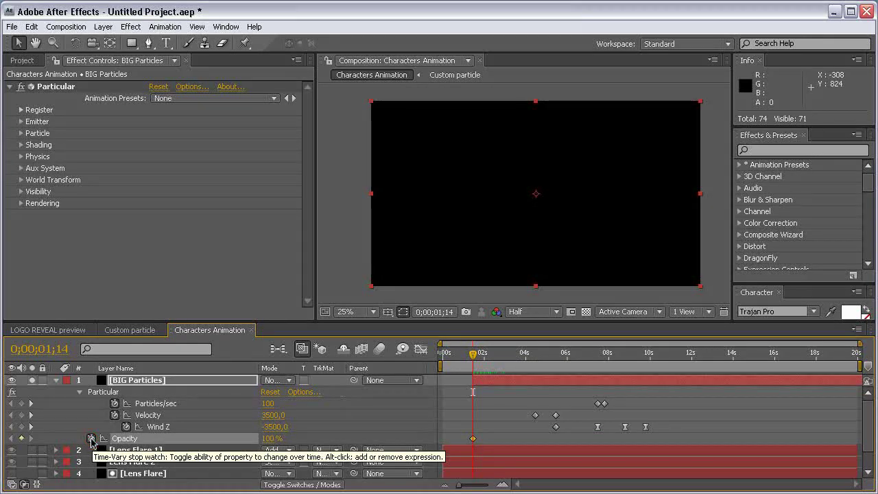
left_click_drag(267, 438, 24, 437)
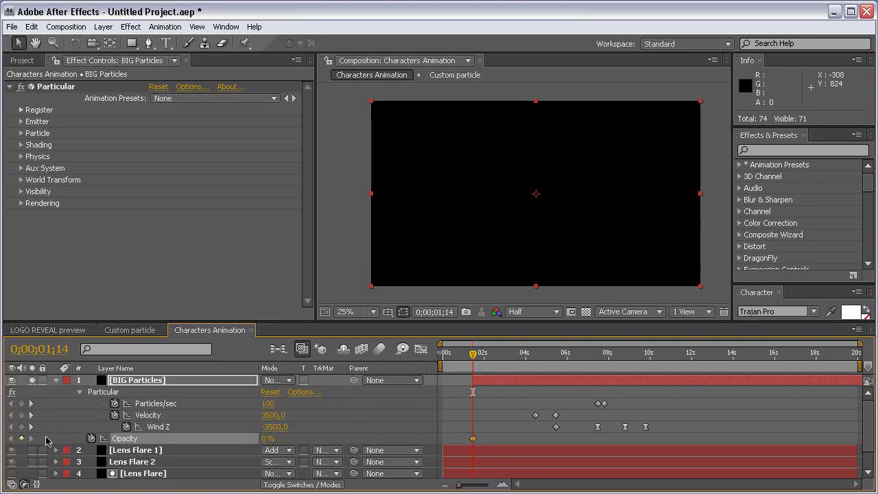
- Add a 100% Opacity keyframe ten frames later at 1;24, then move to about 9;20
key("shift+Page_Down")
key("alt+bracketleft")
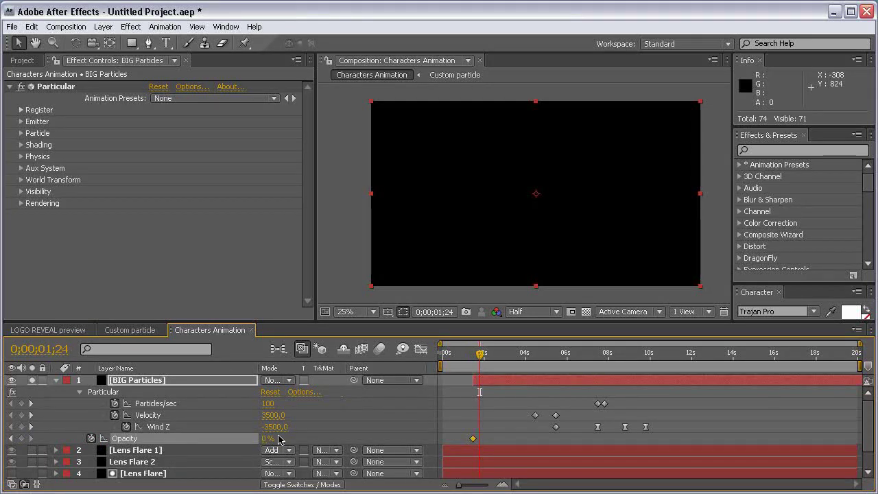
left_click_drag(266, 443, 406, 436)
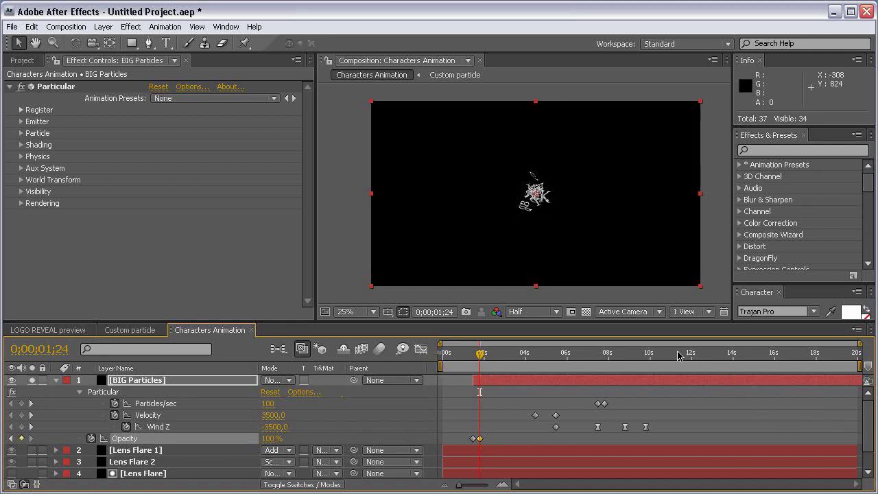
left_click(637, 357)
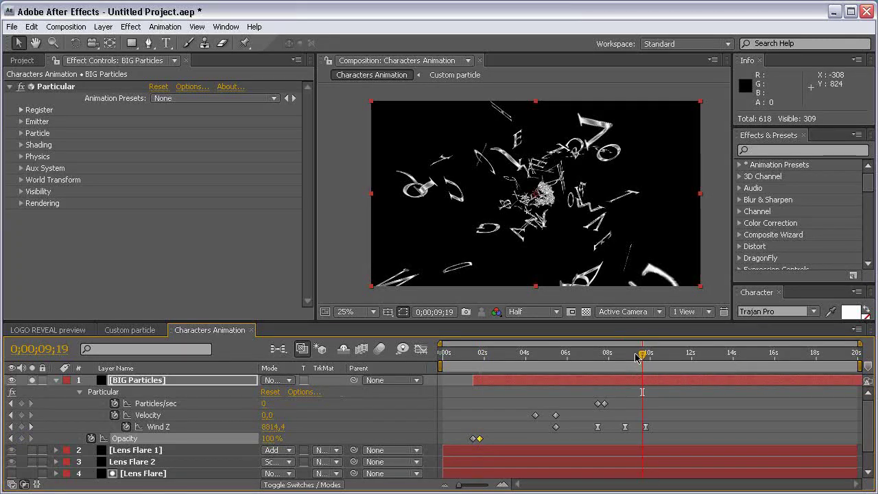
left_click_drag(637, 357, 642, 355)
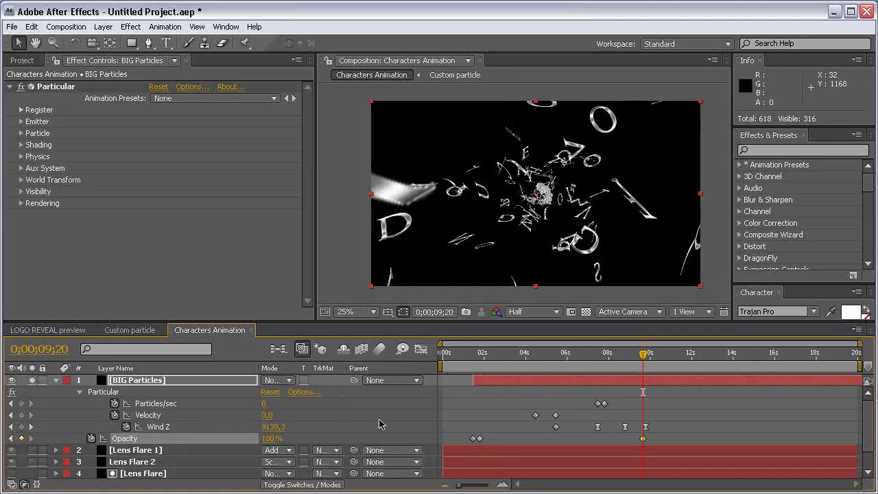
- Set BIG Particles' Opacity to 5% at 10;10 for the fade-out, then return to 10 seconds
key("shift+Page_Down")
key("shift+Page_Down")
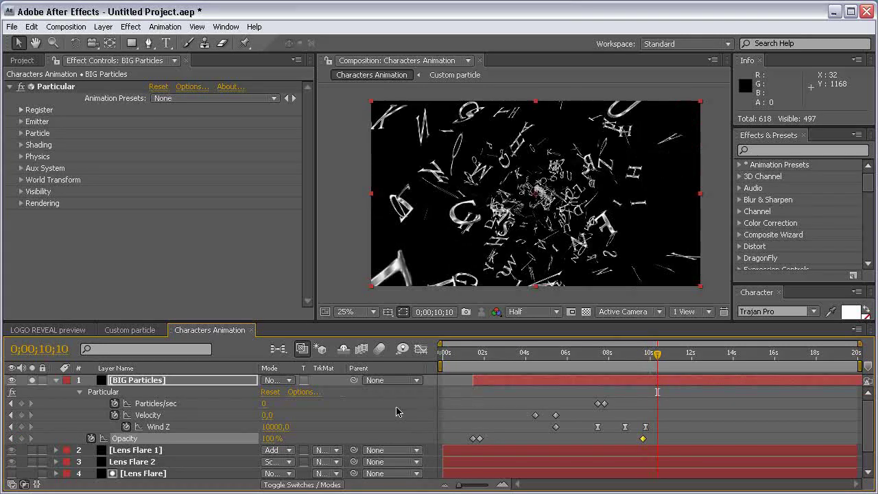
left_click(273, 438)
type("5")
key("Return")
left_click(651, 354)
left_click_drag(651, 353, 650, 353)
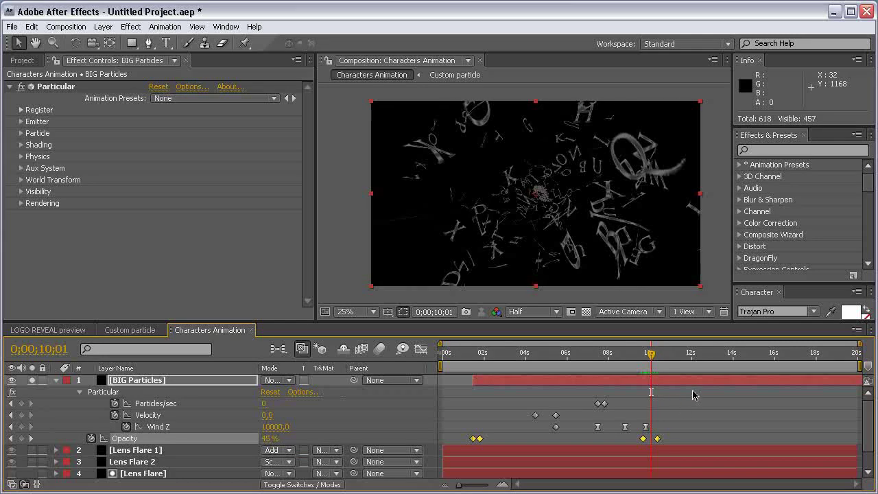
- Shift the fade-out Opacity keyframes to start at 10;00, then check the fade at 10;11
left_click(662, 437)
mouse_move(664, 439)
left_mouse_down()
mouse_move(637, 443)
mouse_move(651, 440)
left_mouse_up()
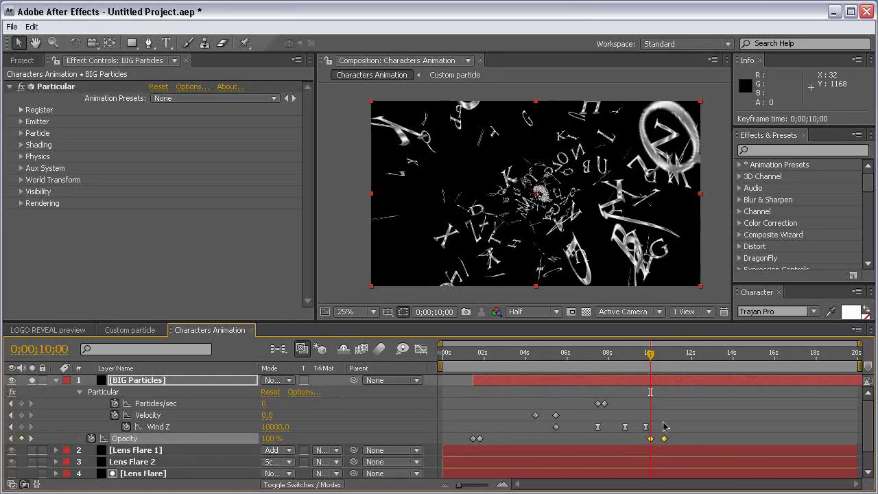
left_click(663, 425)
left_click_drag(650, 356, 669, 357)
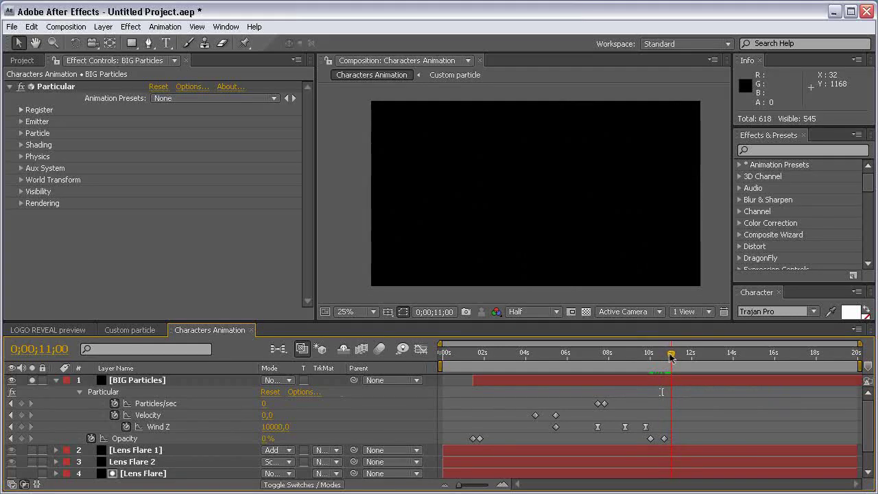
- Move both Opacity keyframes later so the fade-out runs from 0;00;11;01 to 0;00;11;11
left_click_drag(680, 434, 657, 441)
left_click(675, 352)
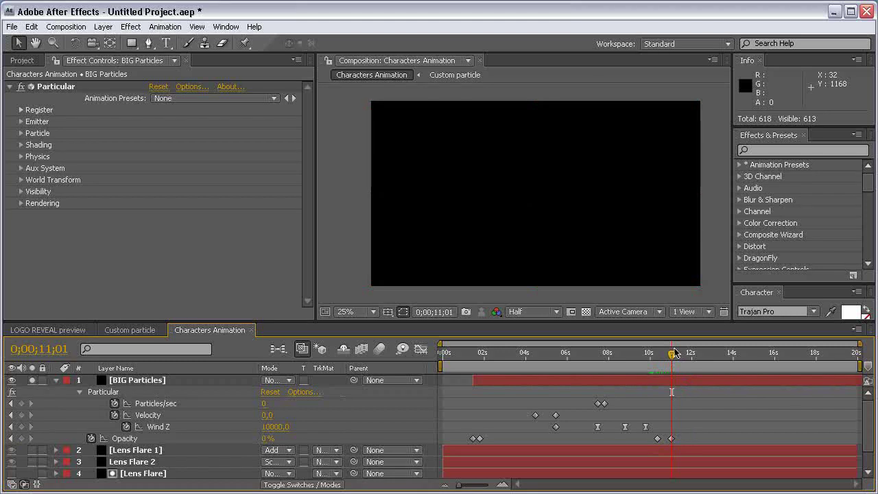
key("shift+Page_Down")
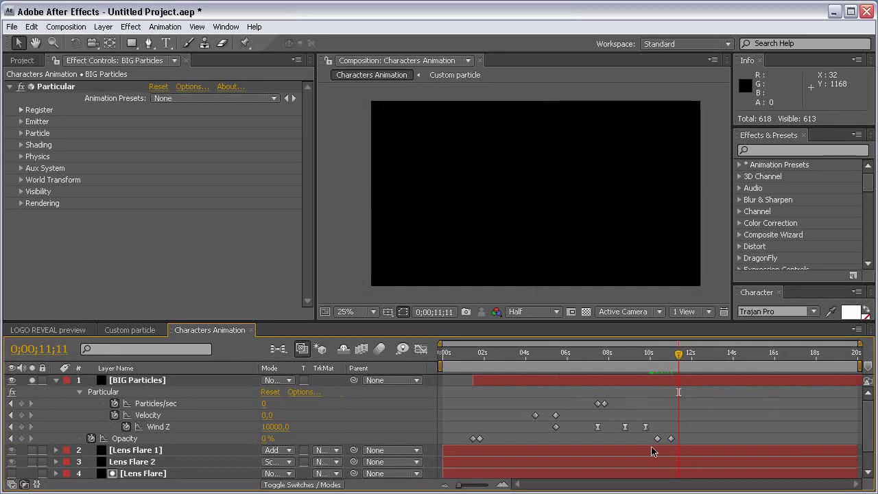
left_click_drag(672, 442, 672, 439)
key("shift+Page_Up")
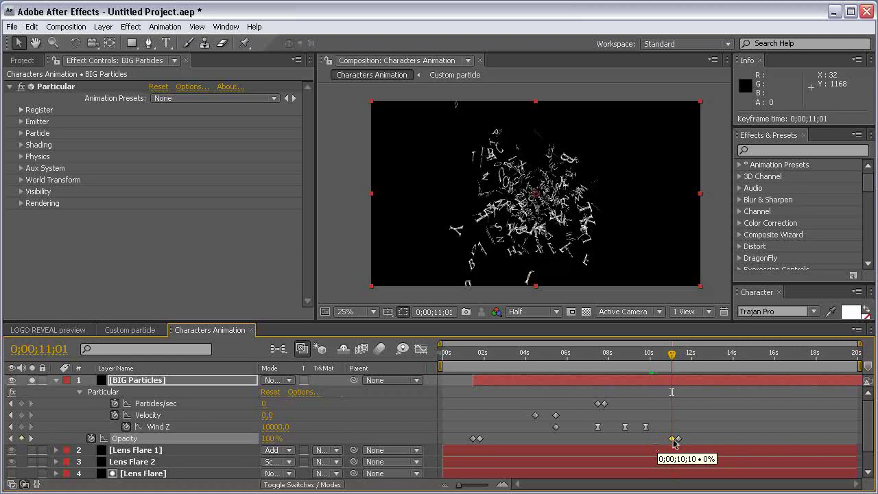
- Preview the particle fade, then switch to LOGO REVEAL and scrub to its blue glow frame
mouse_move(674, 355)
left_mouse_down()
mouse_move(664, 355)
mouse_move(675, 354)
mouse_move(676, 365)
left_mouse_up()
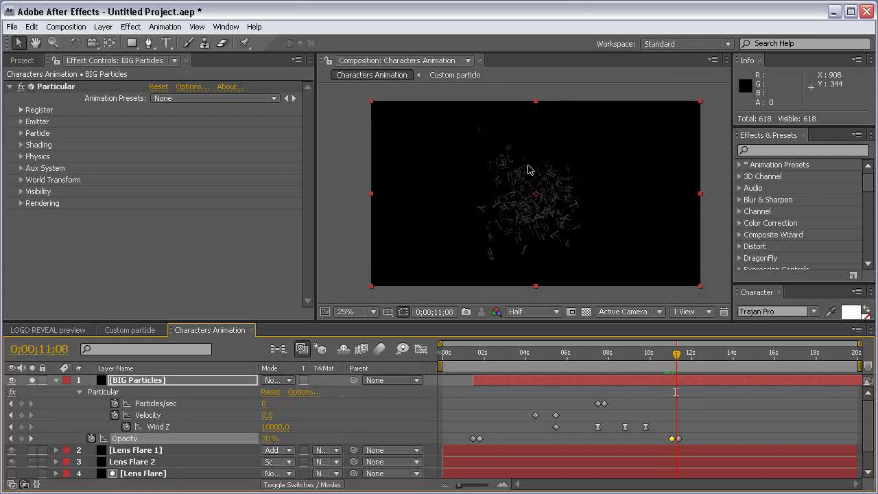
left_click(42, 330)
left_click_drag(677, 370, 733, 355)
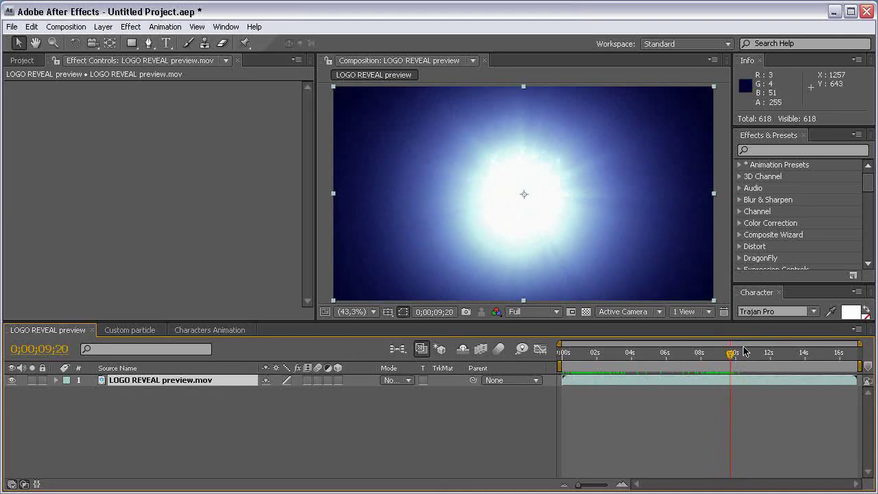
- Return to Characters Animation, collapse and select BIG Particles, and scrub back to about 8;03
left_click(216, 332)
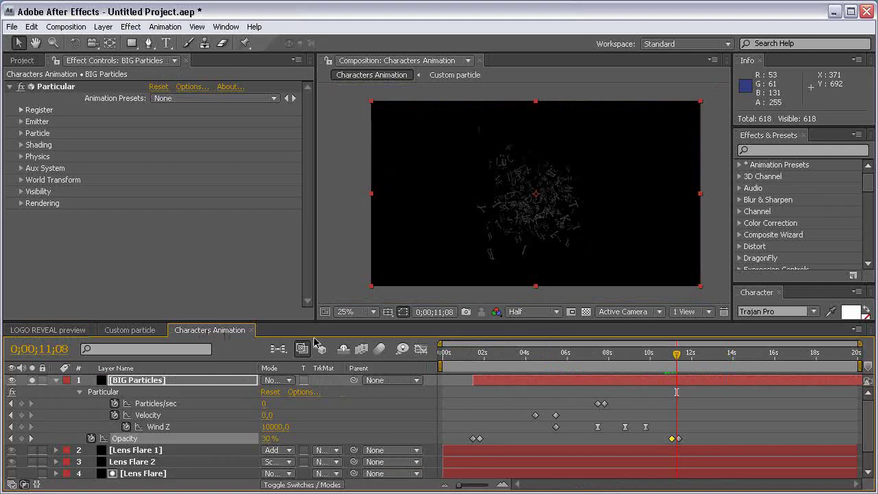
left_click(575, 439)
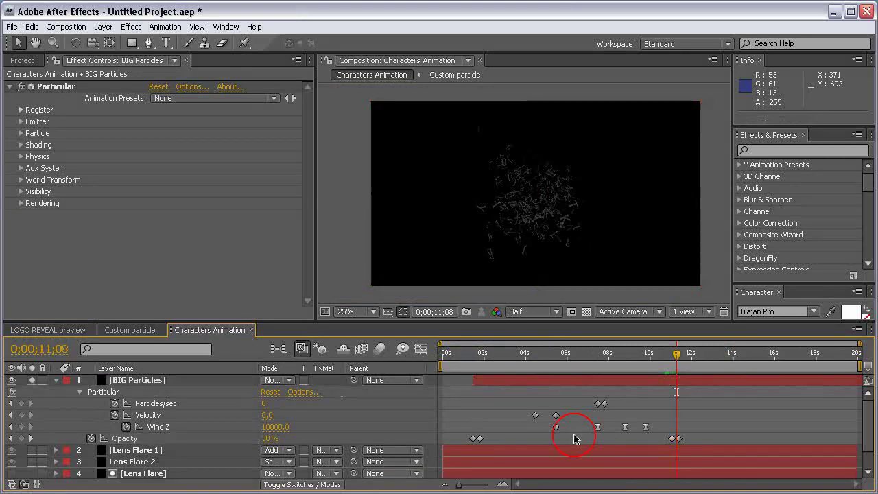
left_click(57, 381)
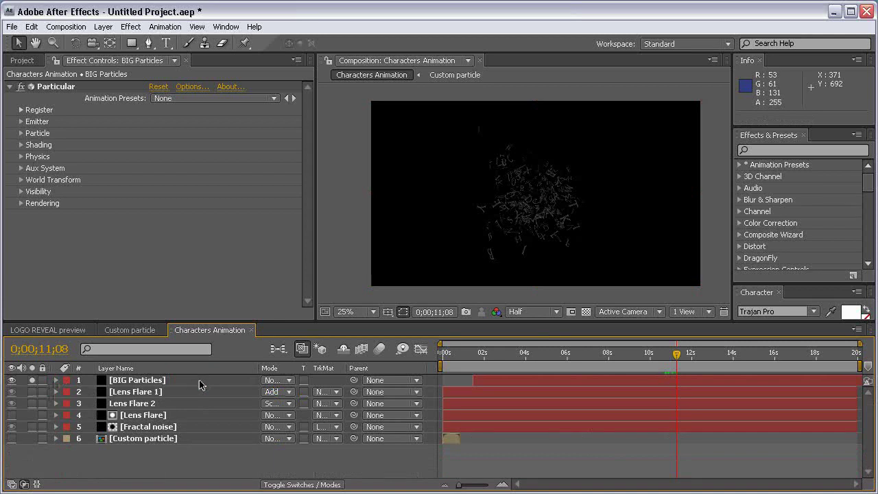
left_click(203, 382)
left_click_drag(557, 352, 610, 351)
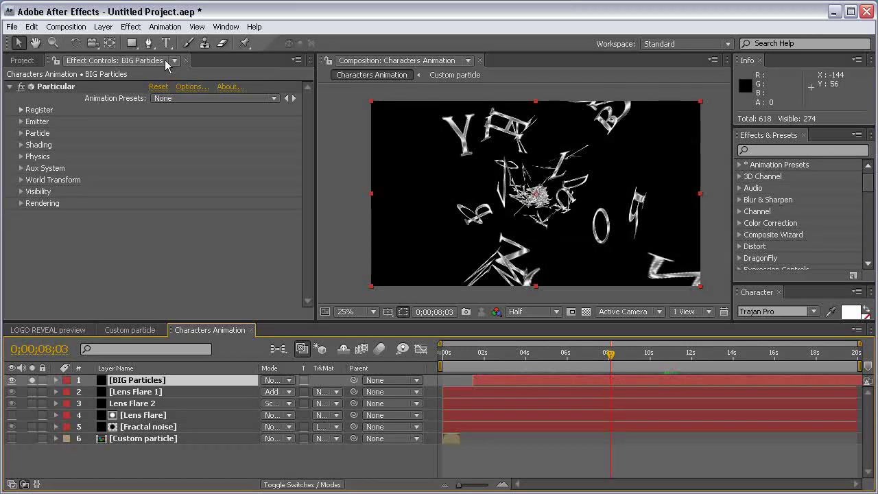
- Create a new point light, Light 1, with the default light settings
left_click(103, 27)
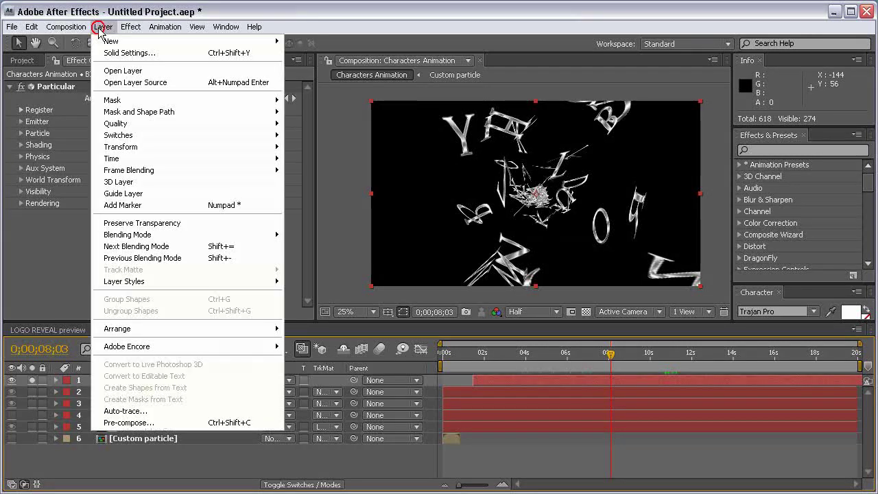
mouse_move(121, 44)
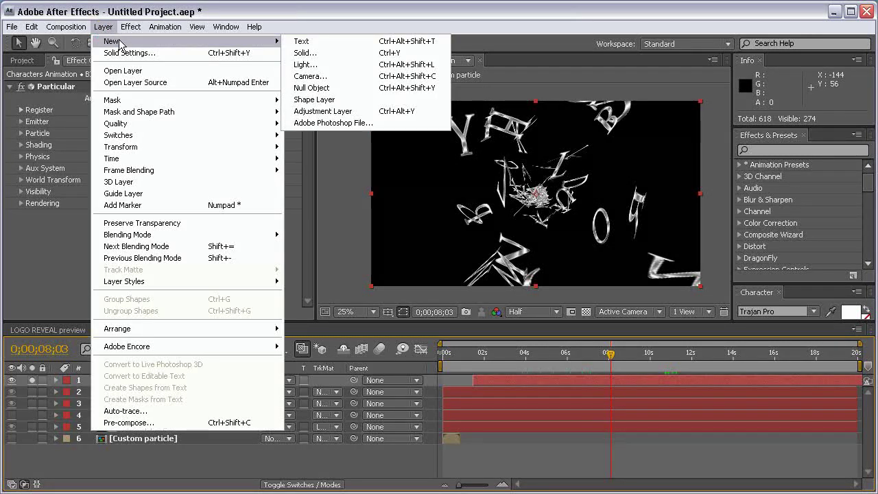
left_click(356, 65)
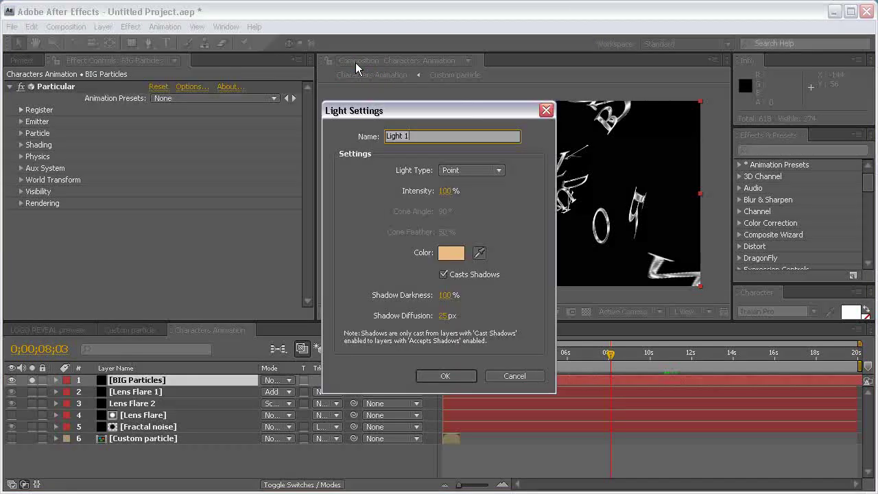
left_click(445, 377)
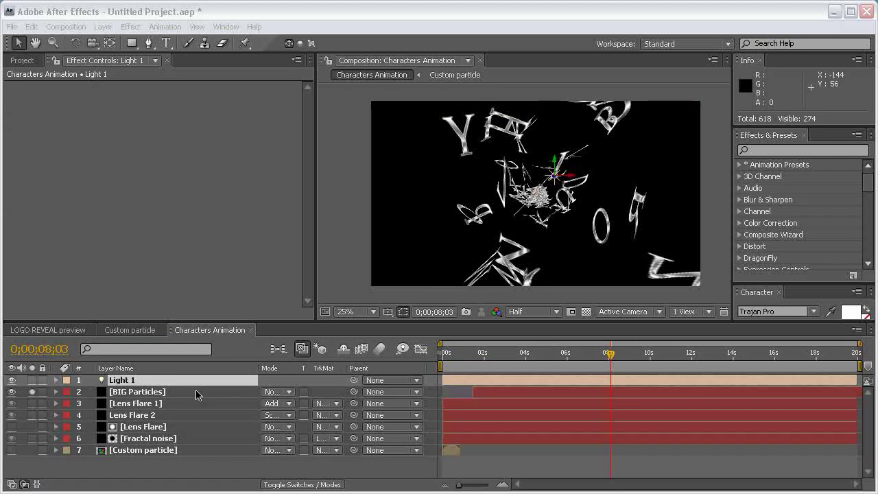
- Reveal Light 1's Light Options and Position, keeping Shadow Diffusion at 25 pixels
left_click(177, 395)
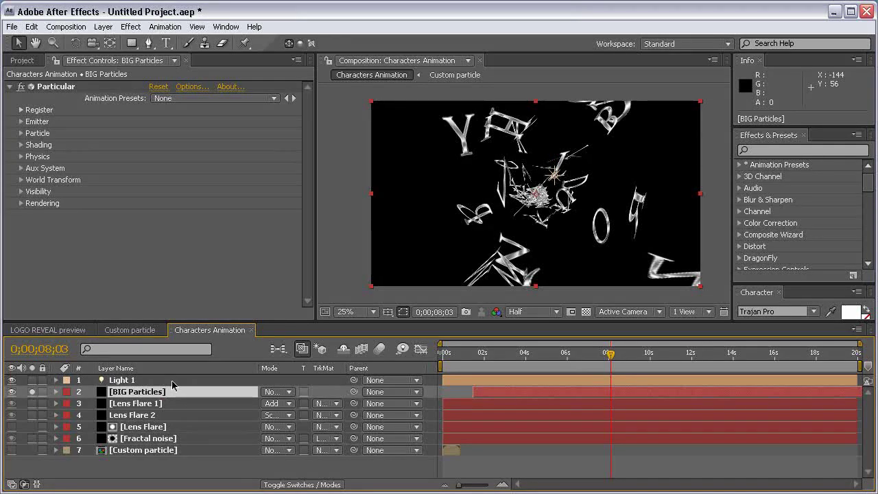
left_click(172, 380)
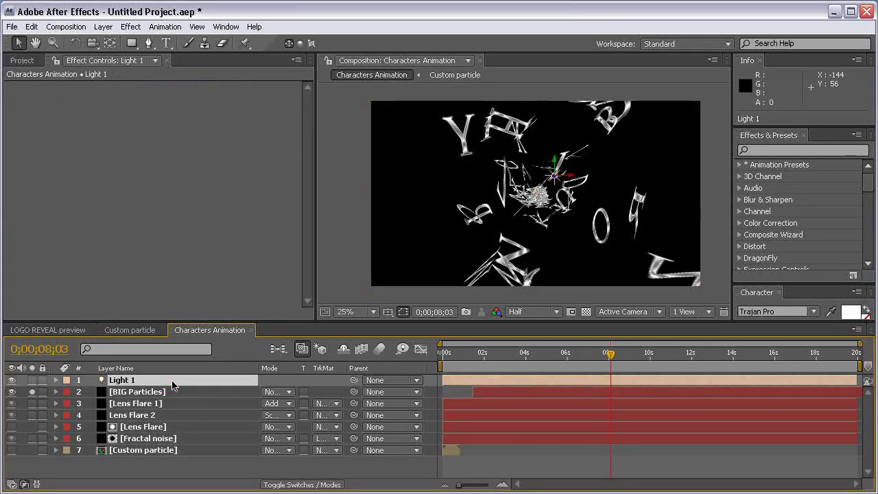
key("a")
key("a")
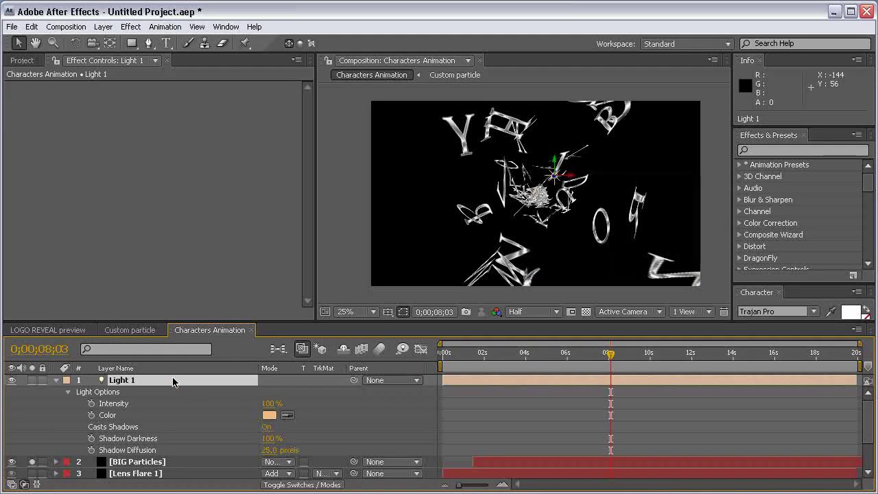
key("shift+p")
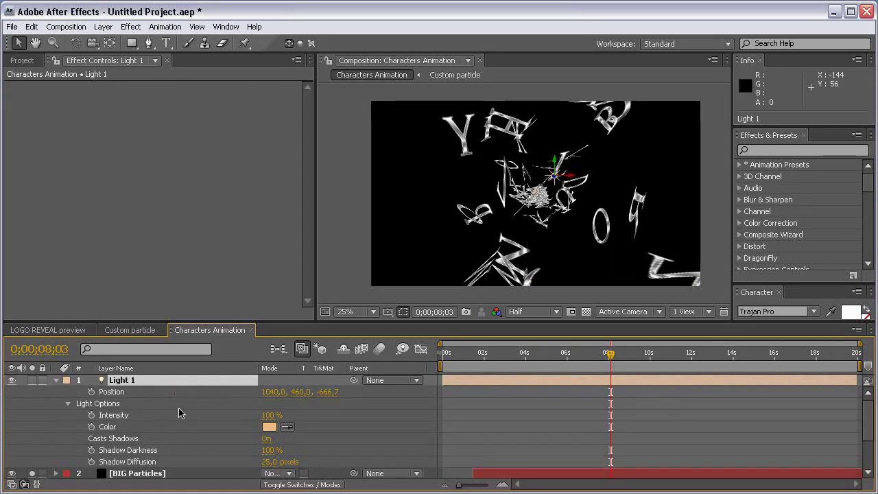
left_click(184, 462)
left_click(267, 463)
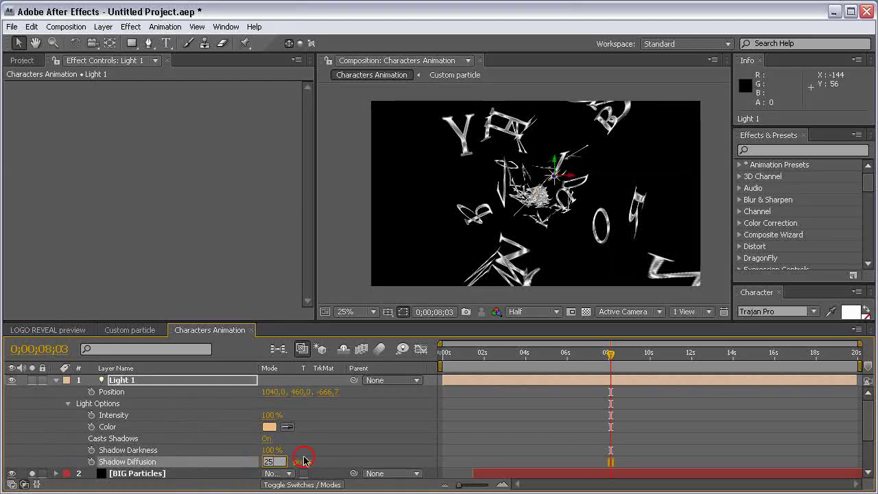
left_click(361, 458)
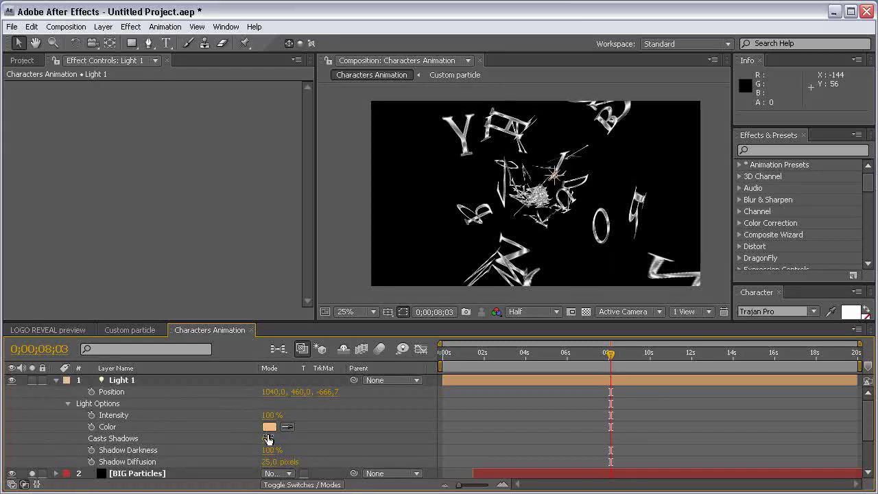
- Set Light 1's colour to pale yellow F7DD97
left_click(269, 427)
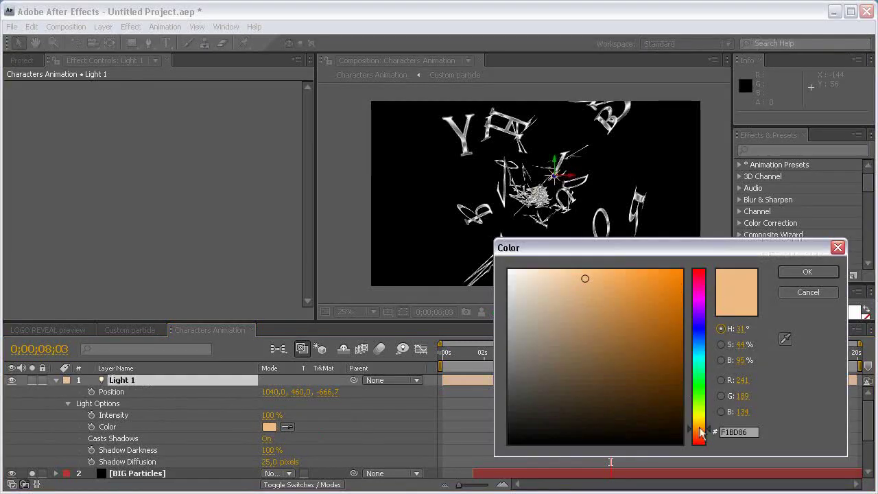
left_click_drag(697, 432, 697, 422)
left_click(575, 274)
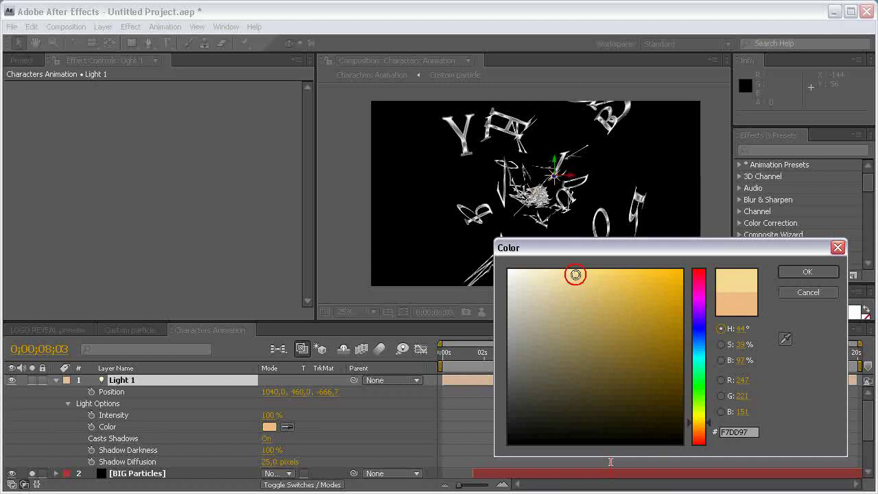
left_click(809, 272)
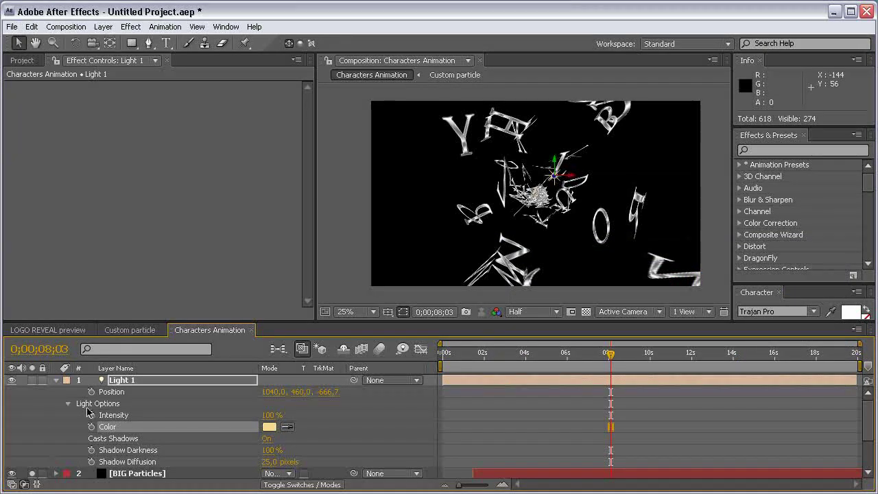
- Reopen Light 1's light settings and close them unchanged
left_click(71, 404)
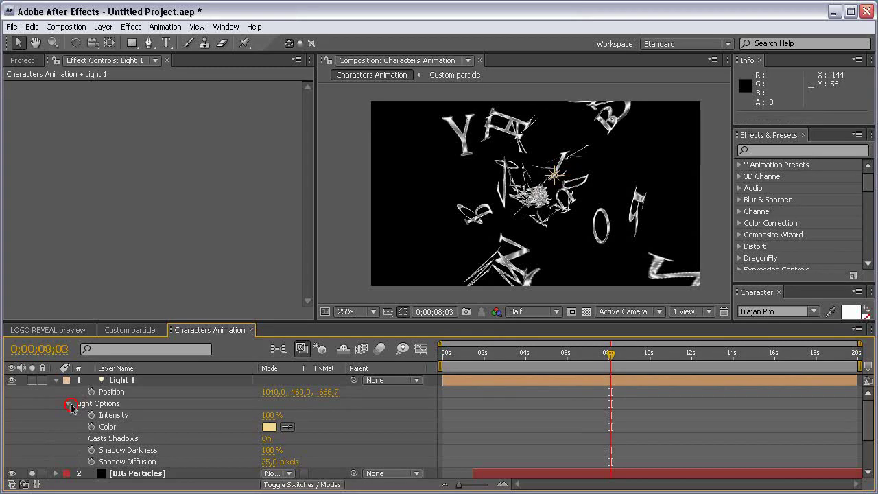
left_click(183, 379)
left_click(103, 27)
left_click(146, 54)
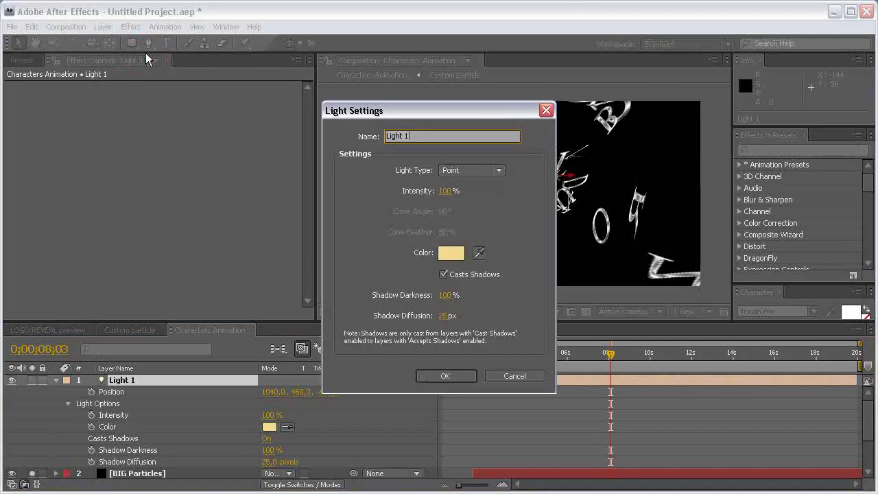
left_click(458, 376)
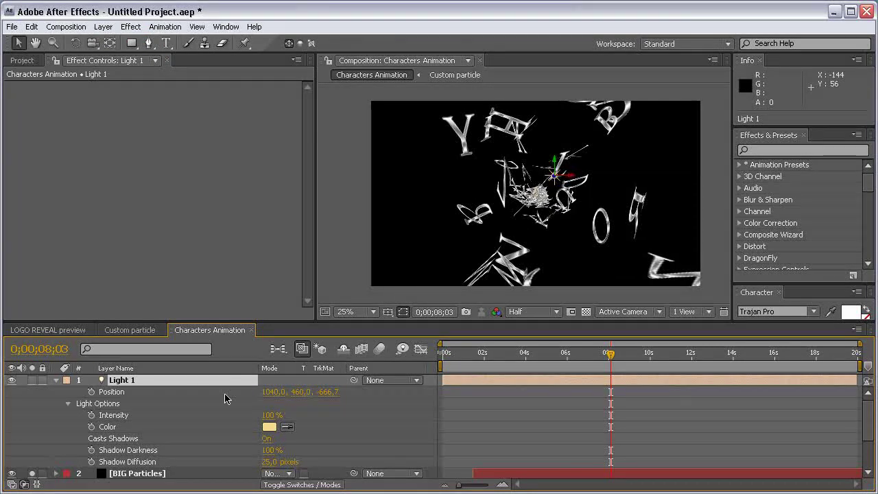
- Place Light 1 at 1500, 500, -500 on the right, then duplicate it with Ctrl+D
left_click(269, 393)
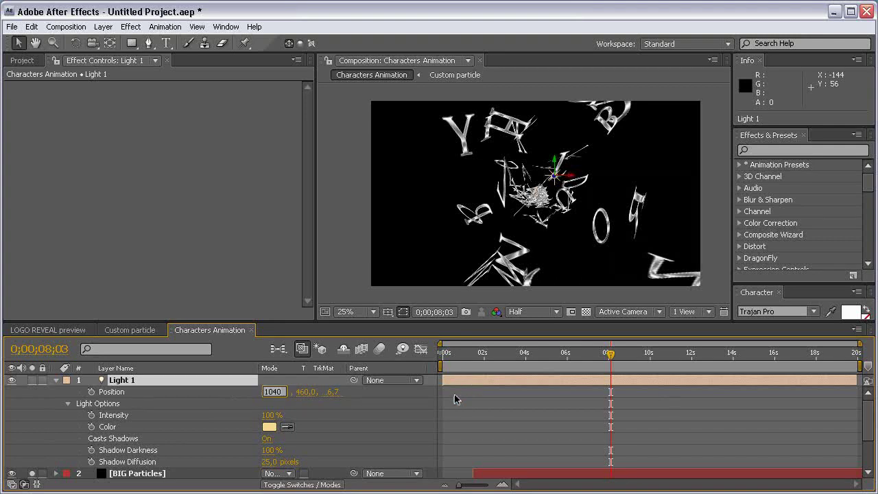
type("1500")
key("Return")
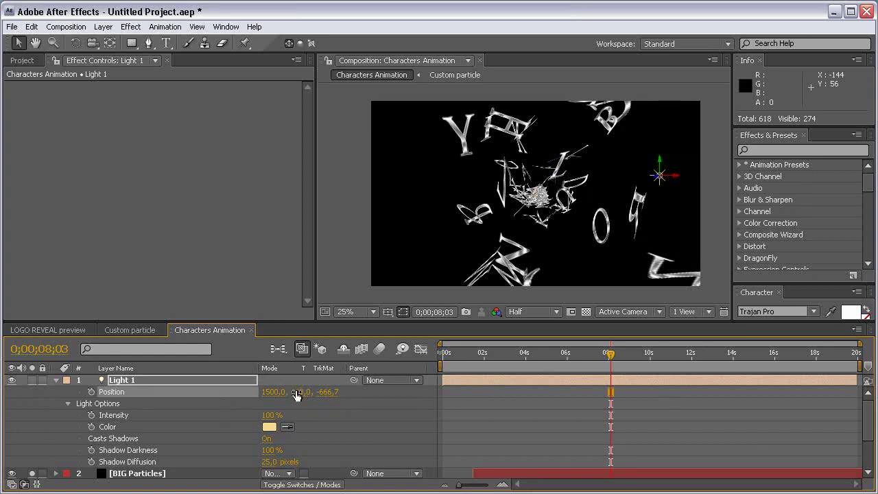
left_click_drag(296, 395, 371, 395)
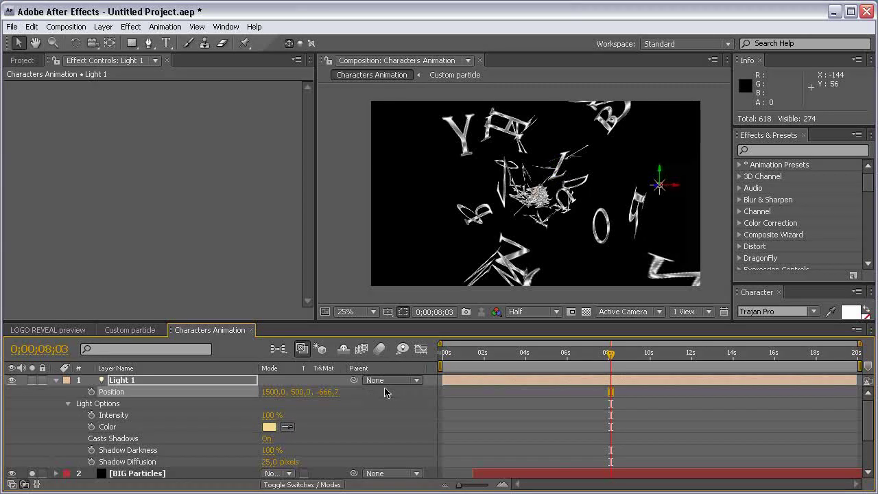
left_click(332, 395)
type("-500")
key("Return")
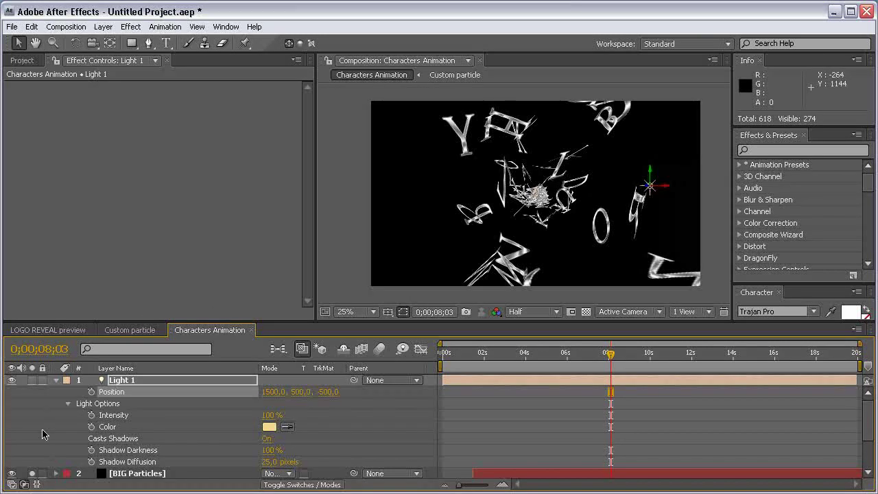
key("ctrl+d")
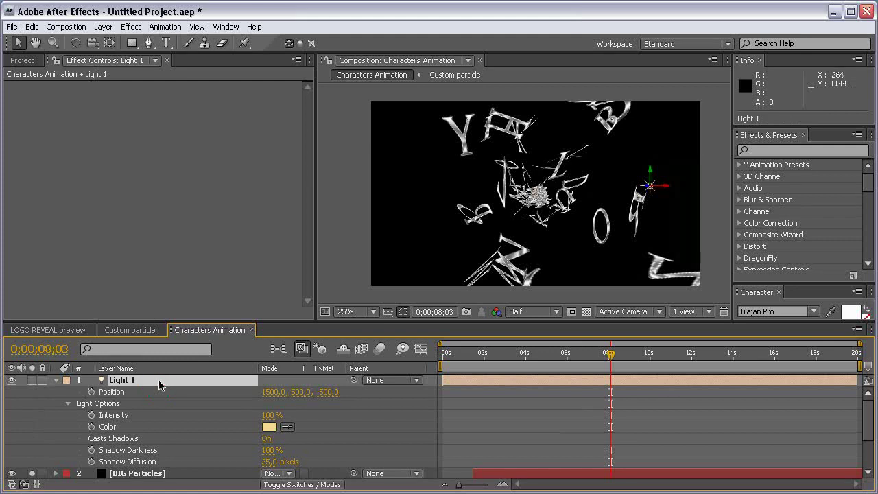
- Move Light 2 to 380, 500, -500 on the left, then duplicate it as Light 3
key("p")
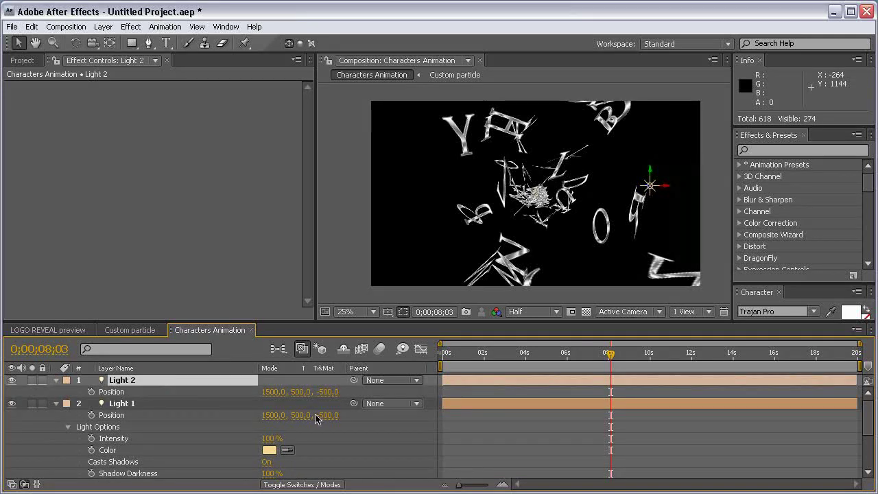
left_click_drag(274, 391, 146, 388)
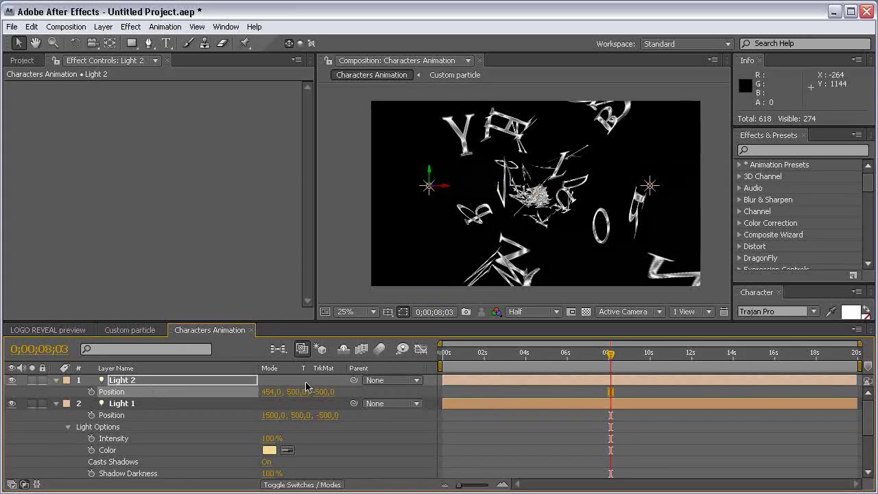
left_click(274, 391)
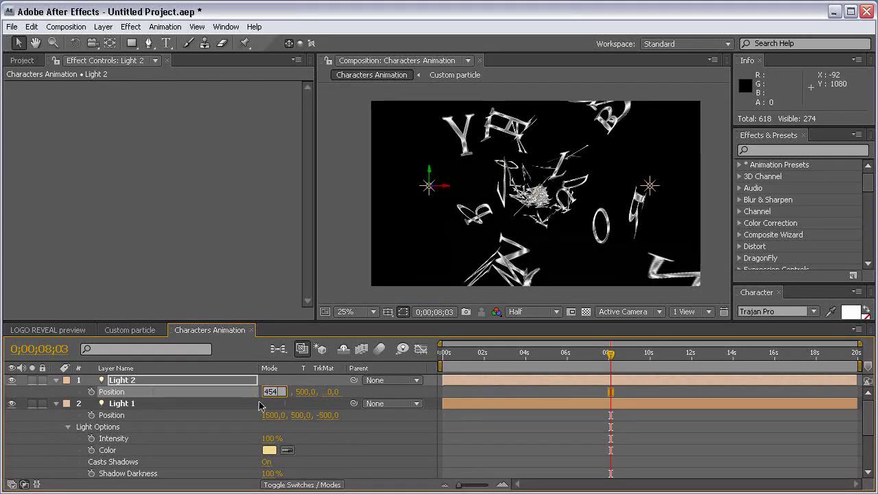
type("380")
key("Return")
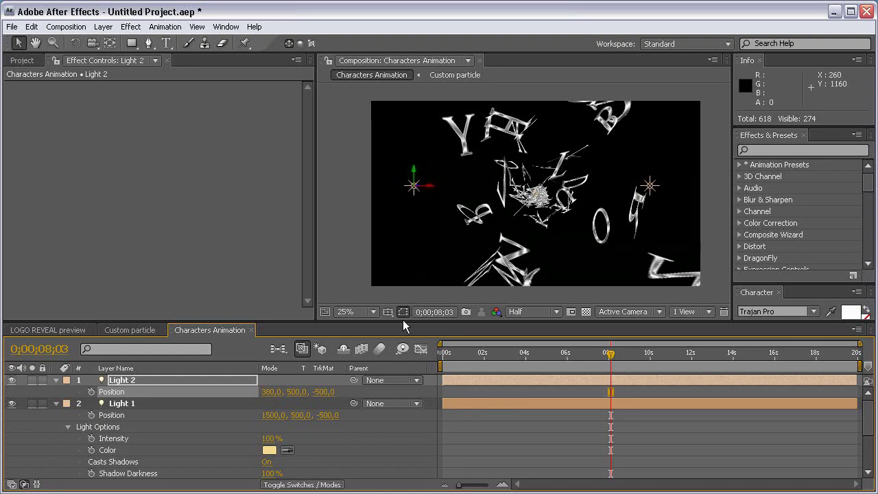
left_click(300, 392)
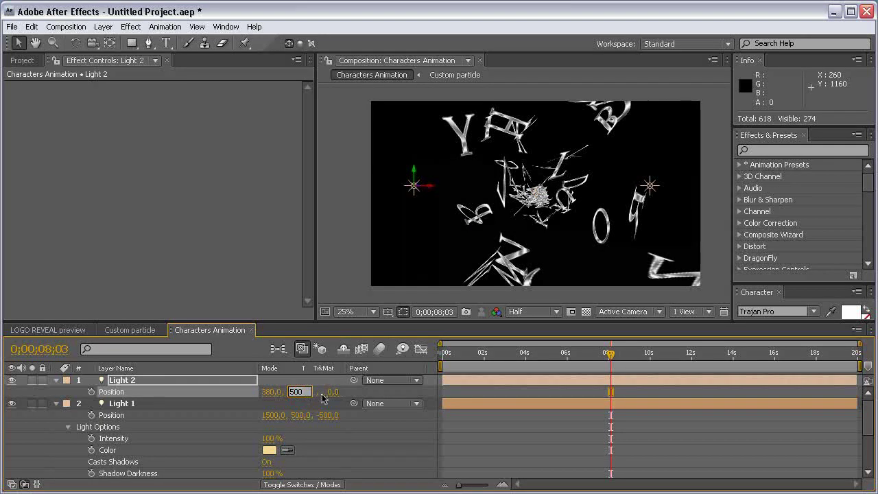
left_click(374, 396)
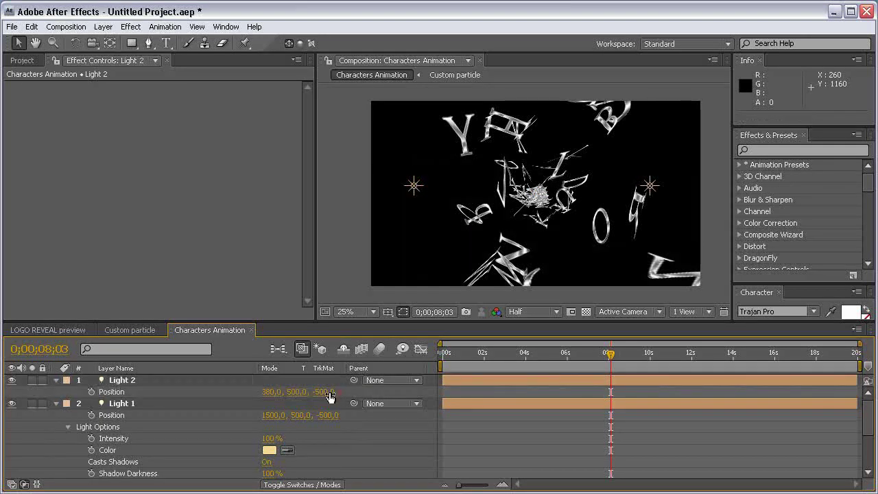
left_click(327, 392)
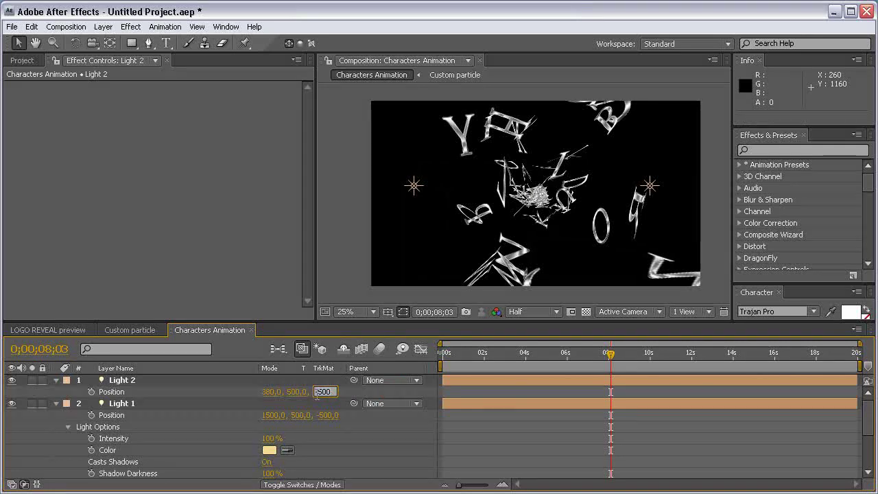
left_click(122, 381)
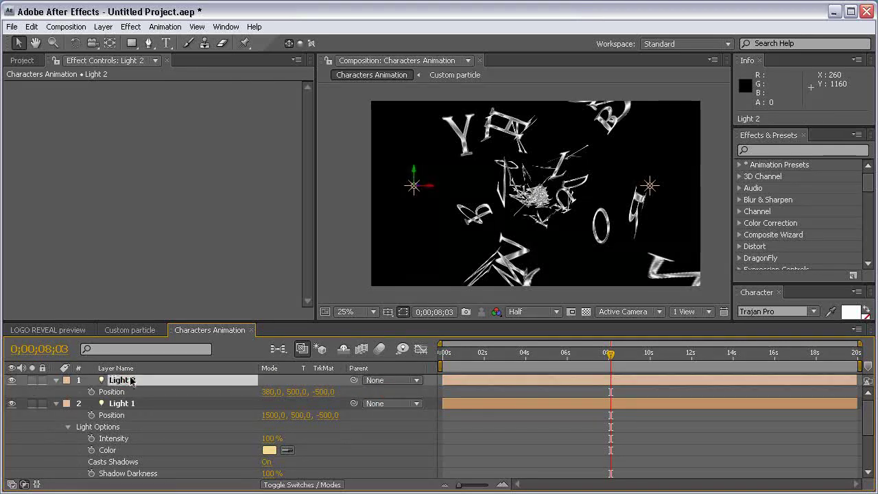
key("ctrl+d")
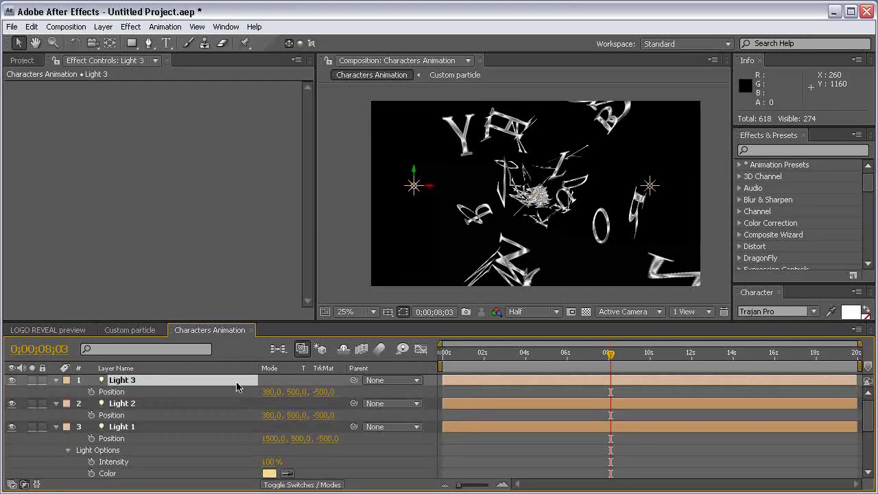
- Set Light 3's Position to X 960 and Y 1000, then pan the viewer to check it
left_click(270, 391)
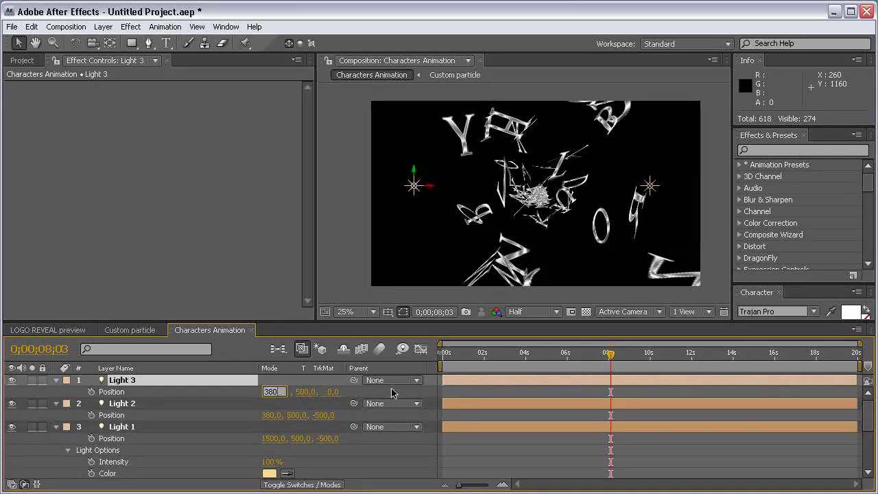
type("960")
key("Return")
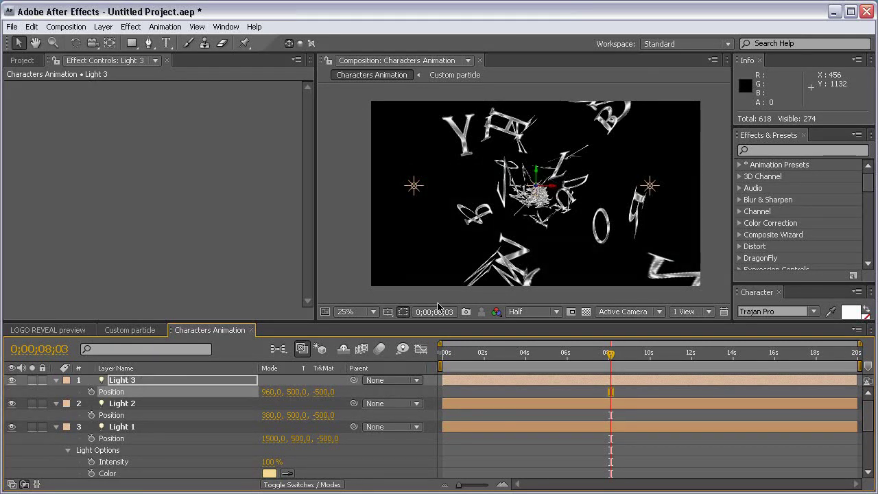
left_click(297, 392)
type("1000")
key("Return")
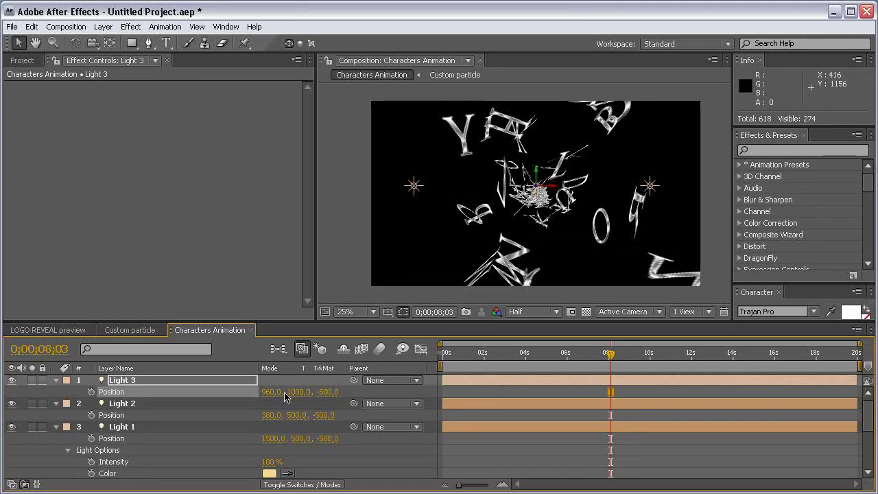
key("h")
left_click_drag(548, 226, 551, 209)
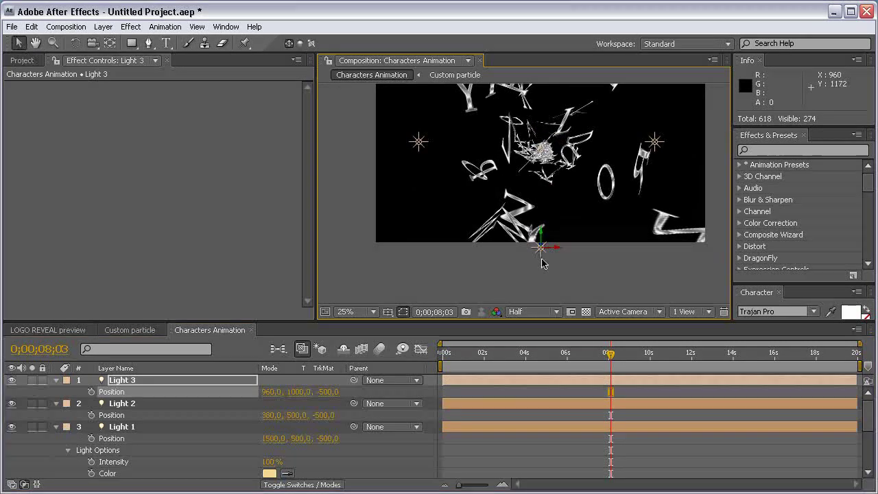
left_click_drag(548, 163, 546, 199)
key("v")
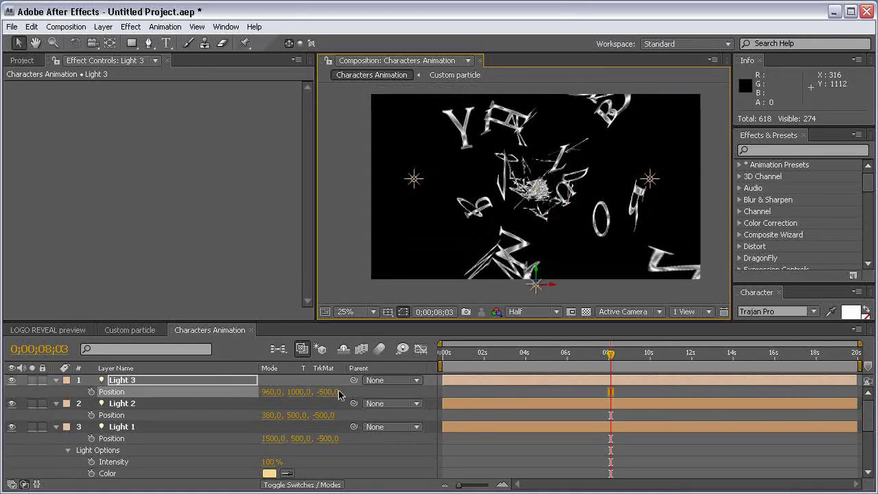
- Duplicate Light 3 into Light 4 and set its Y position to 100
left_click(229, 383)
key("ctrl+d")
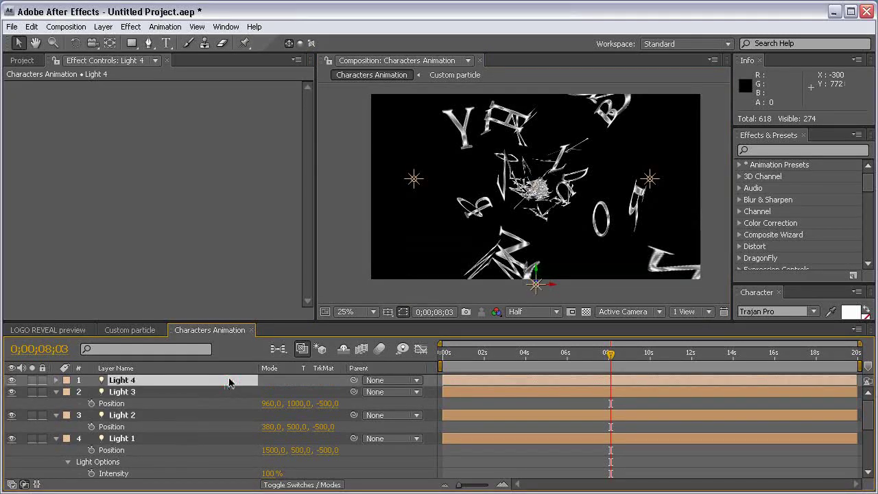
key("p")
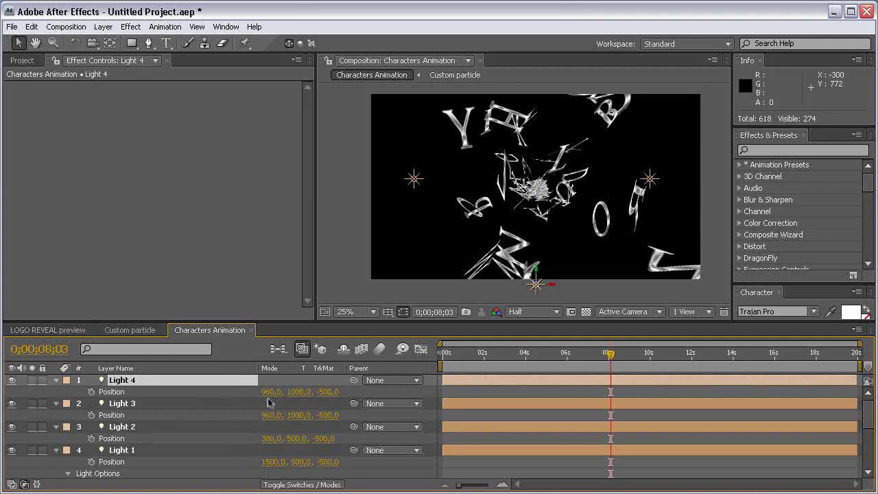
left_click(304, 392)
type("100")
key("Return")
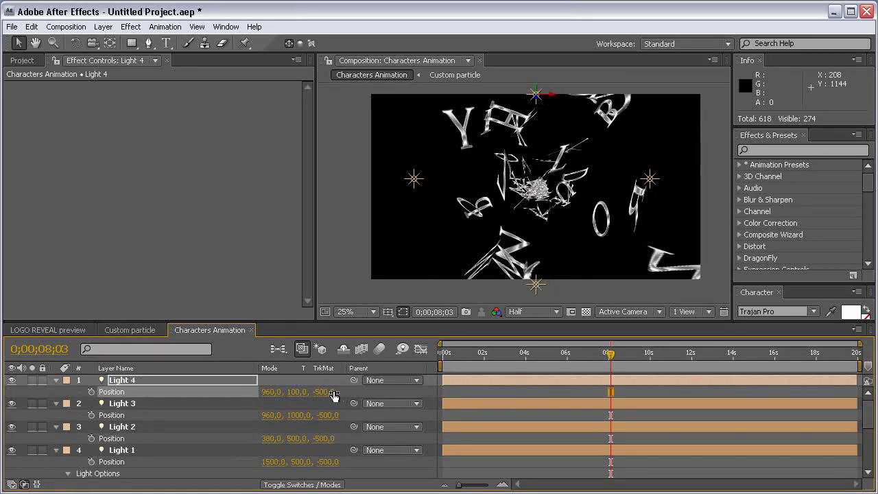
- Duplicate Light 4 into Light 5 and set its Y to 540 and Z to -2000
left_click(179, 381)
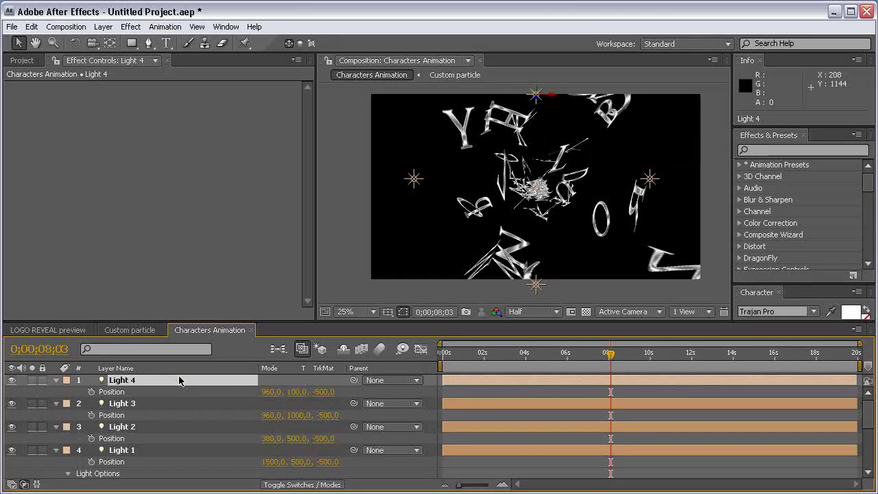
key("ctrl+d")
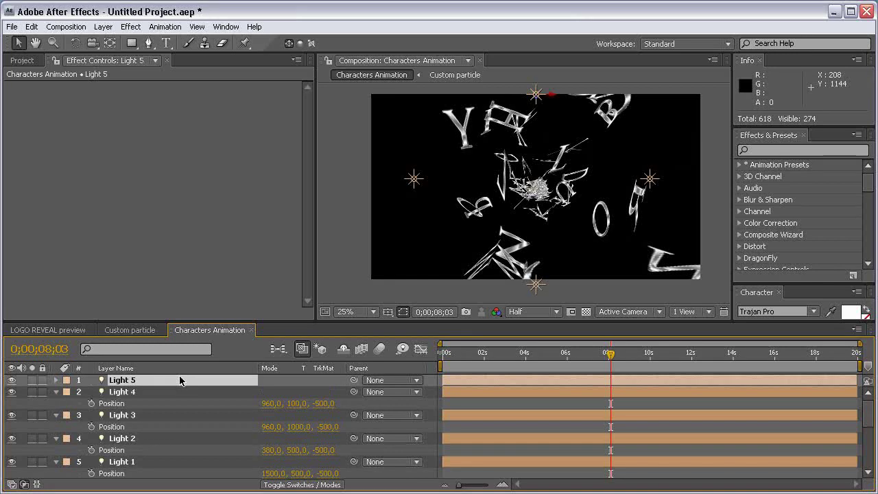
key("p")
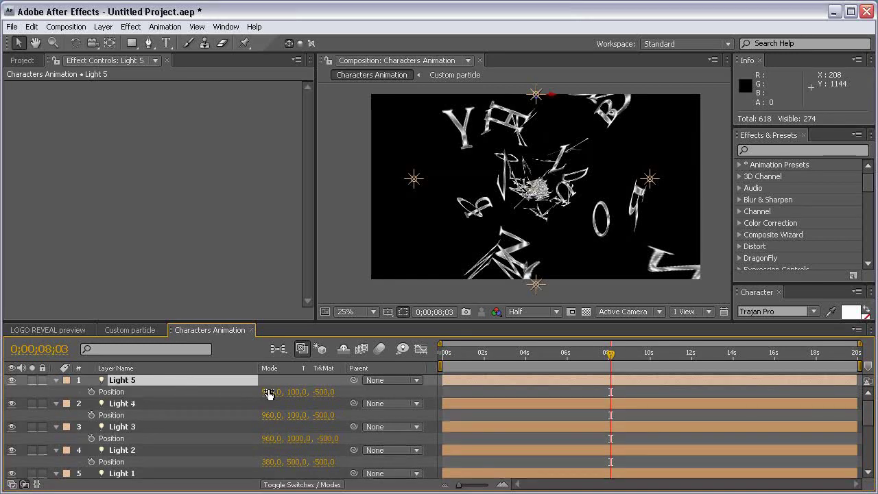
left_click(297, 392)
type("540")
key("Return")
left_click(322, 392)
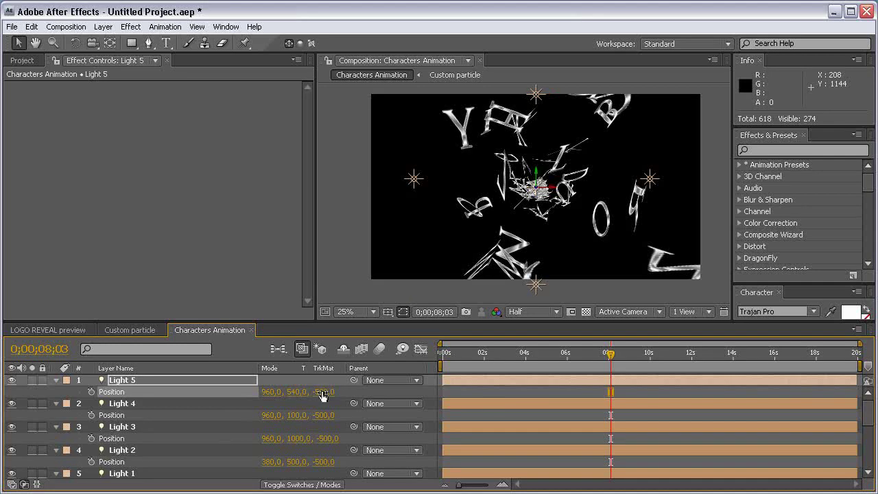
type("-2000")
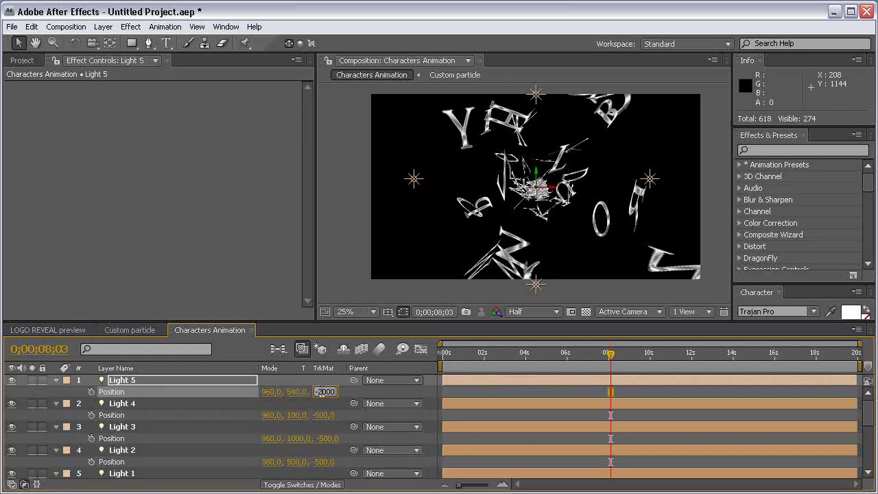
key("Return")
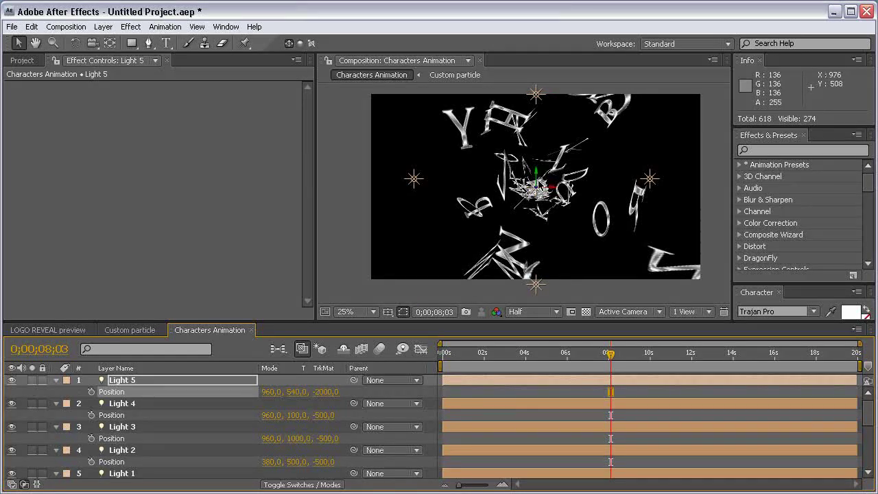
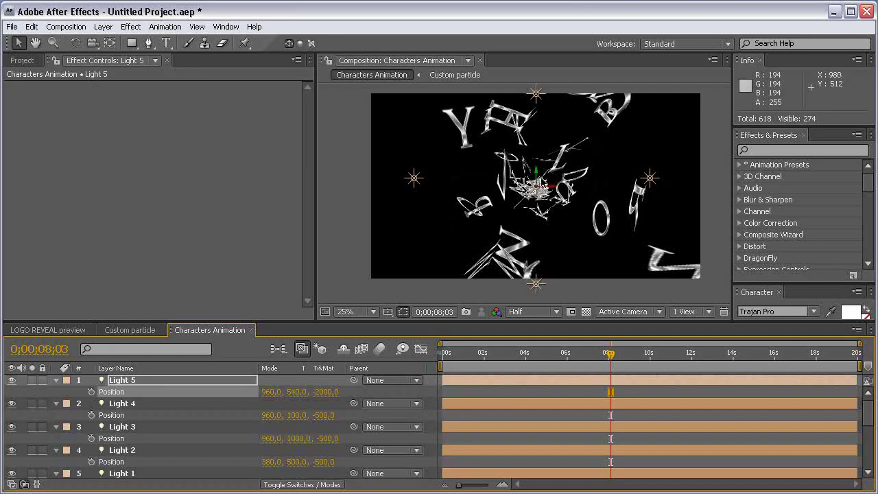
- Switch the viewer to Custom View 1 and frame the letters streaming from the top-left
left_click(659, 312)
left_click(648, 418)
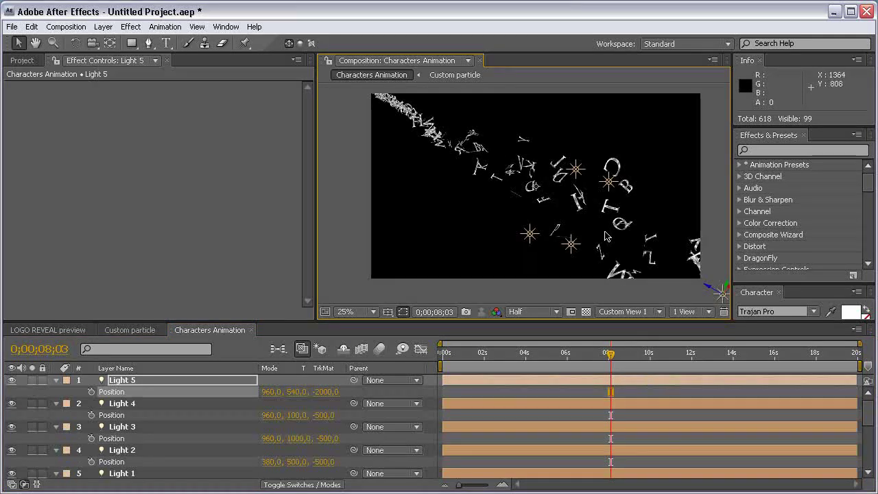
key("comma")
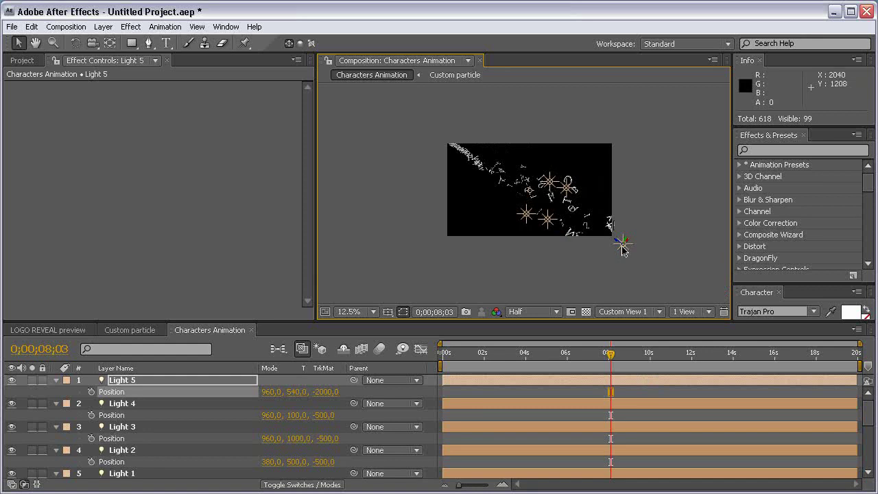
key("period")
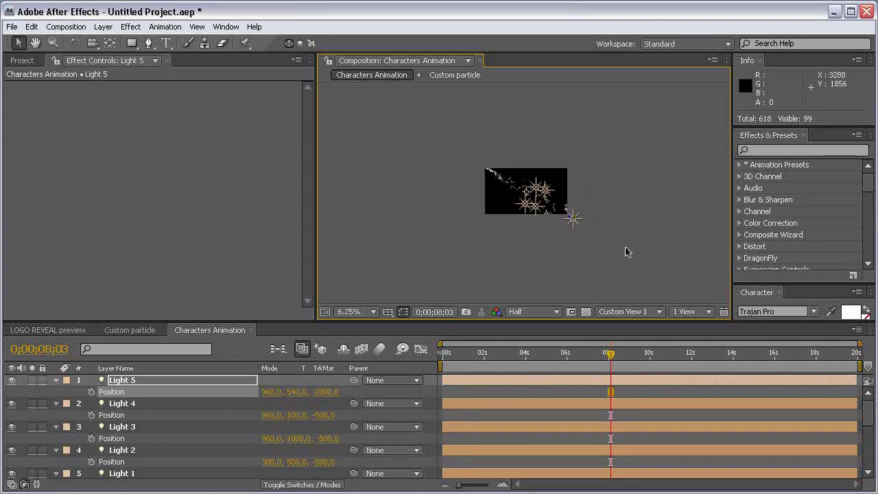
left_click_drag(646, 234, 532, 187)
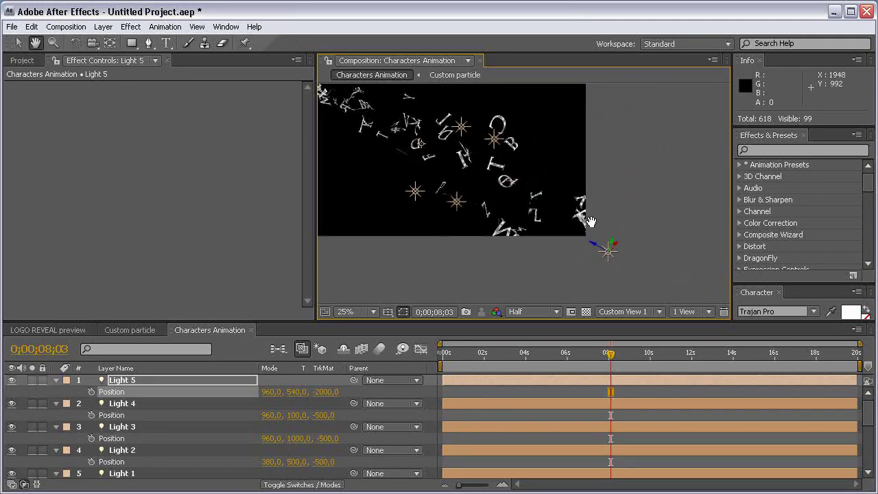
left_click_drag(608, 256, 642, 261)
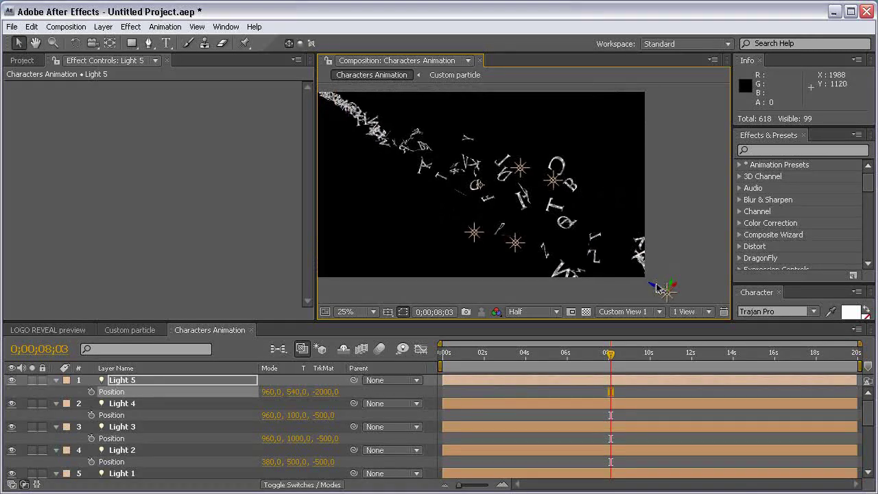
left_click_drag(321, 187, 490, 167)
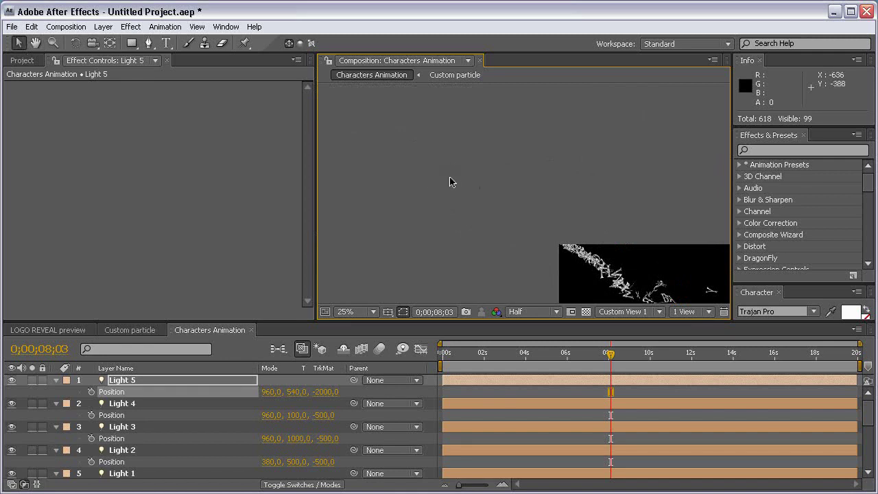
left_click_drag(543, 218, 399, 98)
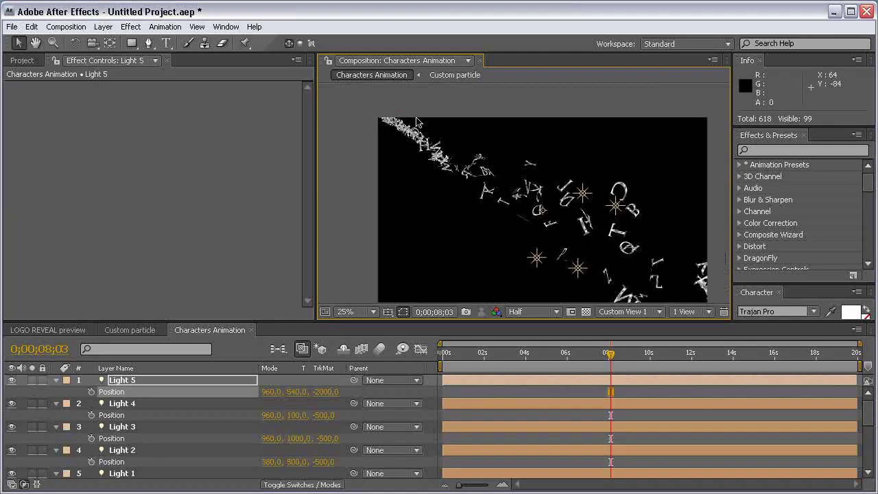
left_click_drag(650, 225, 601, 194)
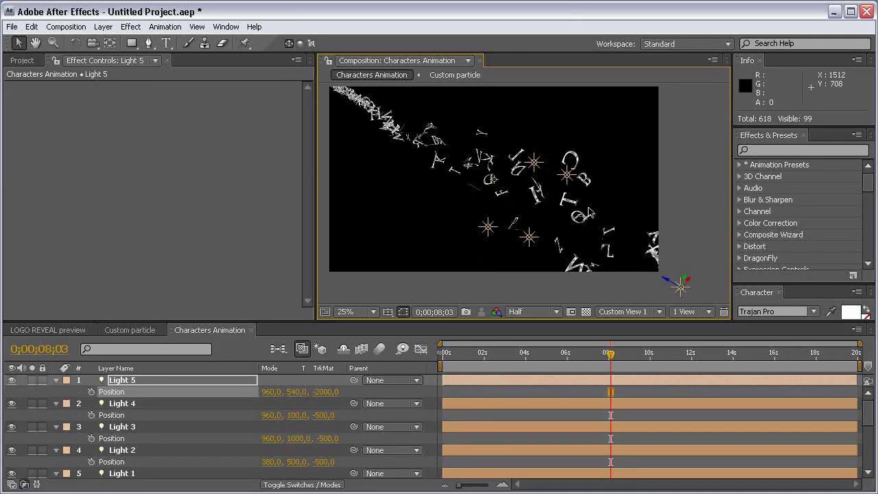
- Collapse the five lights' Position properties and select BIG Particles
left_click(200, 443)
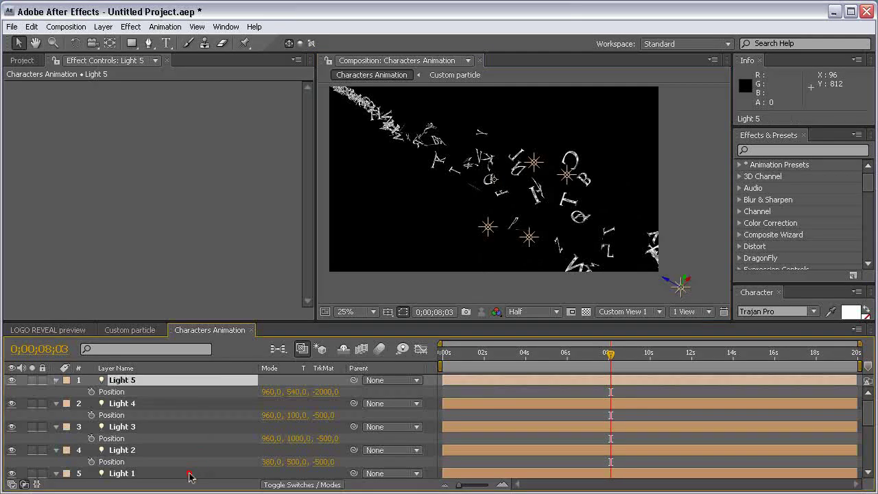
key("ctrl+a")
left_click(56, 380)
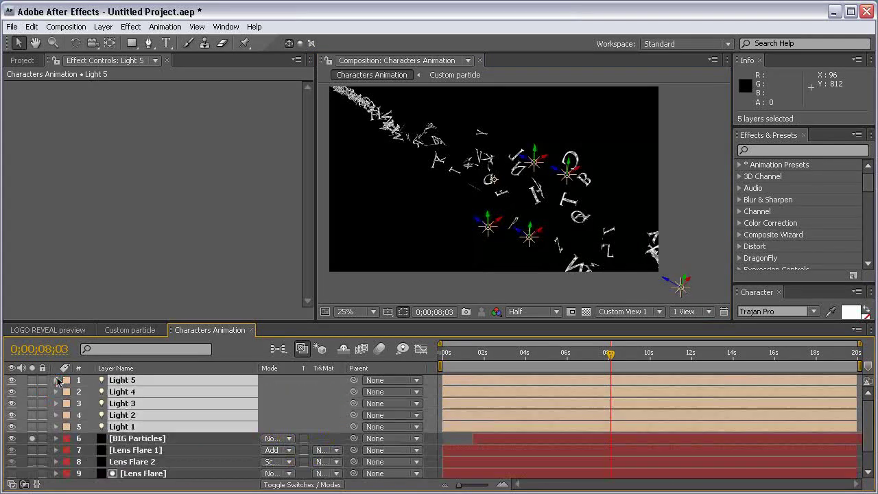
left_click(163, 442)
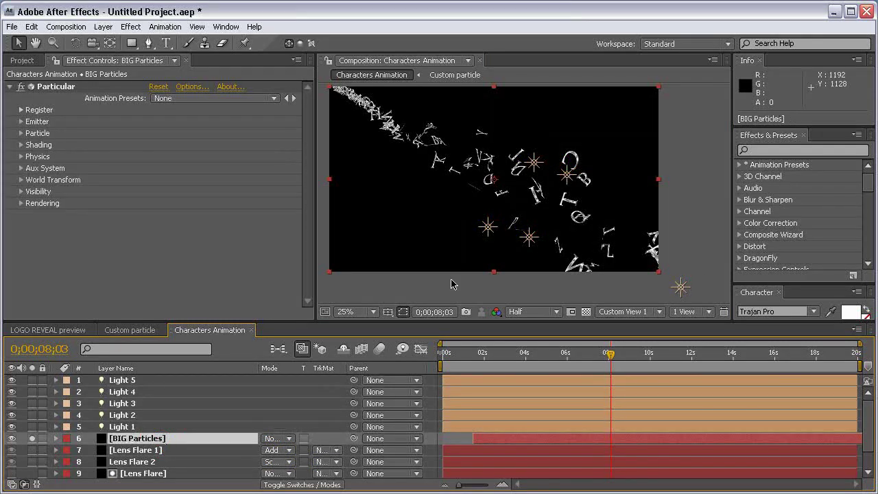
- Raise Light 5's Intensity to 150%, then select BIG Particles to show its Particular settings
left_click(680, 288)
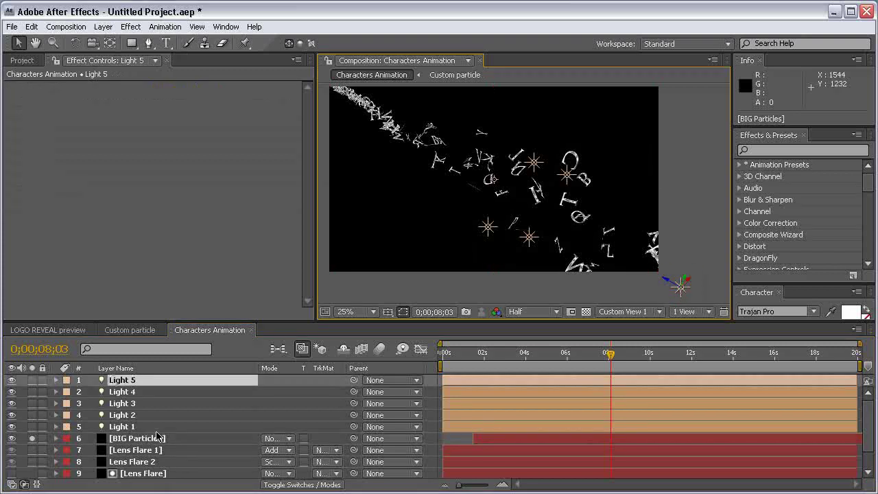
key("t")
left_click(272, 403)
type("15")
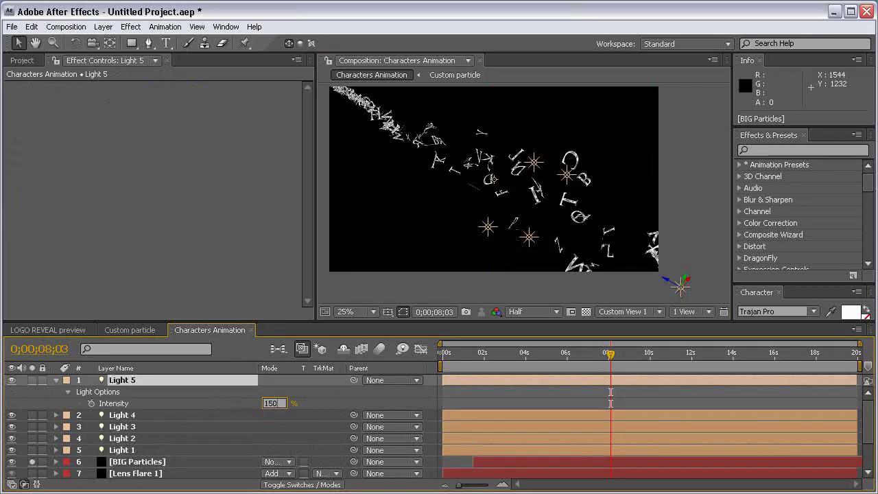
type("0")
key("Return")
left_click(58, 381)
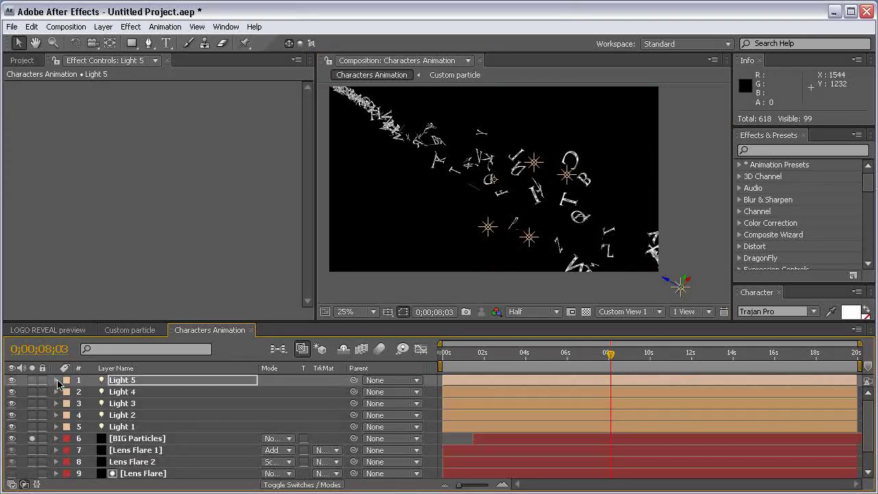
left_click(157, 441)
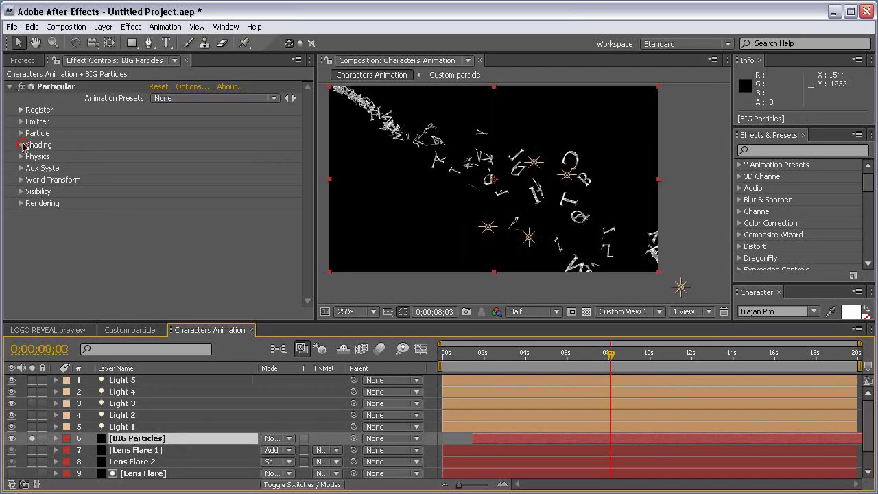
- Turn Particular shading on with Light Falloff None (AE) and Ambient 100
left_click(21, 144)
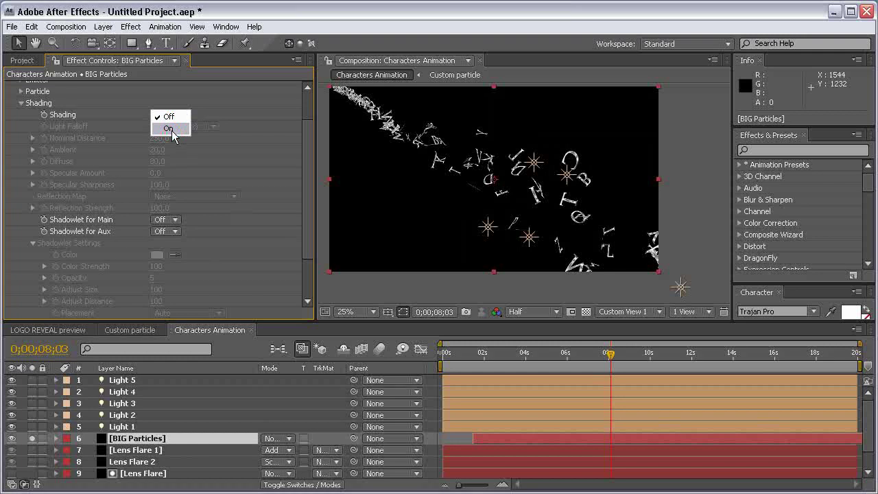
left_click(172, 130)
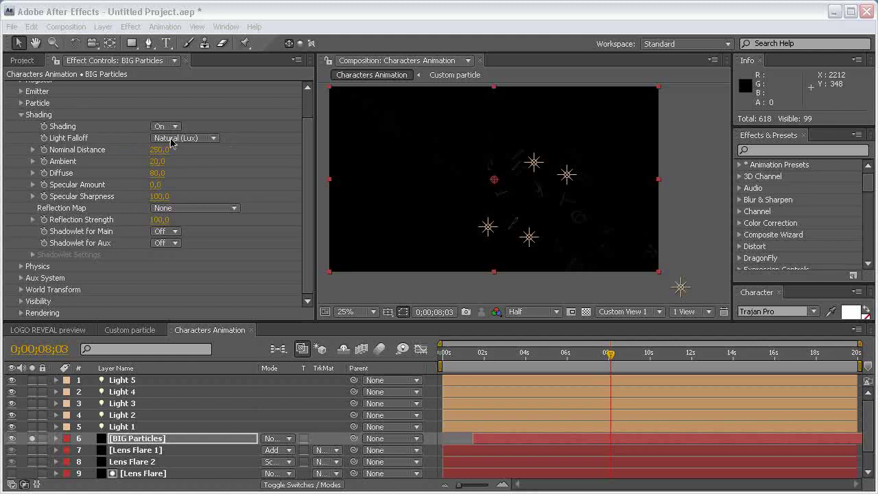
left_click(197, 139)
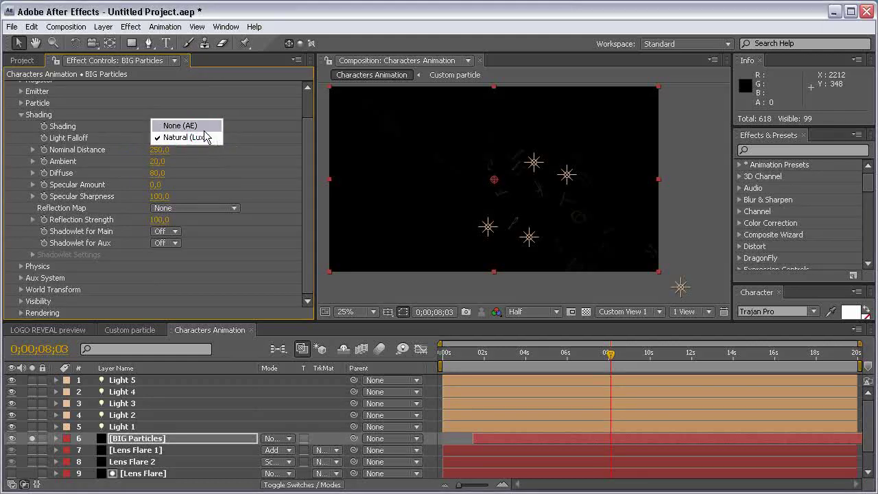
left_click(188, 125)
left_click(157, 161)
type("100")
key("Return")
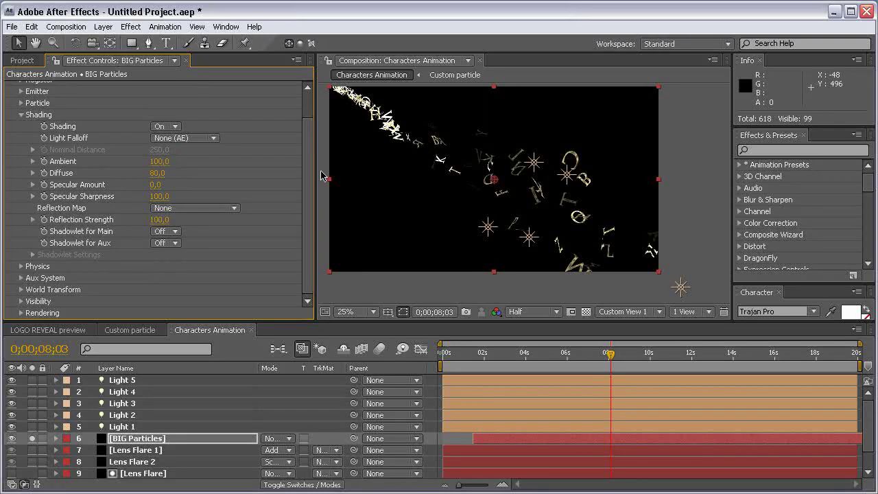
- Set shading Diffuse to 50, Specular Amount to 25 and Specular Sharpness to 50
left_click(157, 173)
key("Return")
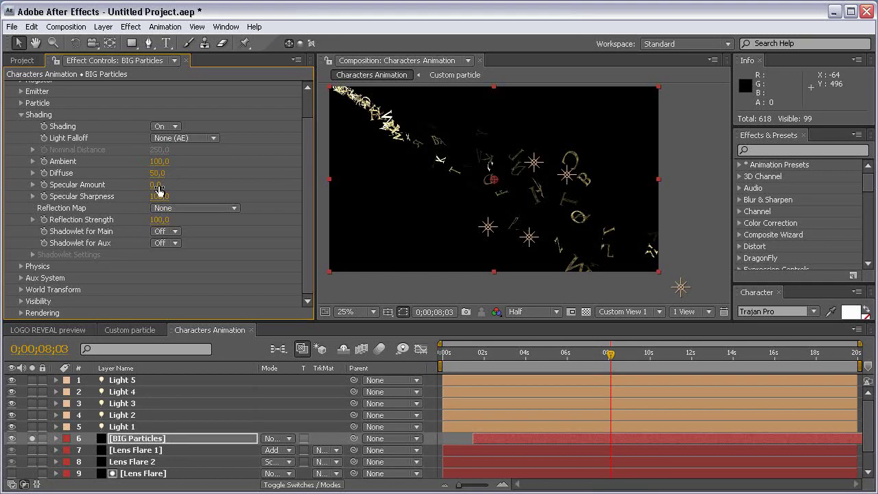
left_click(157, 185)
type("25")
key("Return")
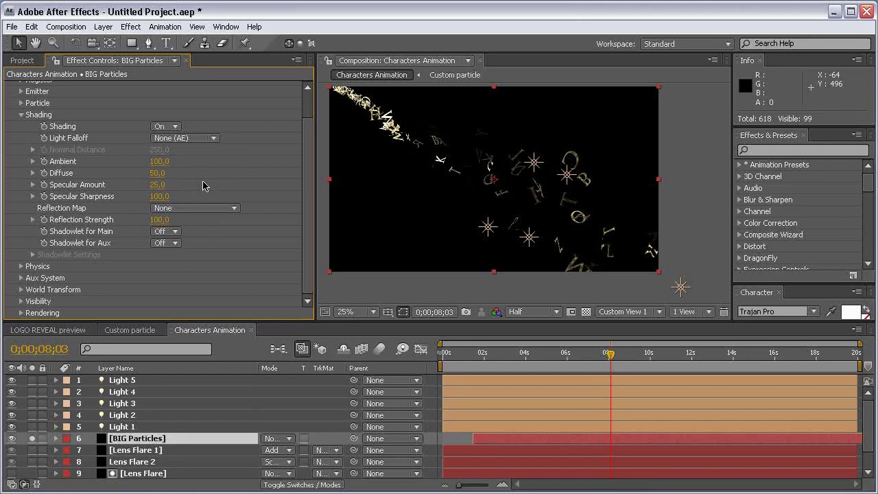
left_click(165, 197)
type("50")
key("Return")
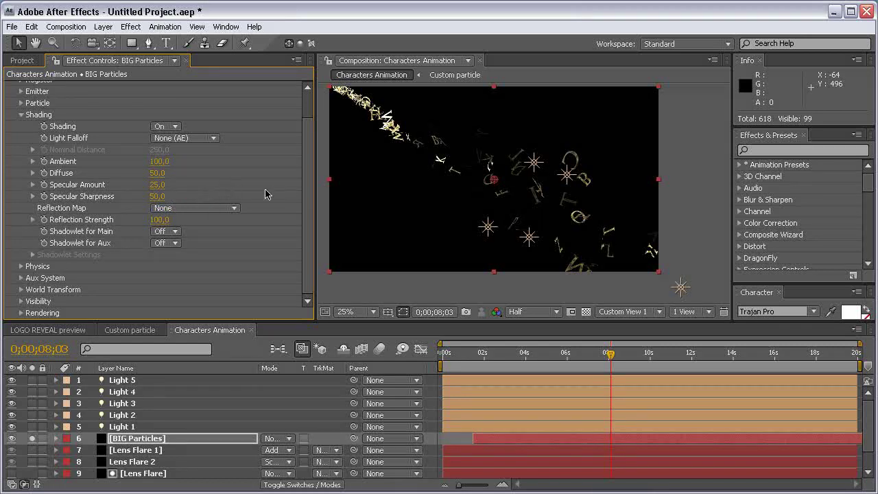
left_click(628, 311)
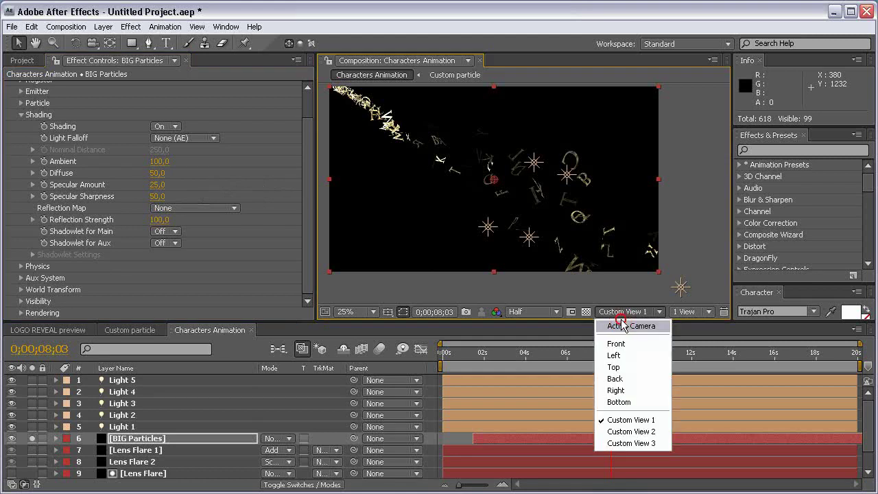
- Return the viewer to the Active Camera view and move the time to 0;00;07;16
left_click(621, 269)
left_click_drag(554, 353, 530, 354)
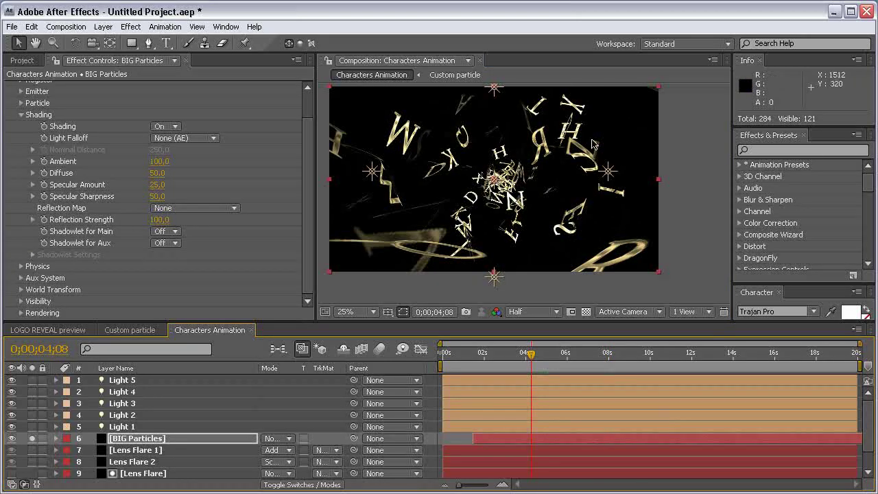
left_click_drag(423, 231, 507, 245)
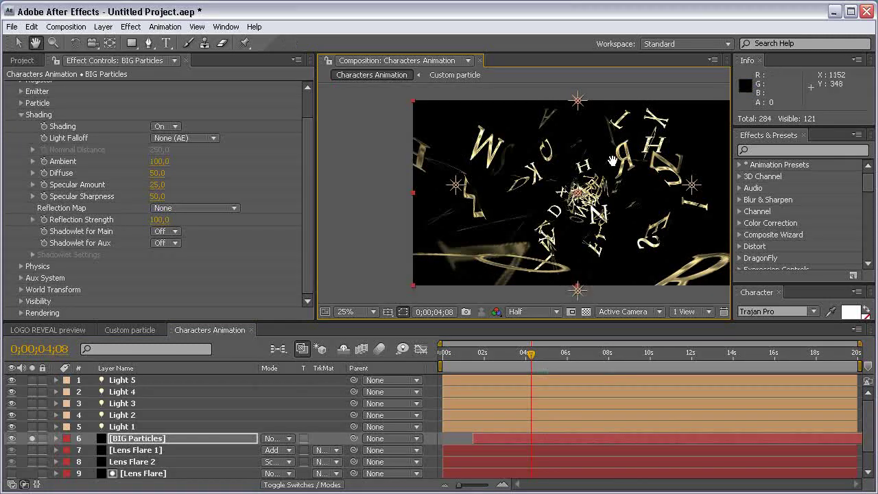
left_click_drag(478, 220, 415, 217)
left_click_drag(566, 368, 599, 366)
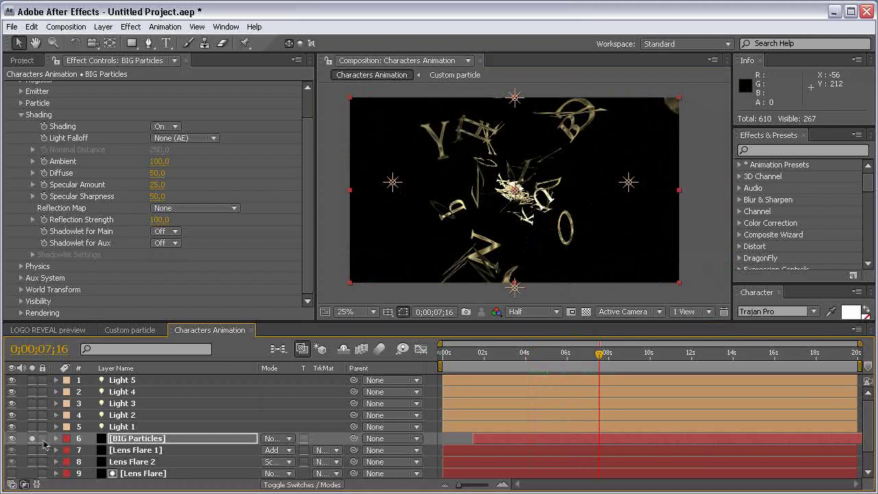
- Mark the five light layers shy, hide them, and select BIG Particles
left_click(134, 426)
left_click(140, 380, "shift")
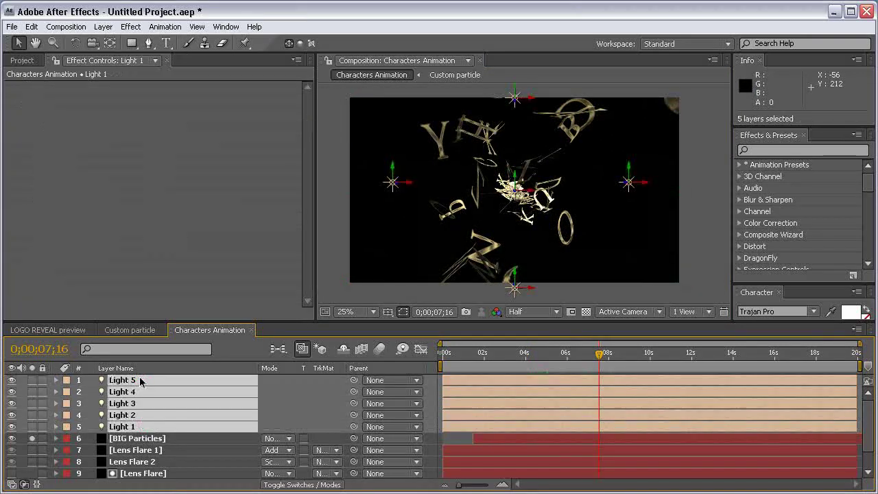
key("F4")
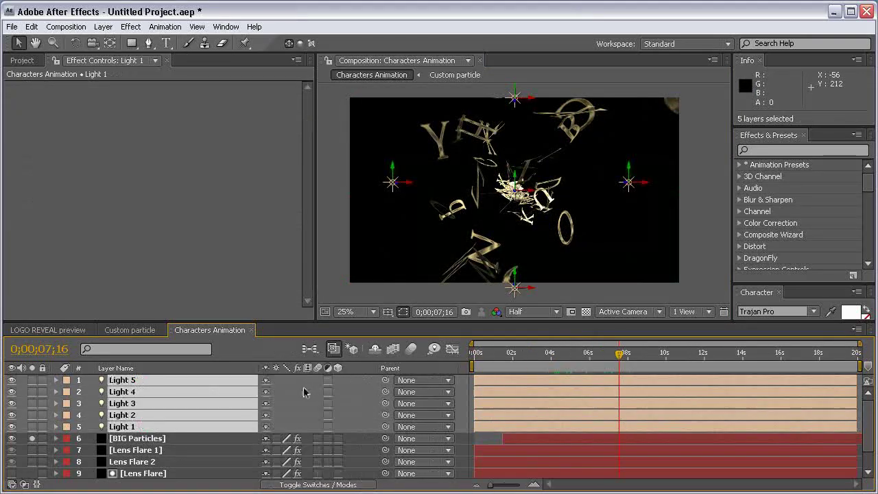
left_click(266, 381)
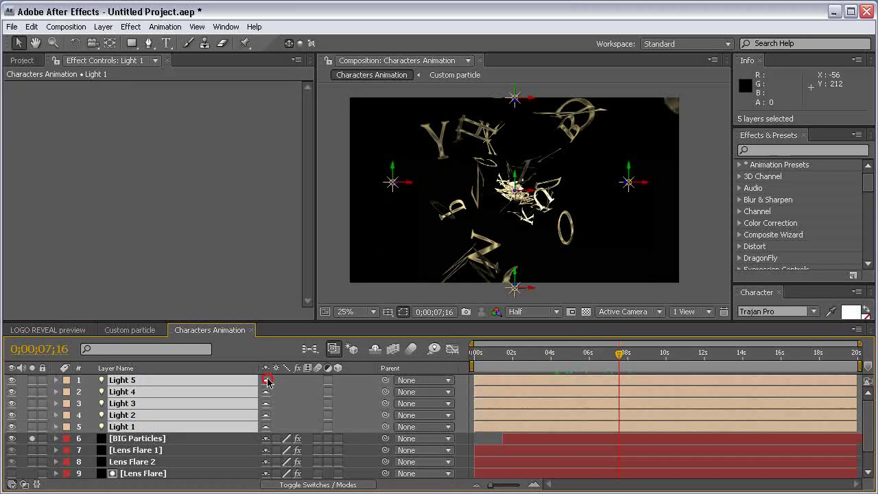
left_click(378, 351)
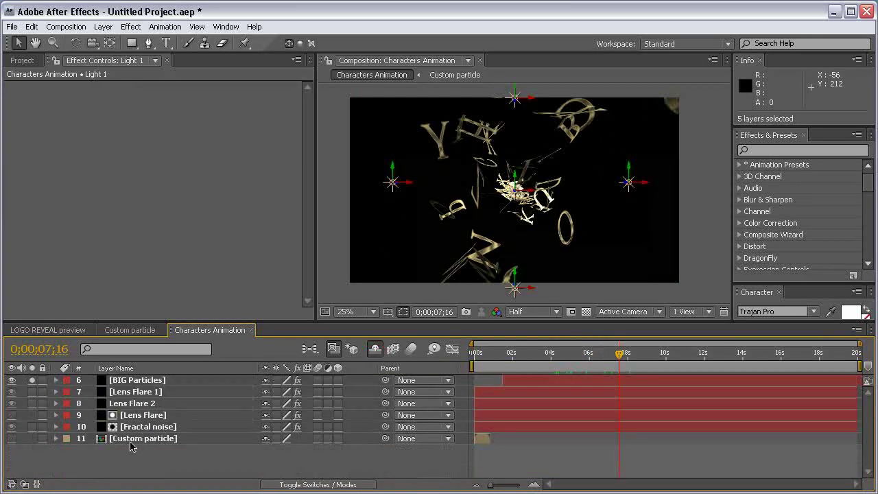
left_click(149, 381)
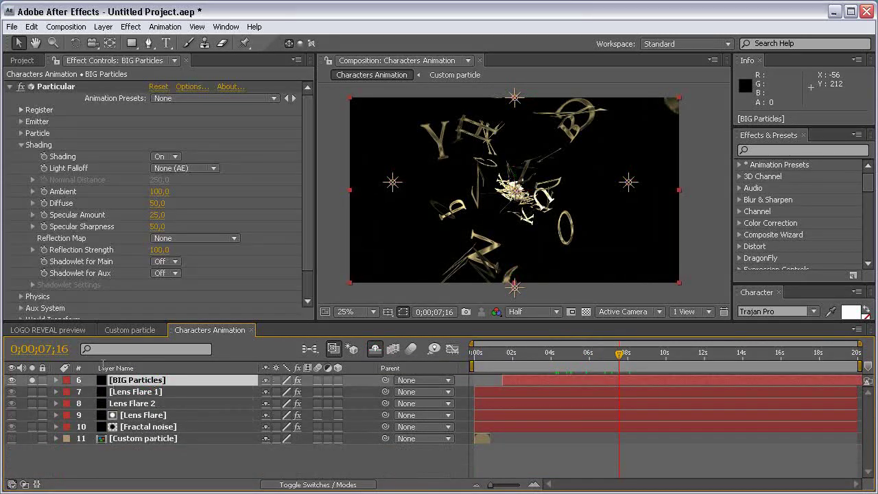
- Duplicate BIG Particles, rename the copy 'Medium particles', and unsolo the original
left_click(32, 27)
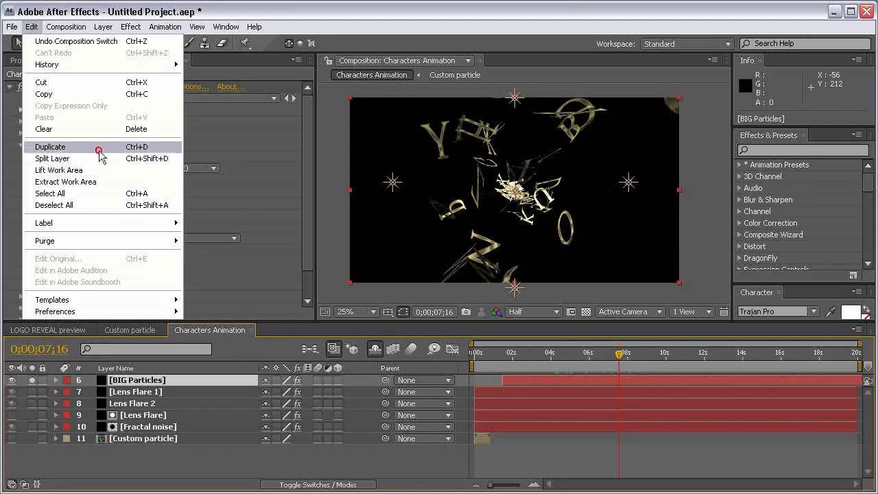
left_click(99, 146)
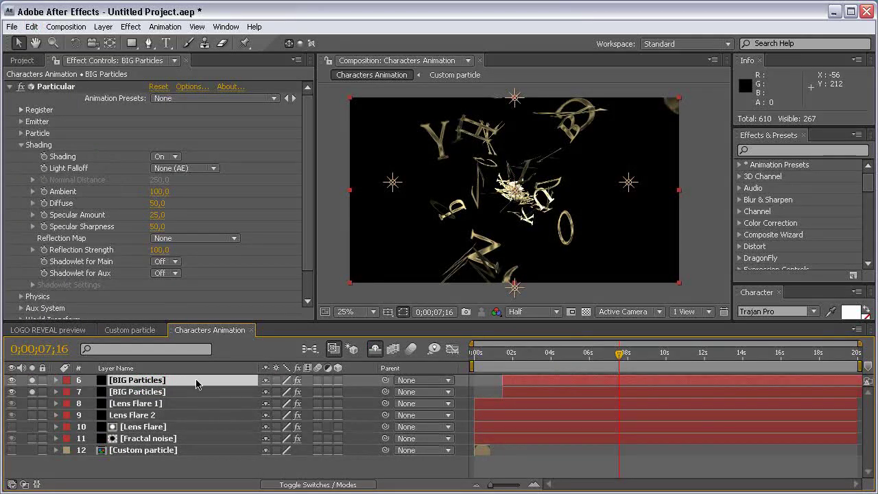
key("Return")
type("Medium particles")
key("Return")
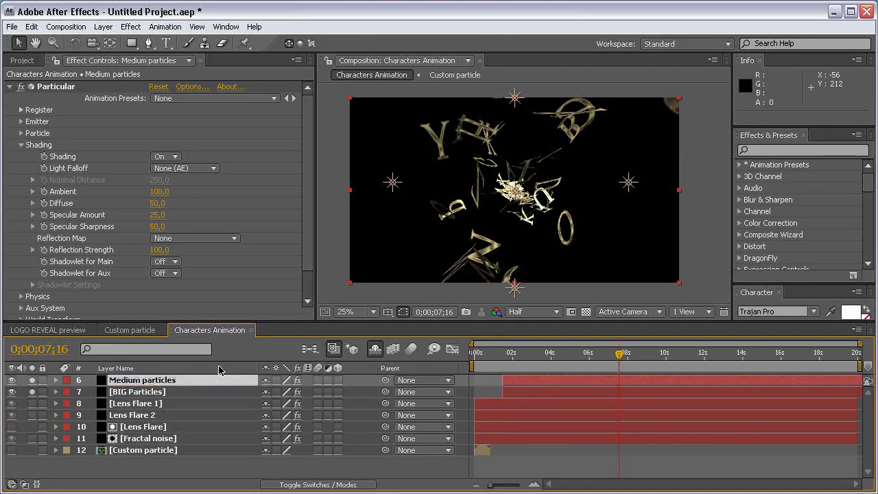
left_click(31, 392)
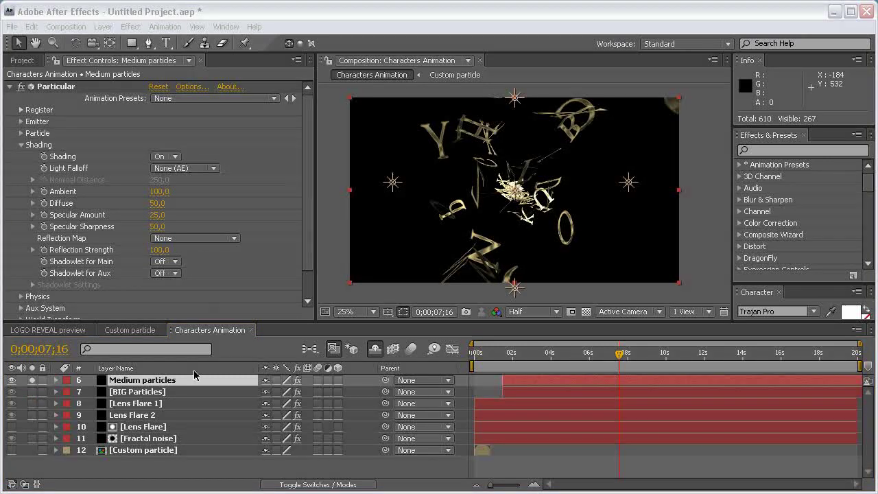
- Set Medium particles' emitter to 300 Particles/sec at its keyframe with Direction Spread 25
left_click(21, 121)
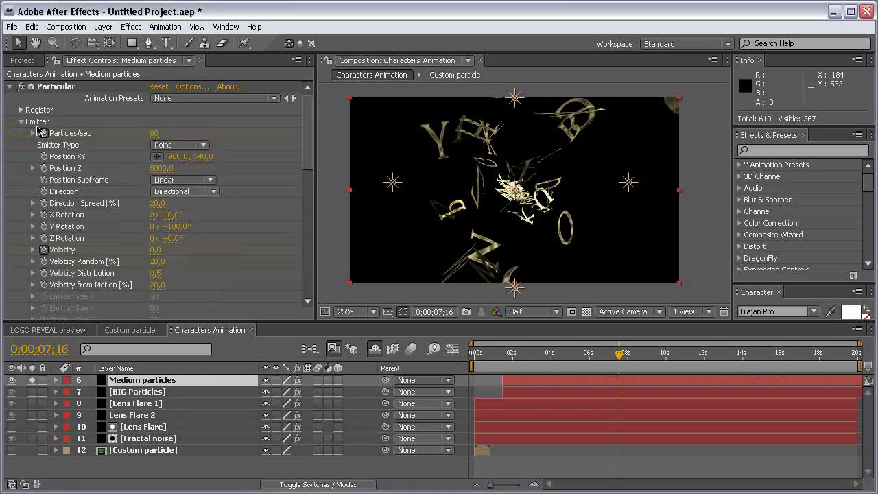
left_click_drag(308, 115, 309, 119)
scroll(309, 119, "up", 1)
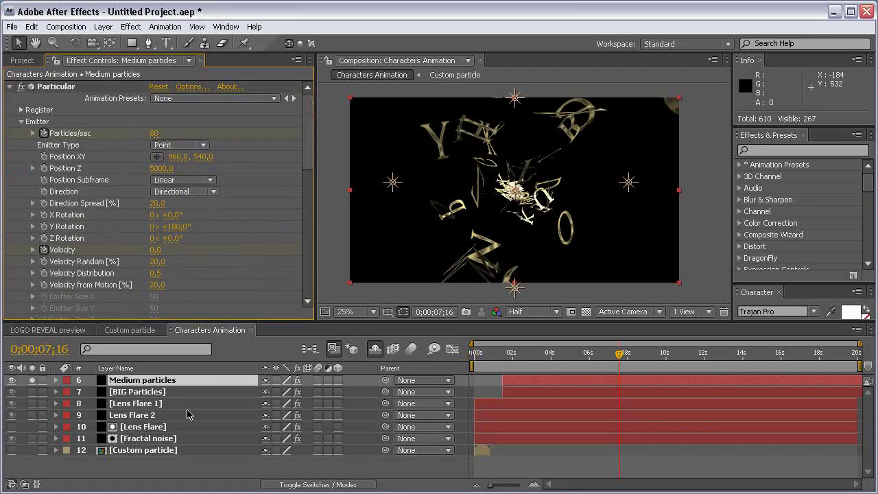
key("u")
left_click(619, 356)
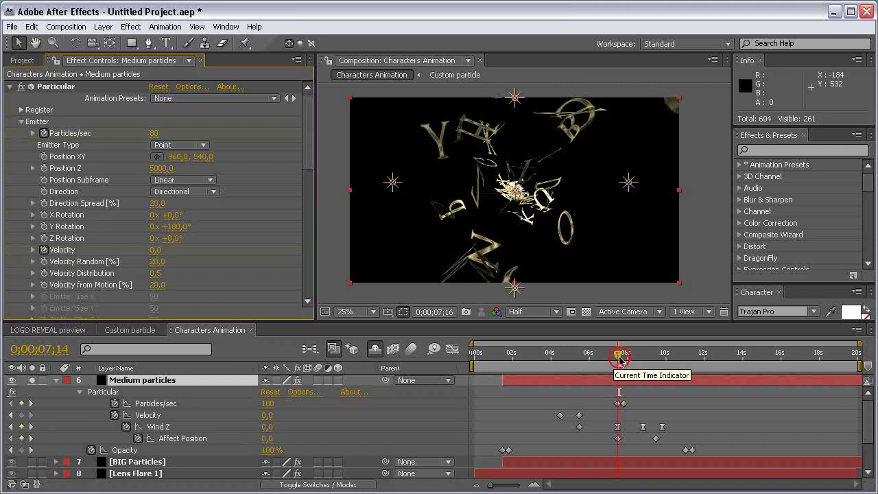
left_click(157, 133)
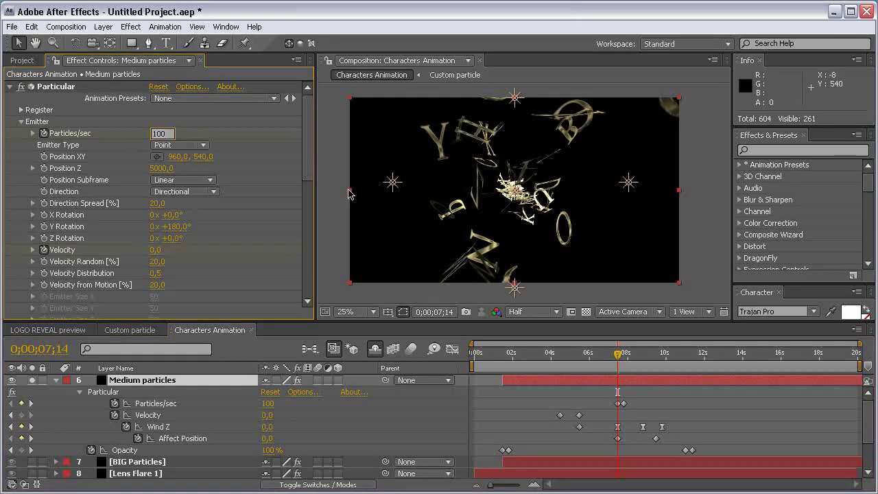
key("Return")
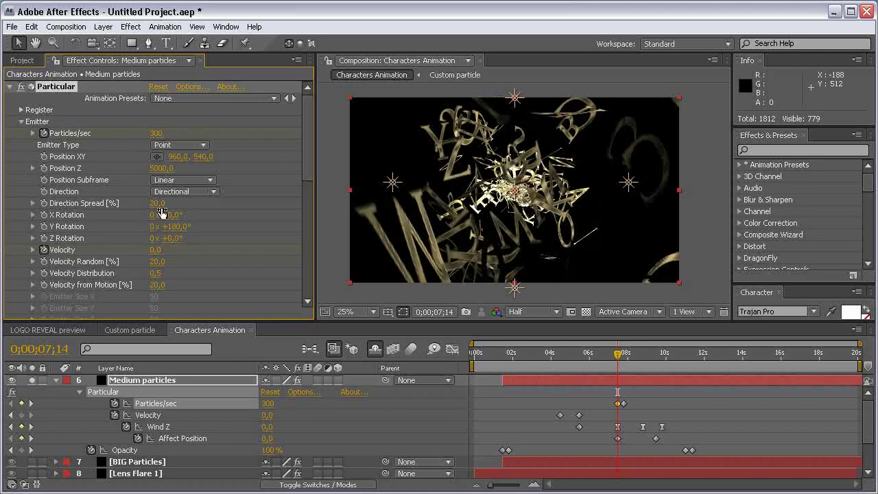
left_click(157, 203)
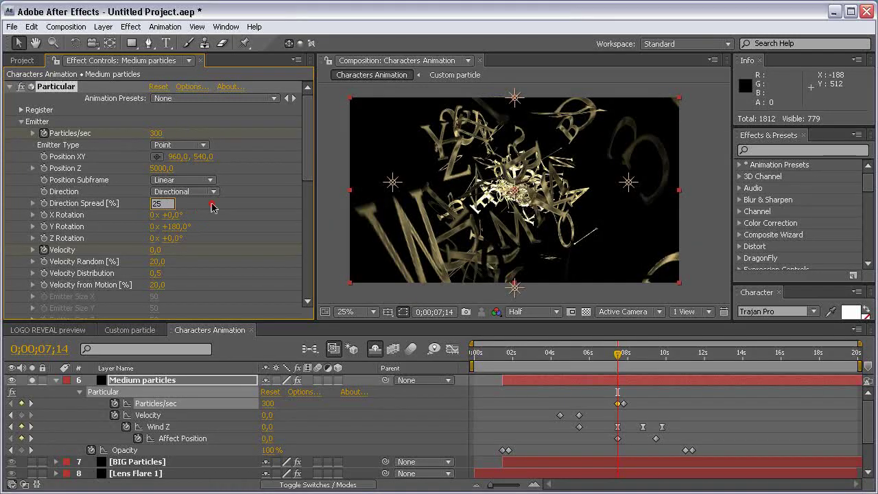
key("Return")
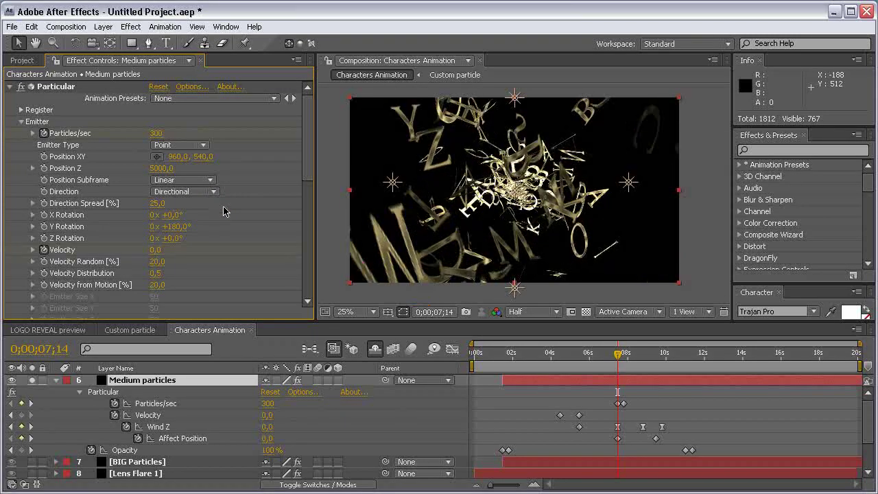
left_click_drag(307, 167, 305, 185)
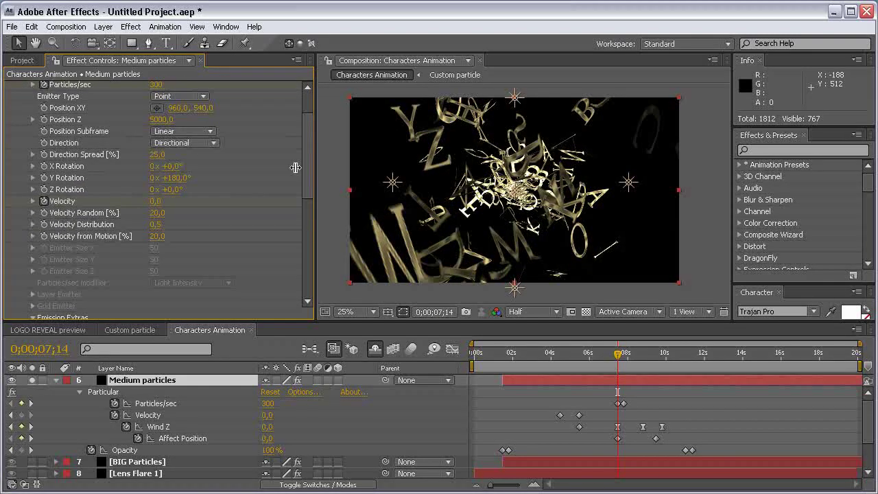
scroll(66, 116, "up", 3)
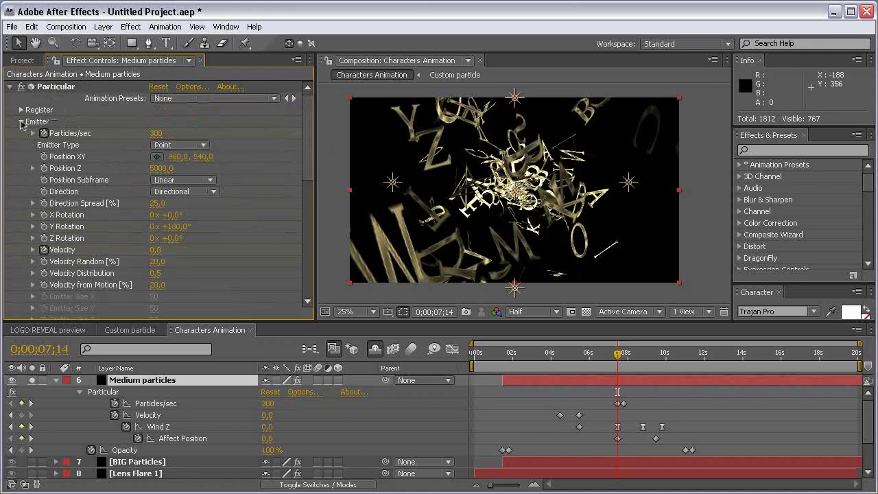
left_click(22, 122)
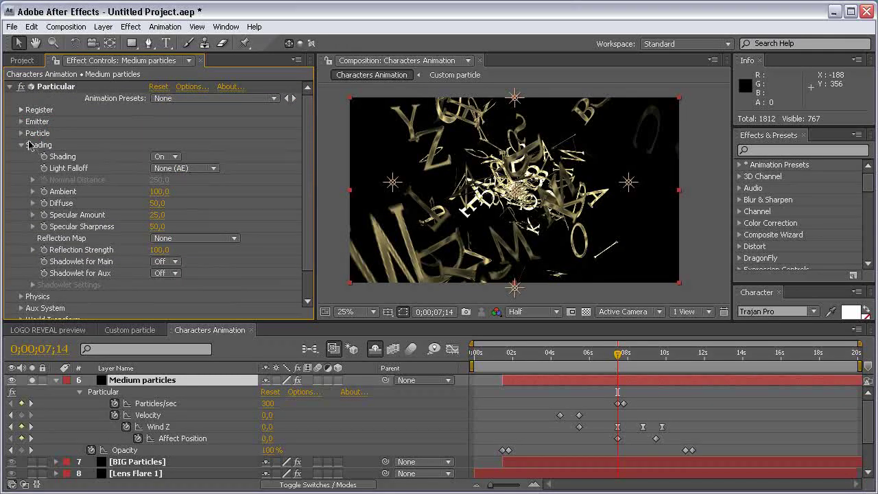
- Rotate Medium particles' letters 50° on X, 20° on Y and 80° on Z
left_click(22, 134)
scroll(22, 134, "down", 3)
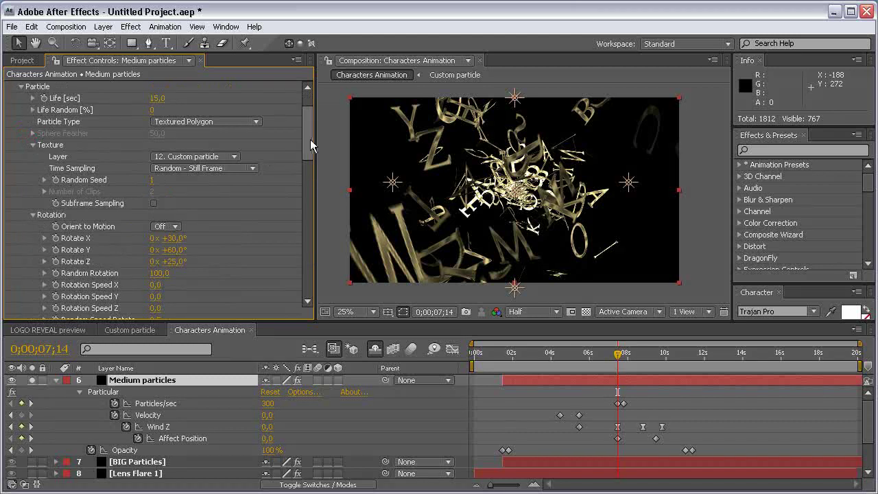
left_click_drag(309, 140, 310, 146)
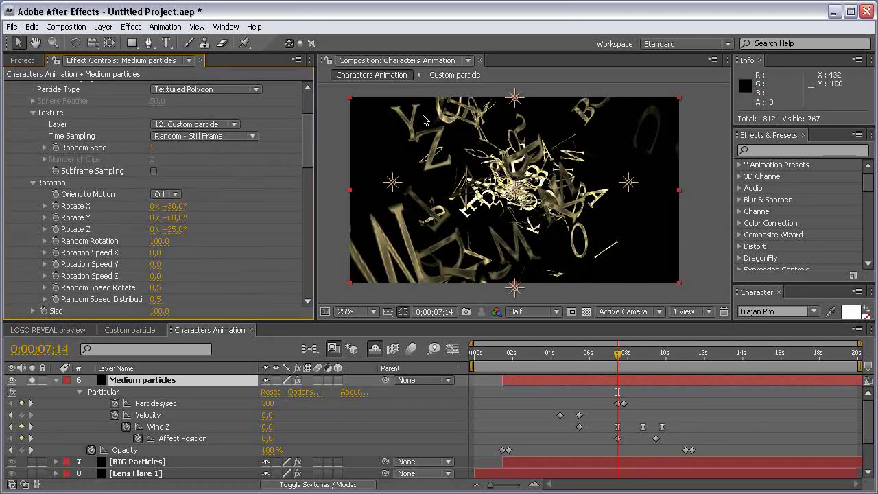
left_click(177, 208)
type("50")
key("Tab")
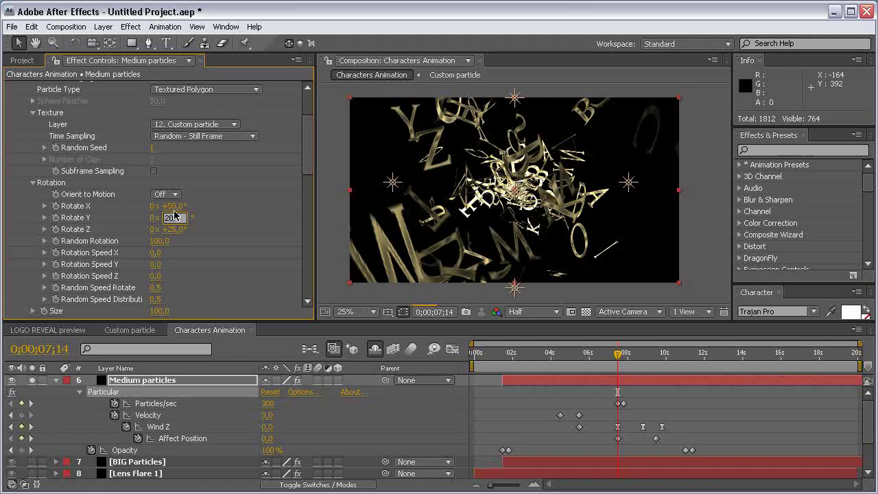
key("Tab")
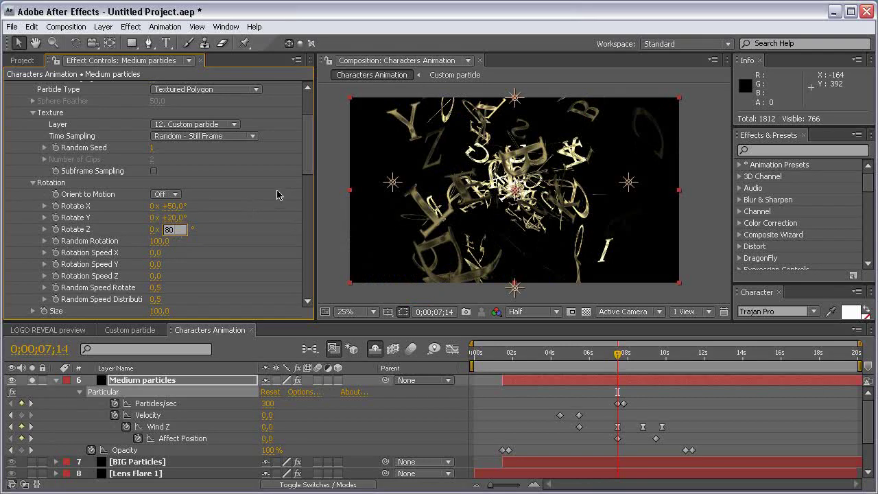
left_click(271, 212)
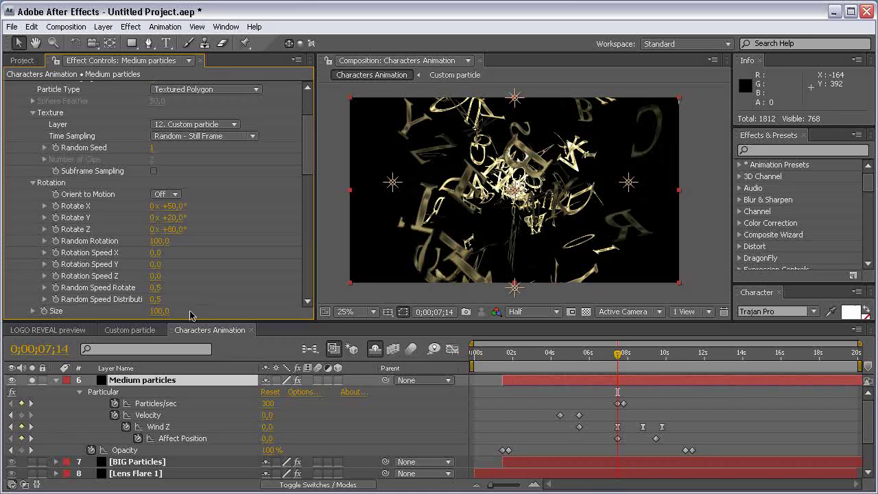
- Shrink the particle Size from 100 to 35
scroll(204, 300, "down", 3)
left_click(163, 204)
type("35")
key("Return")
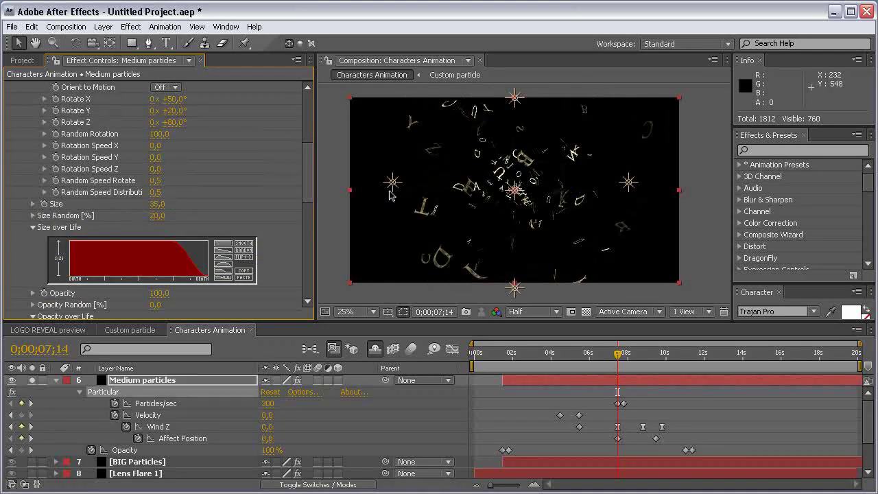
- Set Medium particles' Size Random to 40%
left_click(156, 216)
type("40")
key("Return")
mouse_move(300, 144)
left_mouse_down()
mouse_move(301, 260)
mouse_move(195, 300)
left_mouse_up()
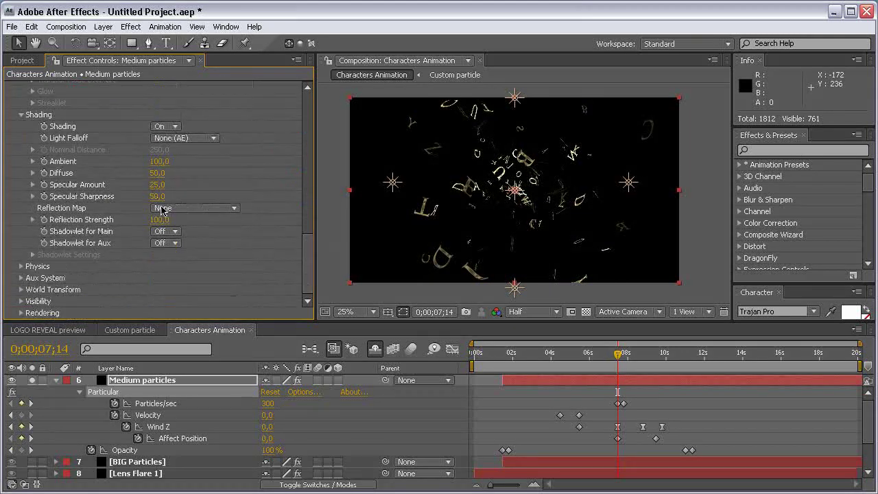
- Set the World Transform Z Rotation to -45° to tilt the letter stream
left_click(21, 289)
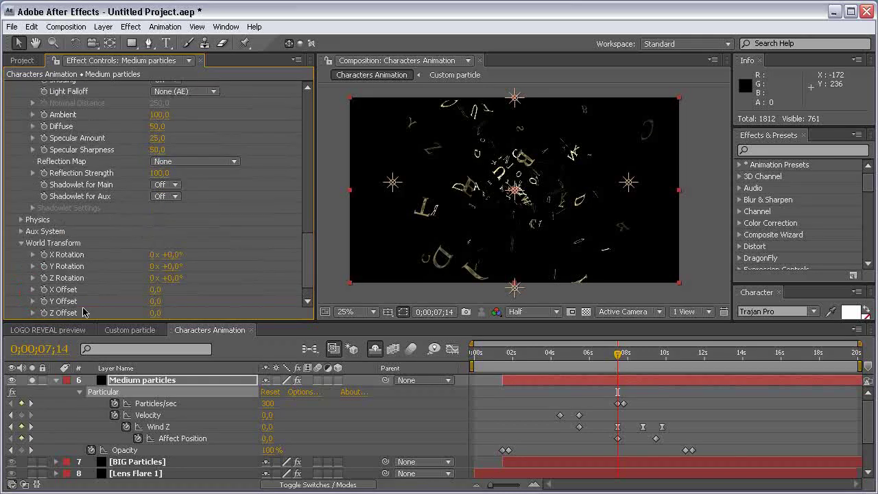
left_click(176, 278)
key("Return")
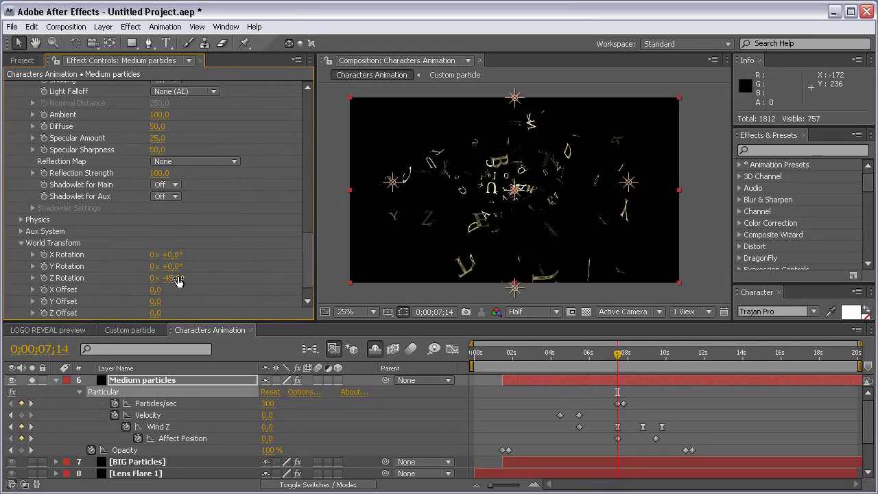
left_click_drag(173, 280, 206, 274)
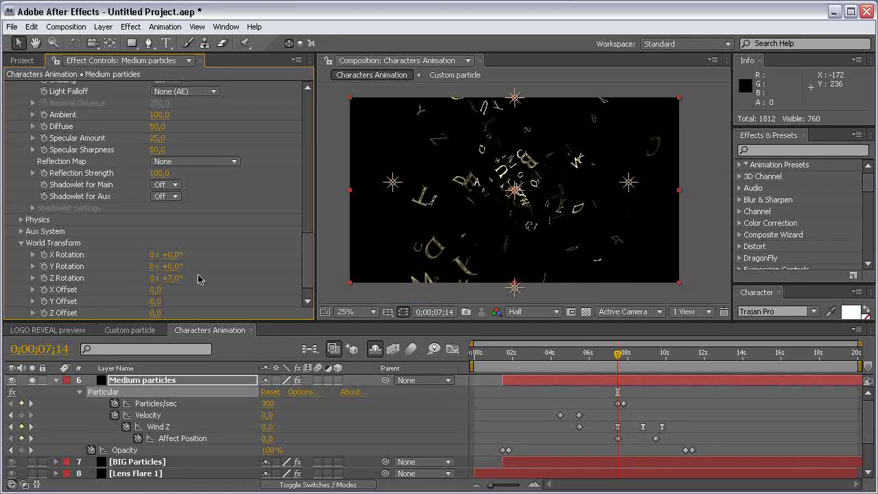
left_click(181, 277)
type("-45")
key("Return")
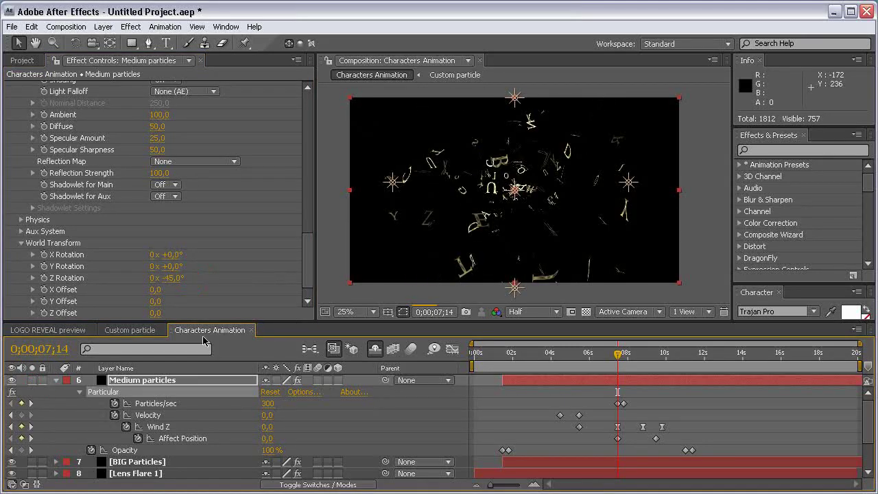
- Unsolo Medium particles and compare Z Rotation 0° against -45°, keeping -45°
left_click(32, 381)
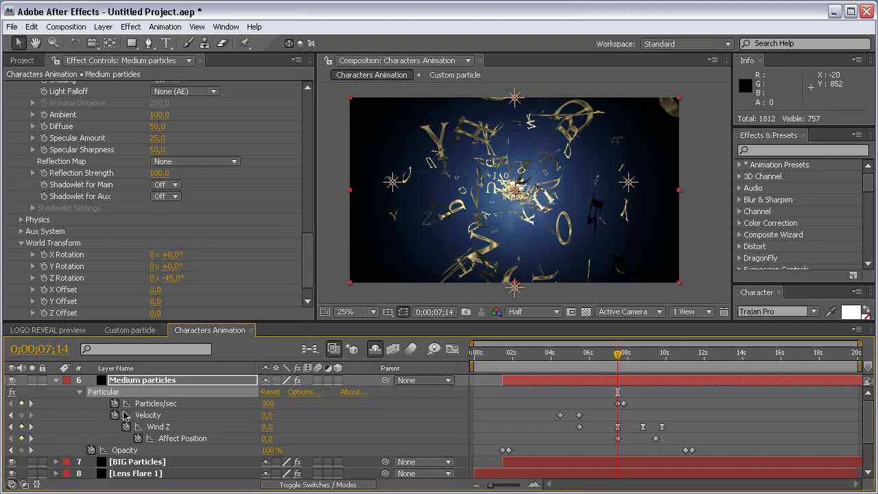
left_click(172, 279)
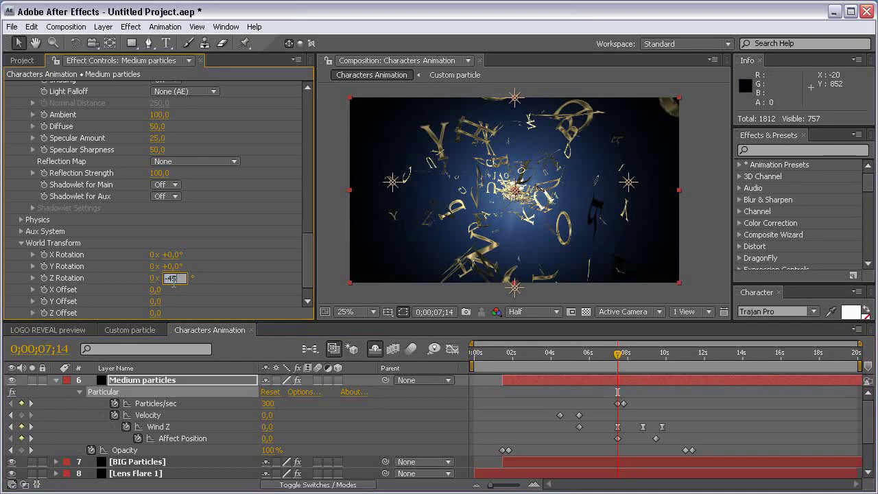
type("0")
key("Return")
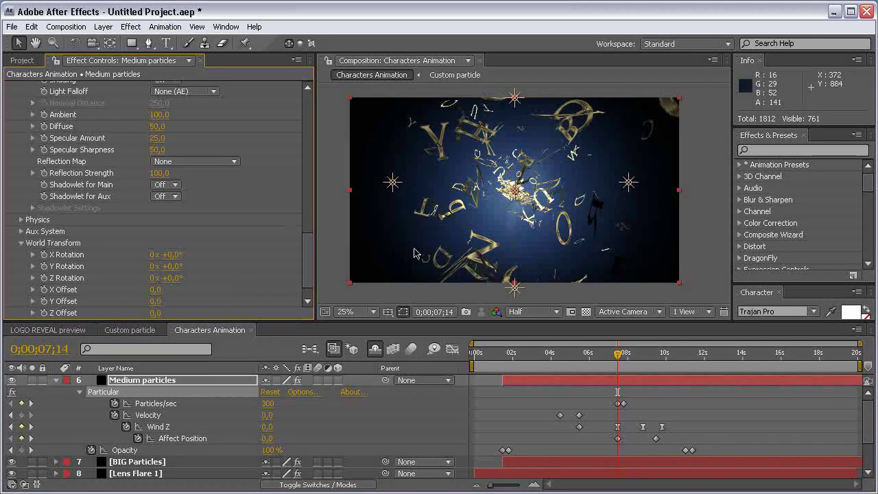
left_click(173, 278)
type("-45")
key("Return")
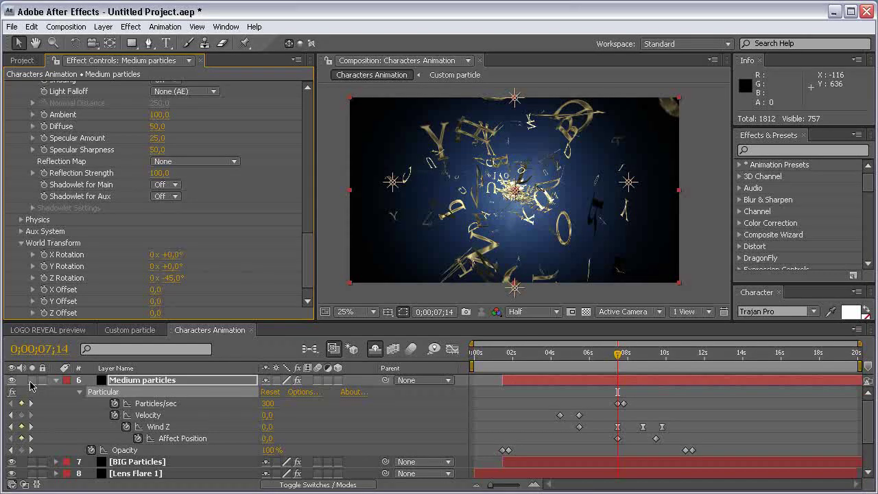
- Start Medium particles at 1;07 and scrub forward to preview the gold letters
left_click(505, 356)
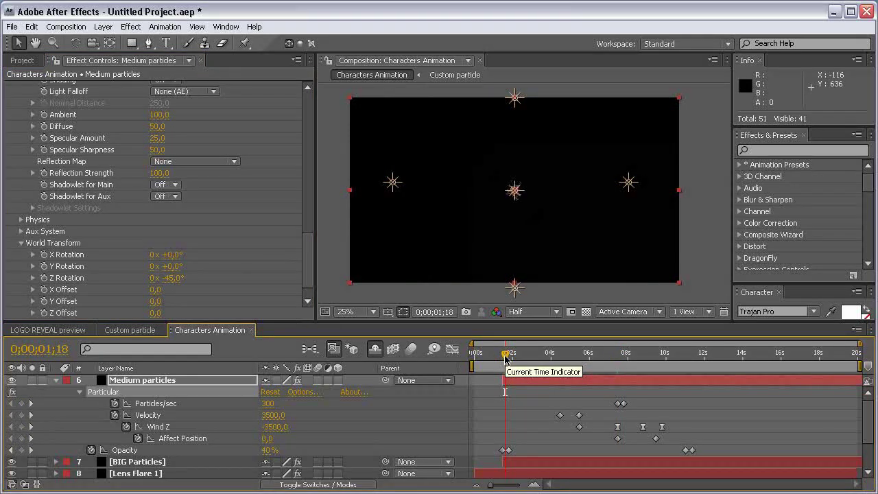
key("Page_Up")
key("Page_Up")
key("Page_Up")
key("Page_Up")
key("Page_Up")
key("Page_Up")
key("Page_Up")
key("Page_Up")
key("Page_Up")
key("Page_Up")
key("Page_Up")
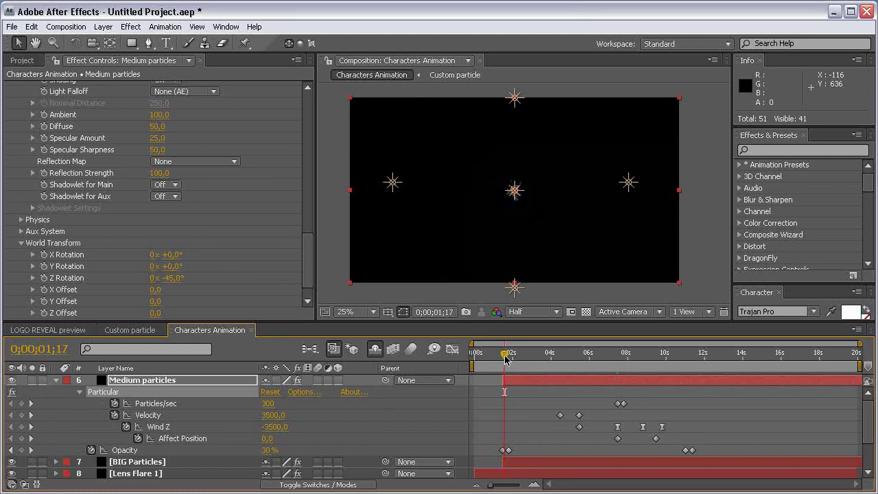
left_click(518, 382)
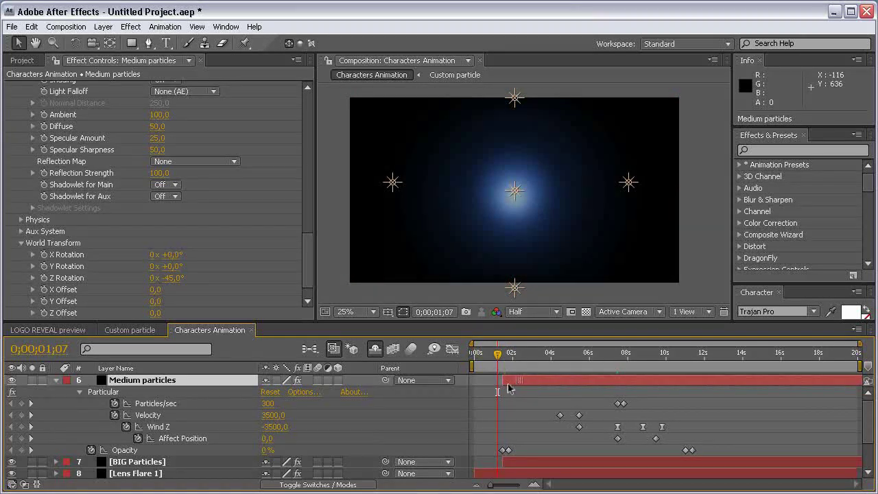
key("equal")
key("equal")
key("equal")
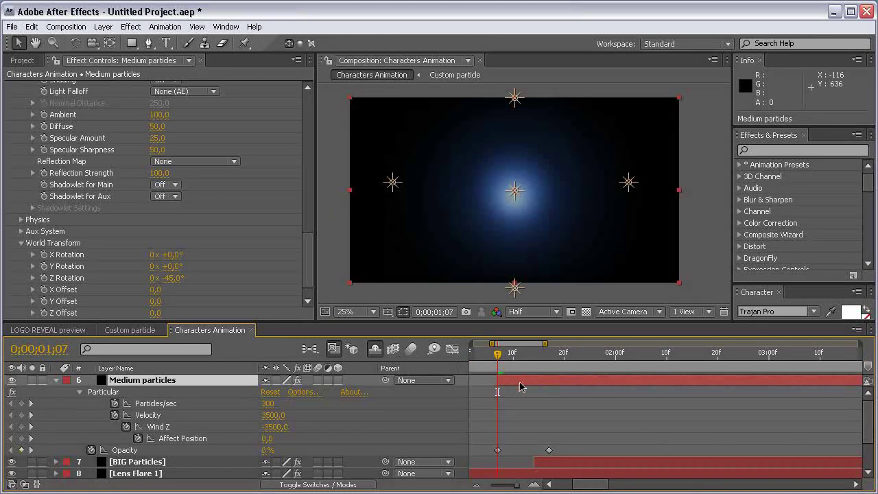
key("minus")
key("minus")
key("minus")
left_click_drag(501, 362, 533, 357)
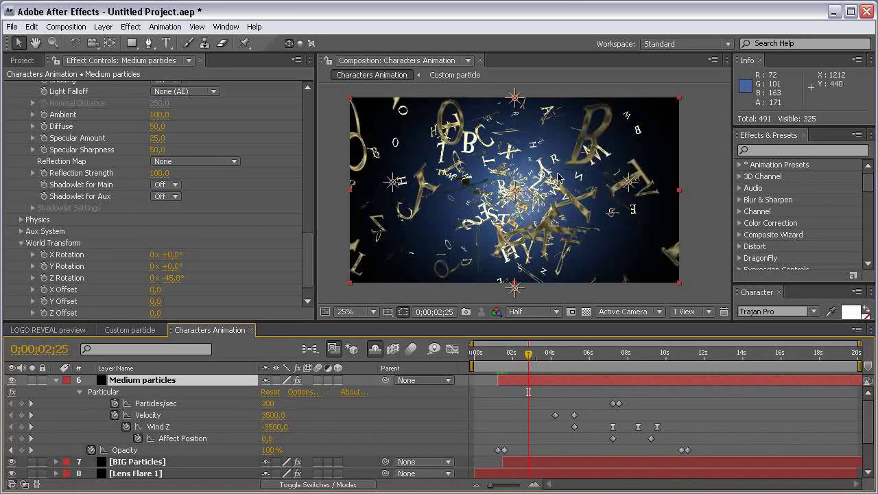
- Hide BIG Particles, duplicate Medium particles, and hide the original Medium particles
left_click(56, 380)
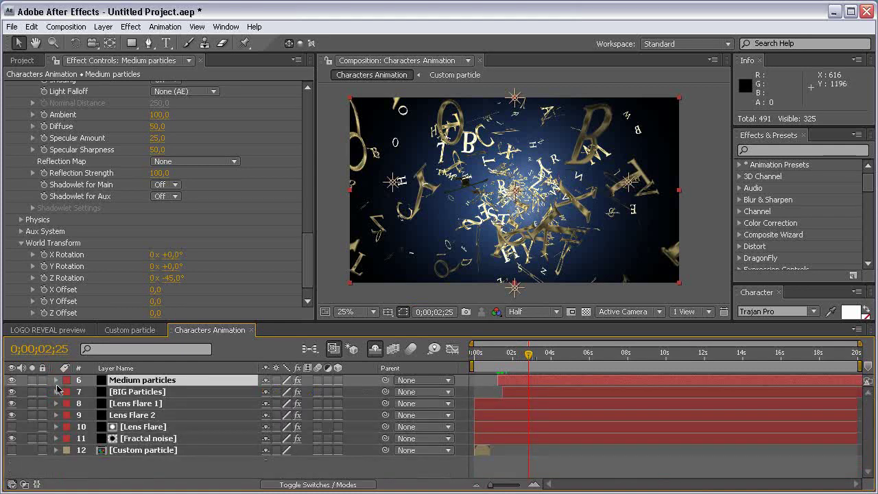
left_click(12, 391)
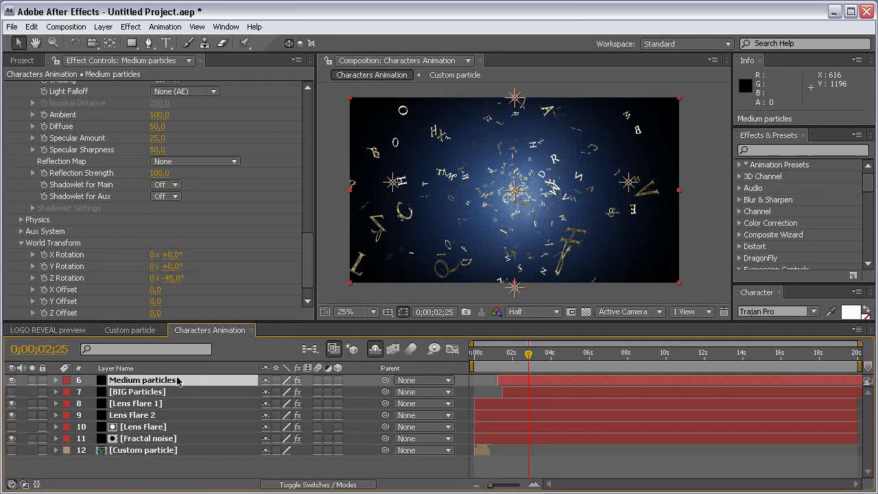
left_click(31, 27)
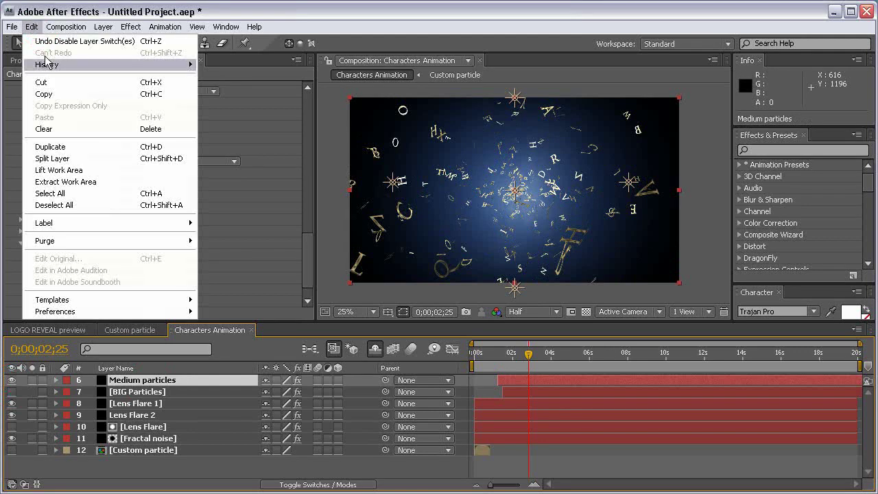
left_click(58, 147)
left_click(144, 394)
left_click(12, 391)
left_click(137, 383)
- Rename the duplicate 'small particles' and keep it selected
key("Return")
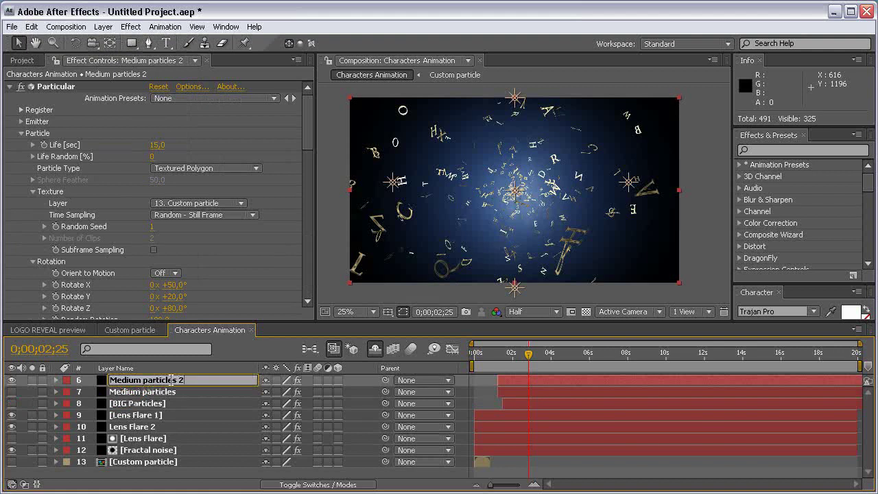
type("small particles")
key("Return")
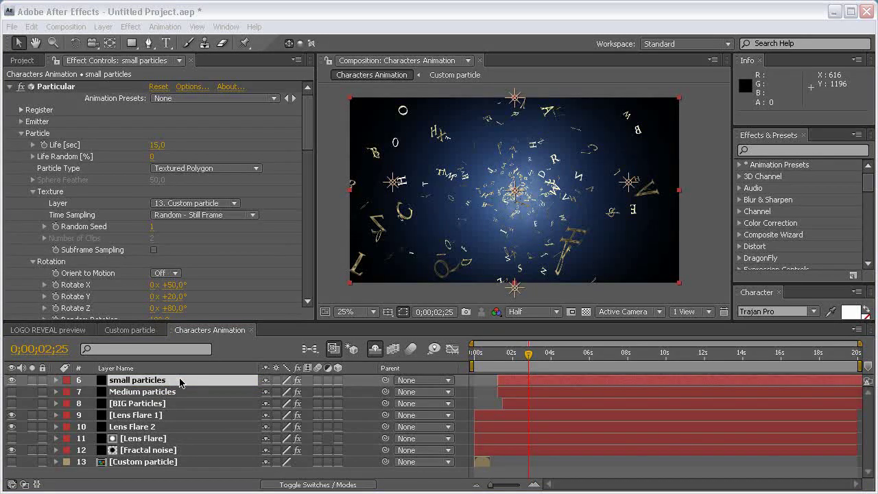
left_click(181, 392)
left_click(586, 379)
- Set small particles' Particles/sec keyframe at 7;07 to 1500
key("u")
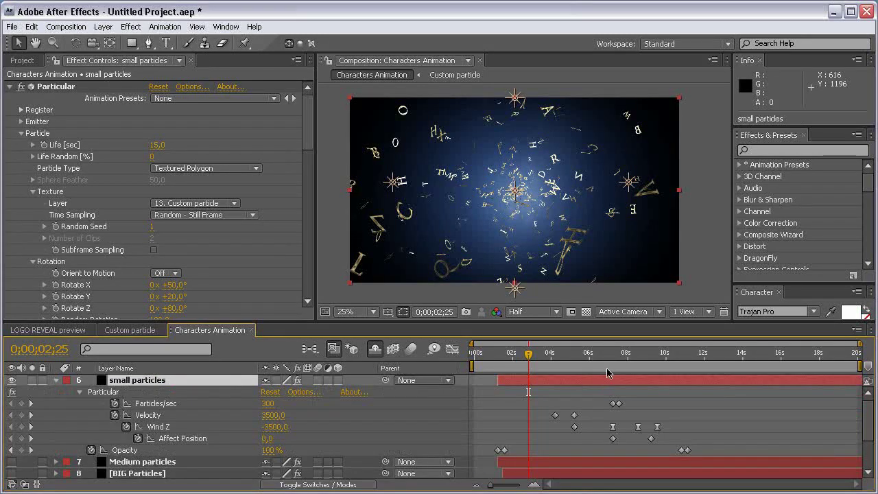
left_click(612, 354)
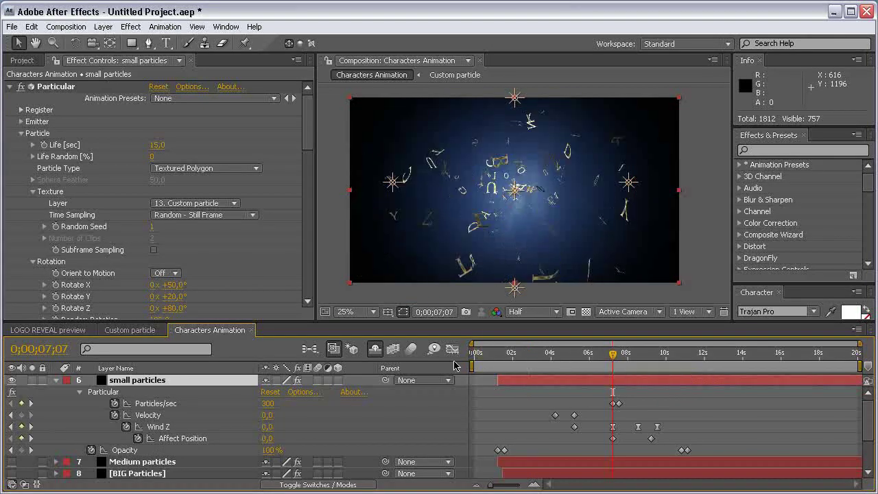
left_click(266, 404)
type("1500")
key("Return")
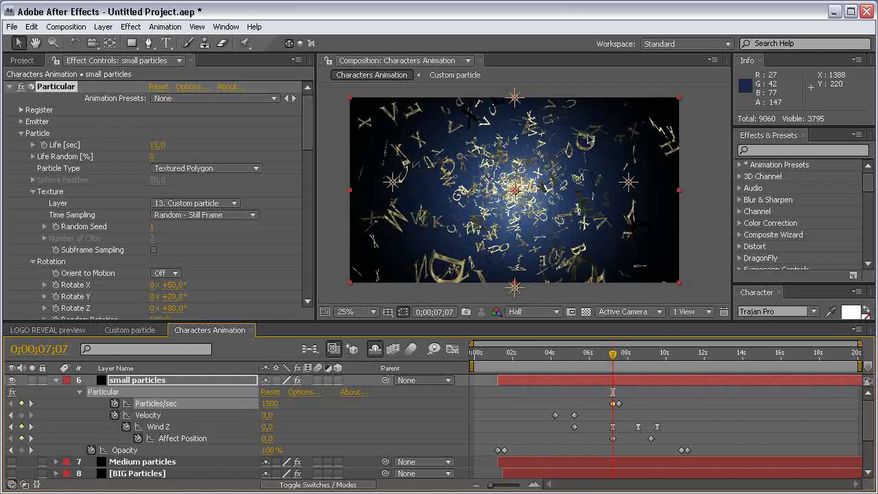
- Rotate the small letters 120° on X, 45° on Y and 15° on Z
left_click(19, 131)
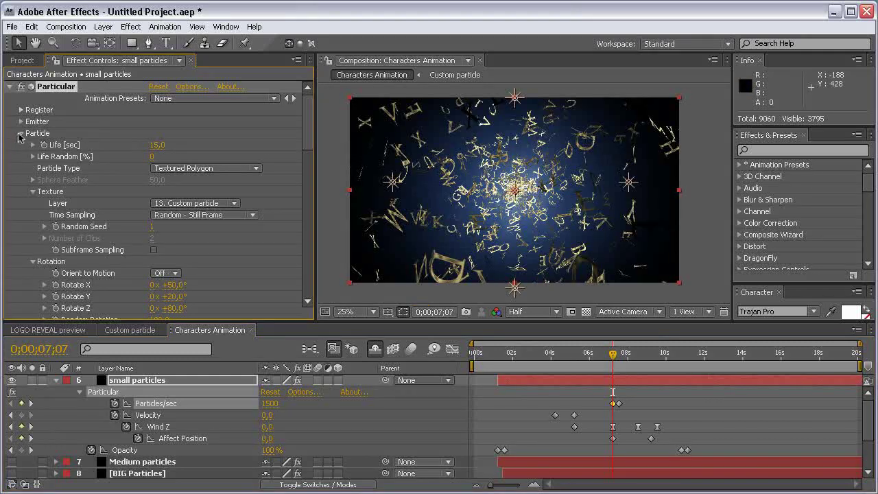
key("space")
left_click_drag(229, 292, 229, 233)
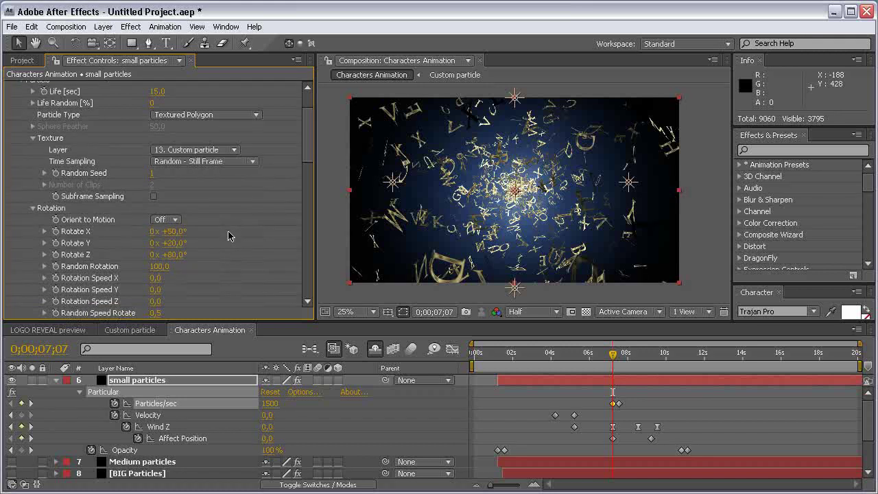
left_click(172, 231)
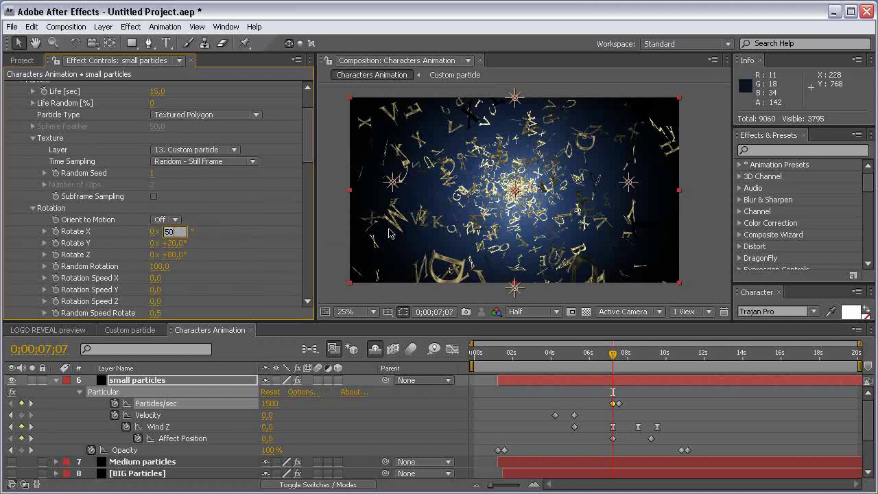
type("120")
key("Return")
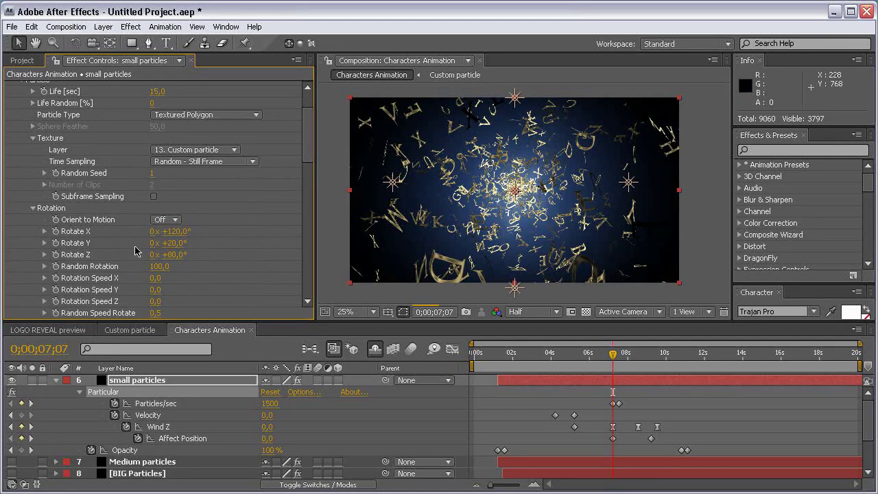
left_click(174, 245)
type("45")
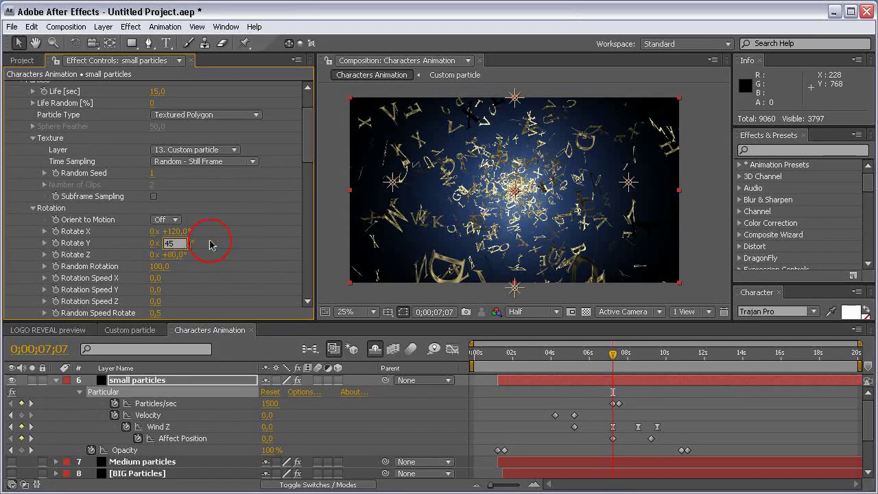
key("Return")
left_click(176, 255)
type("15")
key("Return")
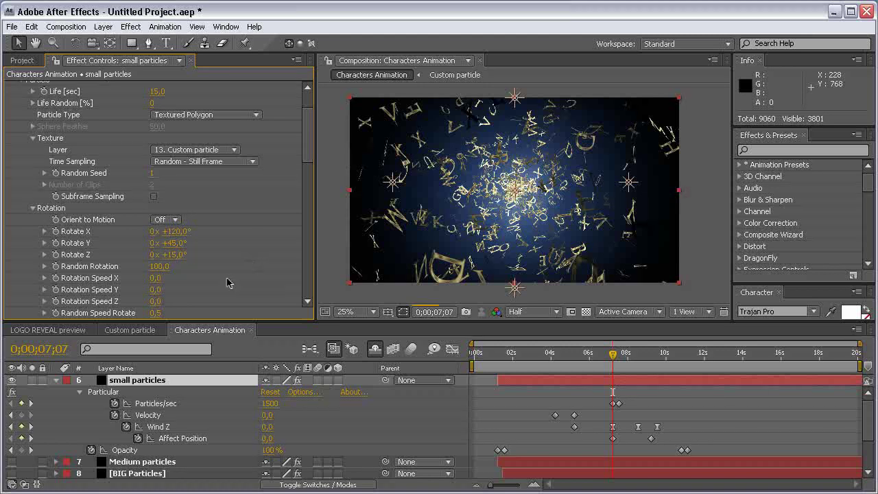
- Set the particle Size to 10 with Size Random 20%
scroll(227, 254, "down", 4)
left_click_drag(155, 239, 157, 241)
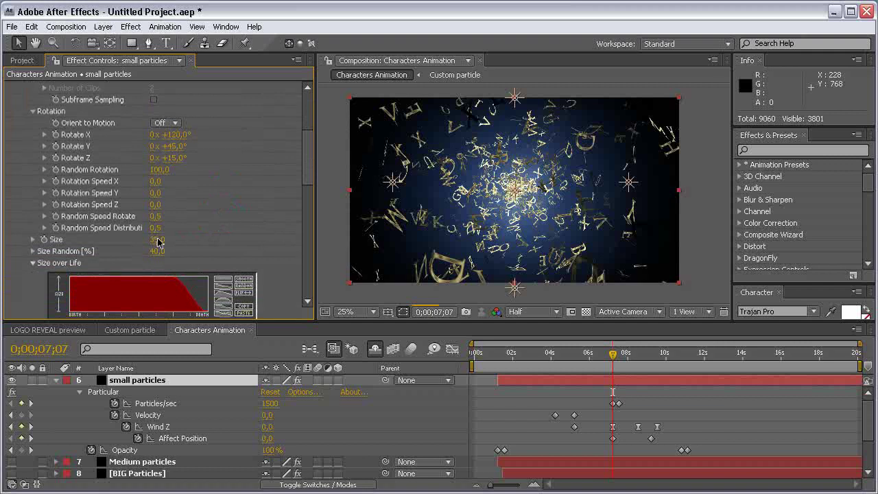
left_click(157, 240)
type("10")
key("Return")
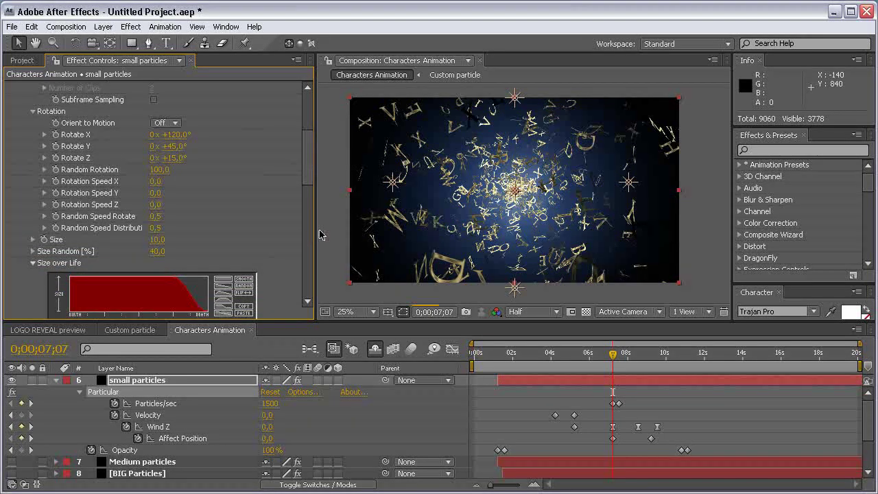
left_click(157, 251)
type("20")
key("Return")
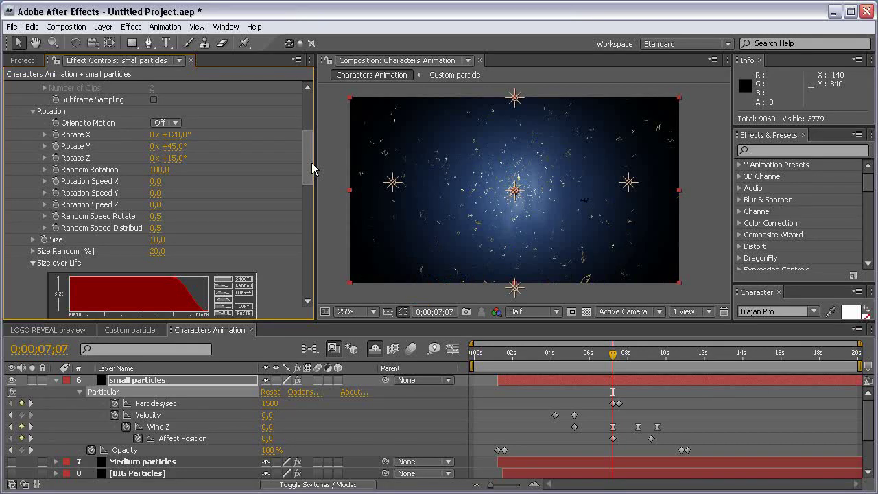
- Set the small particles' World Transform Z Rotation to 90° and show the Medium and BIG particle layers
left_click_drag(312, 162, 312, 297)
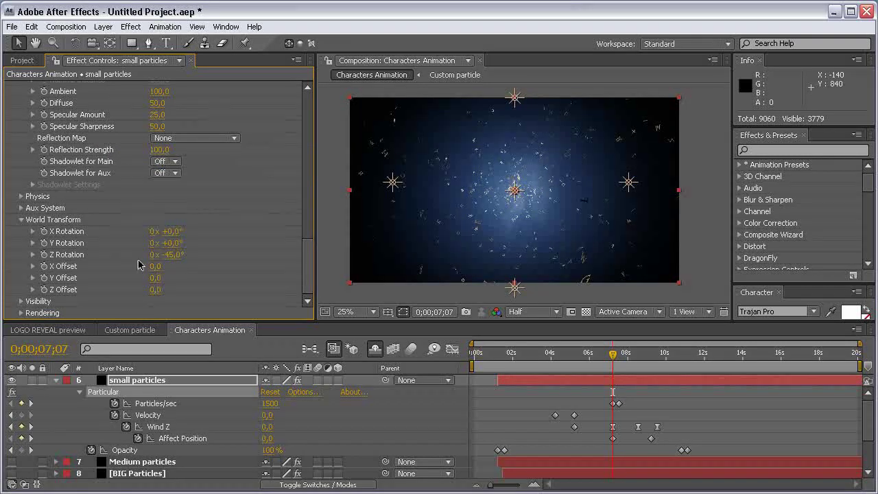
left_click(176, 256)
type("90")
key("Return")
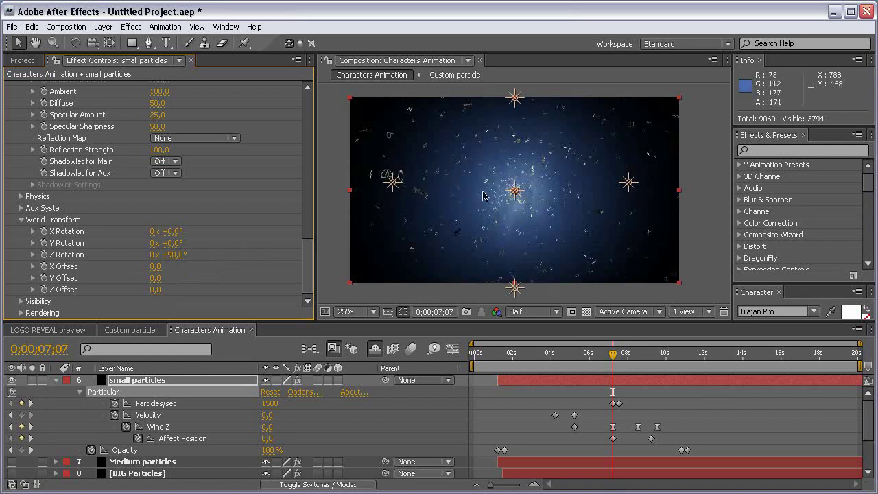
left_click(56, 381)
left_click_drag(11, 392, 11, 404)
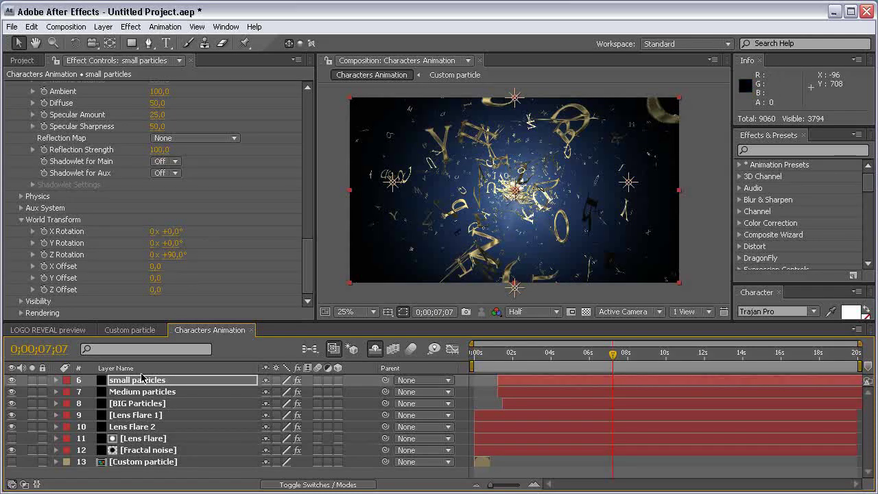
- Set the blending mode of the three particle layers to Add
left_click(153, 404, "shift")
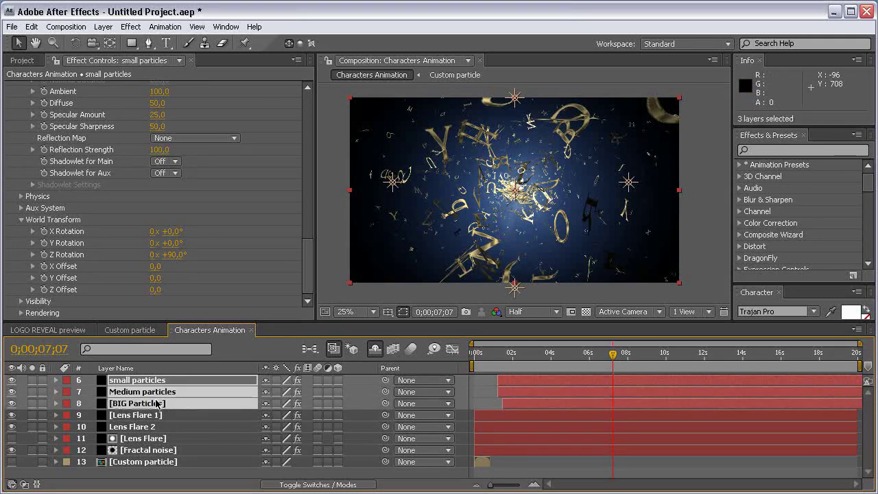
key("F4")
left_click(273, 380)
left_click(273, 376)
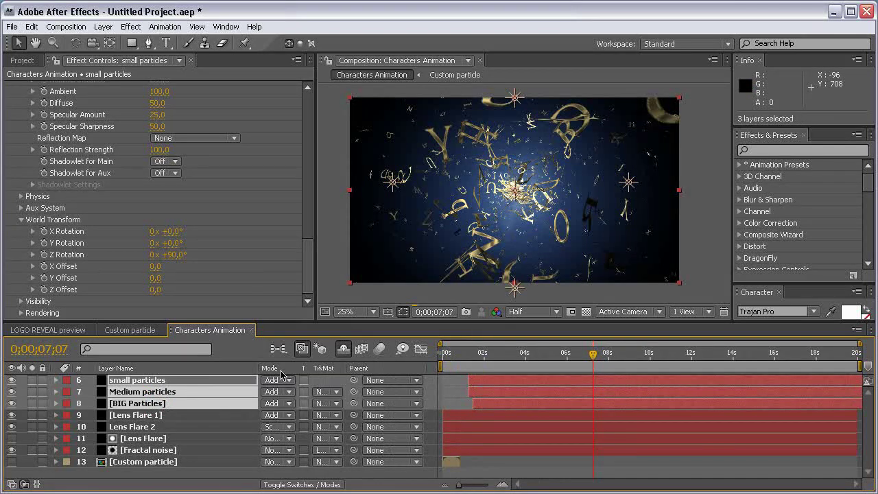
- Enable composition motion blur and motion blur on the three particle layers
left_click(373, 352)
key("F4")
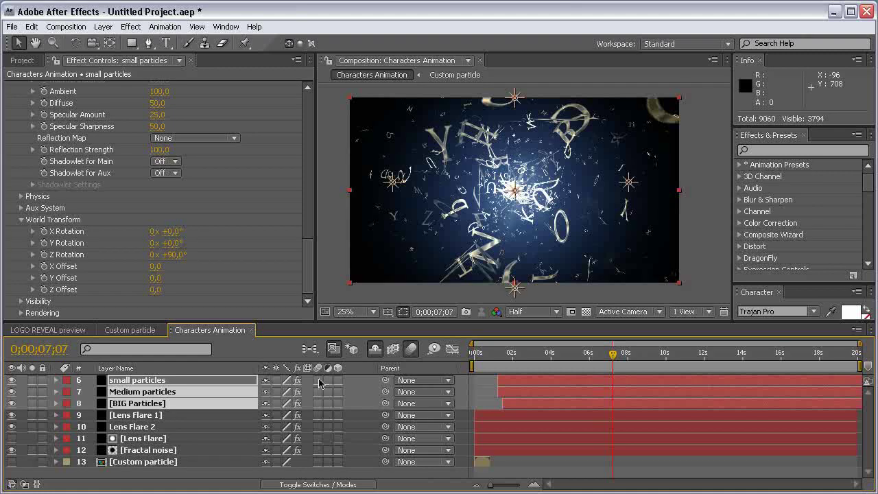
left_click(318, 381)
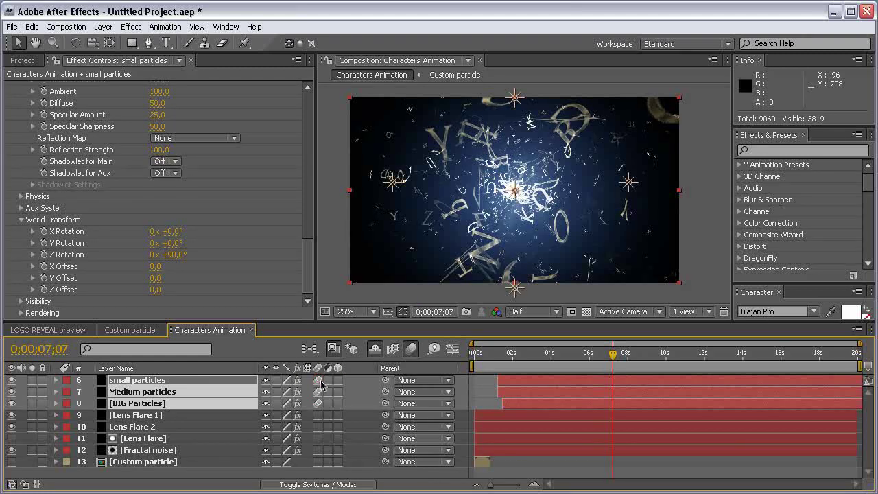